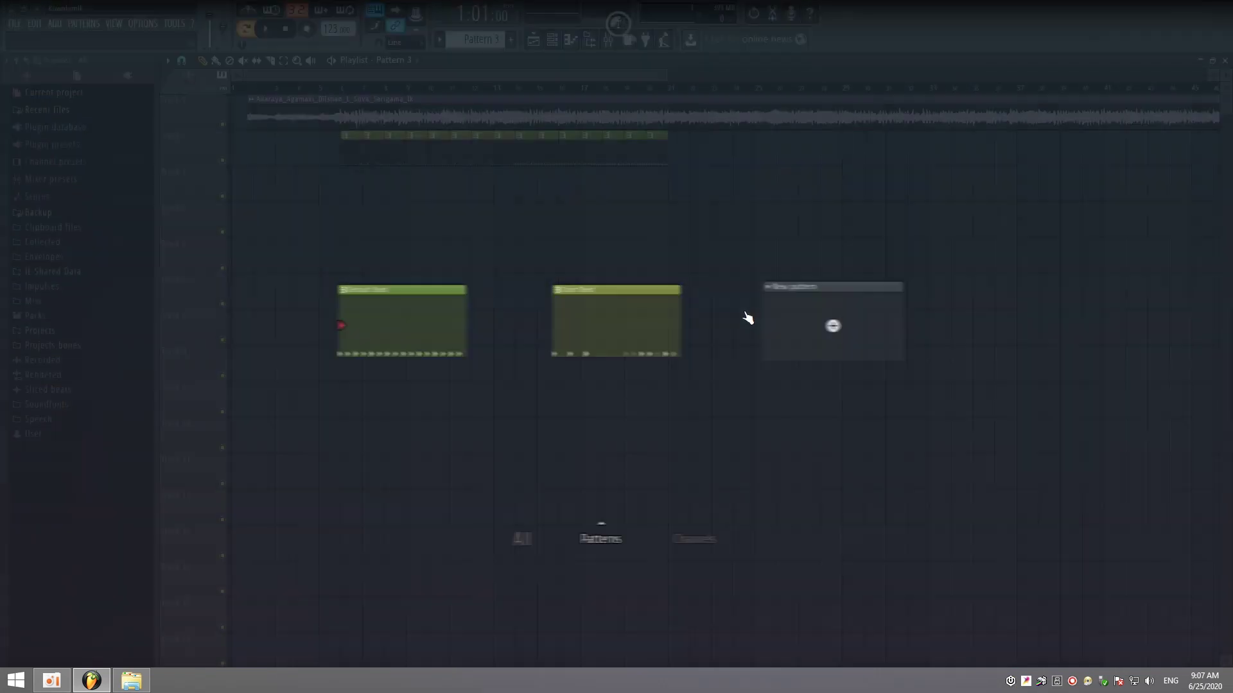
Create a new empty pattern and add a Sytrus channel to its channel rack
left_click(746, 317)
left_click(348, 192)
double_click(348, 192)
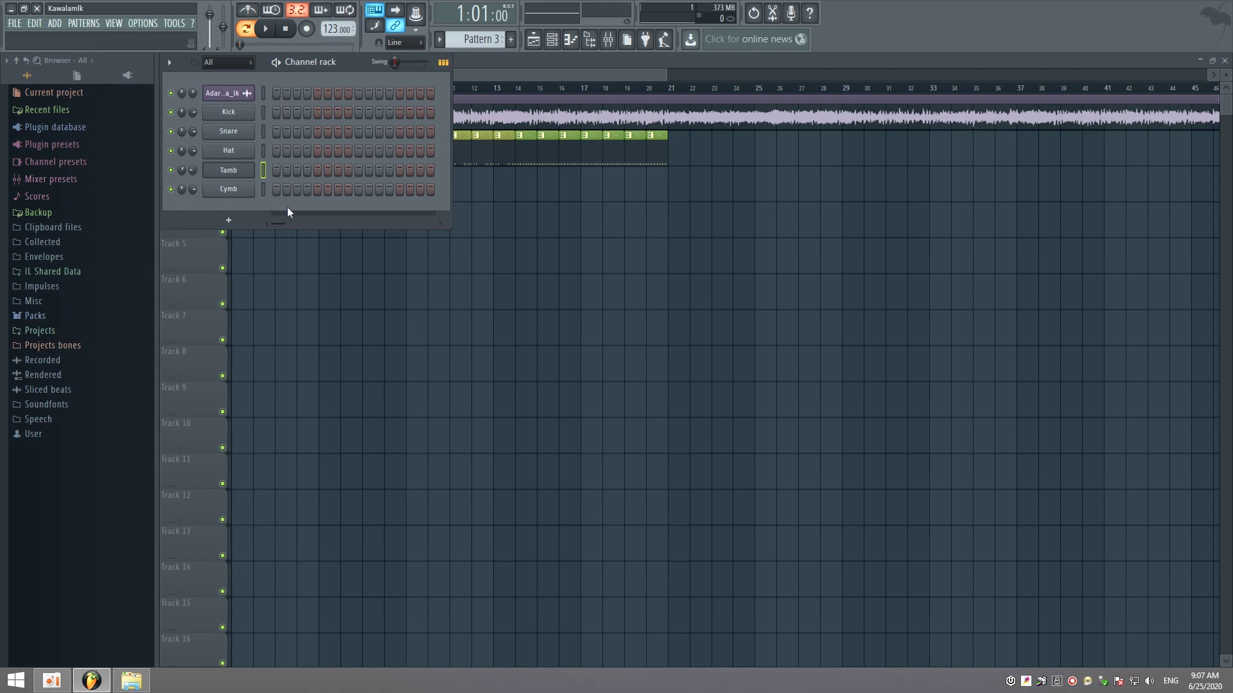
left_click(227, 220)
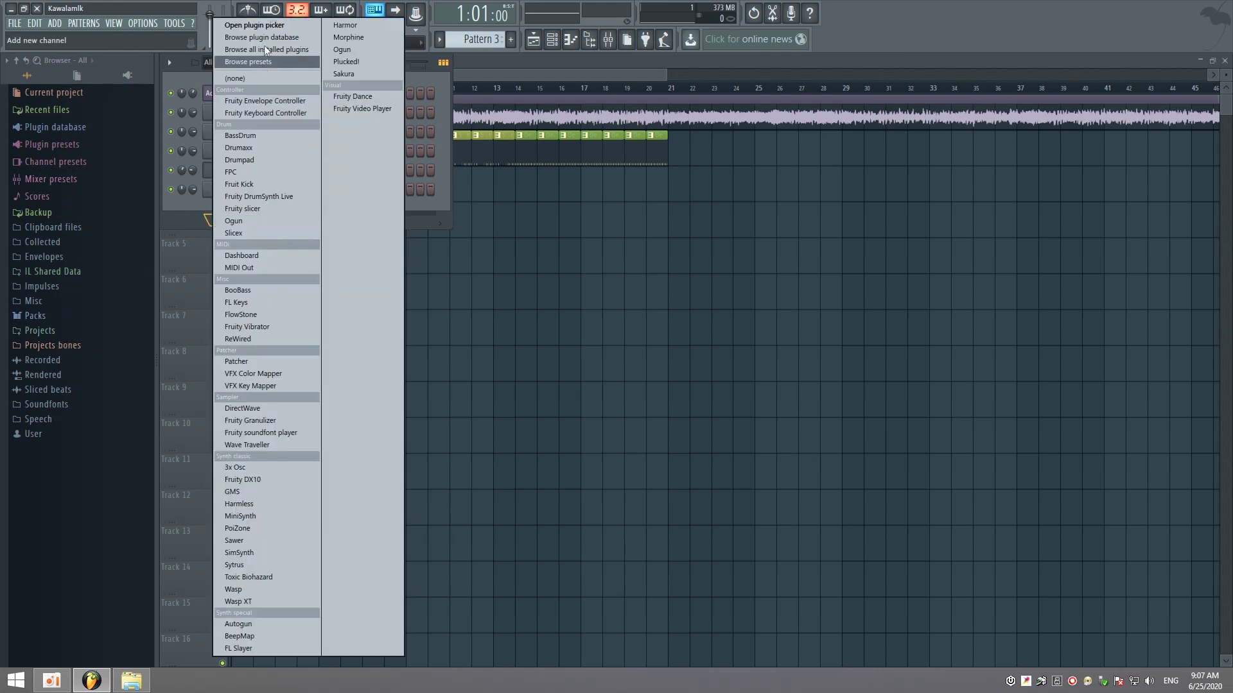
left_click(266, 26)
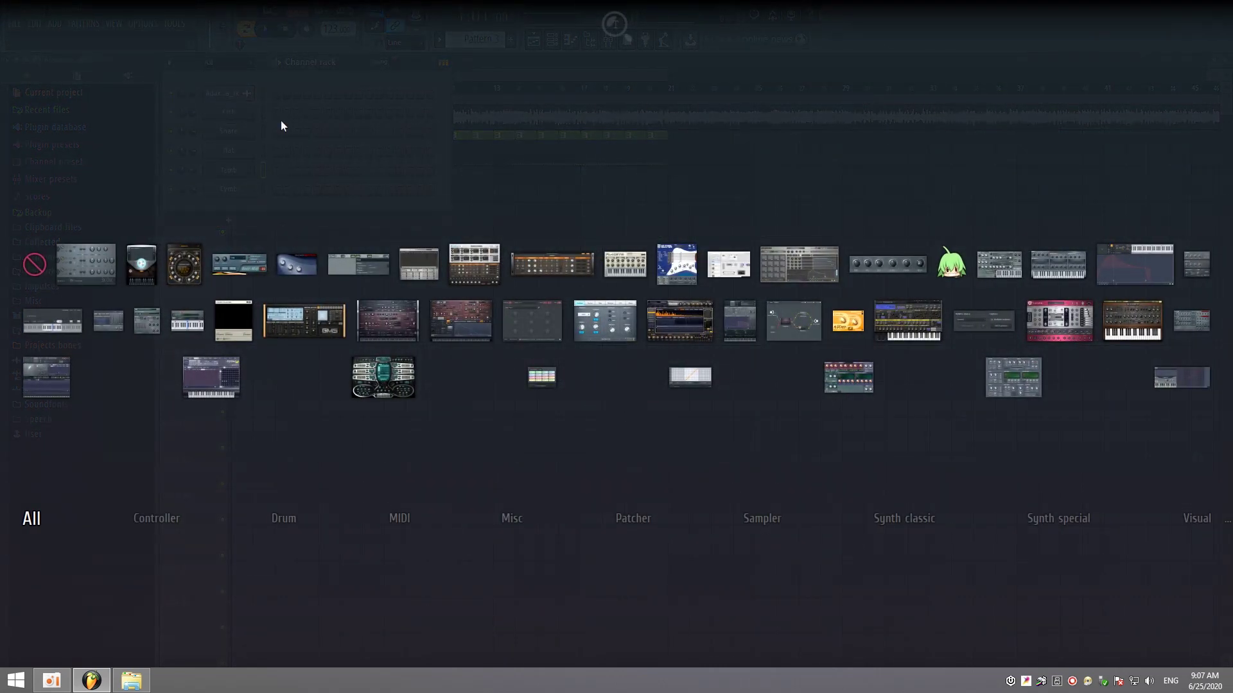
left_click(209, 381)
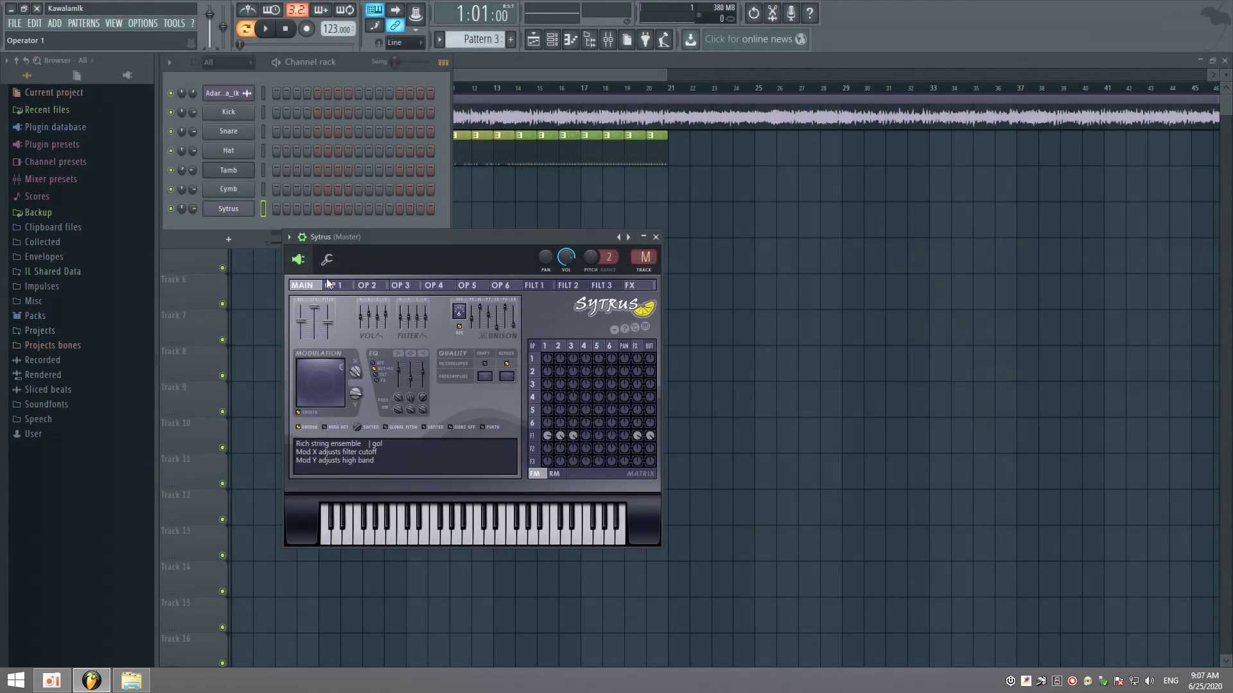
left_click_drag(341, 243, 298, 183)
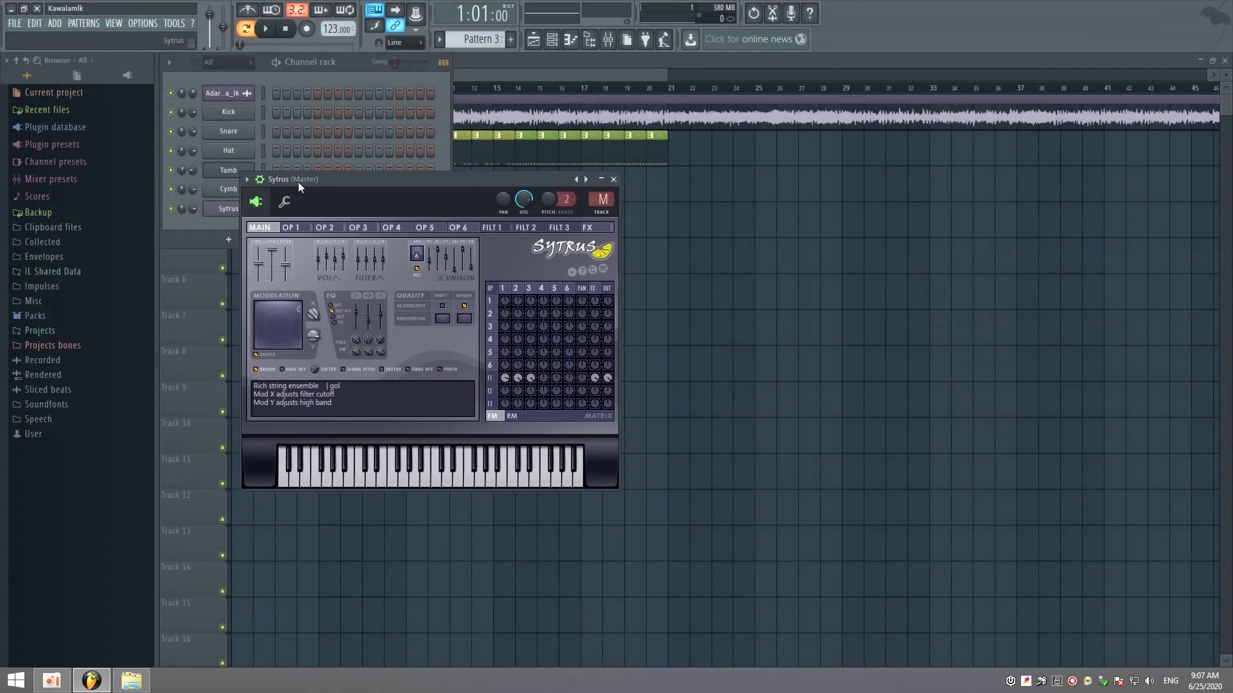
Load the Syntrus Bass preset from the Samples folder in File Explorer into the Sytrus instrument
left_click(244, 176)
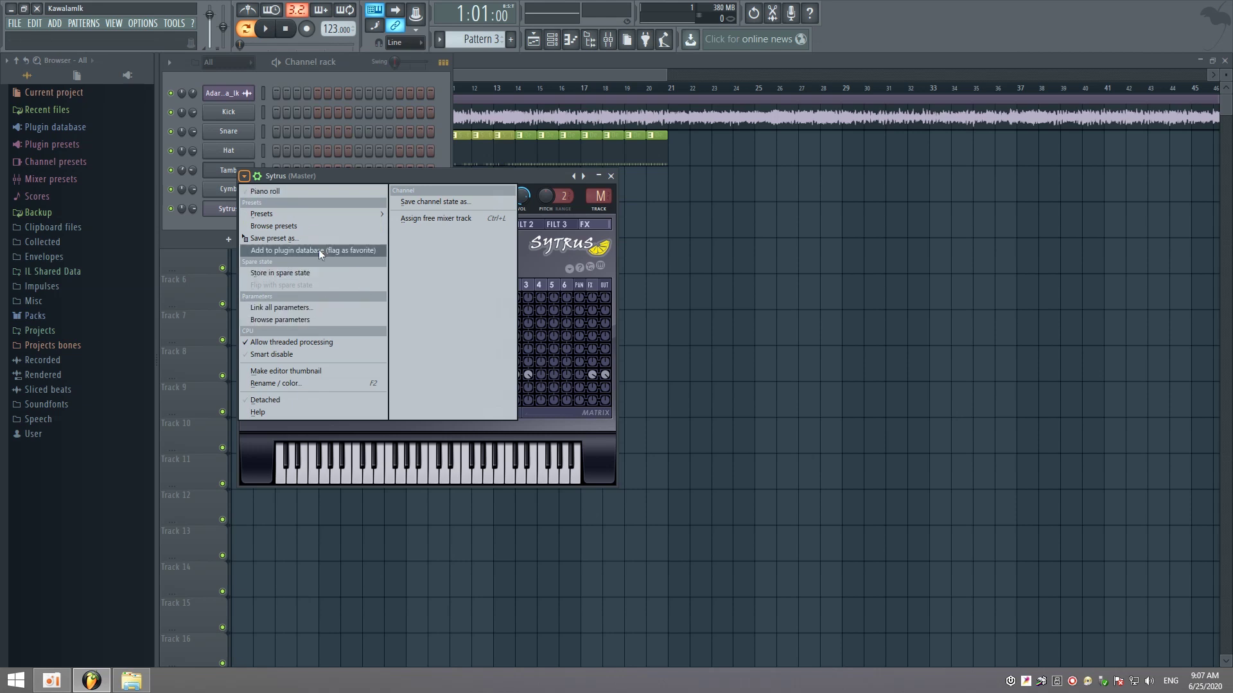
left_click(513, 221)
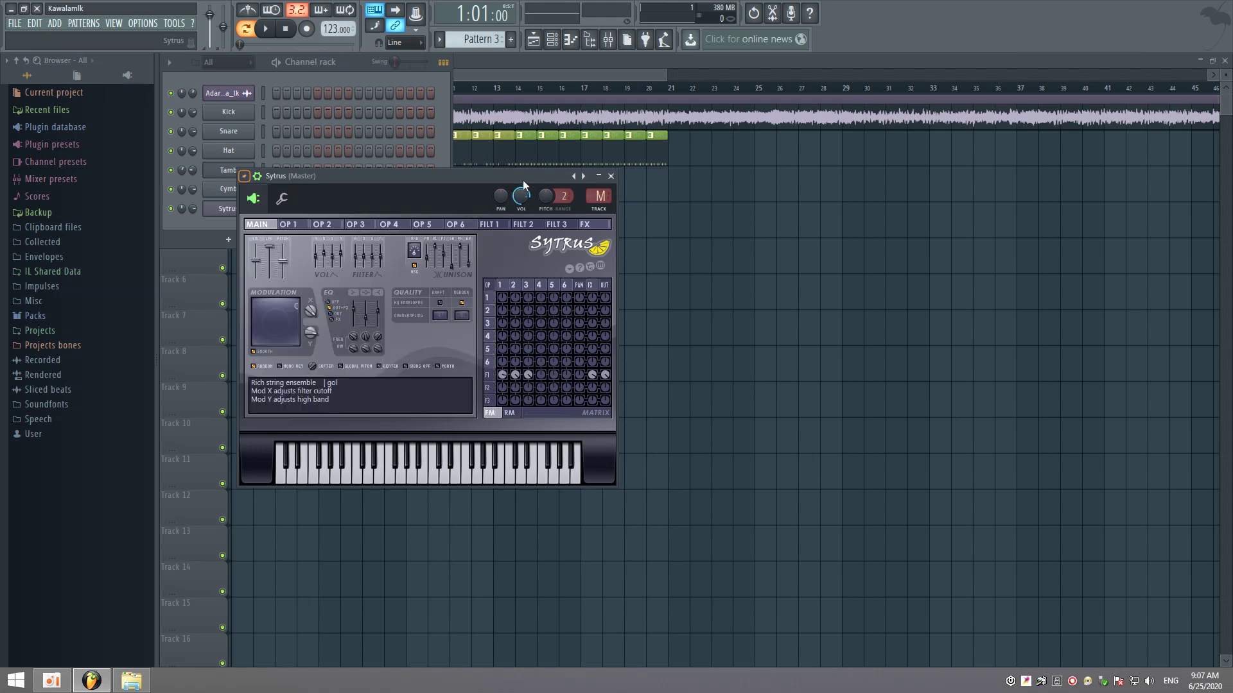
left_click(131, 681)
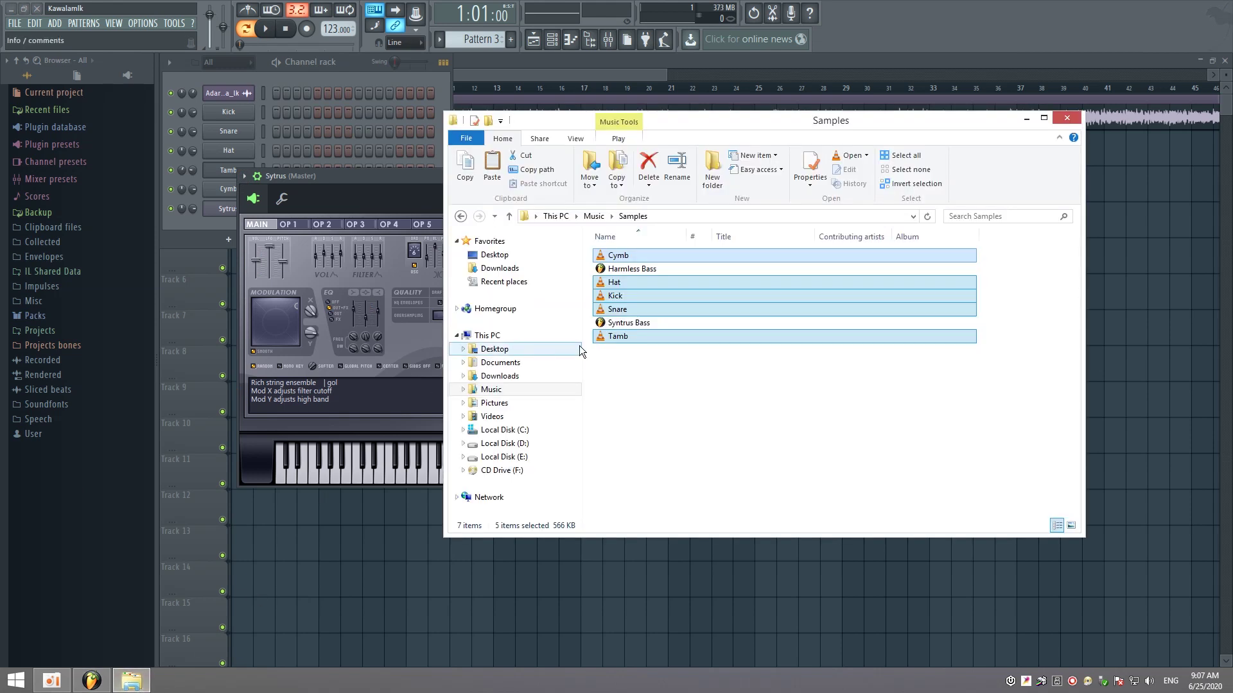
left_click(621, 324)
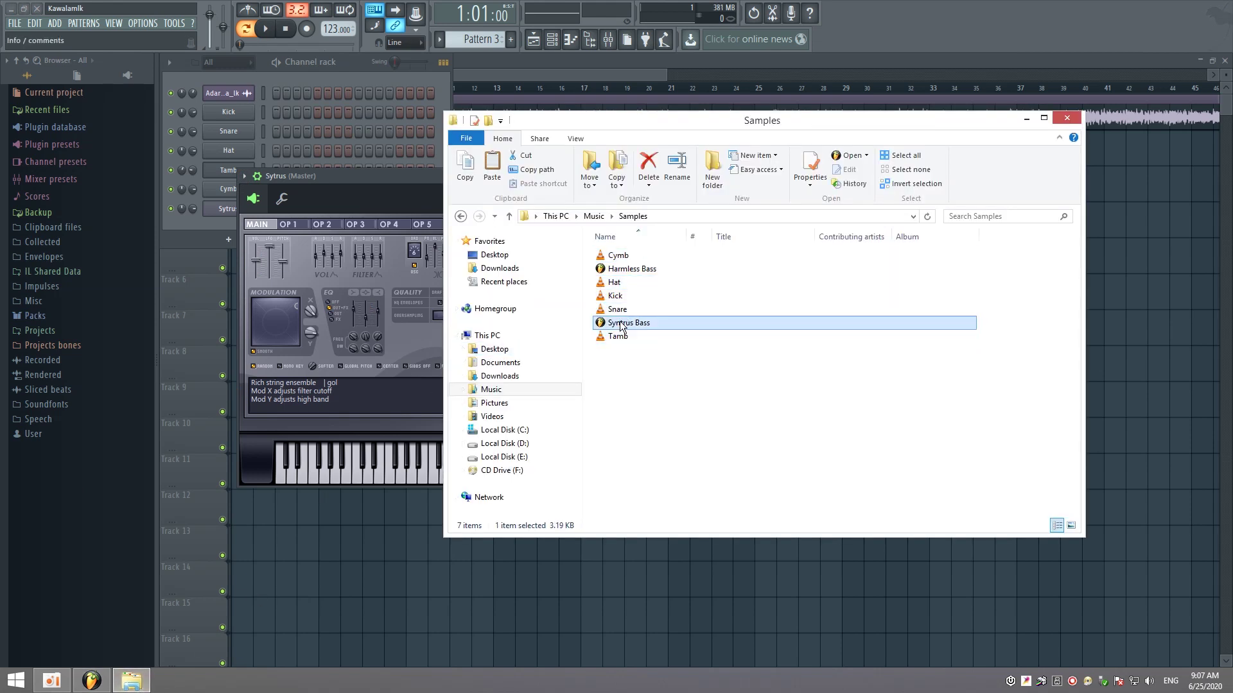
left_click_drag(621, 324, 383, 303)
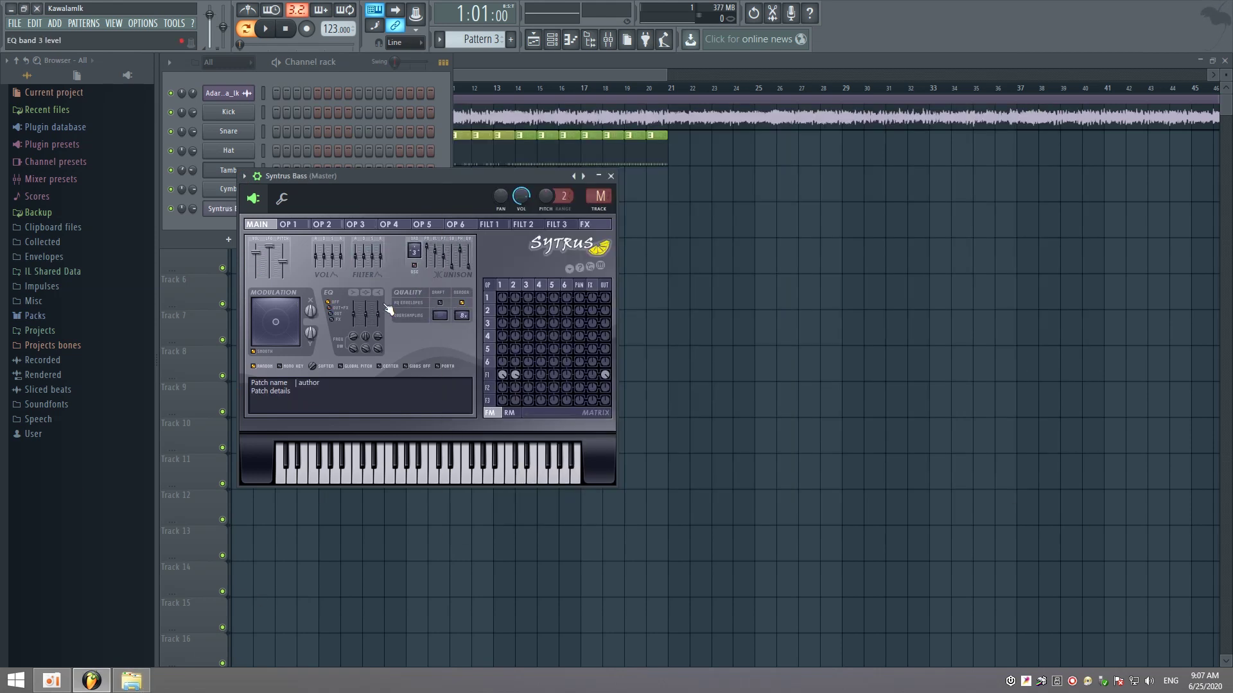
left_click_drag(326, 186, 370, 109)
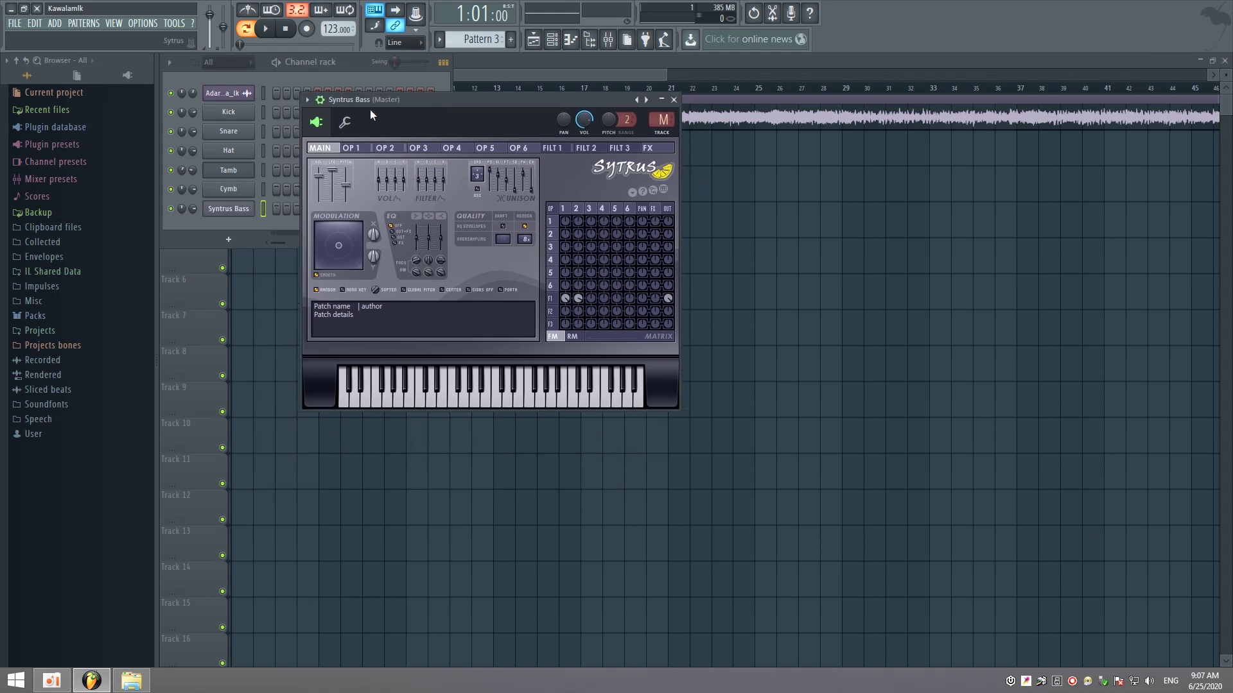
Audition a couple of notes of the bass sound and open the Syntrus Bass channel's piano roll
left_click(420, 404)
left_click(470, 404)
right_click(233, 208)
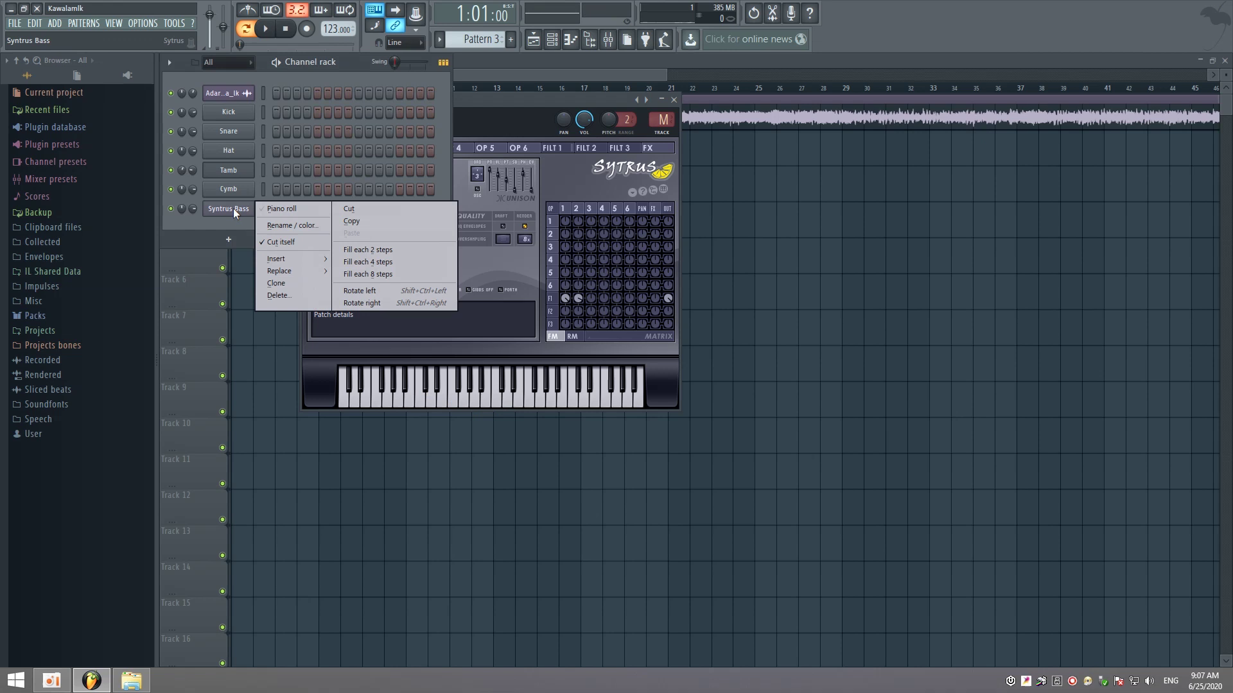
left_click(294, 211)
Look over the piano roll's octaves and audition the E6 and E5 keys for the bass line's pitch
scroll(222, 339, "up", 3)
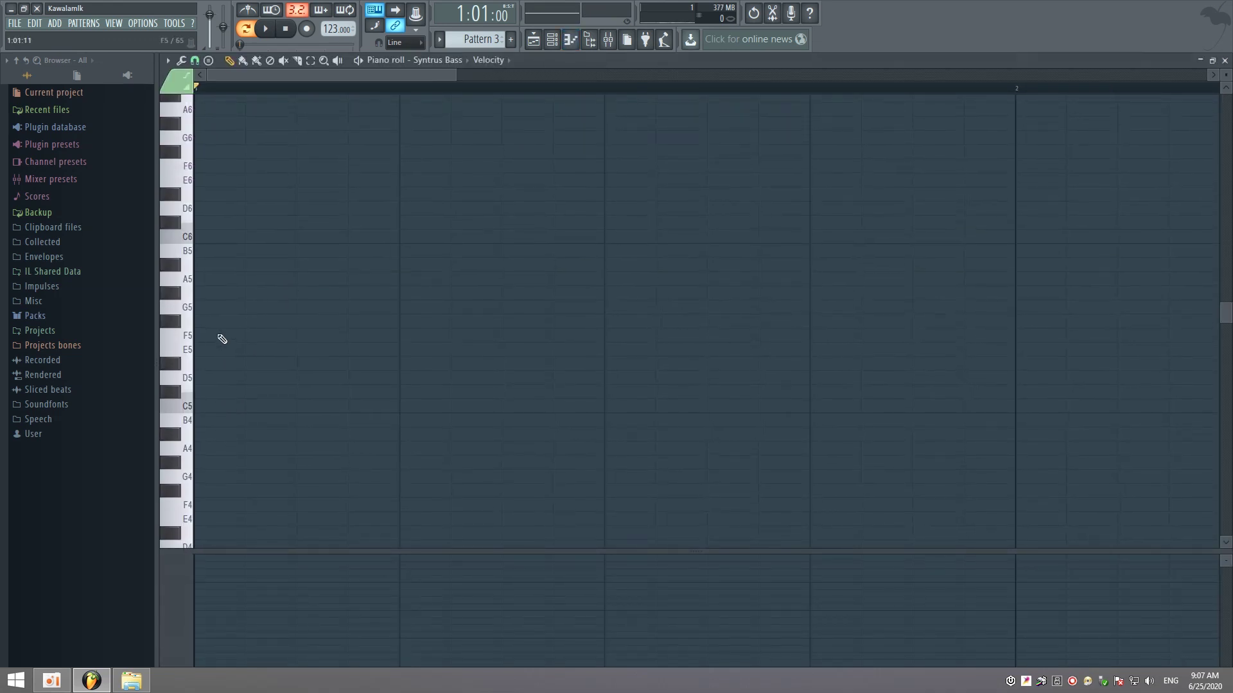
scroll(215, 325, "up", 3)
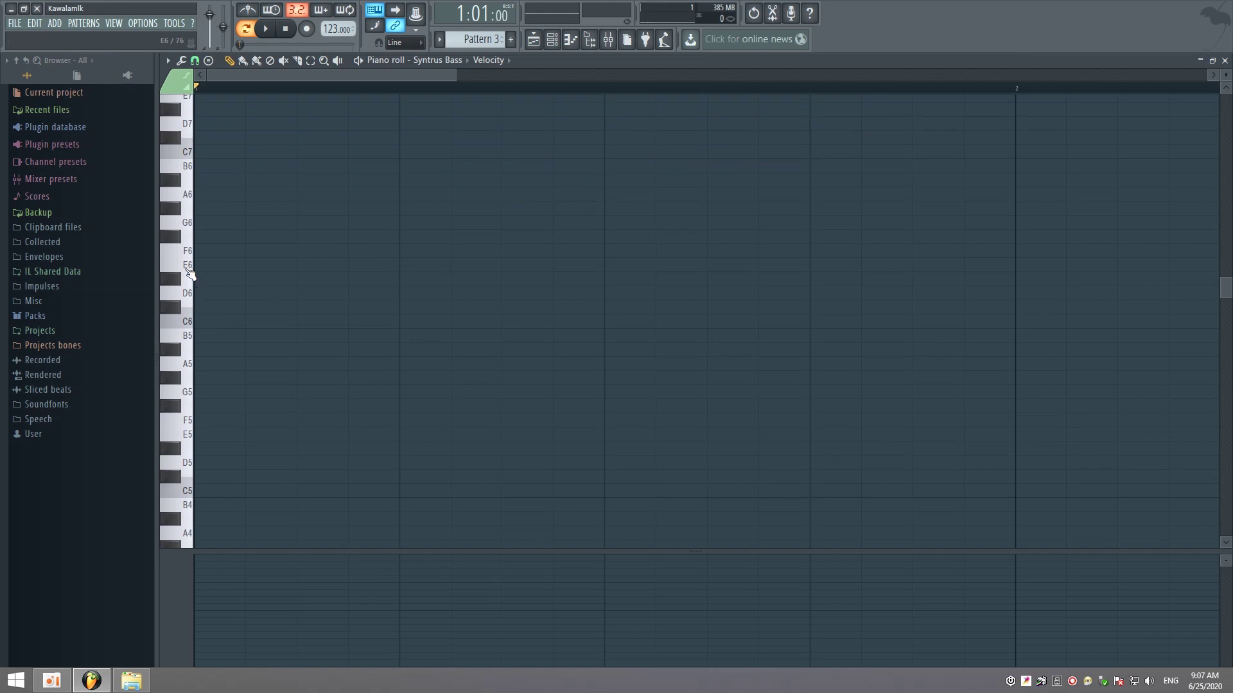
left_click(190, 274)
scroll(192, 330, "down", 6)
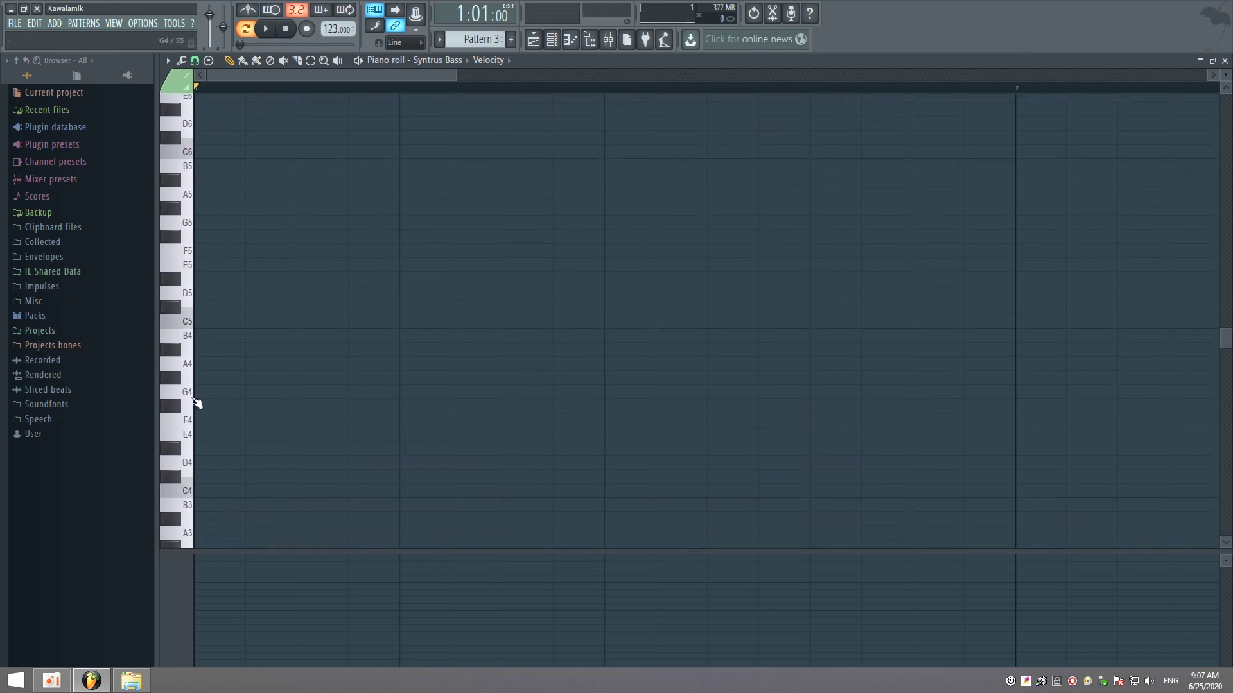
scroll(197, 405, "down", 2)
scroll(201, 423, "down", 2)
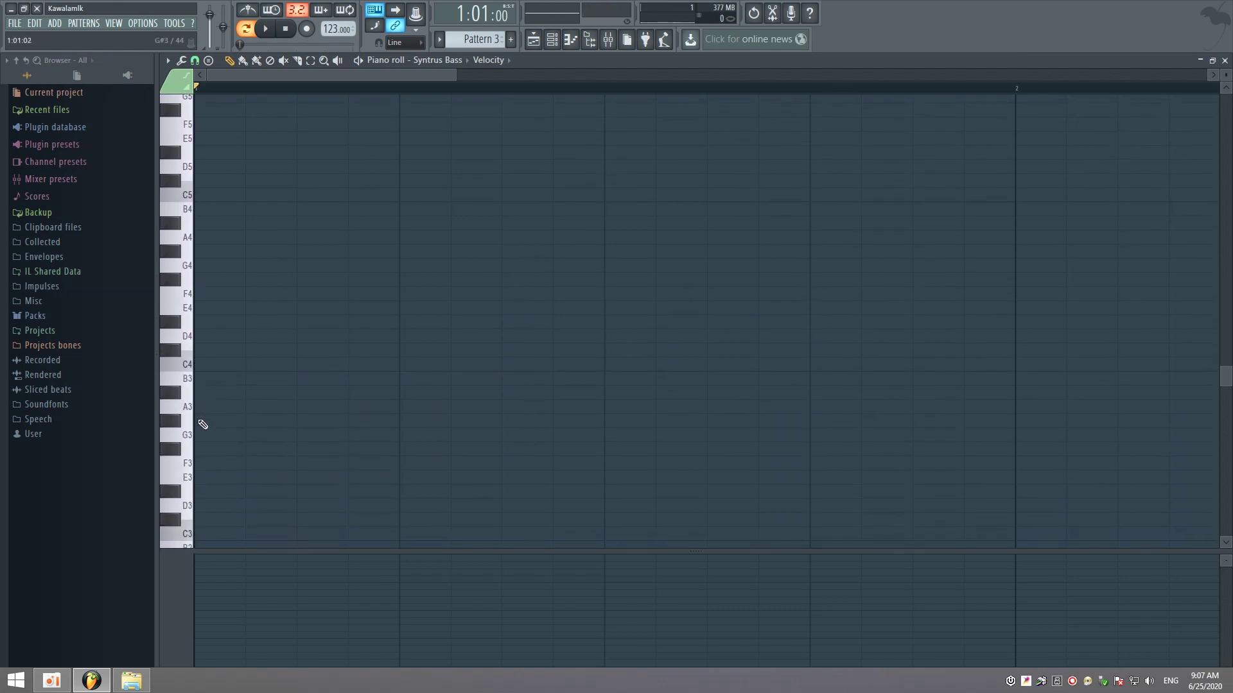
scroll(211, 432, "down", 2)
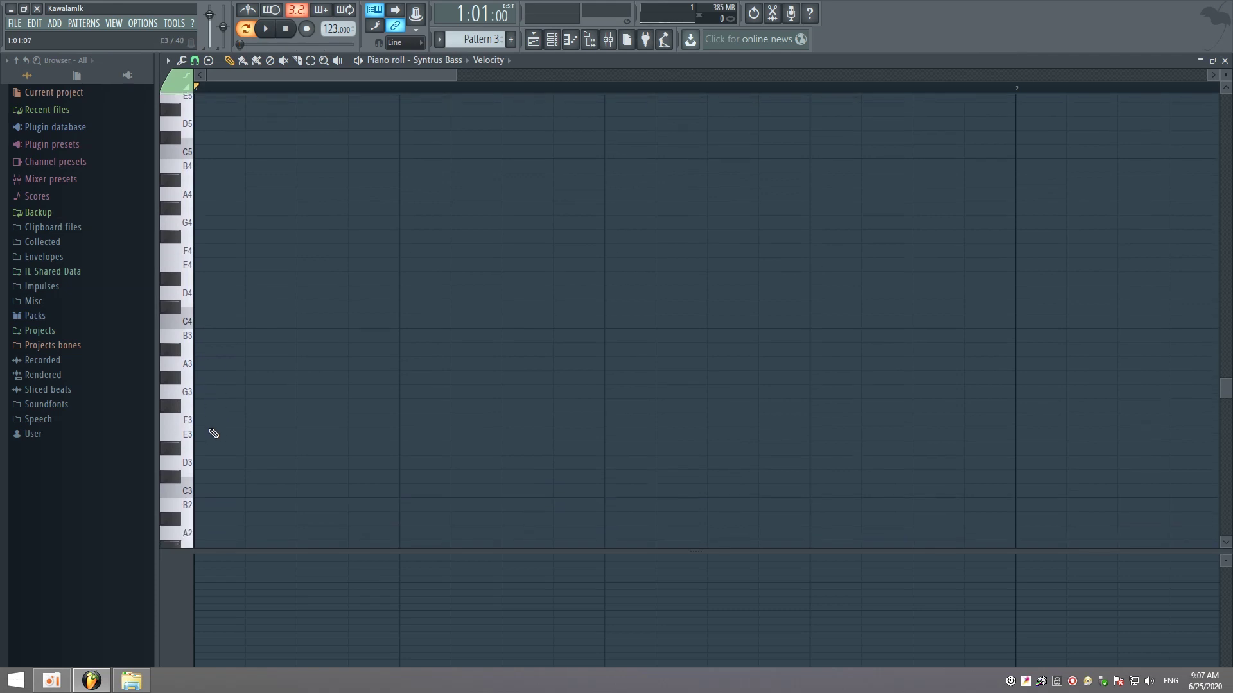
scroll(214, 434, "up", 4)
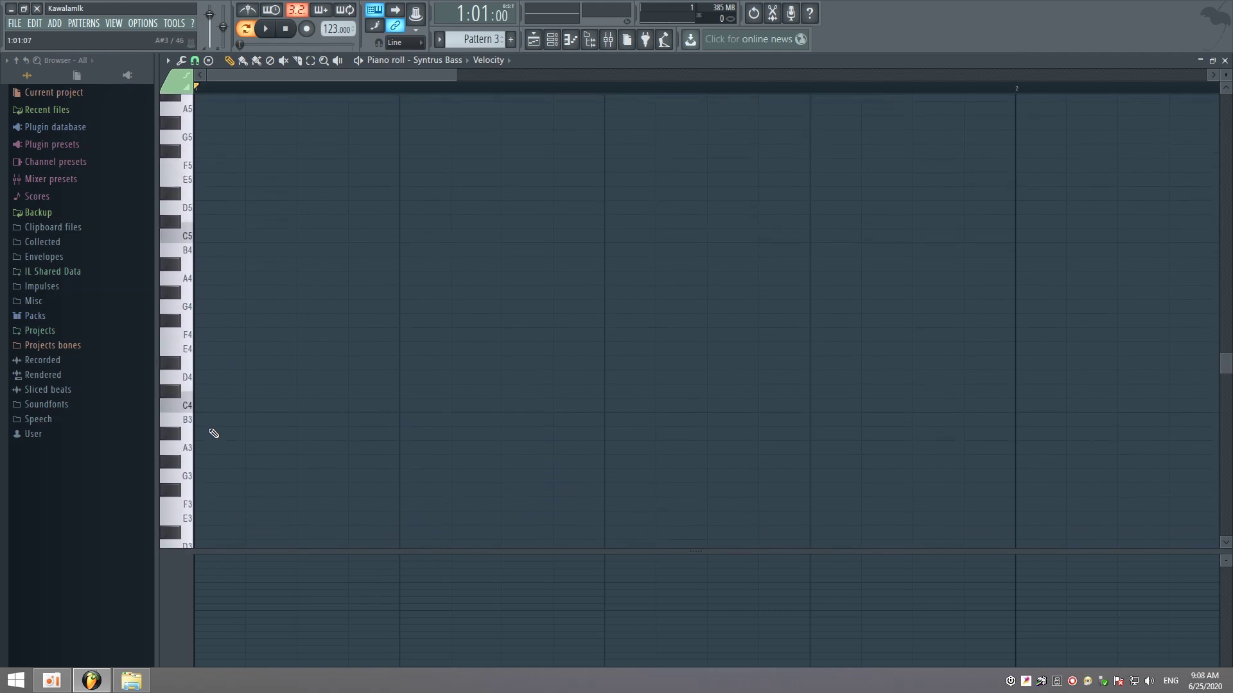
scroll(210, 414, "up", 3)
right_click(214, 270)
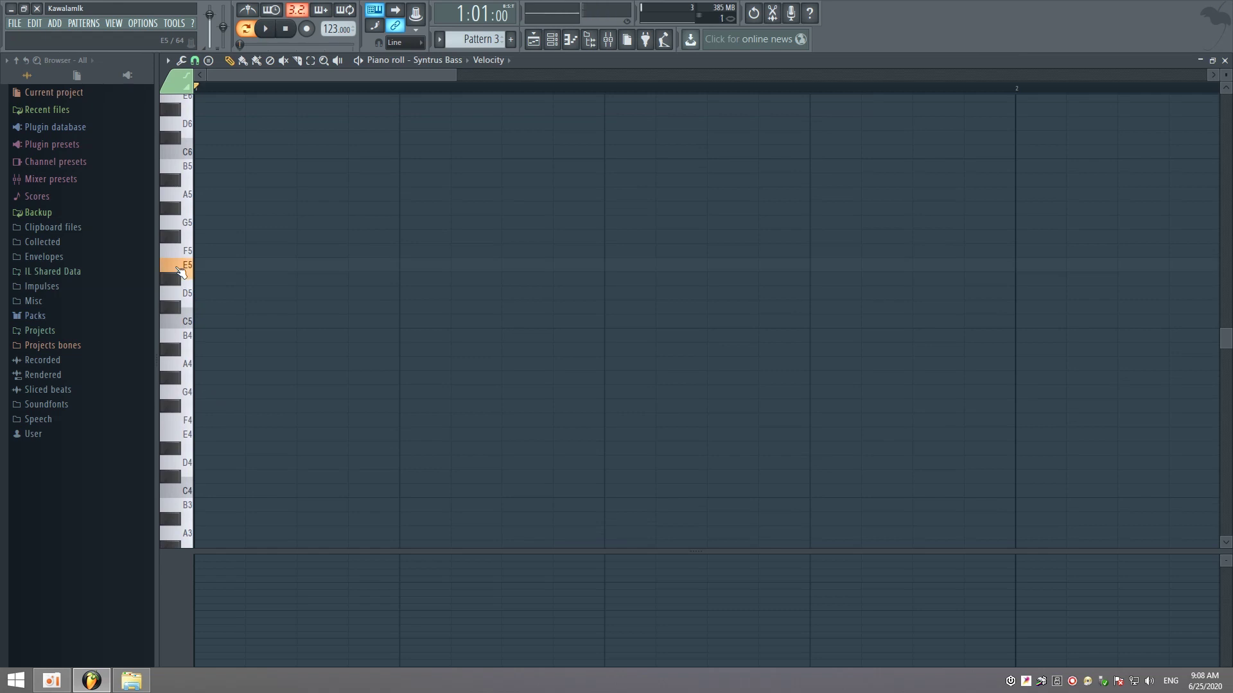
right_click(214, 270)
left_click(215, 270)
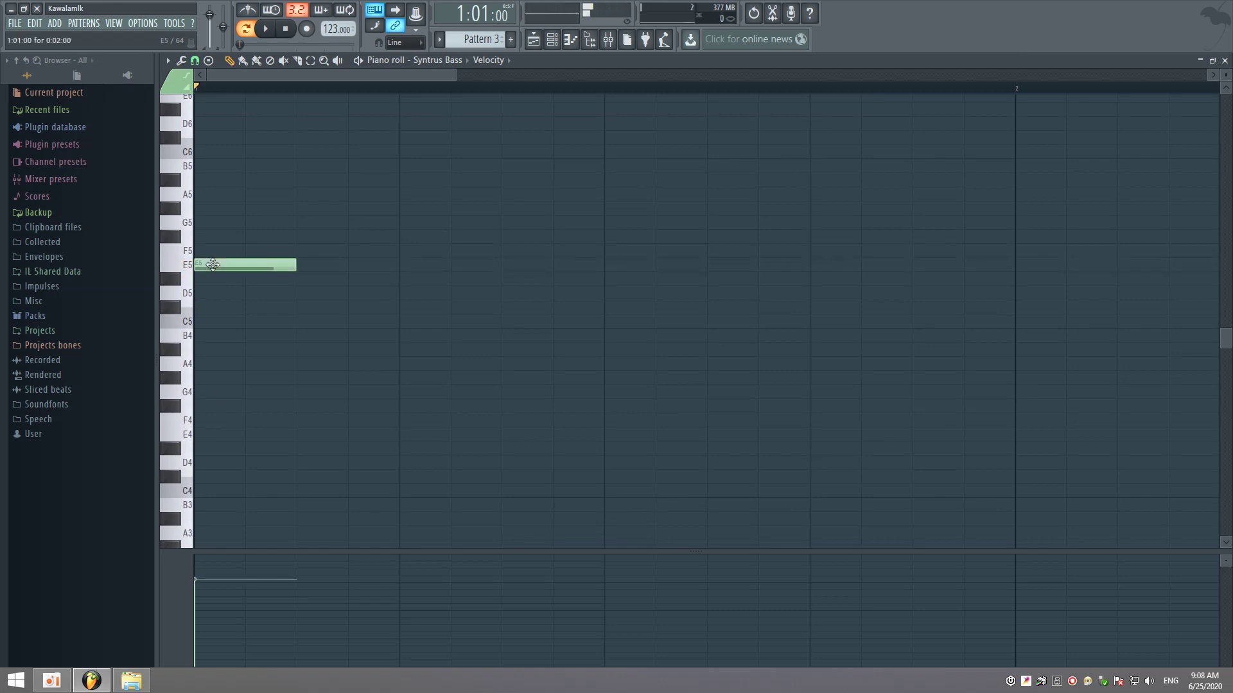
right_click(292, 269)
key("z")
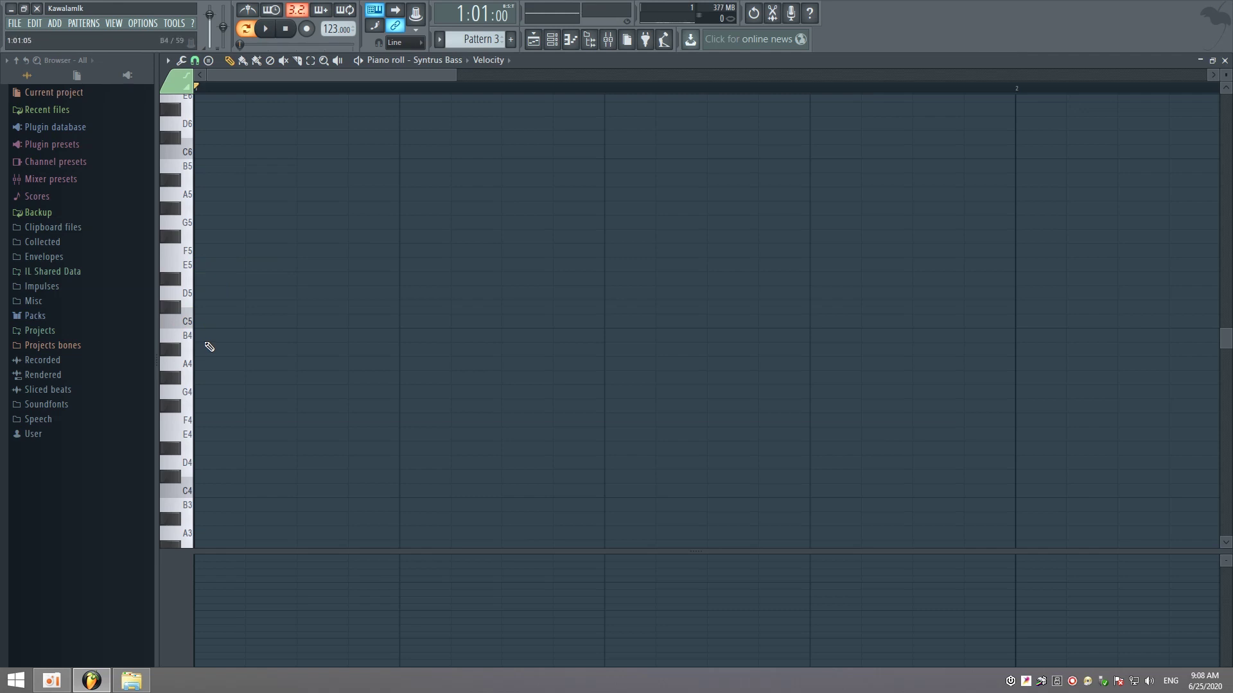
key("z")
Place three one-step E5 notes in the first bar at steps 2, 6 and 7
left_click(263, 269)
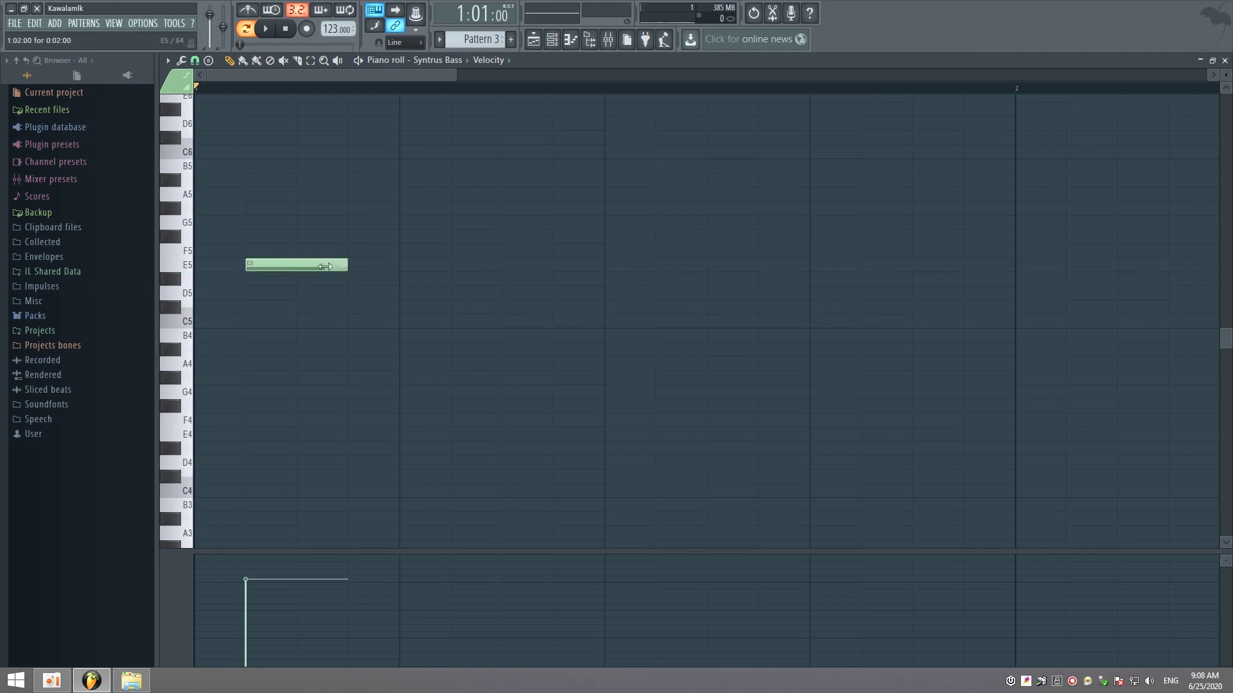
left_click_drag(346, 264, 296, 265)
left_click_drag(475, 251, 475, 265)
left_click(523, 265)
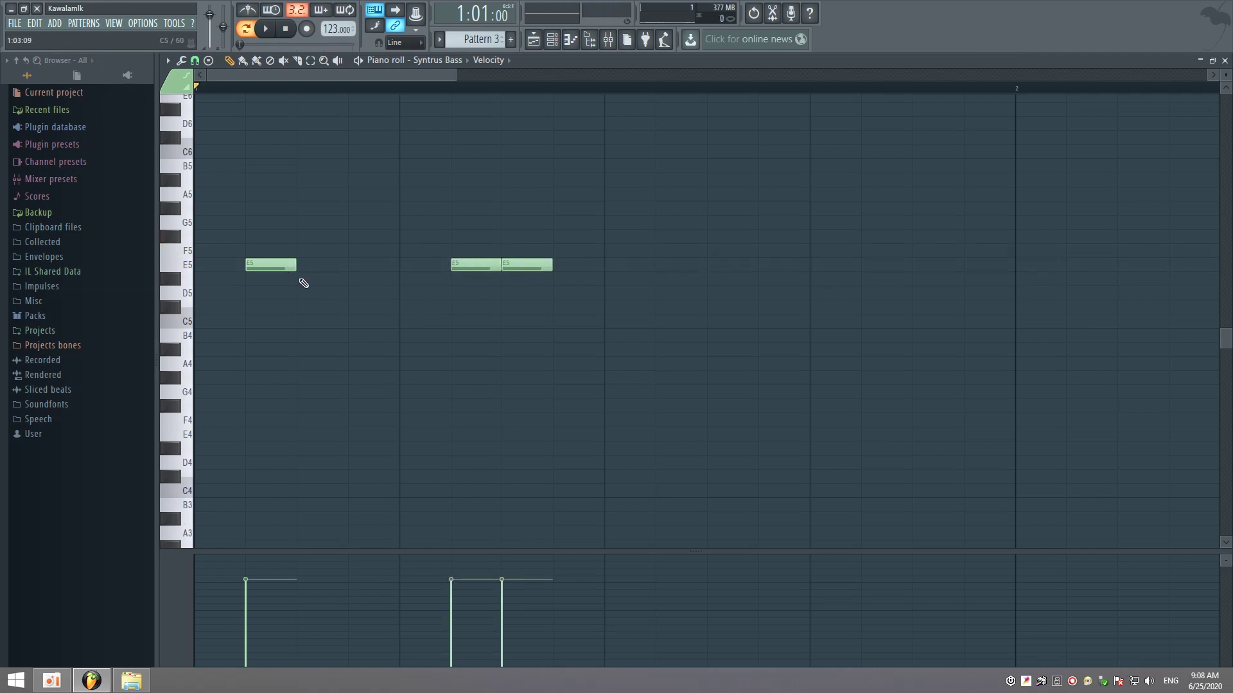
Lower the velocity of the E5 notes at steps 2 and 6 to the same level and preview the pattern
double_click(264, 265)
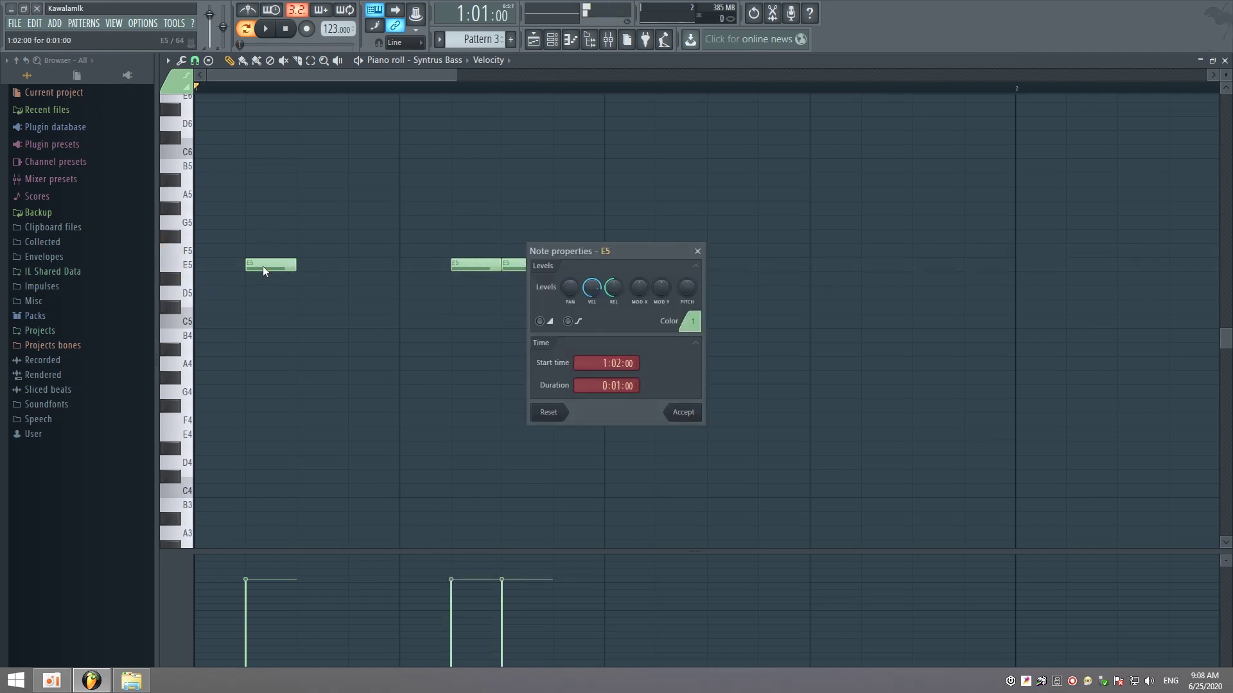
left_click(697, 251)
left_click(248, 642)
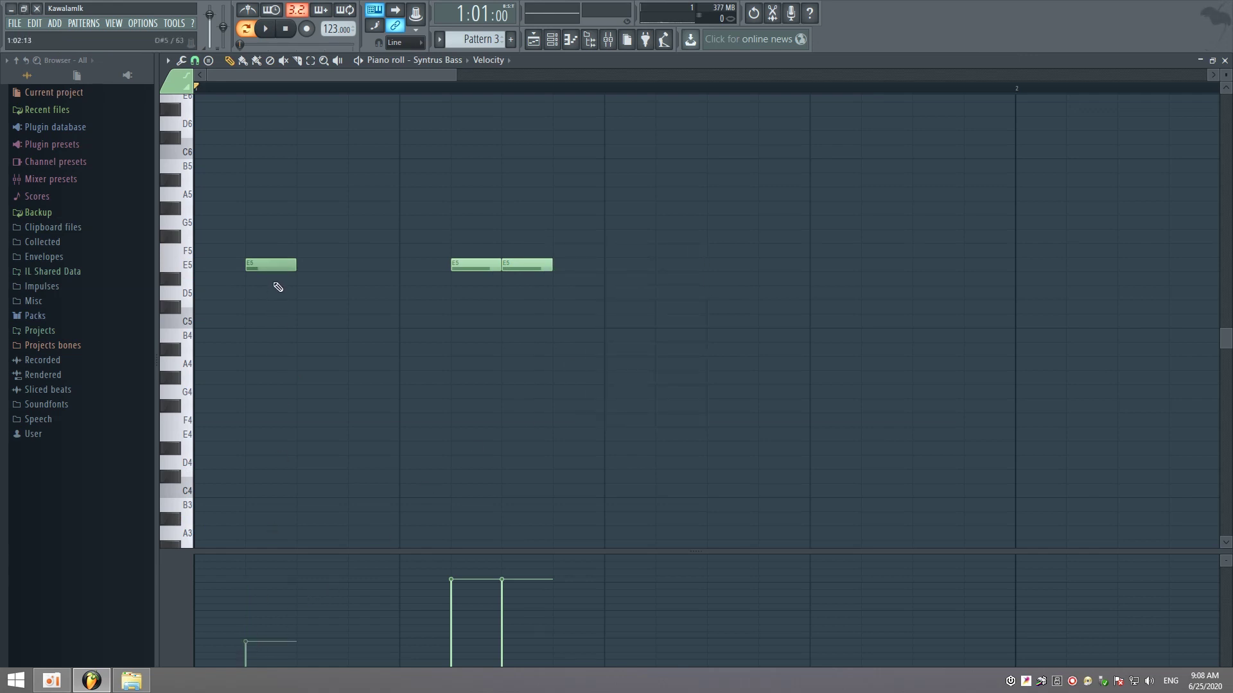
left_click_drag(245, 636, 247, 618)
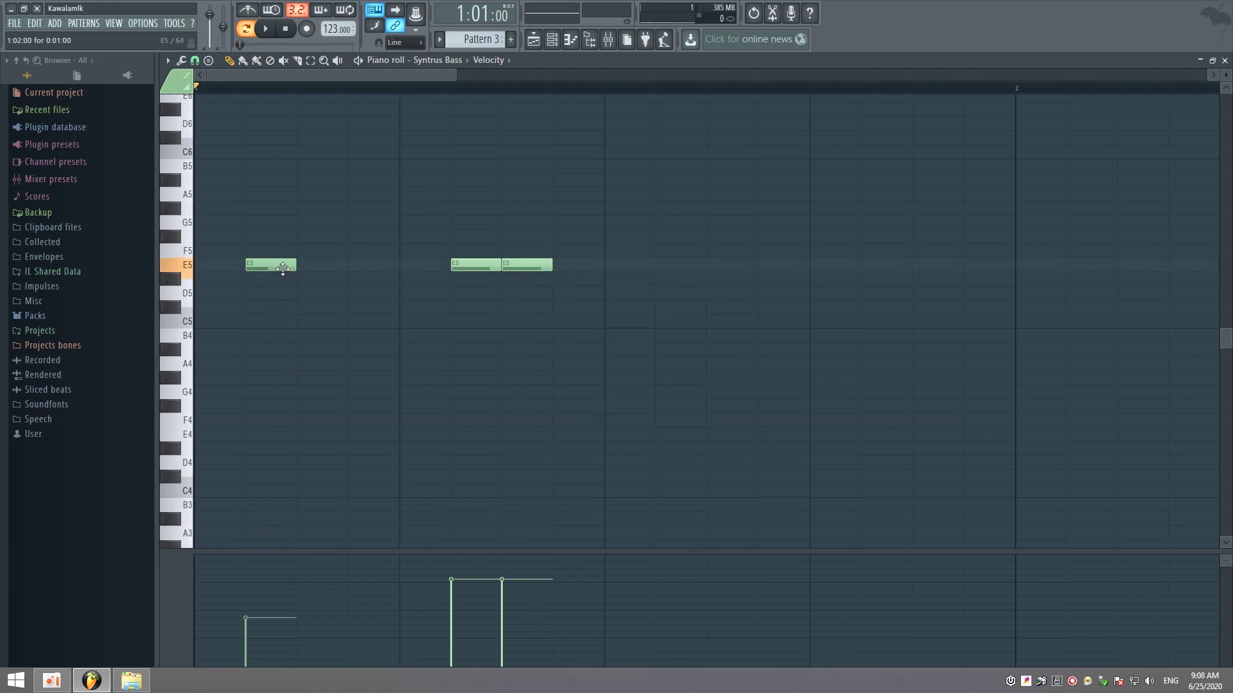
scroll(468, 266, "down", 5)
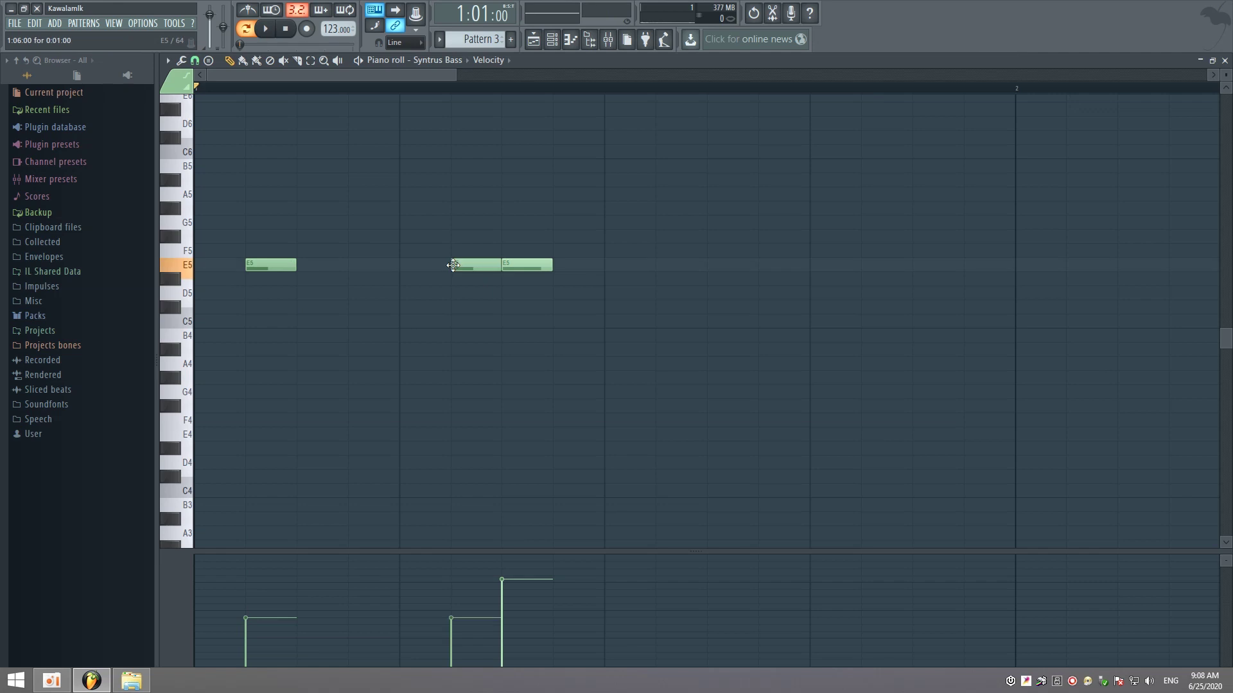
left_click(266, 30)
key("space")
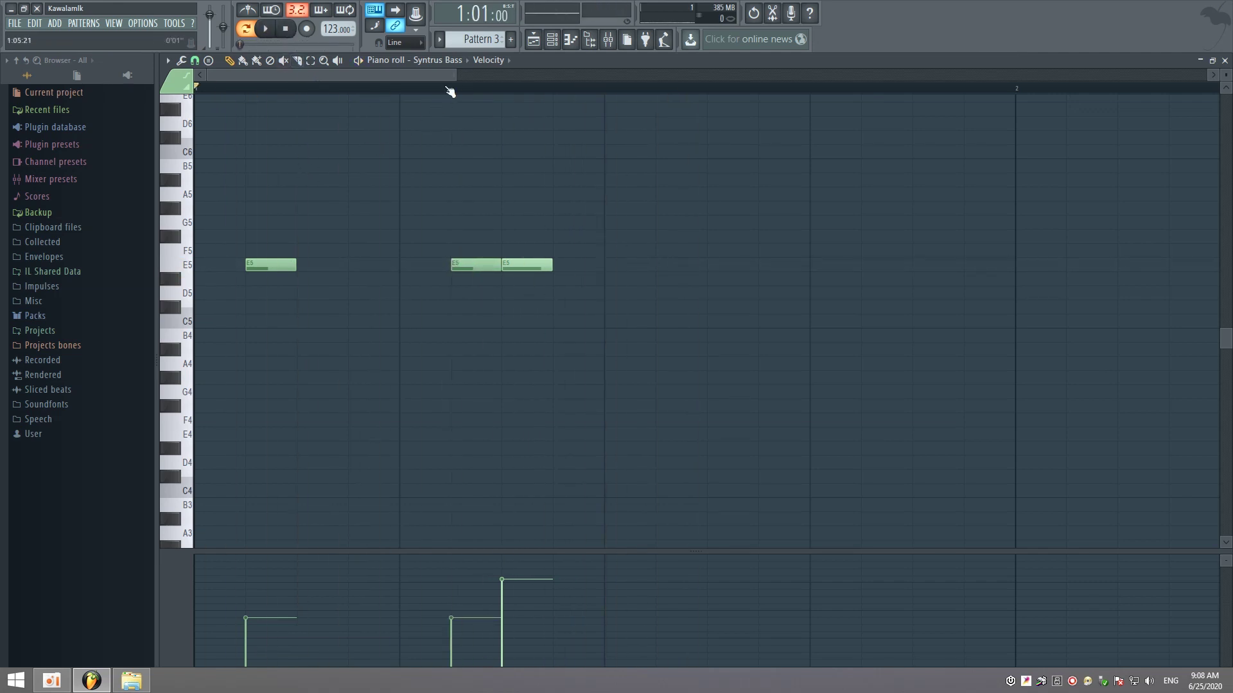
Try adding one-step E5 notes at steps 11, 12 and 15 of the first bar
left_click_drag(455, 77, 697, 122)
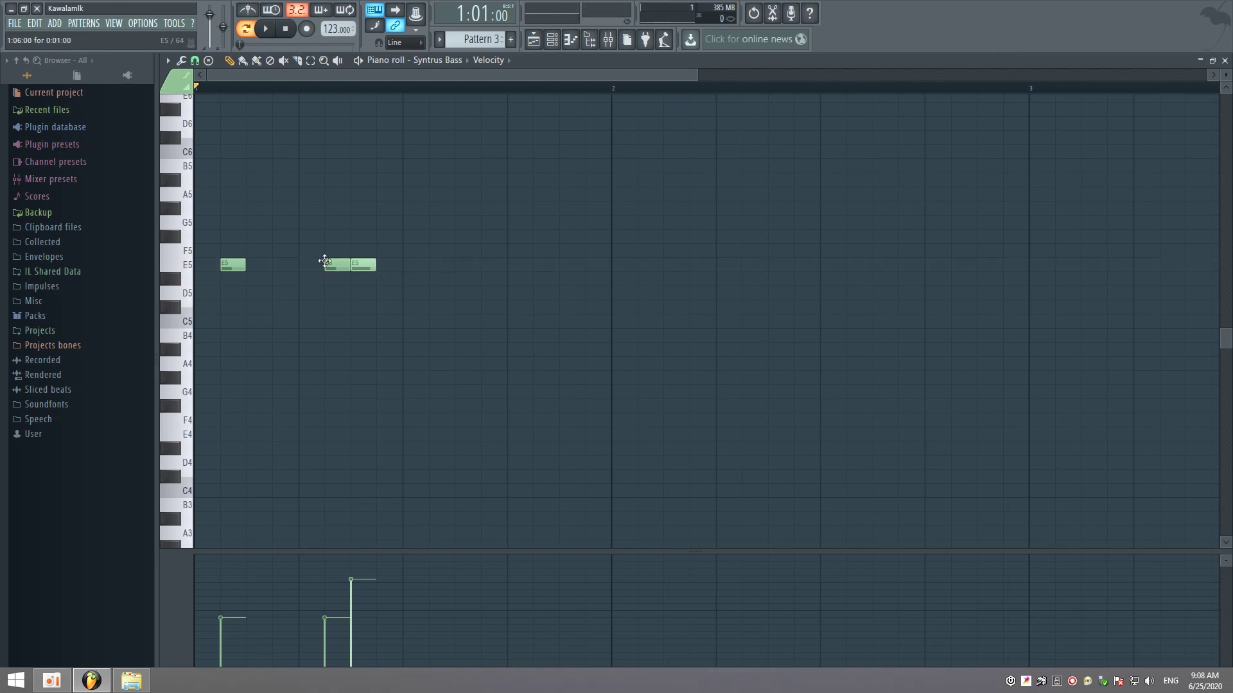
left_click(456, 266)
left_click(363, 265)
left_click(494, 265)
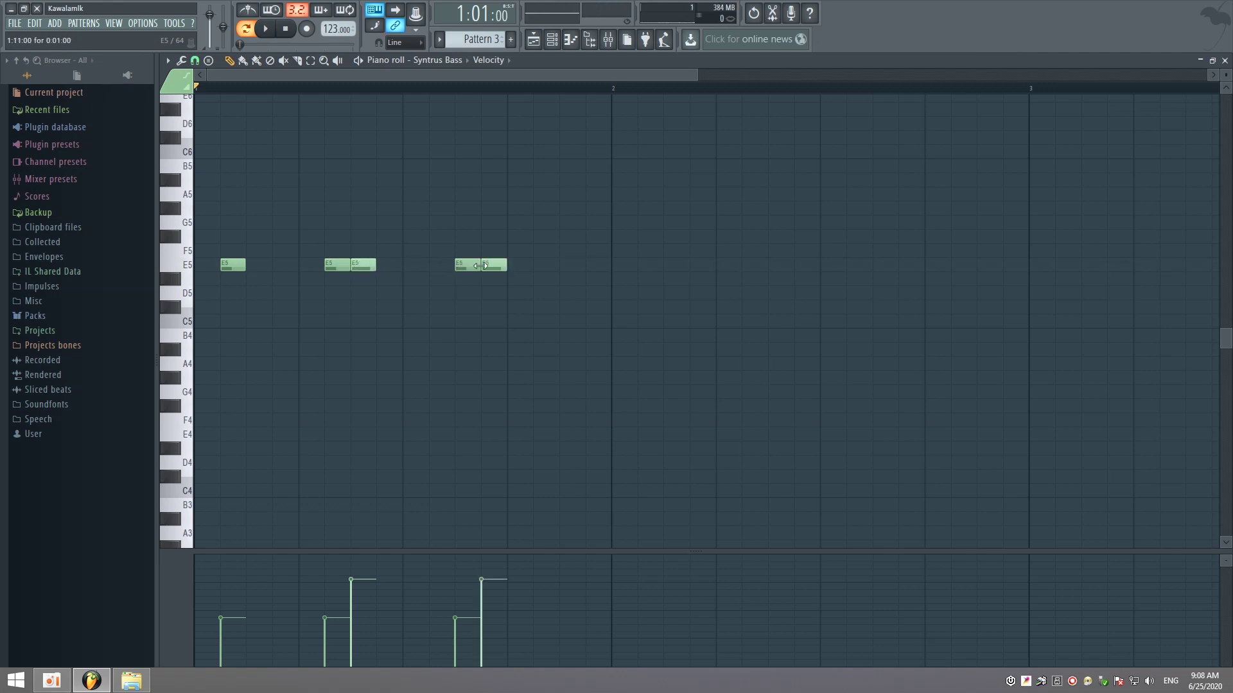
left_click(562, 265)
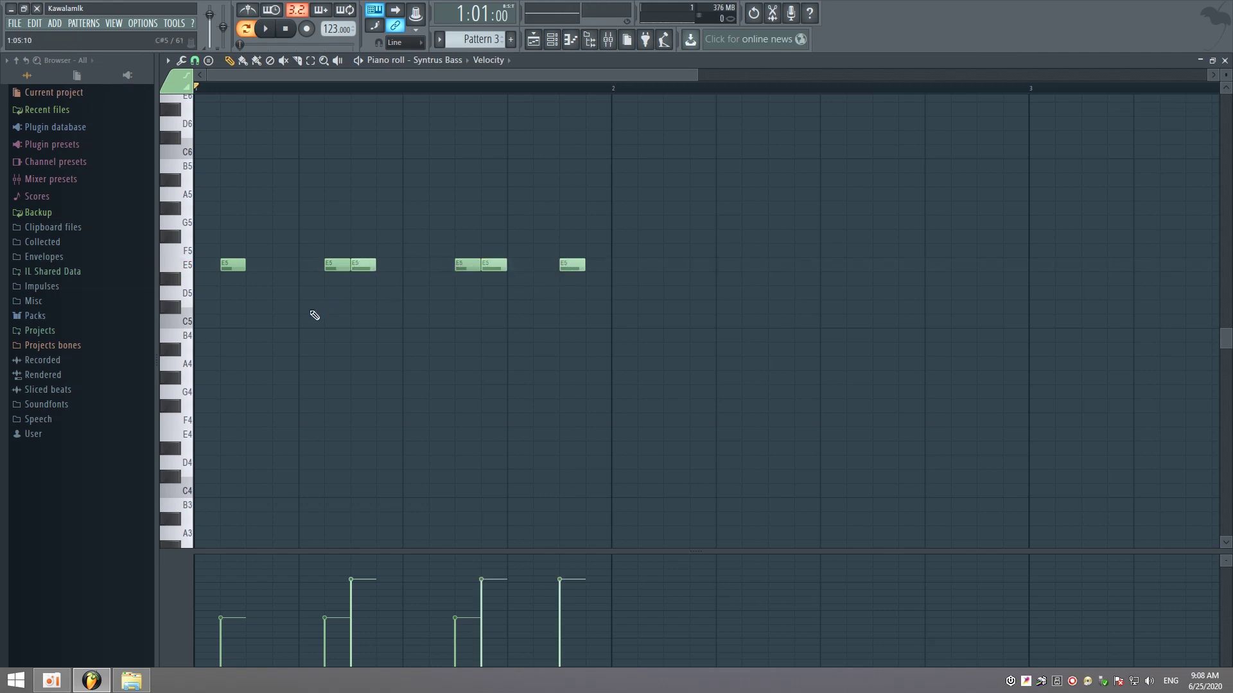
Delete every trial E5 note placed after step 7 of the first bar
right_click(572, 265)
right_click(493, 264)
right_click(468, 264)
right_click(363, 264)
key("ctrl+z")
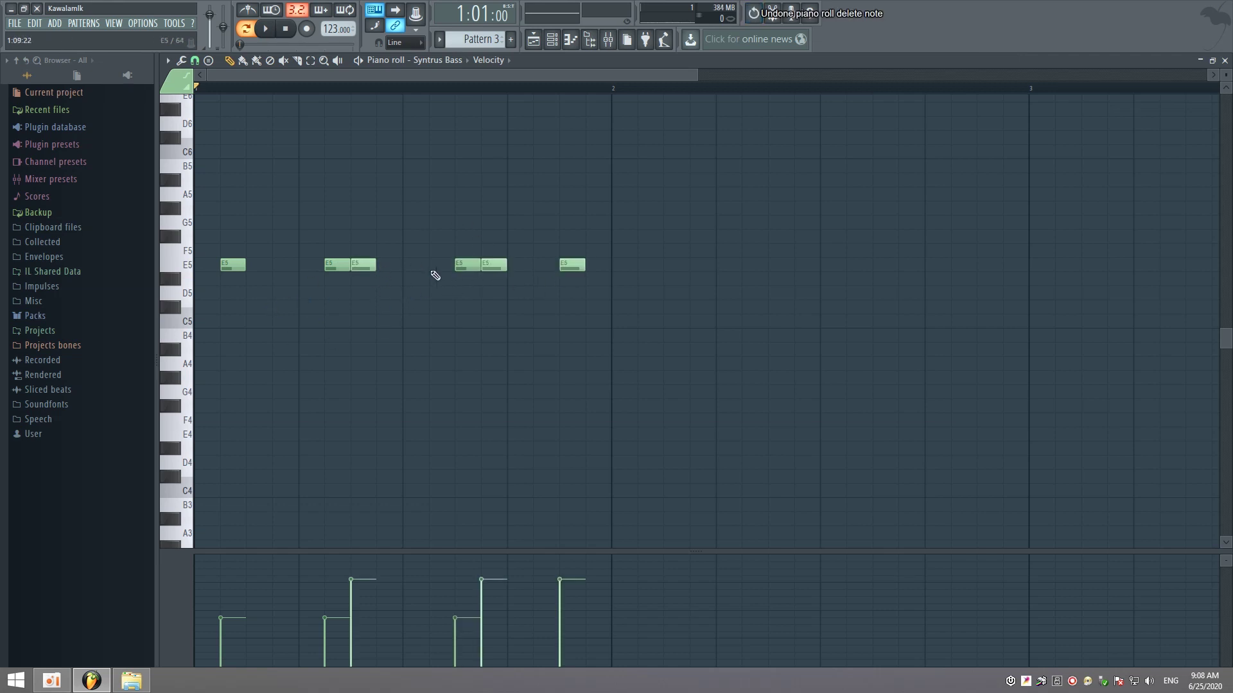
right_click(468, 264)
right_click(494, 265)
right_click(572, 265)
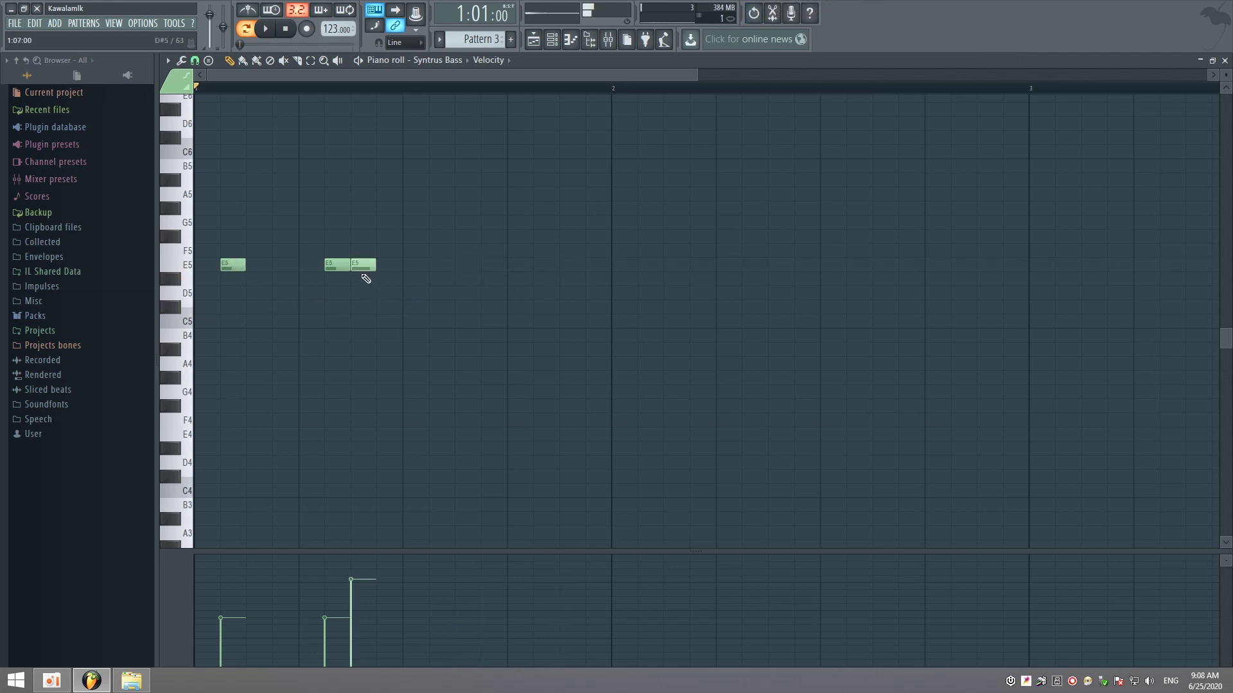
left_click(433, 268)
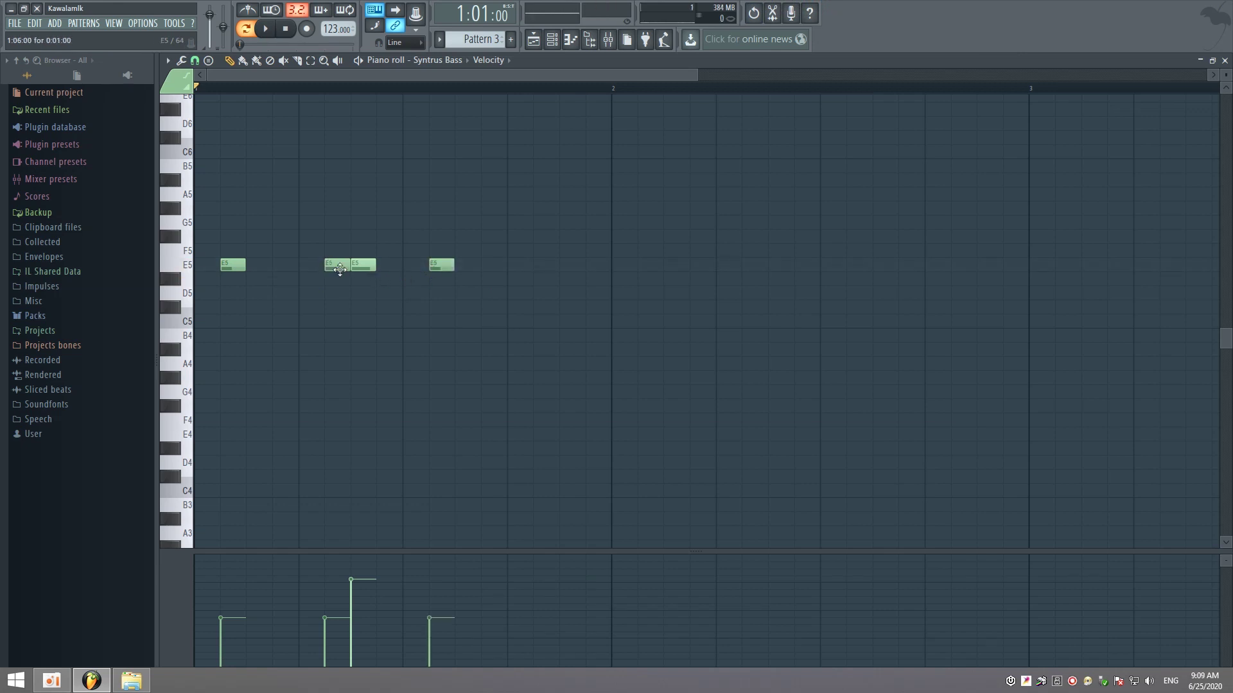
right_click(442, 265)
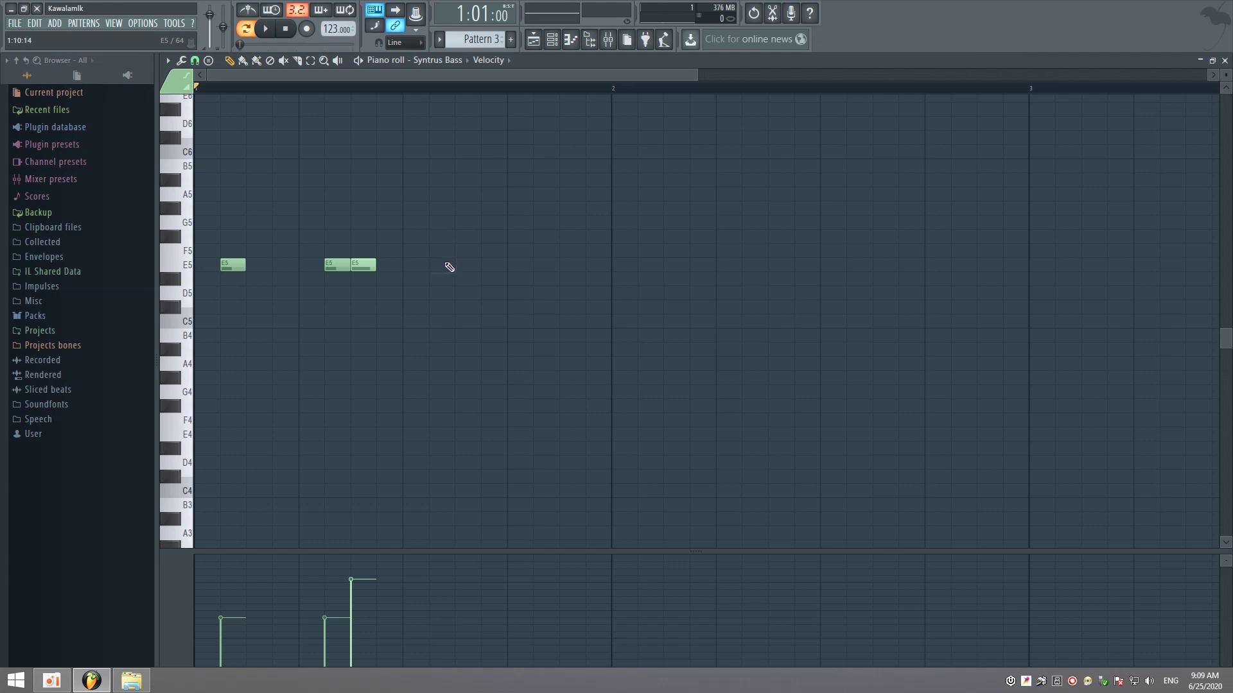
Check the Syntrus Bass channel's plugin window, audition the E5 key and preview the pattern
key("F6")
left_click(229, 209)
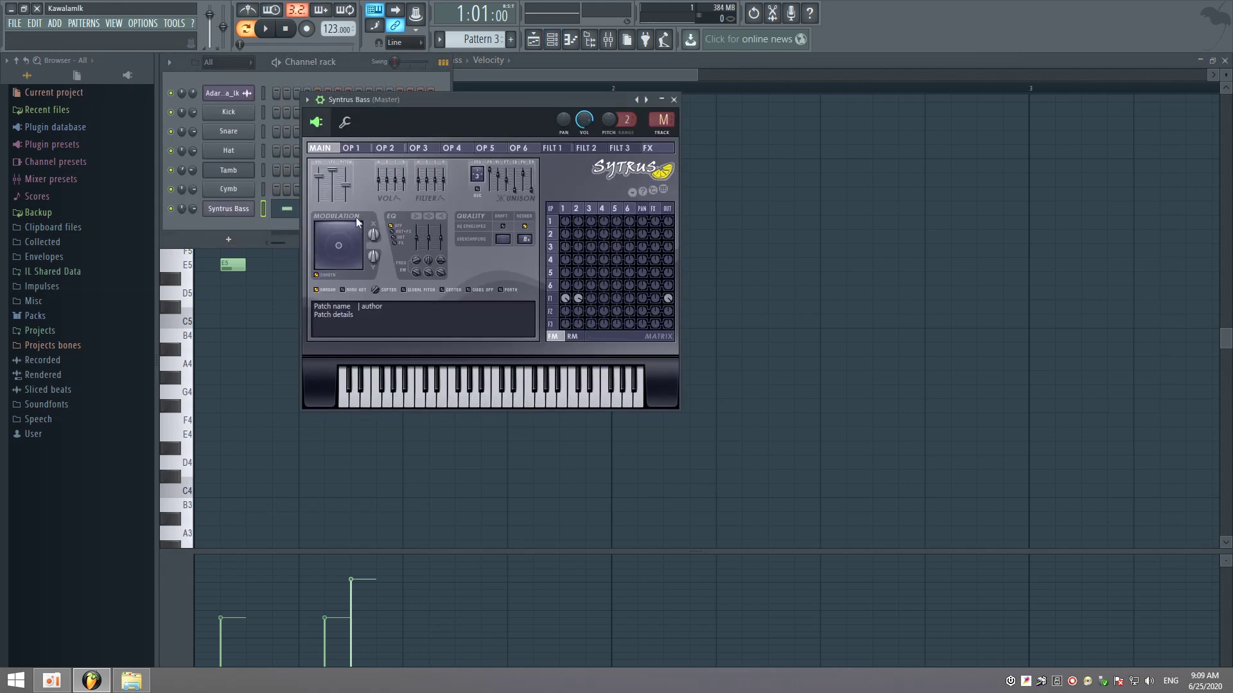
left_click(184, 274)
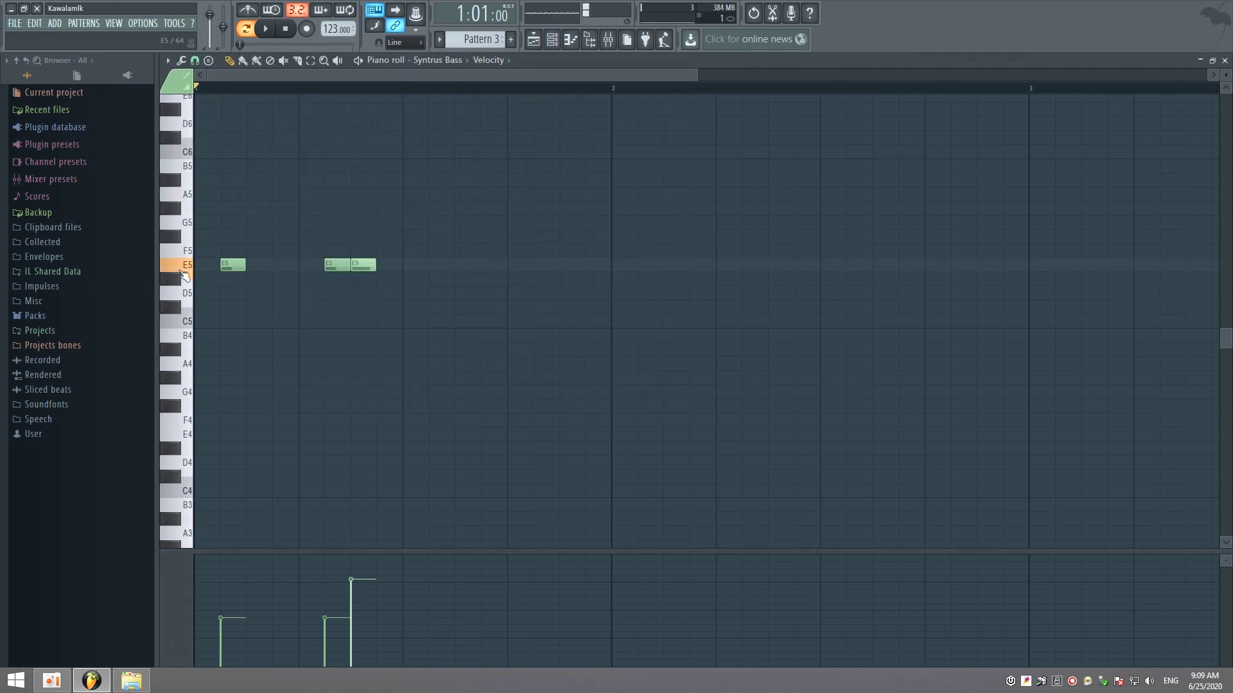
left_click(265, 28)
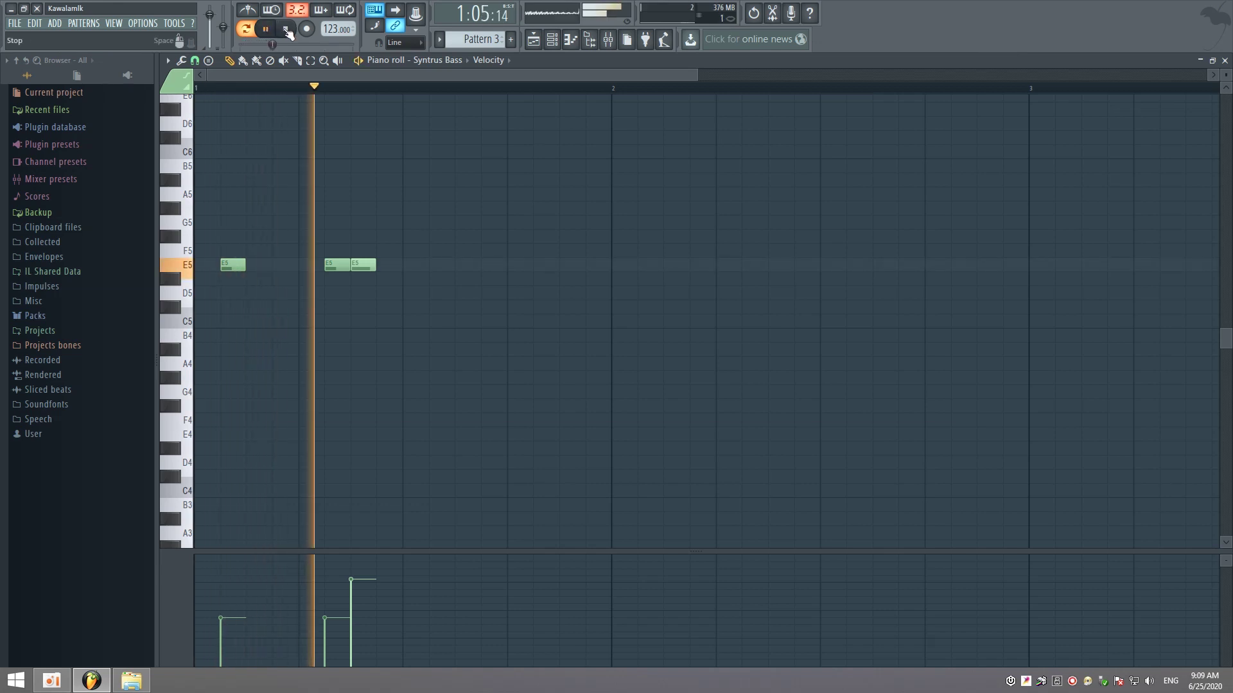
left_click(287, 31)
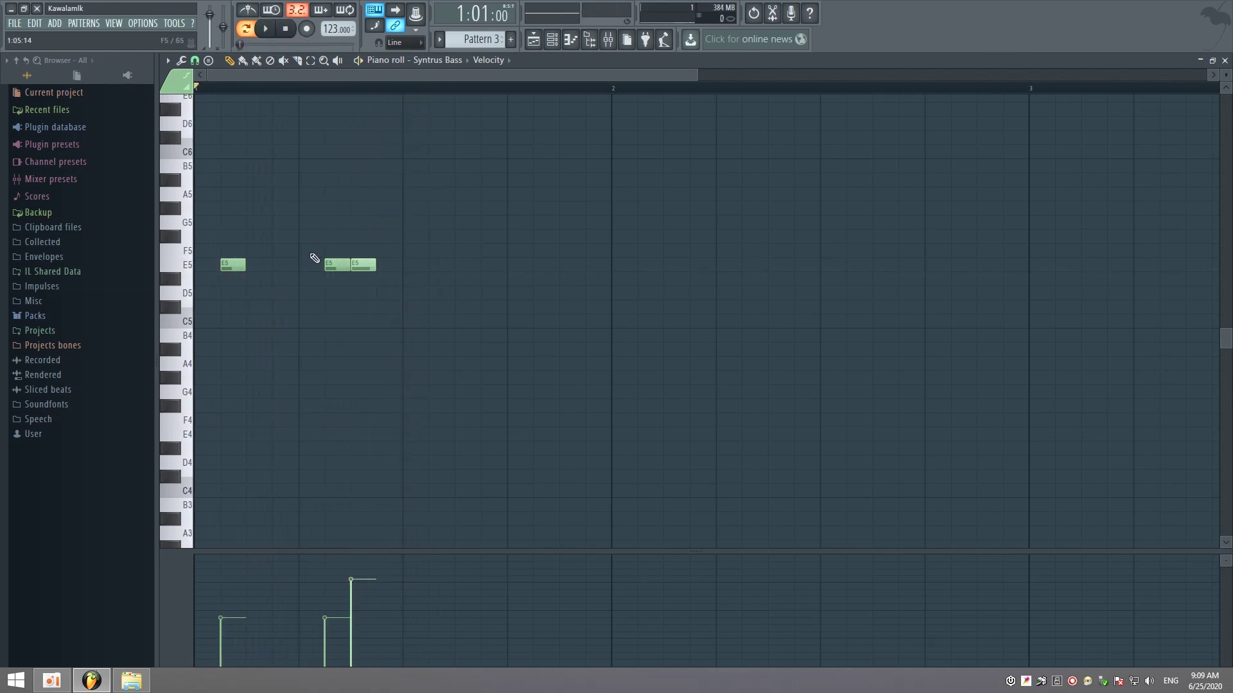
Try one-step E5 notes at steps 11 and 15 of the first bar and preview the pattern
left_click(357, 265)
left_click(462, 265)
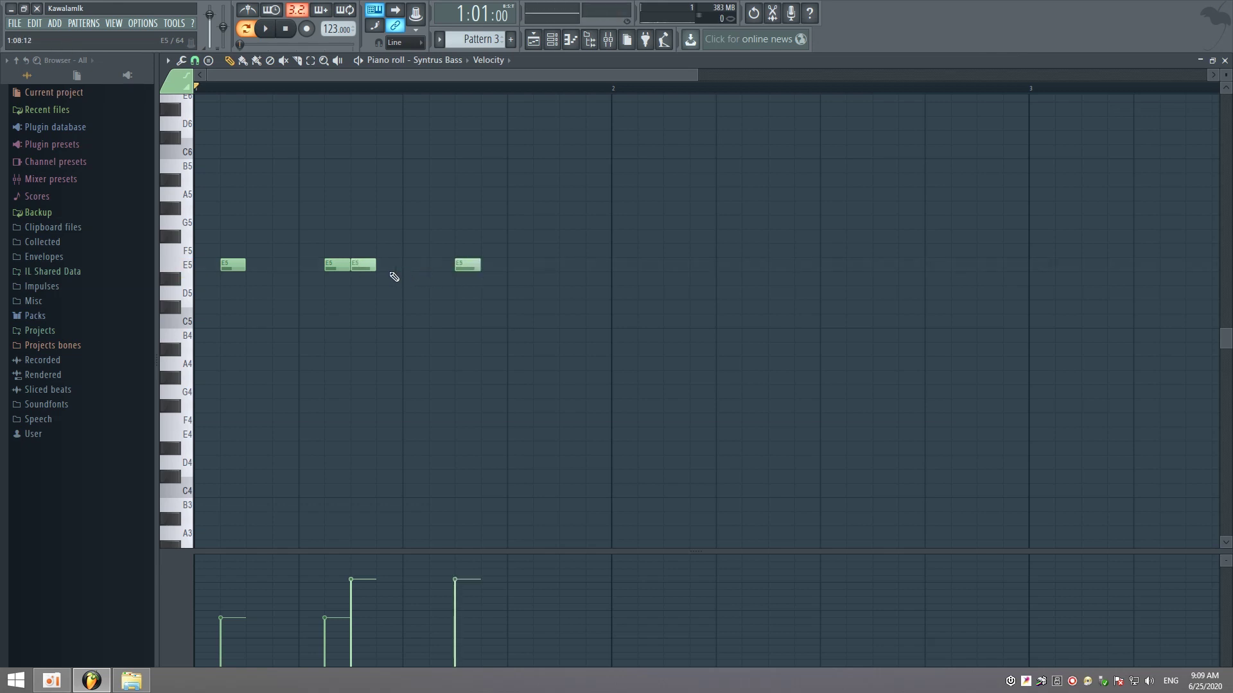
left_click(562, 271)
left_click(265, 29)
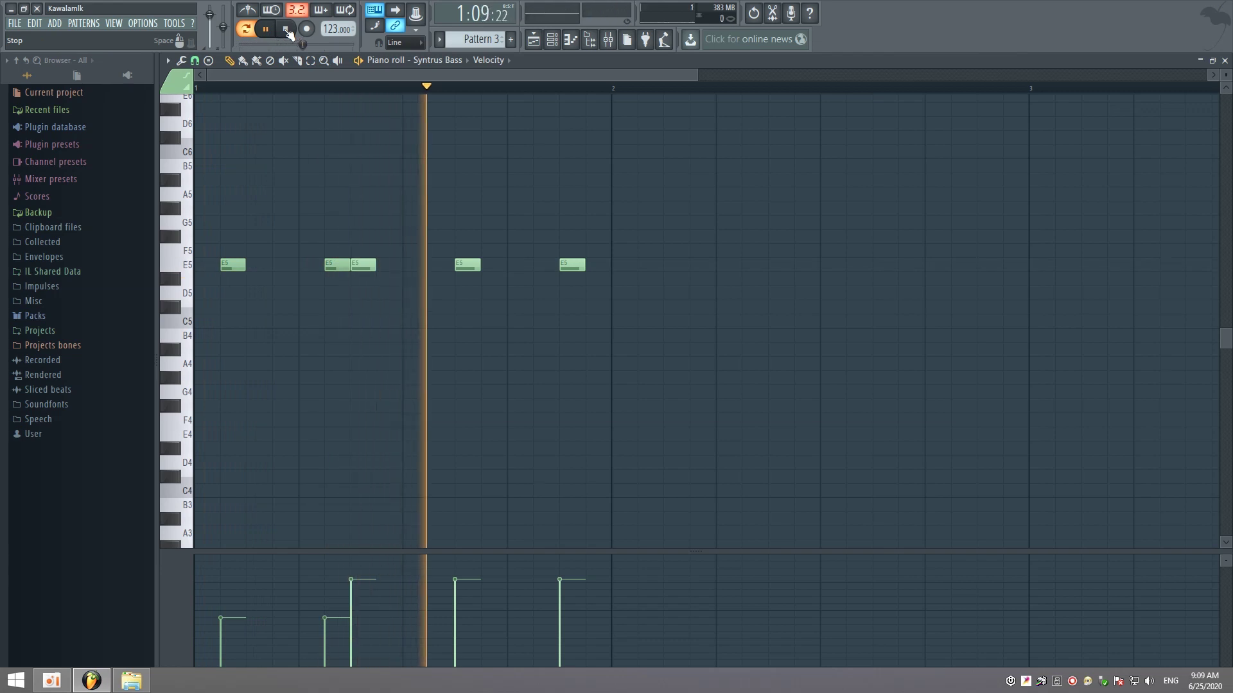
left_click(285, 29)
Try a low-velocity E5 note at step 10 and a two-step length for the step 15 note, previewing the pattern
left_click(341, 265)
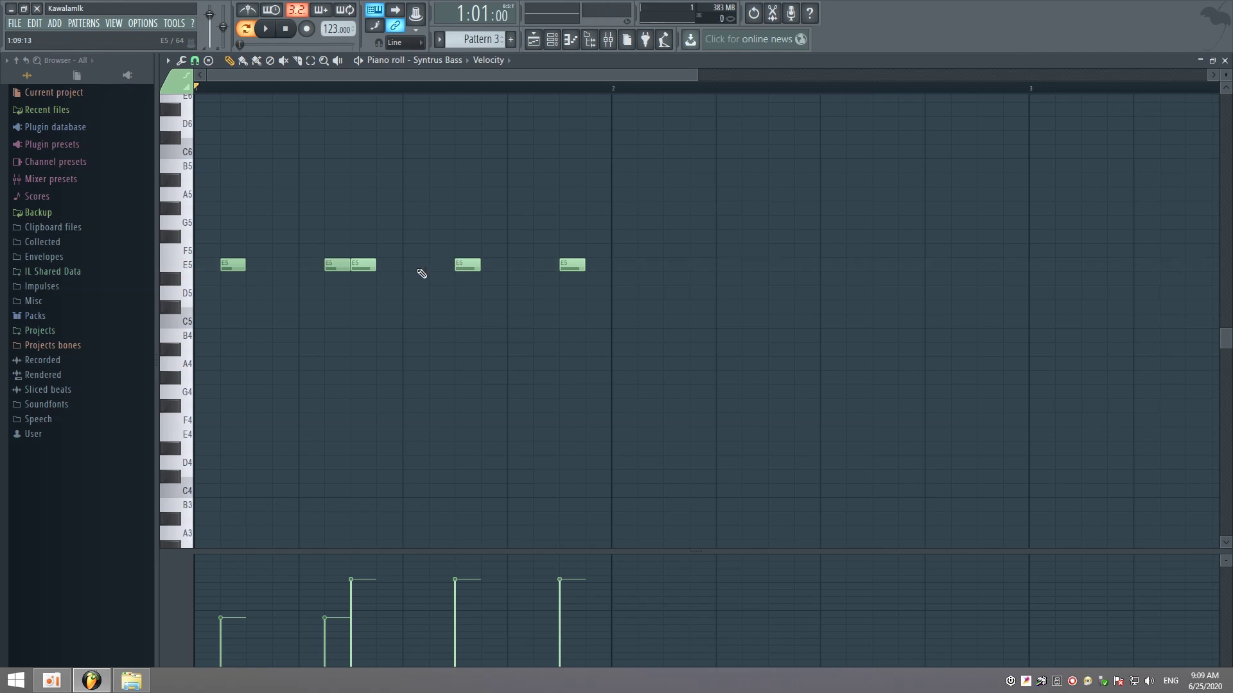
left_click(432, 264)
left_click_drag(589, 265, 614, 265)
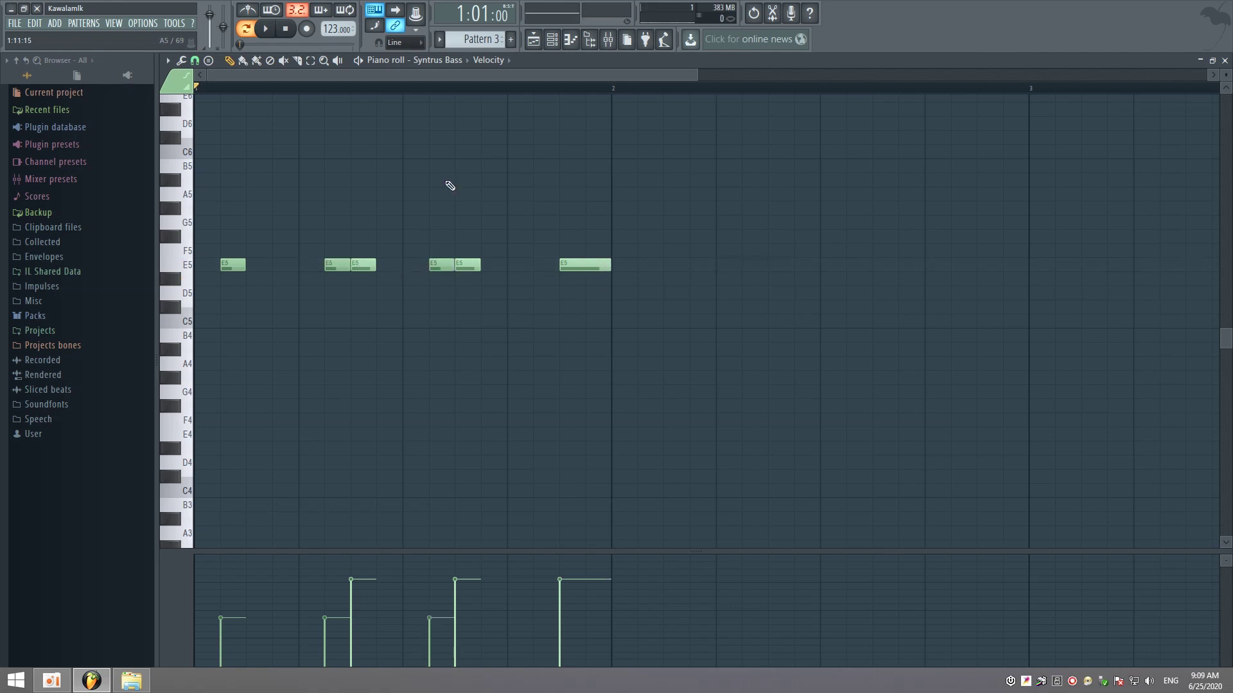
left_click(265, 28)
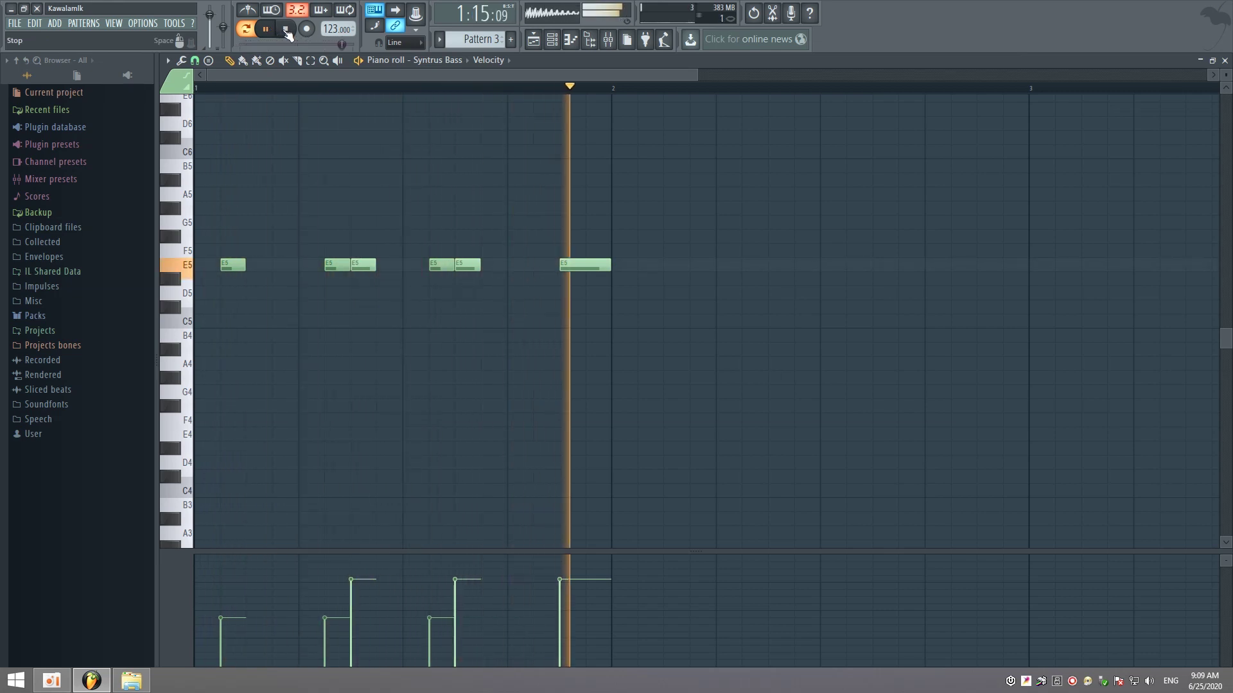
left_click(286, 30)
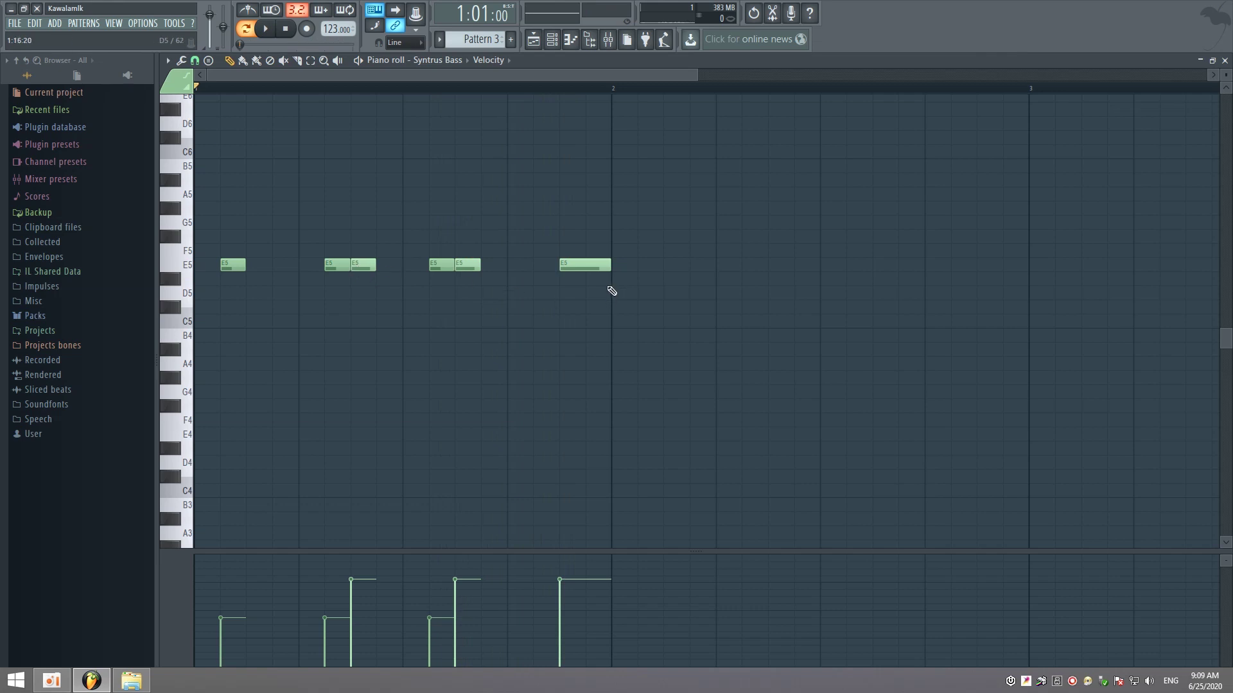
Delete the E5 notes at steps 10, 11 and 15 of the first bar
right_click(589, 265)
right_click(467, 265)
right_click(441, 265)
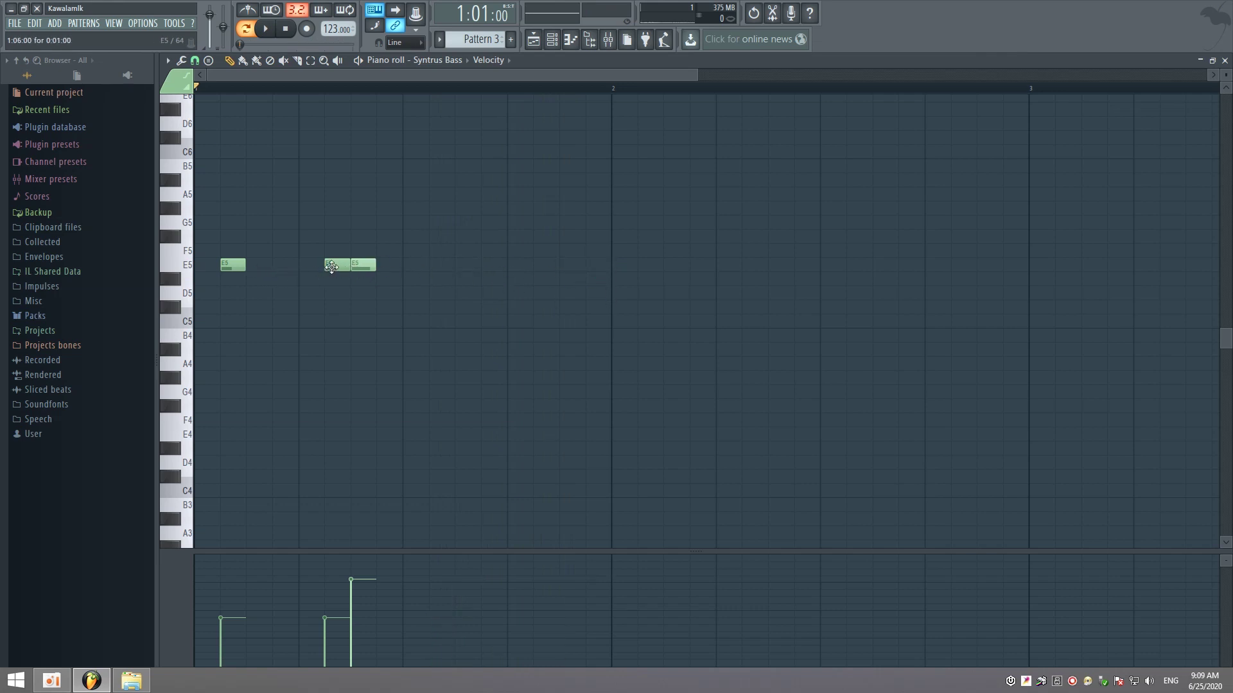
Place two-step E5 notes at steps 11 and 15 of the first bar and preview the pattern
left_click(370, 264)
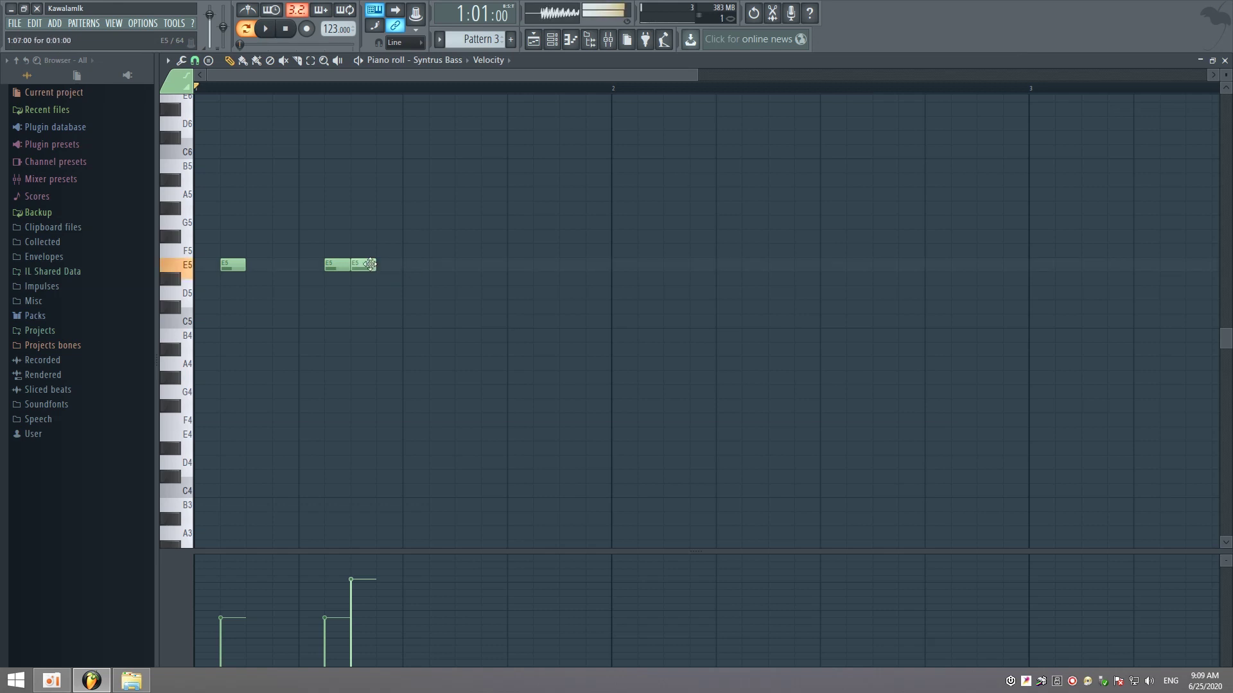
left_click(465, 265)
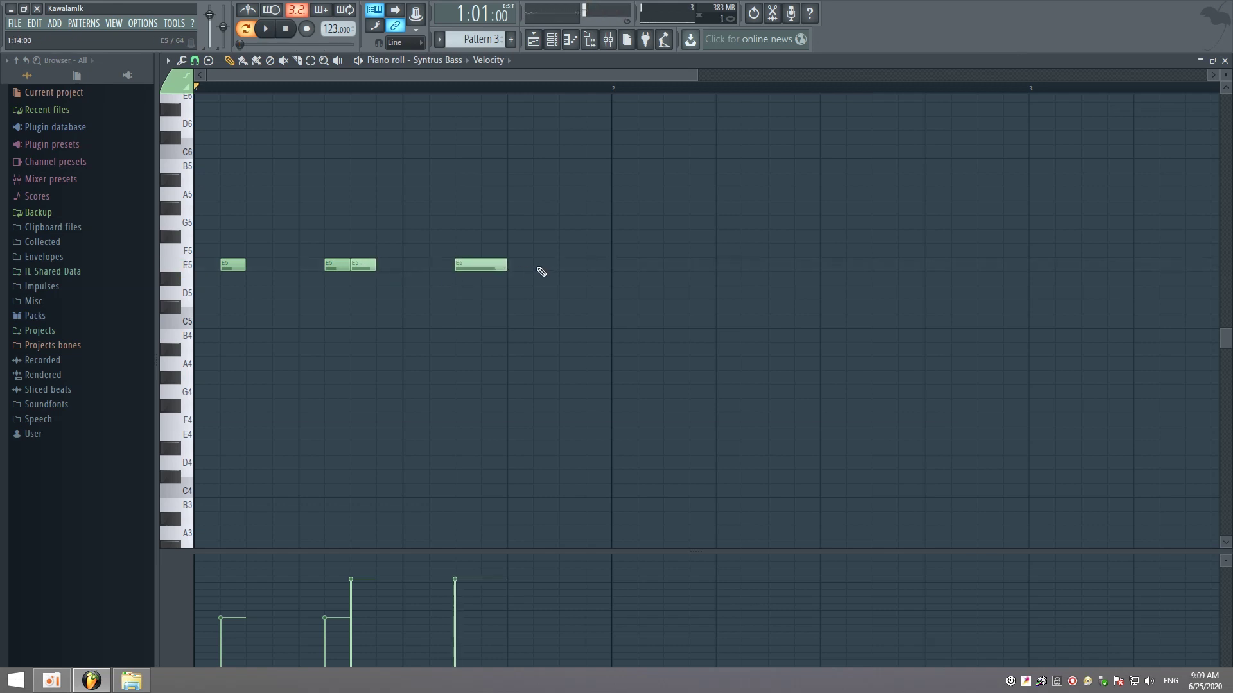
left_click(560, 266)
key("space")
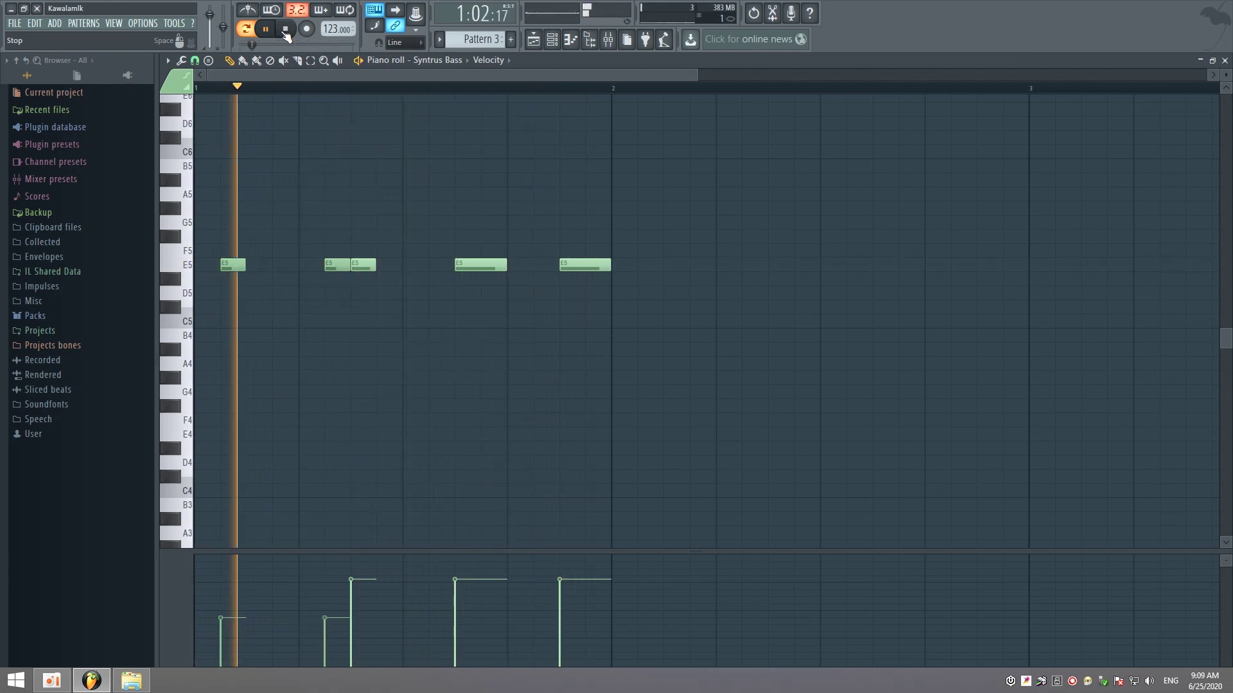
left_click(286, 29)
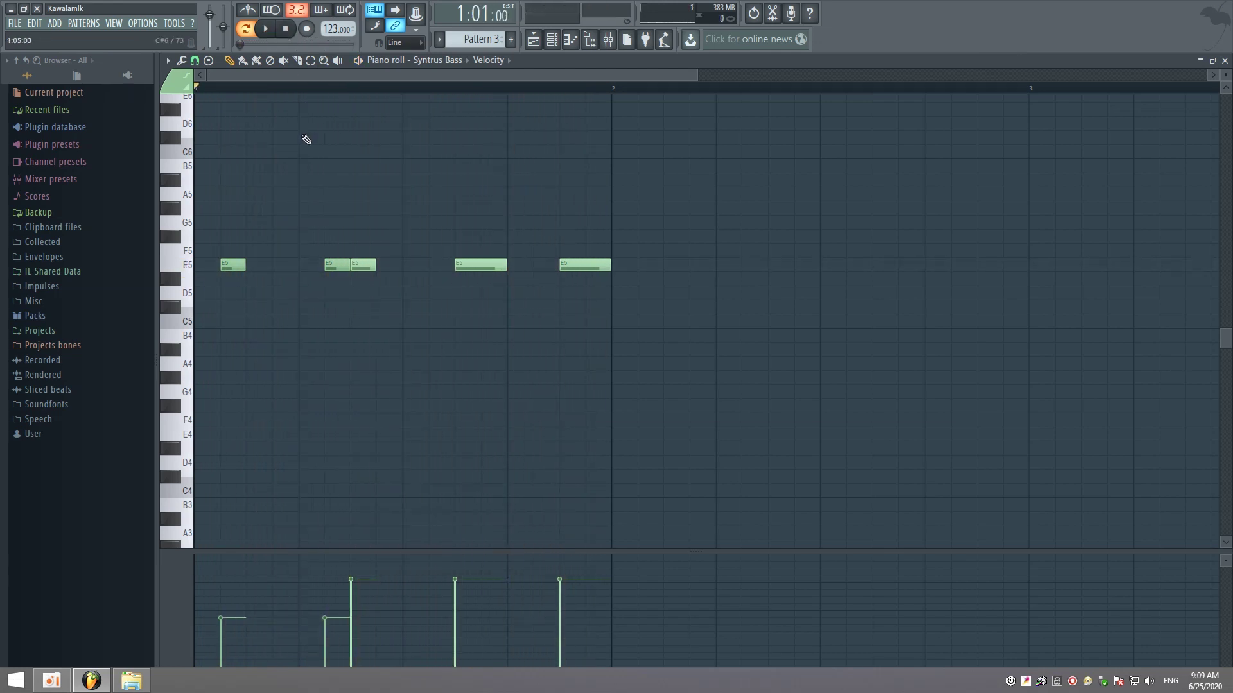
In the playlist, mute Track 1 and move the Pattern 3 clip on Track 3 to bar 14, auditioning it from there
key("F5")
left_click(223, 124)
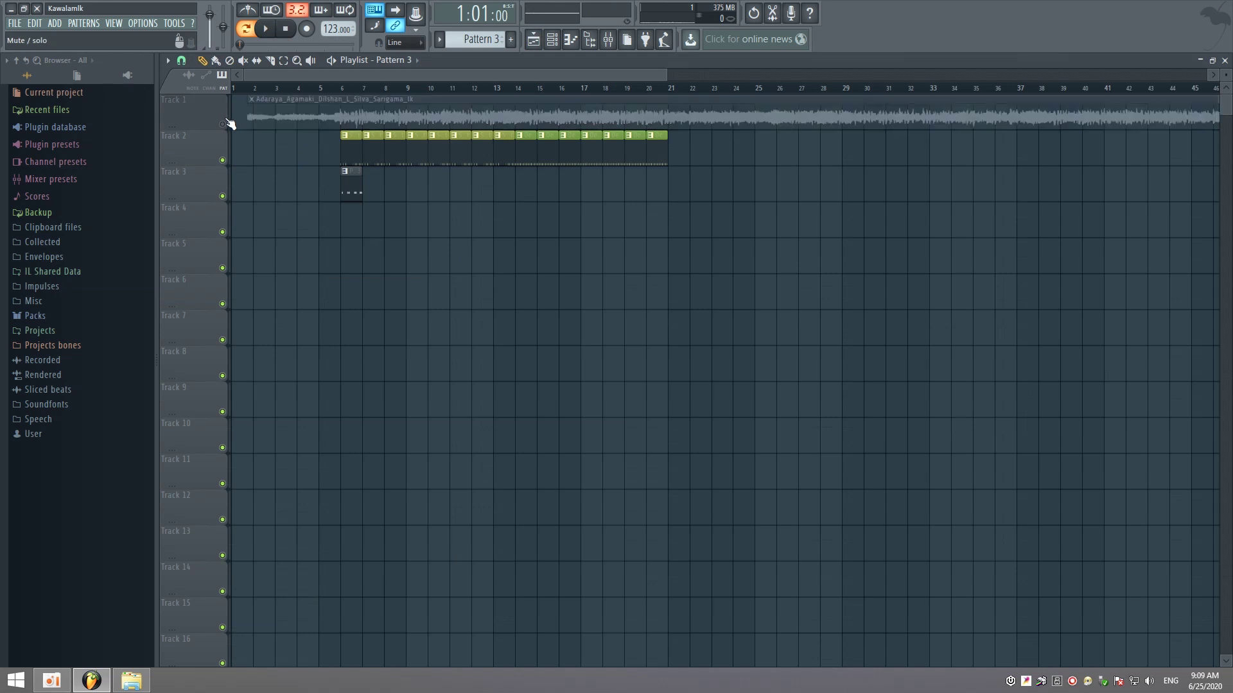
left_click_drag(347, 191, 521, 192)
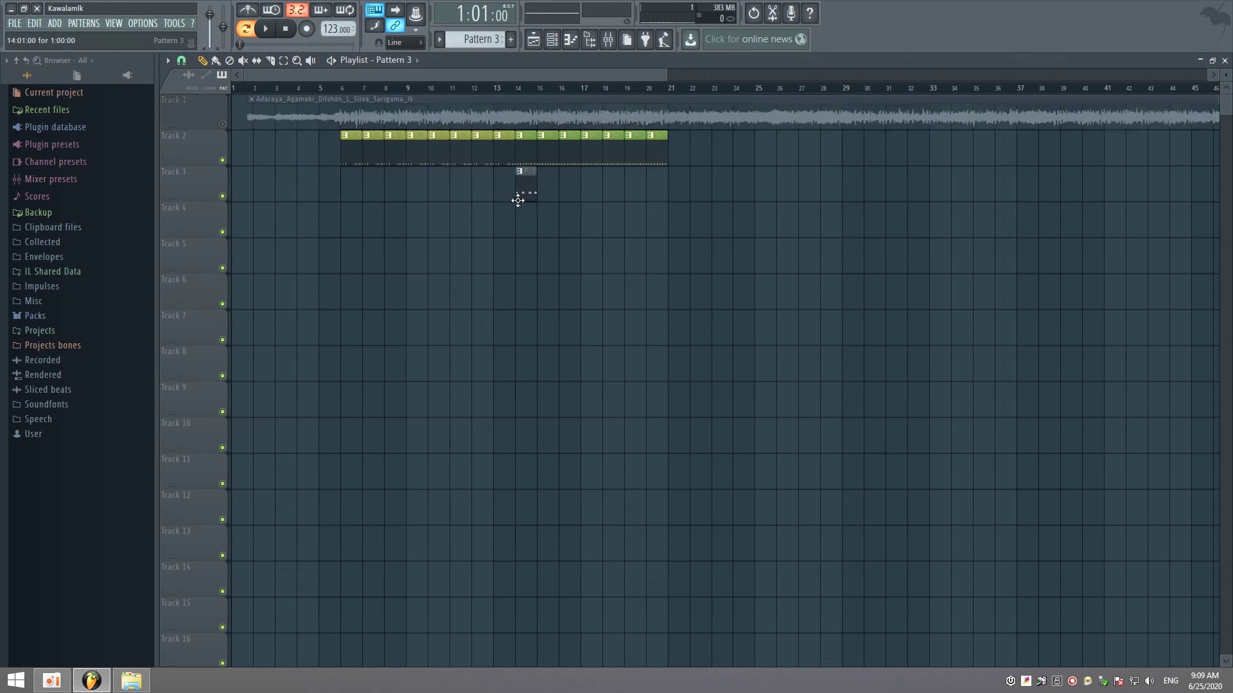
left_click(514, 93)
key("space")
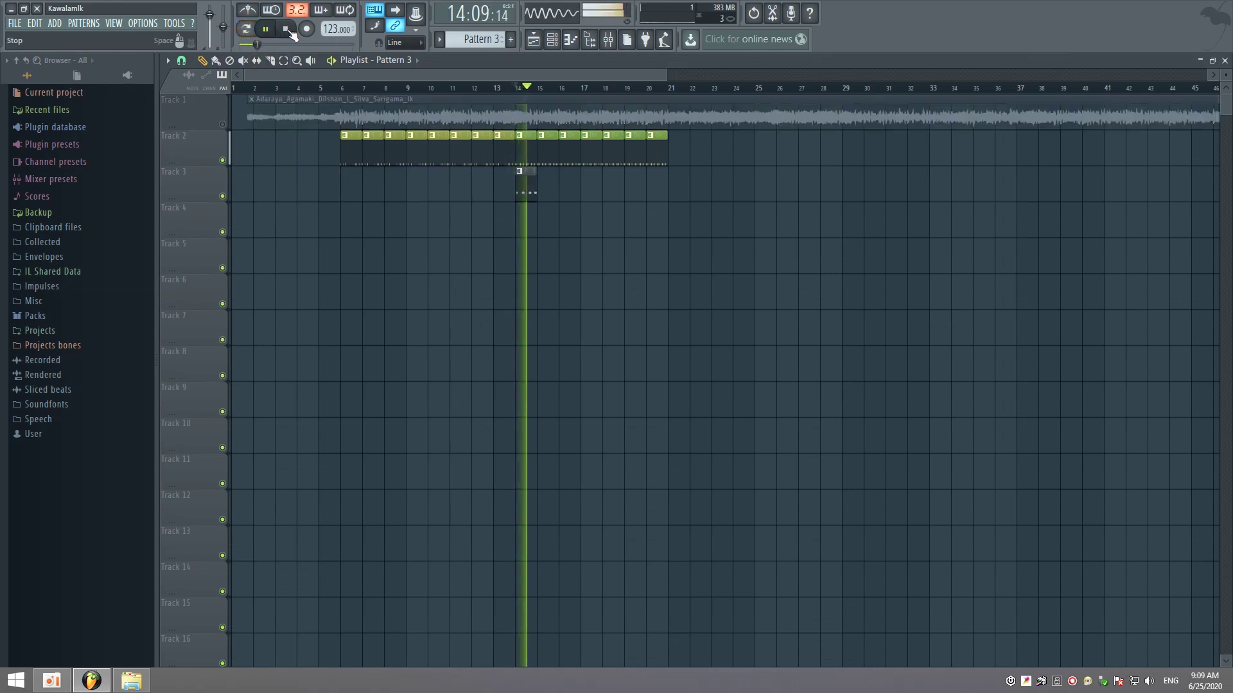
key("space")
Move Pattern 3's first E5 note from step 2 to step 3 and play the song from bar 14
double_click(520, 182)
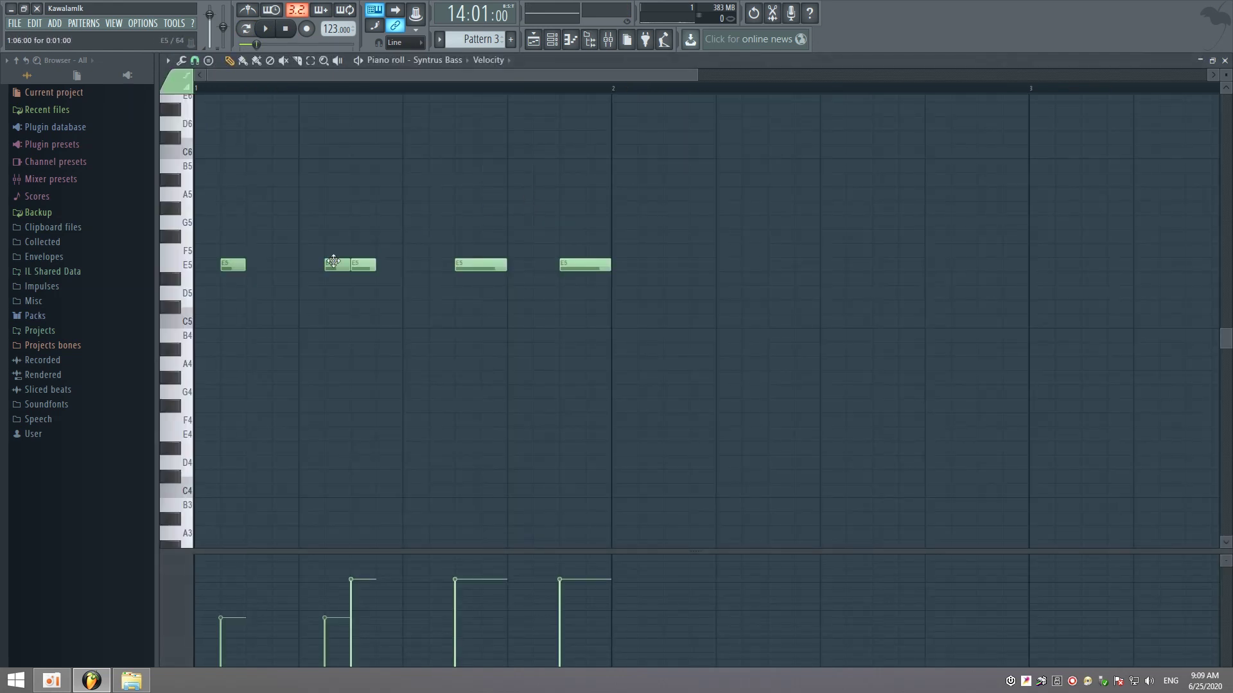
left_click_drag(235, 268, 249, 267)
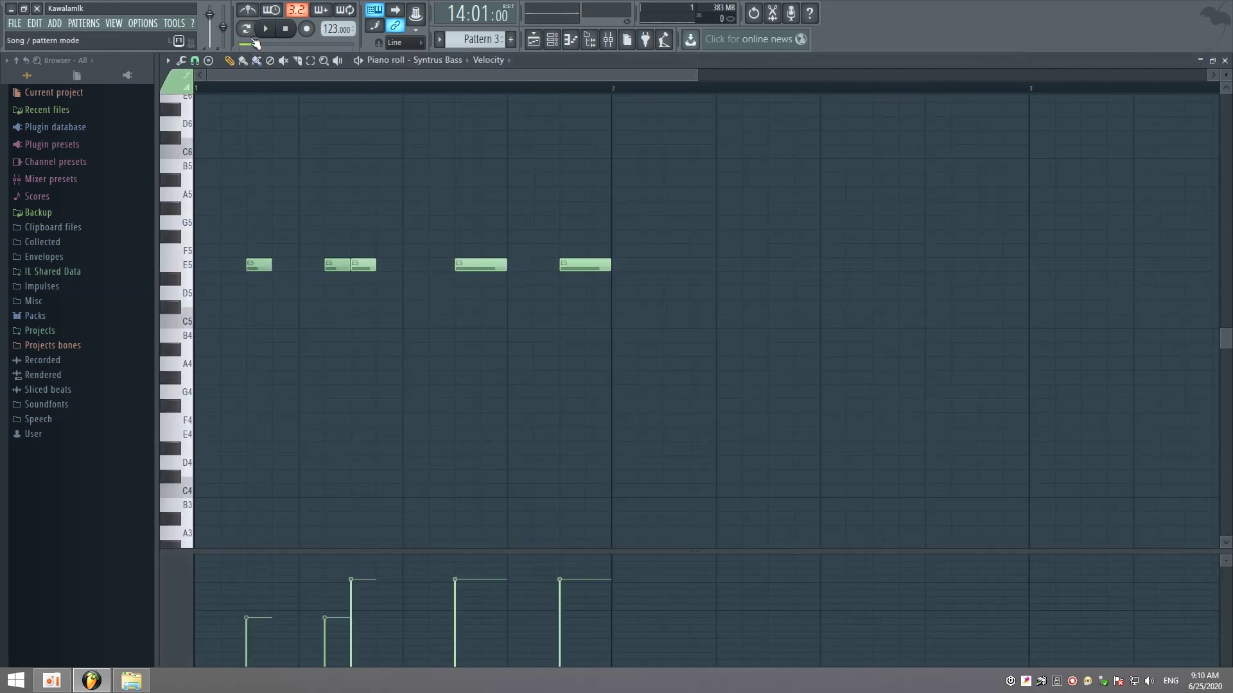
left_click(285, 29)
key("F5")
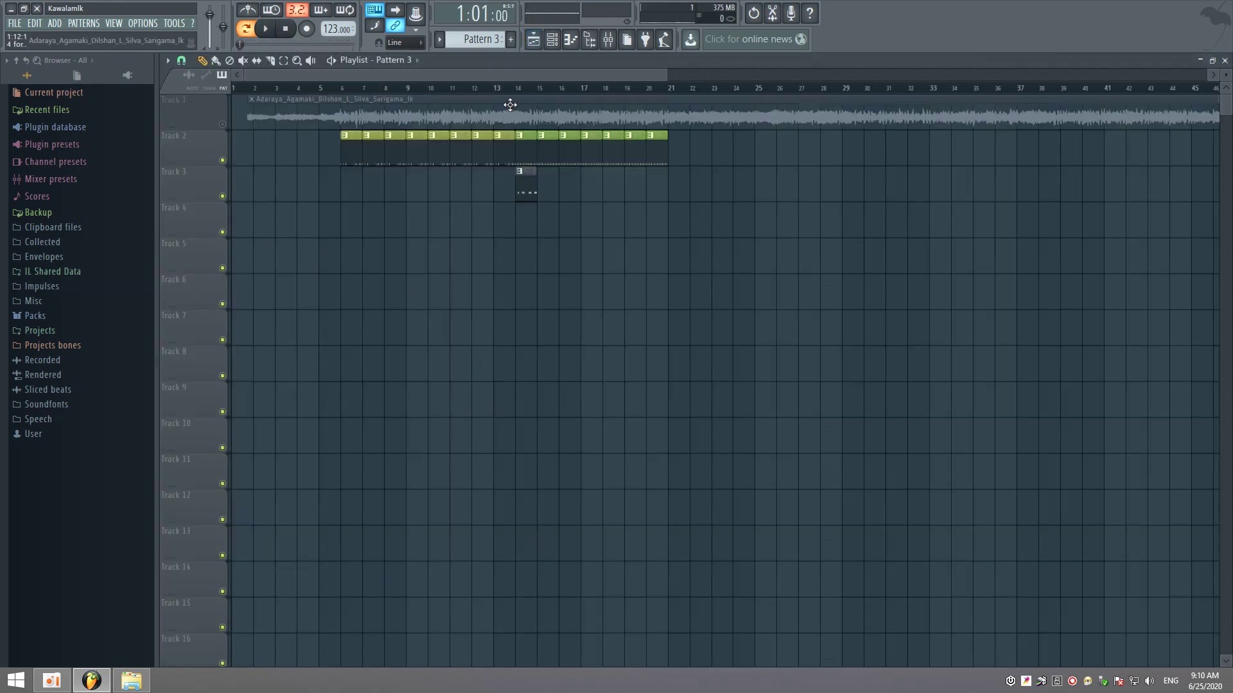
left_click(517, 88)
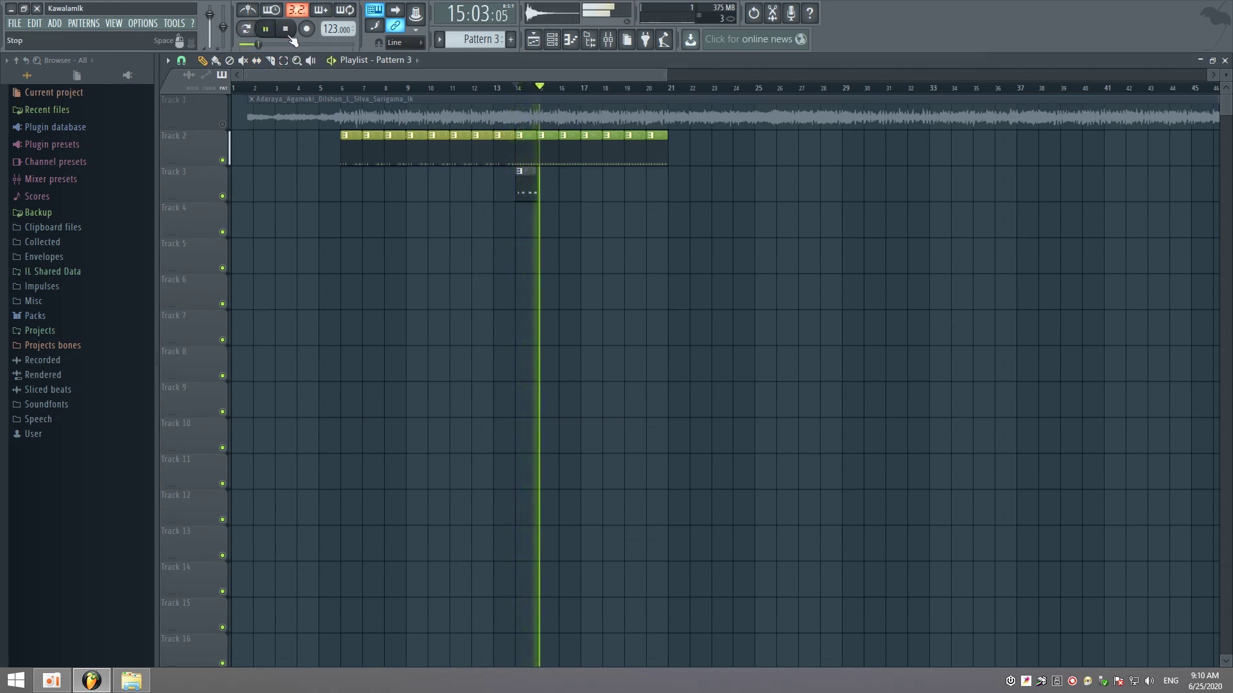
left_click(290, 37)
Shift the pair of E5 notes at steps 6 and 7 one step later and audition the song from bar 14
double_click(525, 192)
left_click_drag(367, 263, 353, 265)
key("F5")
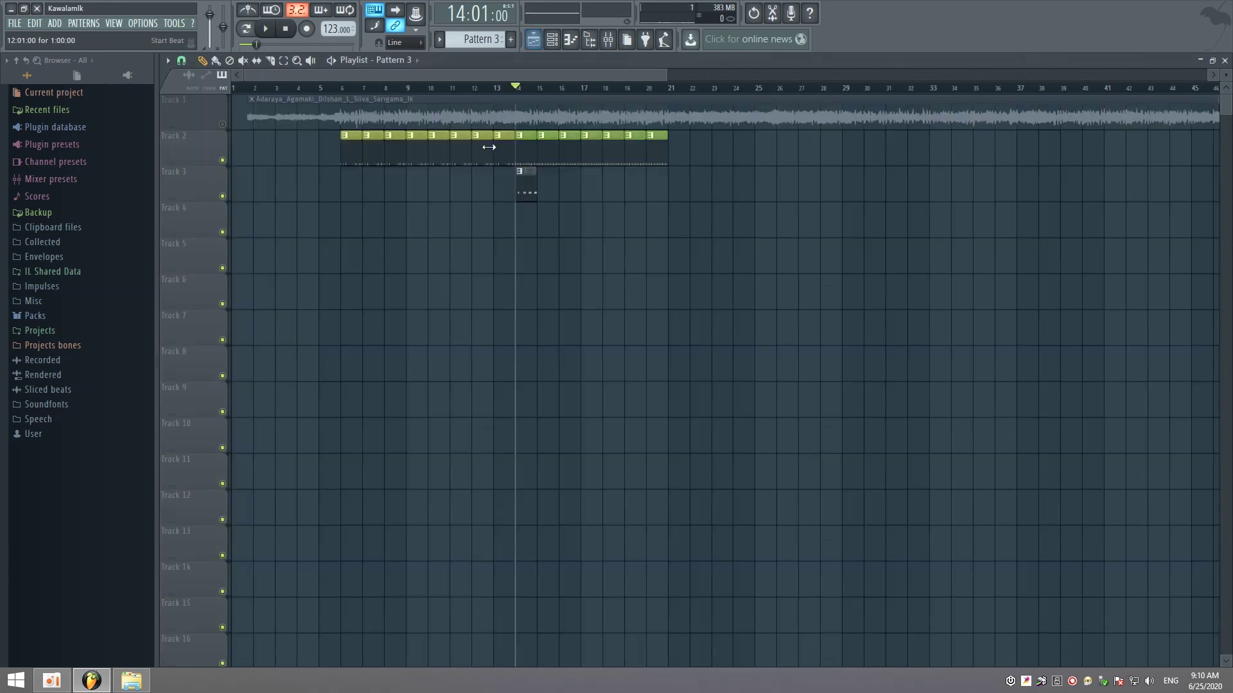
key("space")
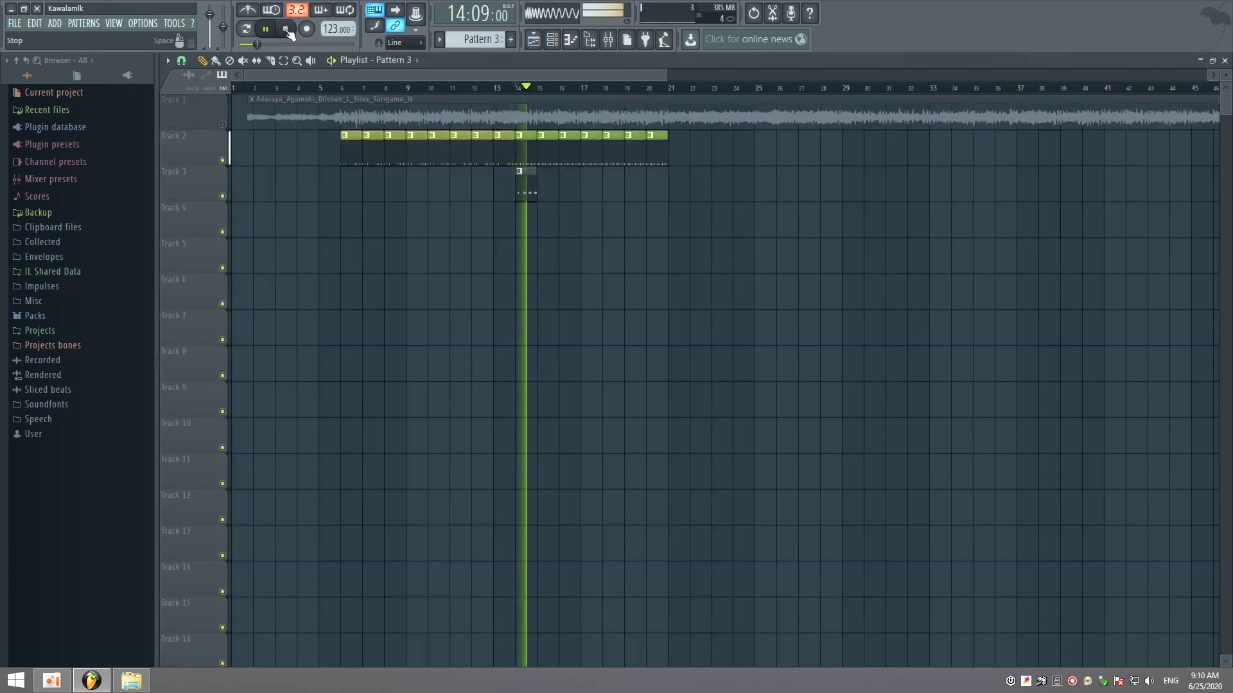
key("space")
Re-enter the two-step E5 note at step 11 and replace the last note with one-step E5 notes at steps 15 and 16, the first quieter
double_click(520, 199)
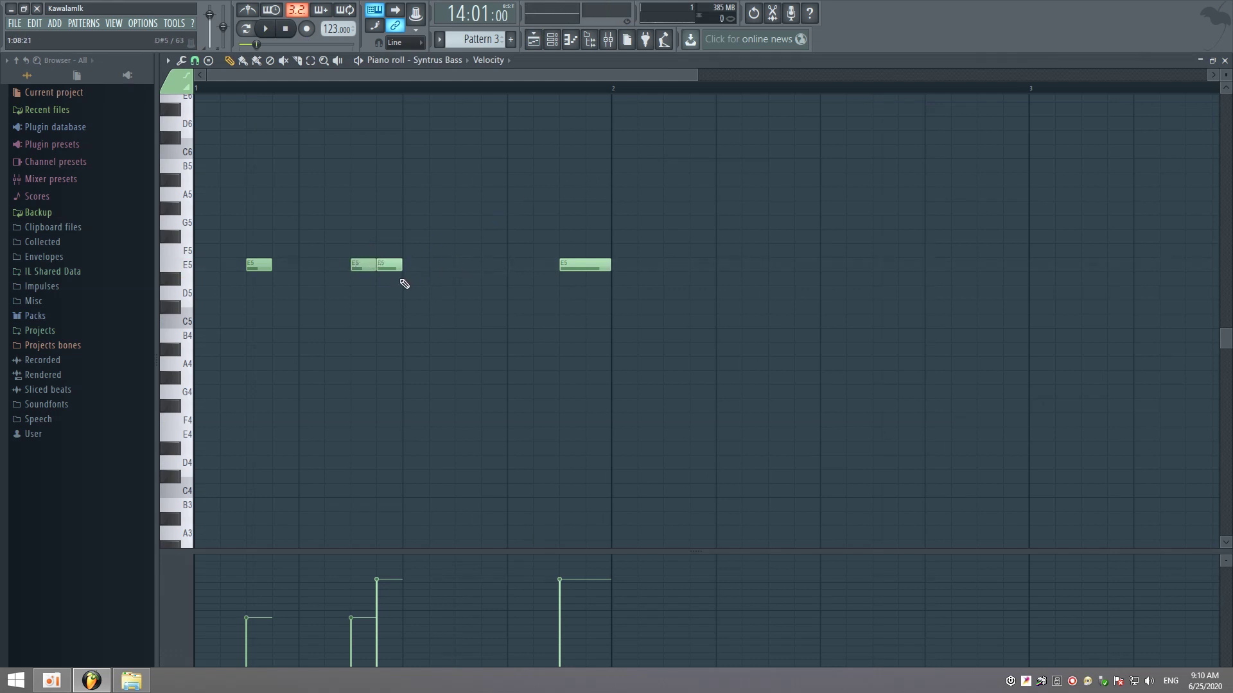
left_click(459, 265)
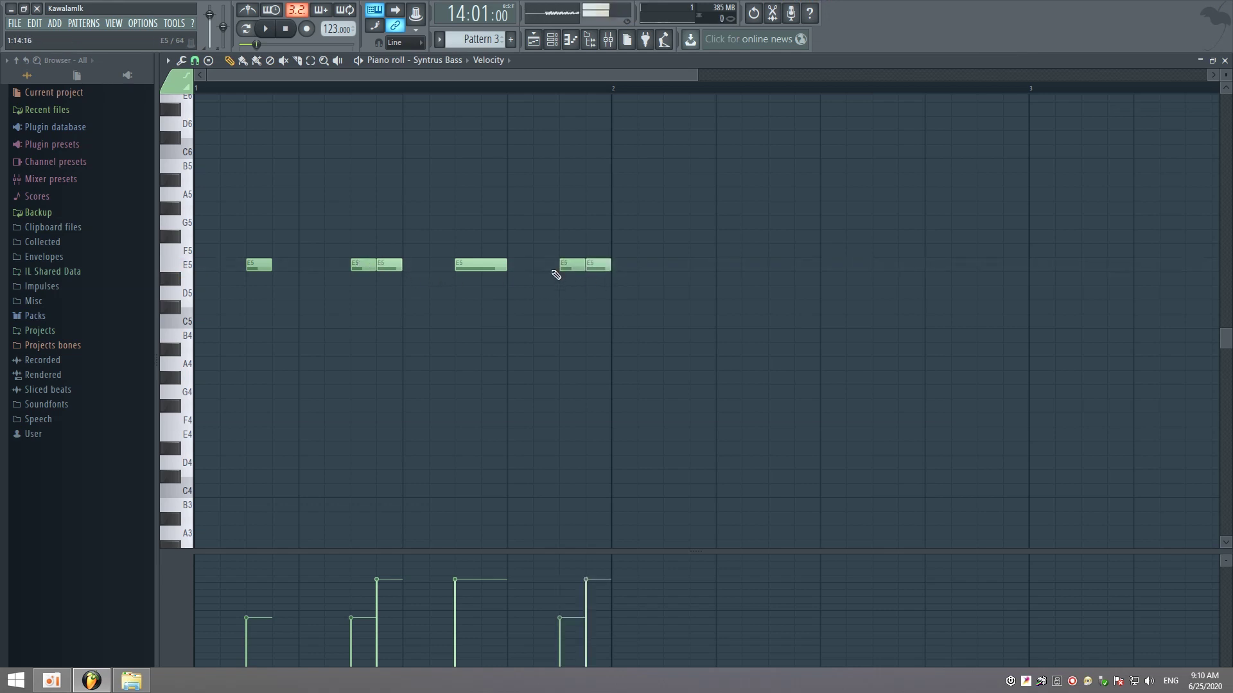
key("space")
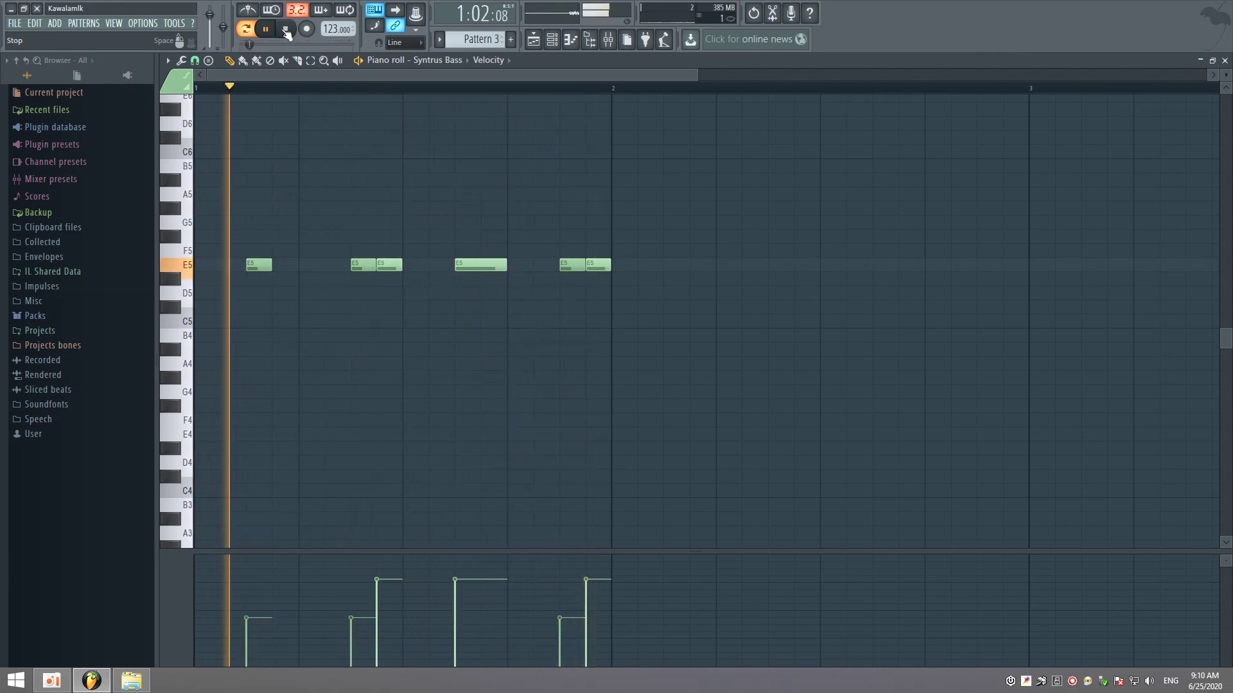
left_click(285, 28)
Repeat the Pattern 3 clip on Track 3 through bar 20 and play the arrangement from bar 14
left_click(533, 39)
left_click(512, 89)
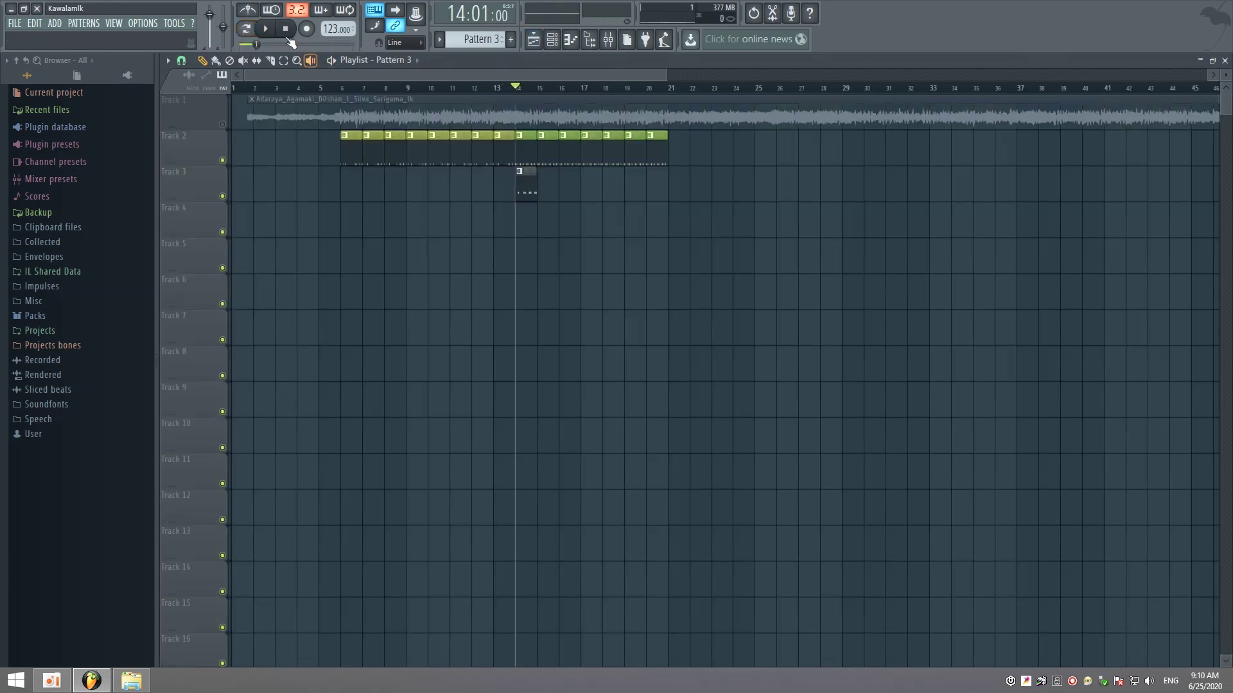
key("space")
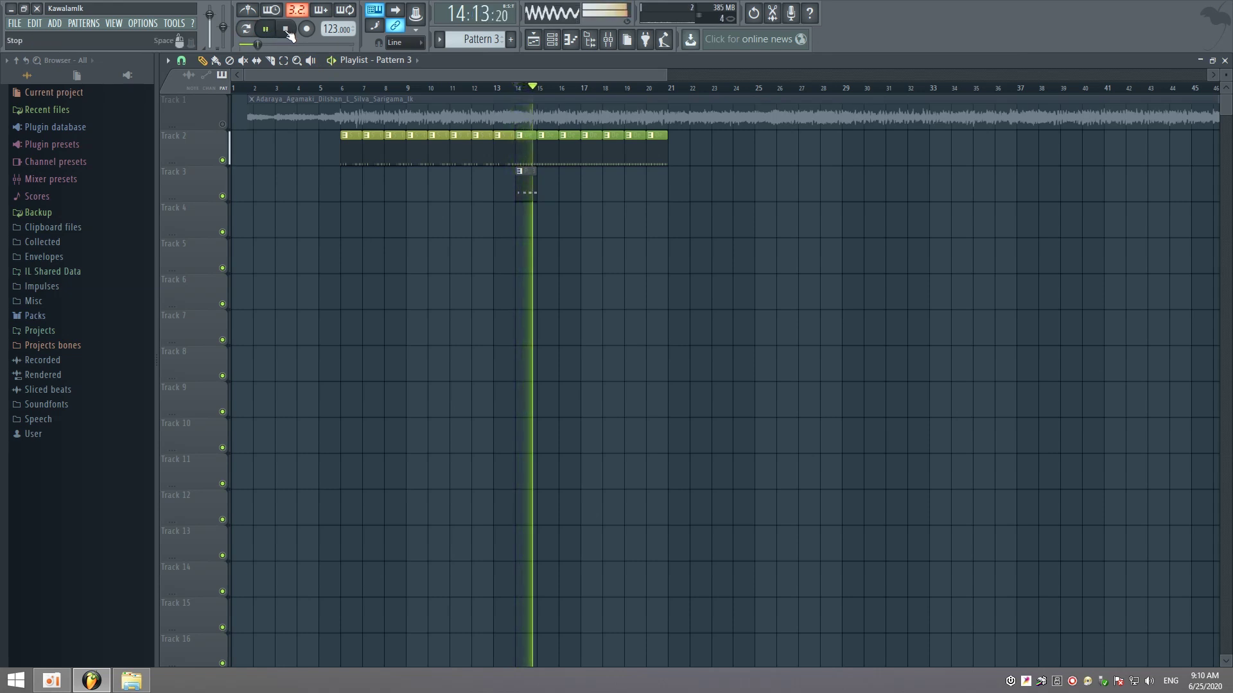
key("space")
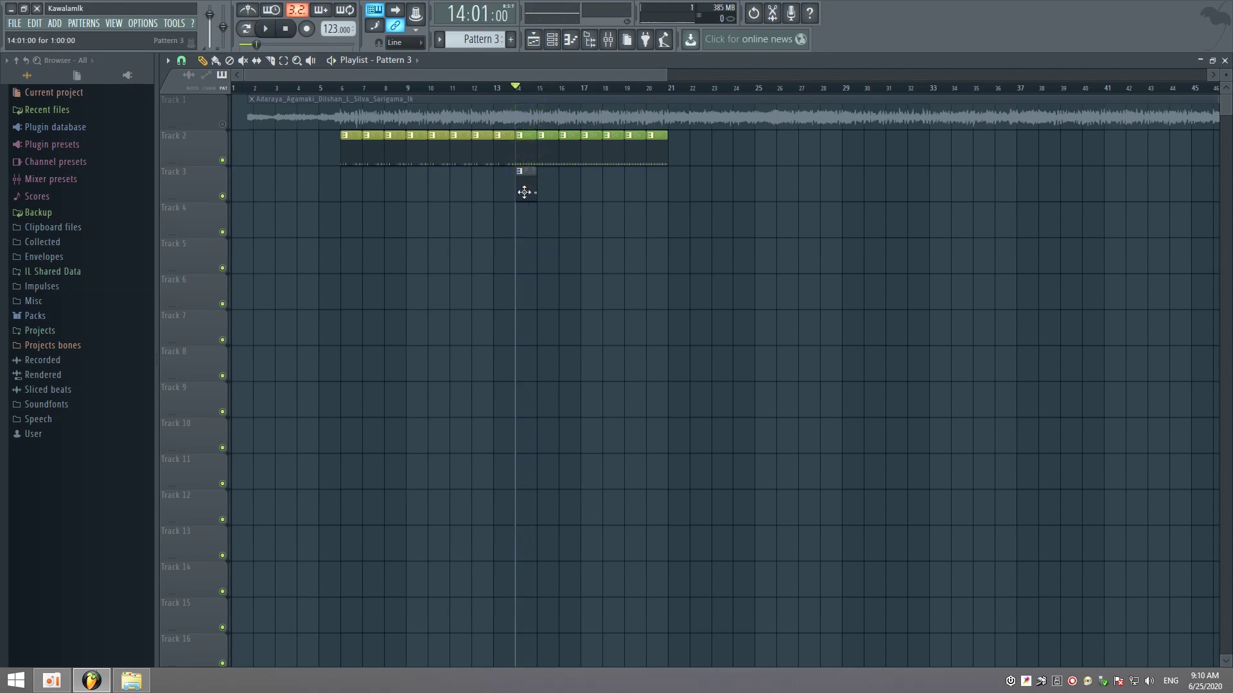
left_click_drag(559, 194, 651, 191)
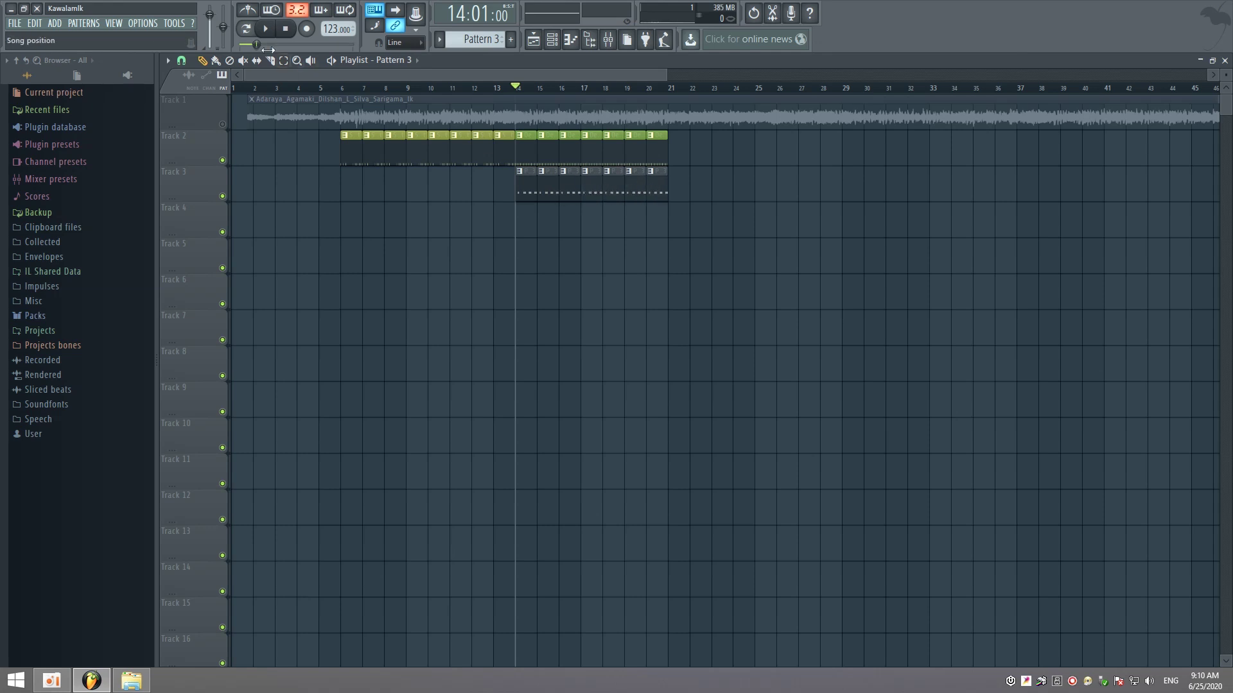
key("space")
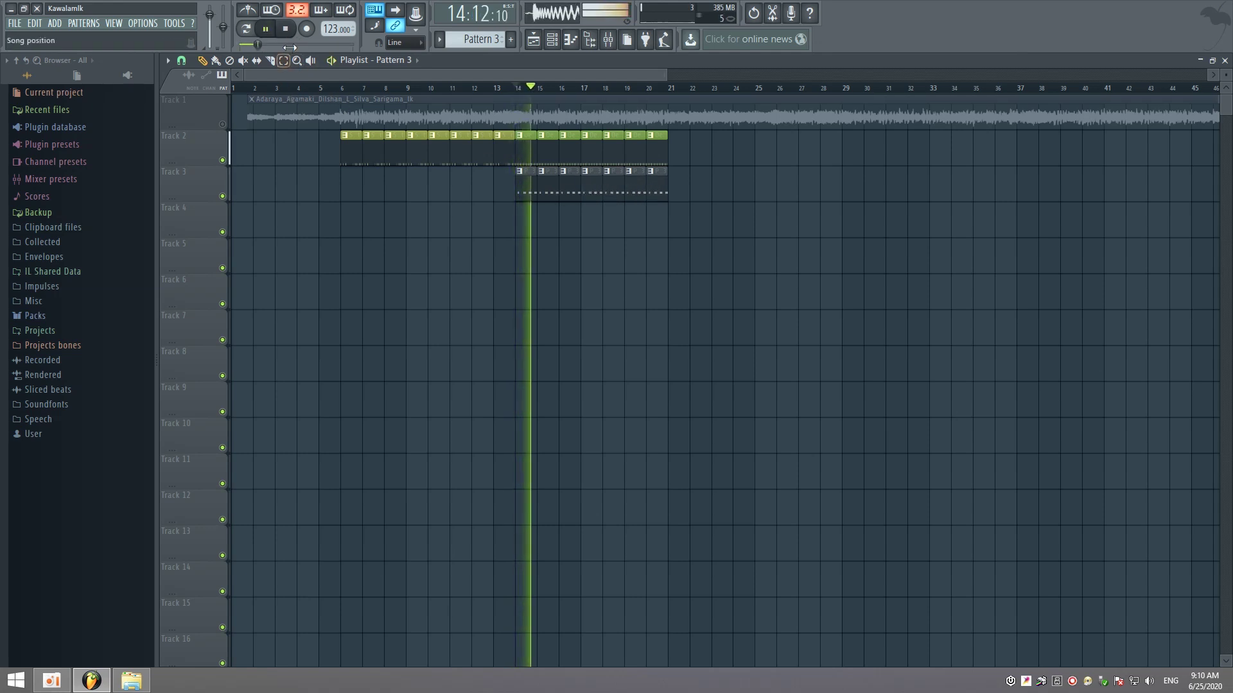
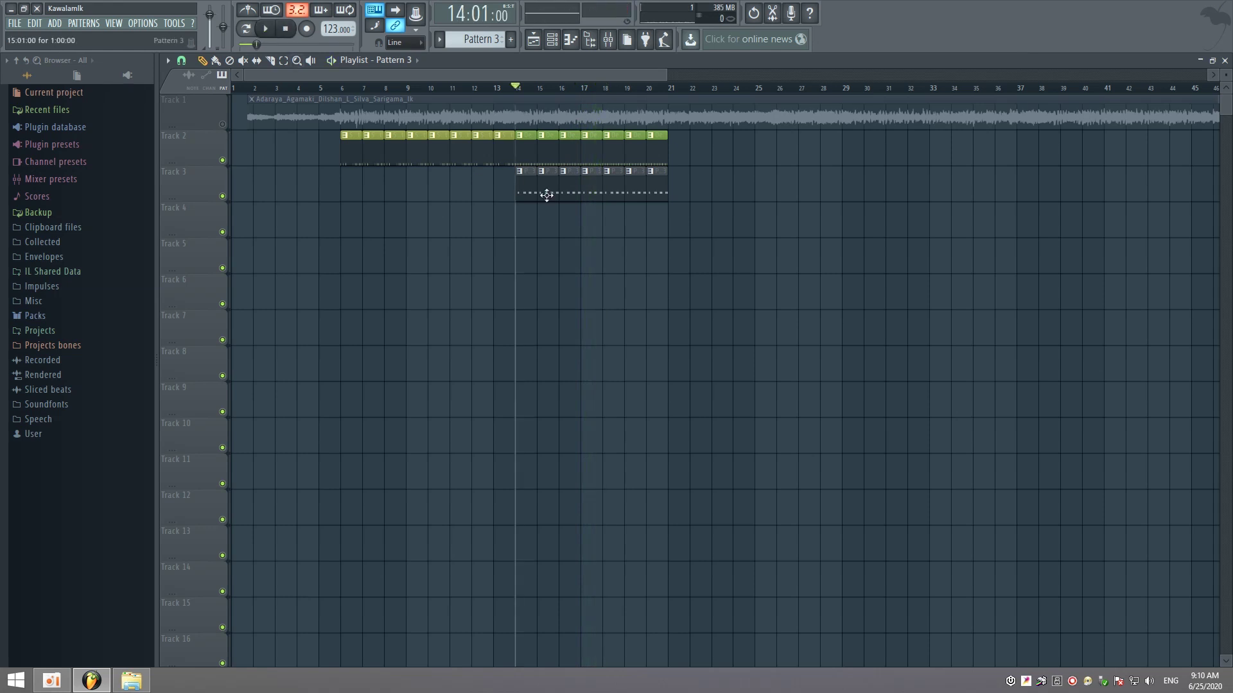
Open the Syntrus Bass channel's plugin window from Pattern 3 and route the channel to mixer track 2
double_click(523, 182)
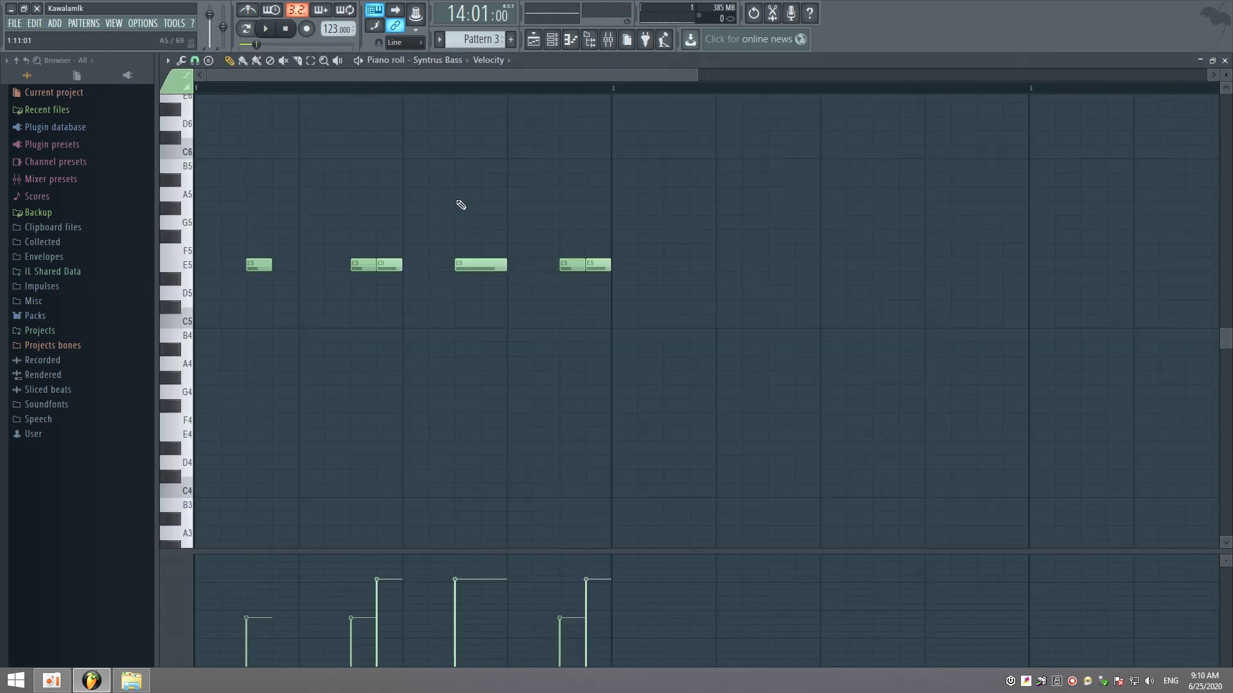
key("F6")
left_click(237, 214)
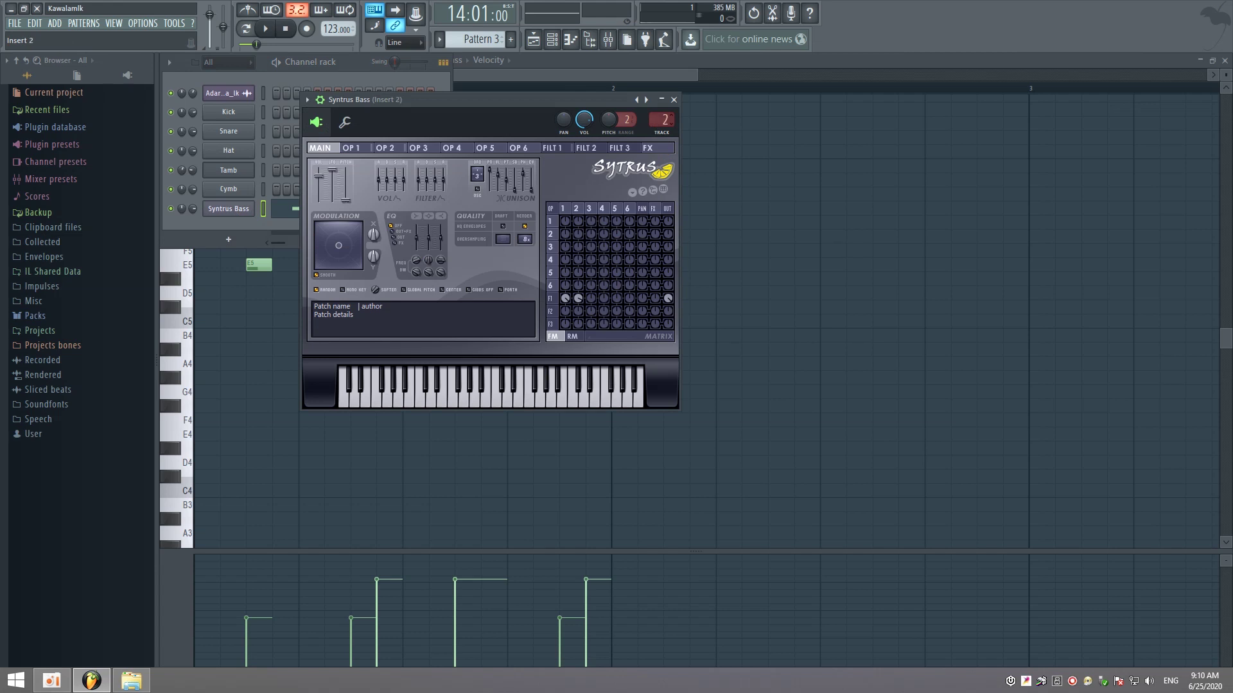
Load Fruity parametric EQ 2 into the first effect slot of mixer Insert 2
left_click(657, 122)
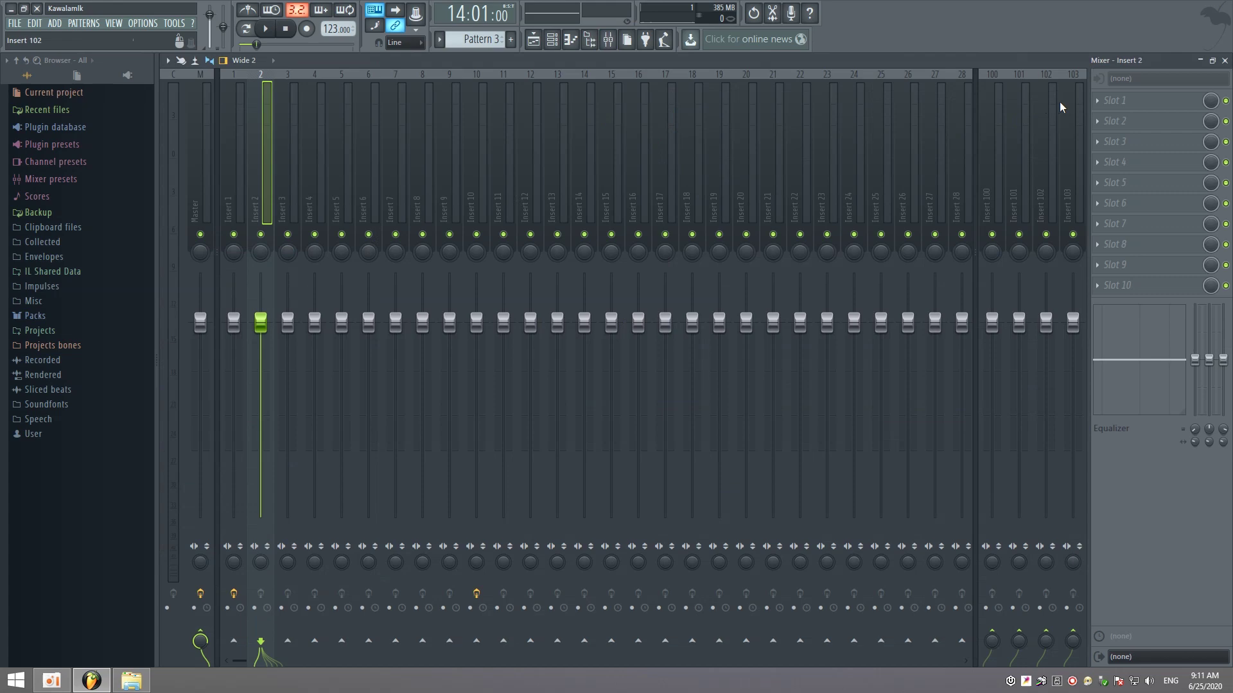
left_click(1093, 102)
left_click(1064, 25)
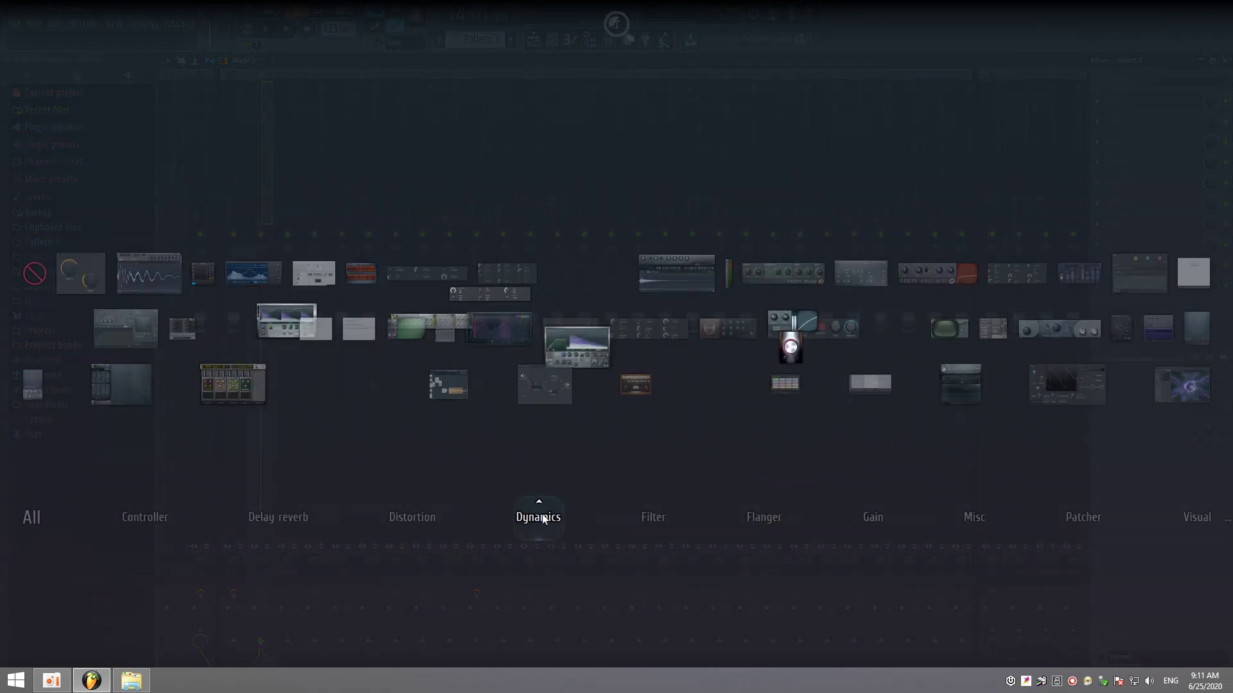
mouse_move(655, 523)
left_click(781, 320)
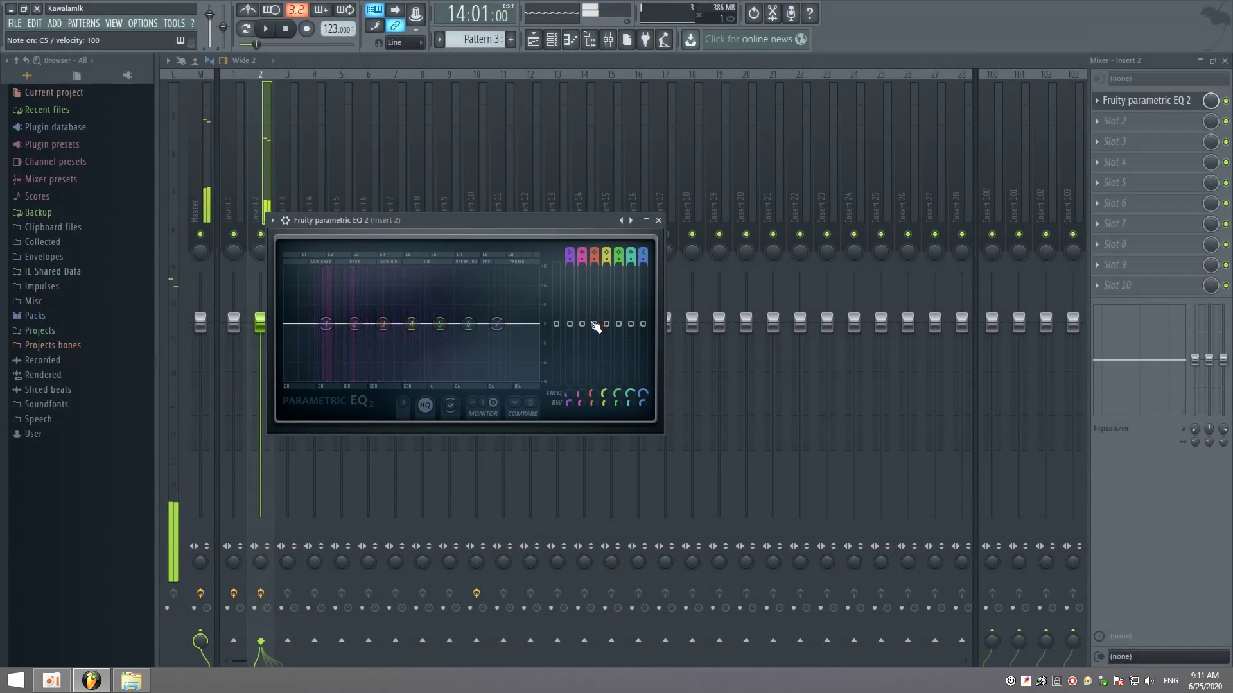
Shape the bass EQ by cutting the lowest band and boosting the highest bands, and reopen the Syntrus Bass plugin window
left_click_drag(569, 323, 574, 348)
left_click_drag(643, 323, 590, 336)
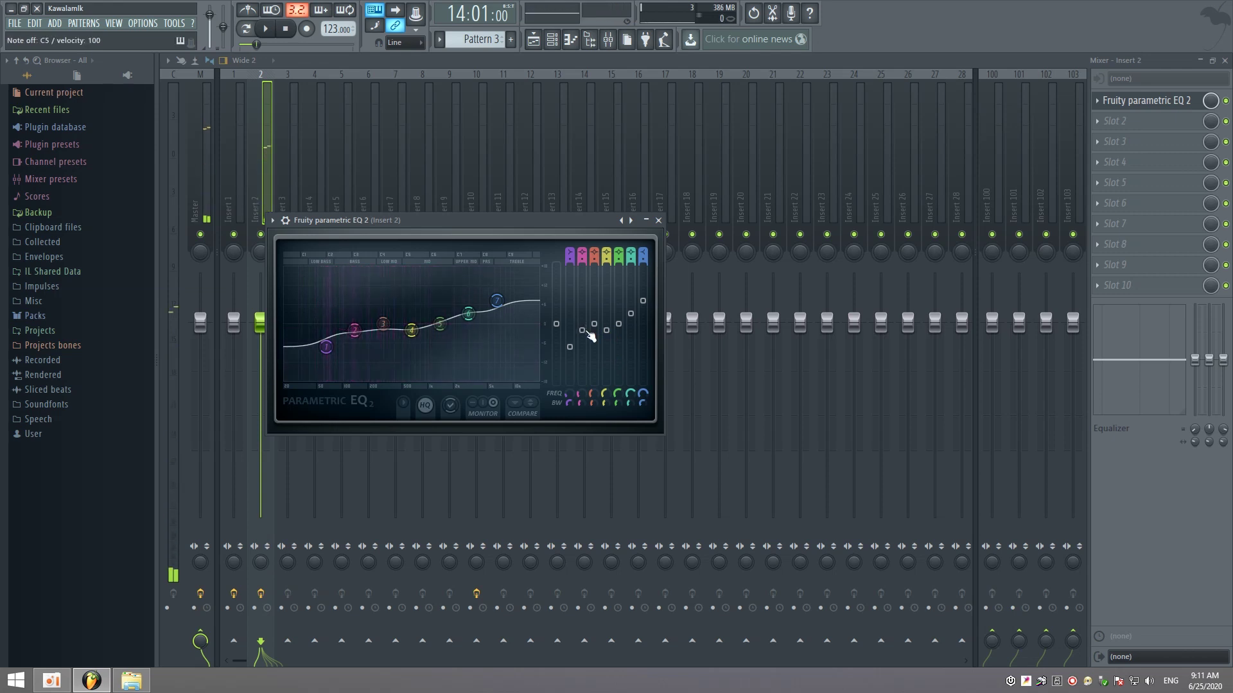
key("F6")
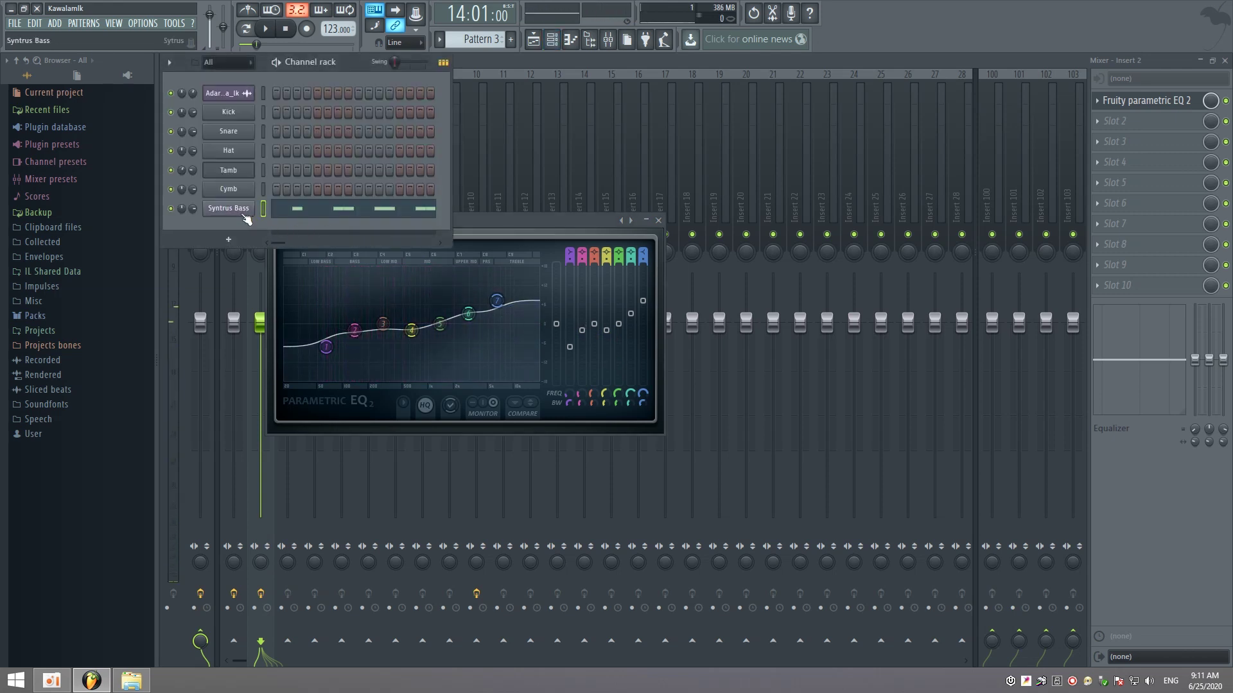
left_click(228, 209)
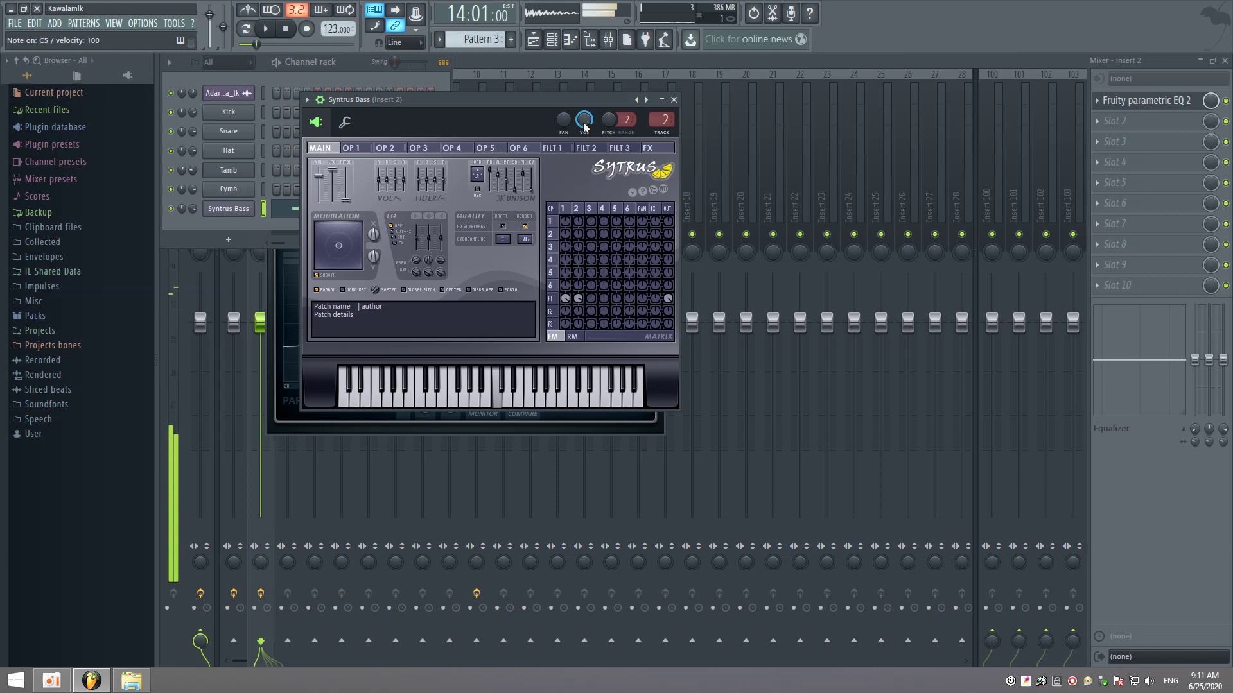
Return to the playlist and add a new Harmless synth channel from the plugin picker
key("F5")
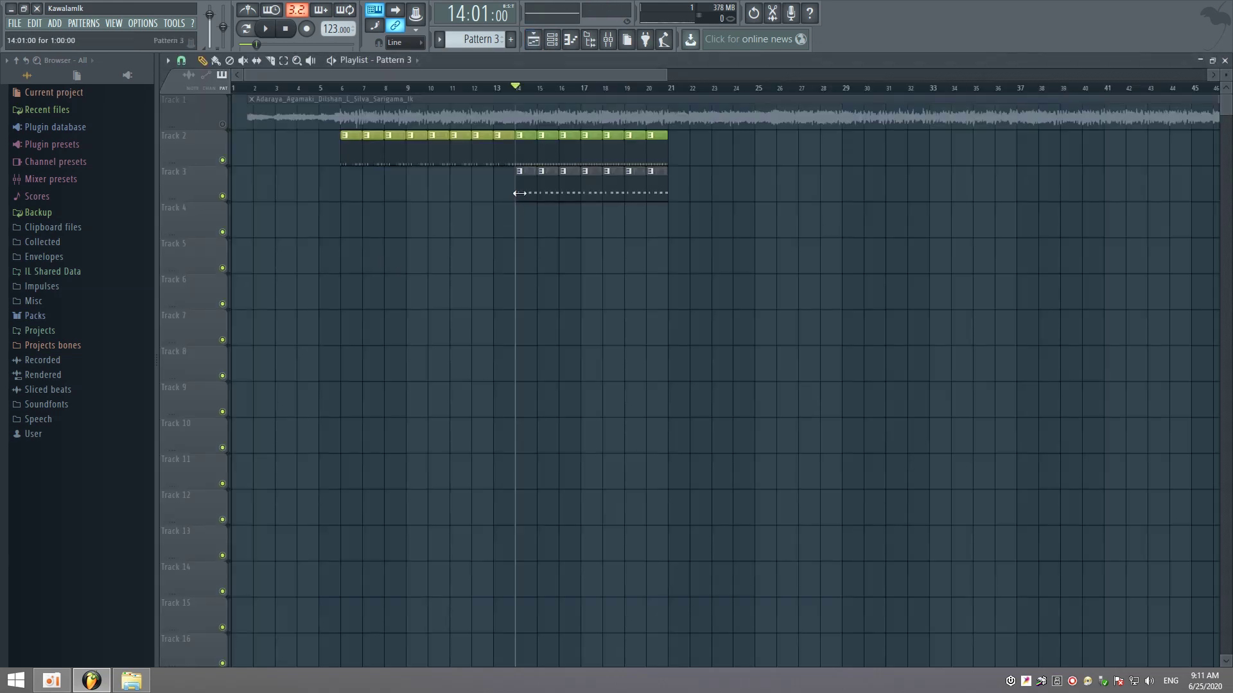
key("F6")
left_click(229, 239)
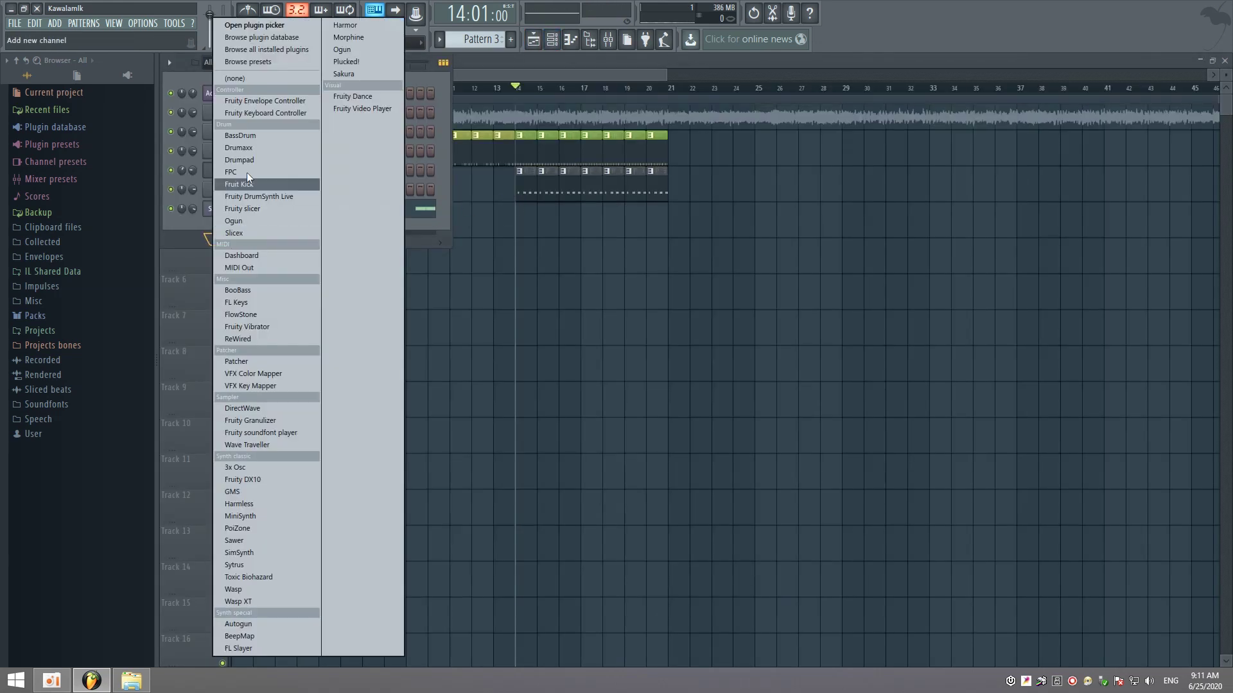
left_click(249, 30)
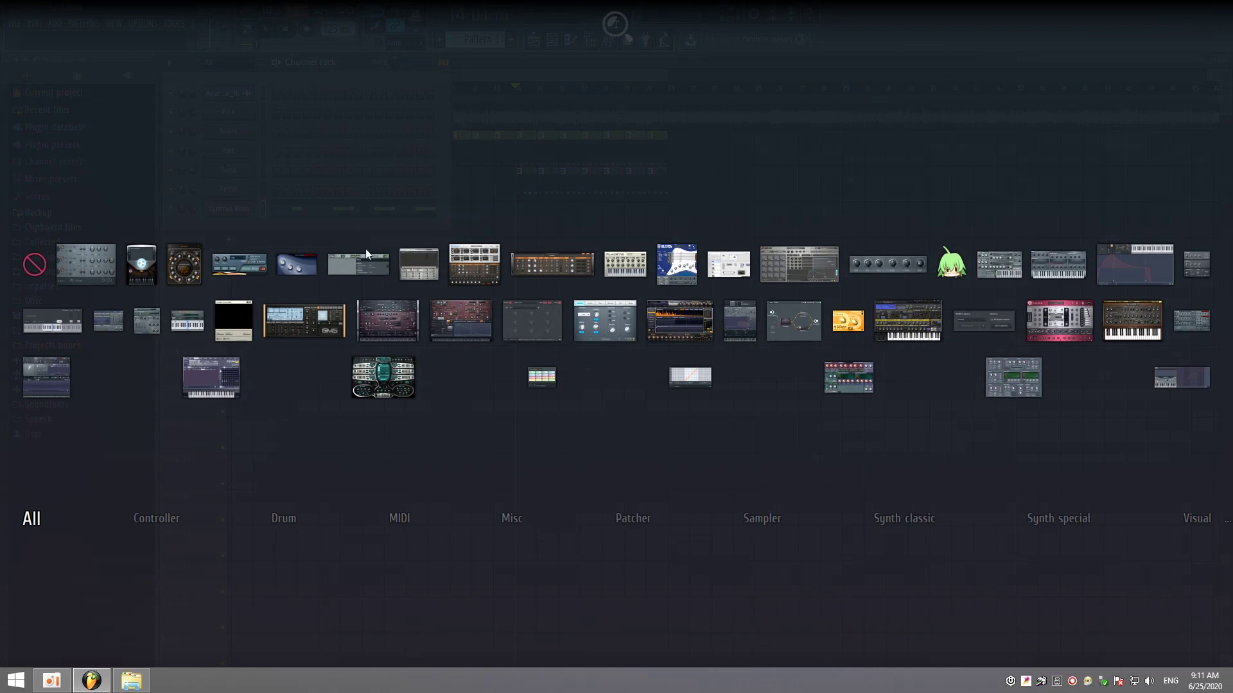
left_click(384, 377)
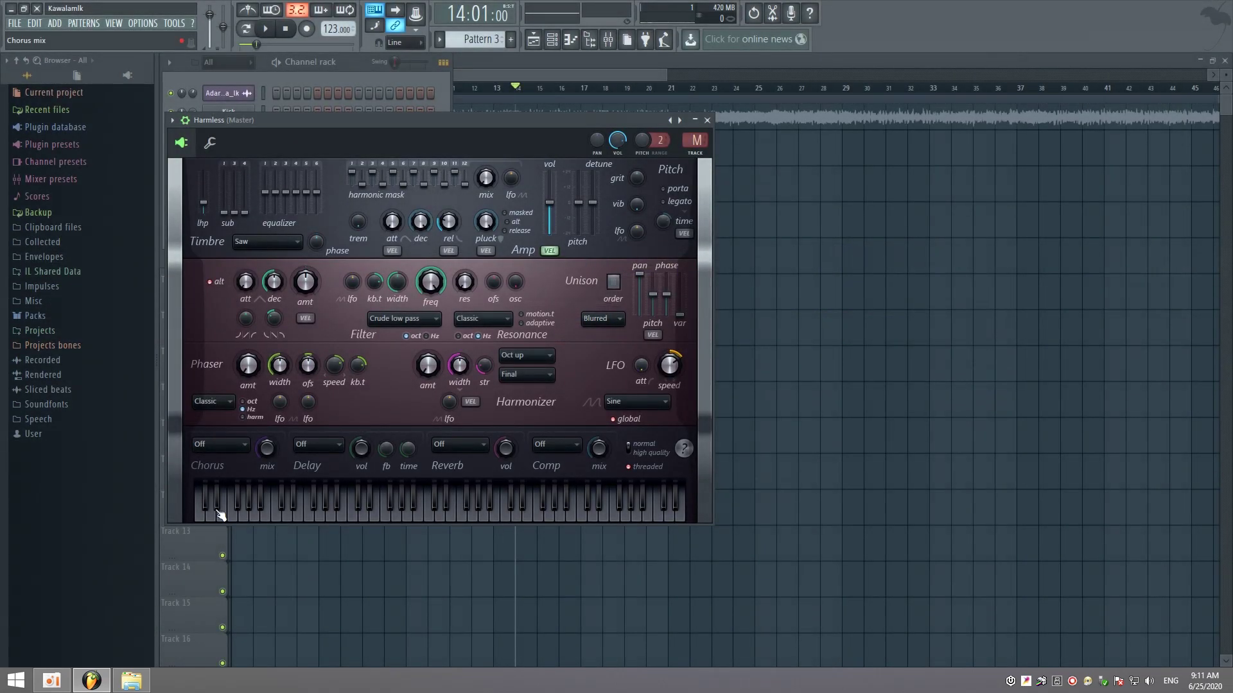
Try to load the Harmless Bass preset file from the Samples folder onto the Harmless plugin window
left_click(131, 680)
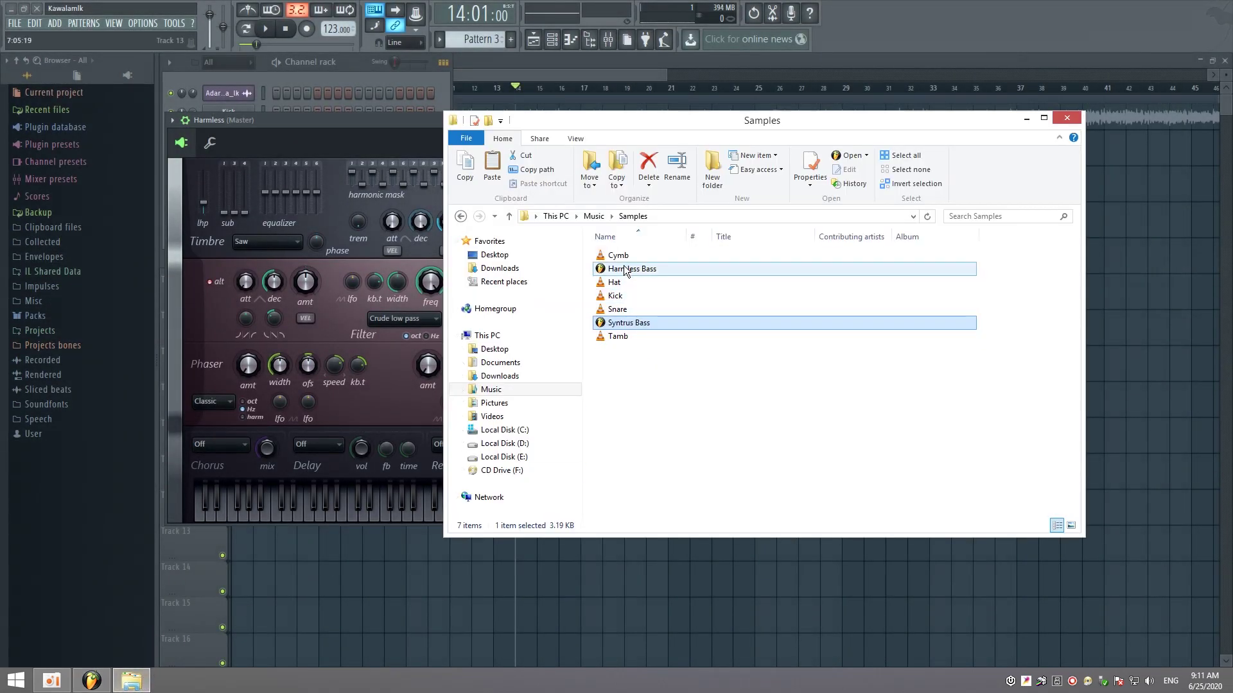
left_click_drag(625, 269, 349, 313)
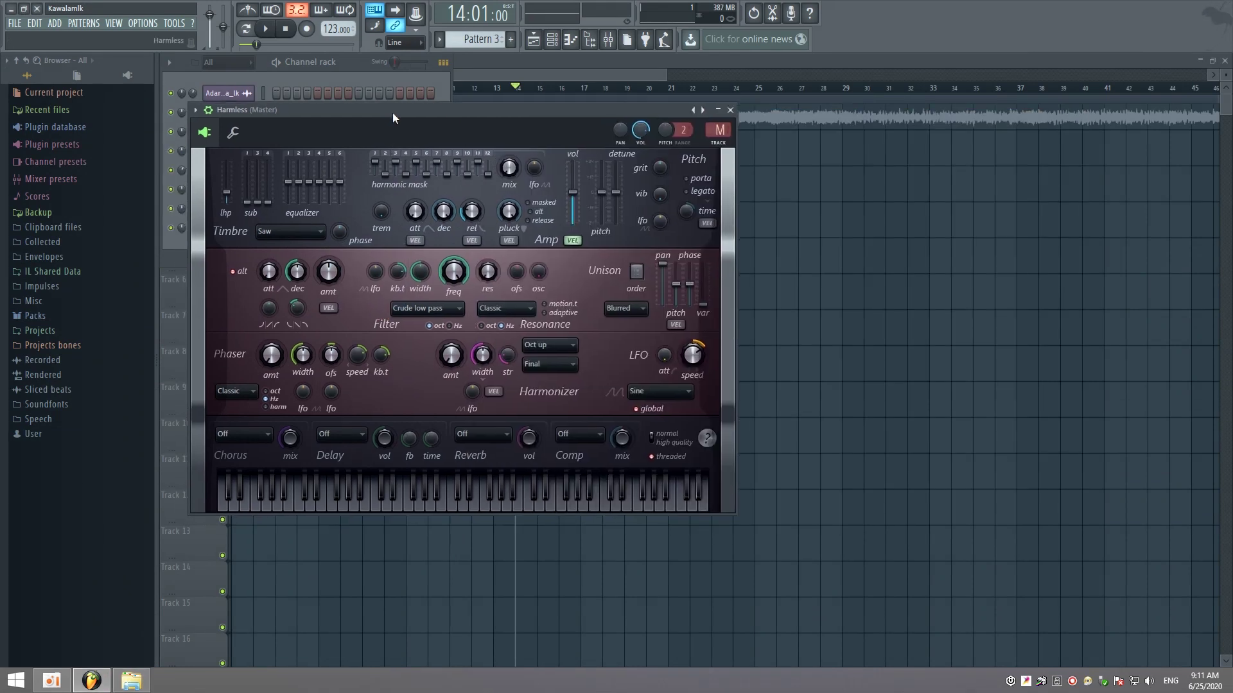
left_click_drag(392, 113, 396, 111)
left_click(130, 681)
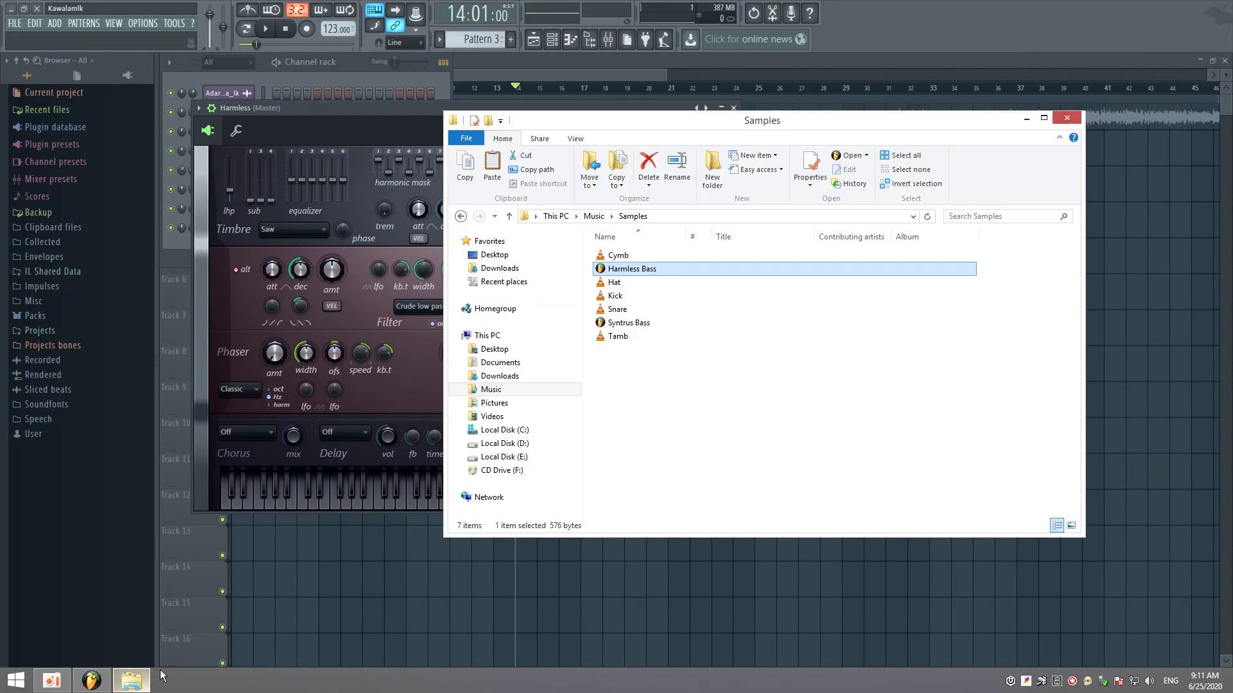
left_click_drag(629, 269, 364, 337)
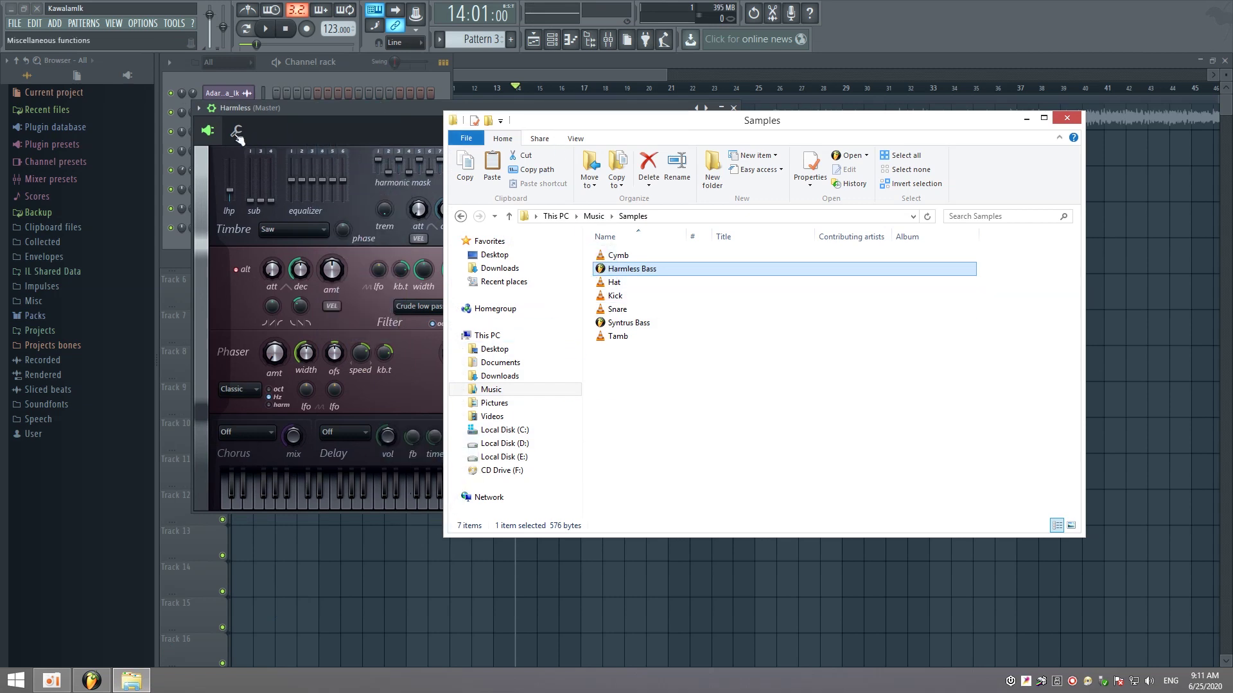
Try the Bassline GOL and Blue Sunday SF bass presets in Harmless and look through the current project's generators
left_click(199, 110)
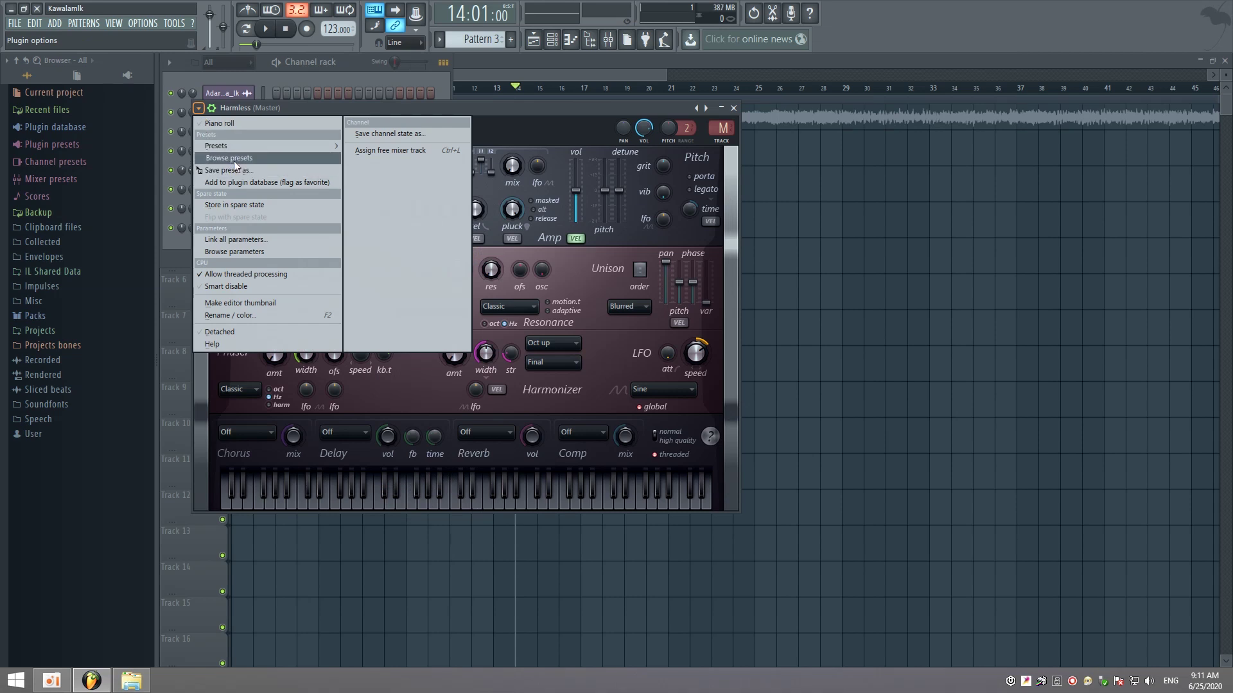
mouse_move(246, 145)
mouse_move(379, 158)
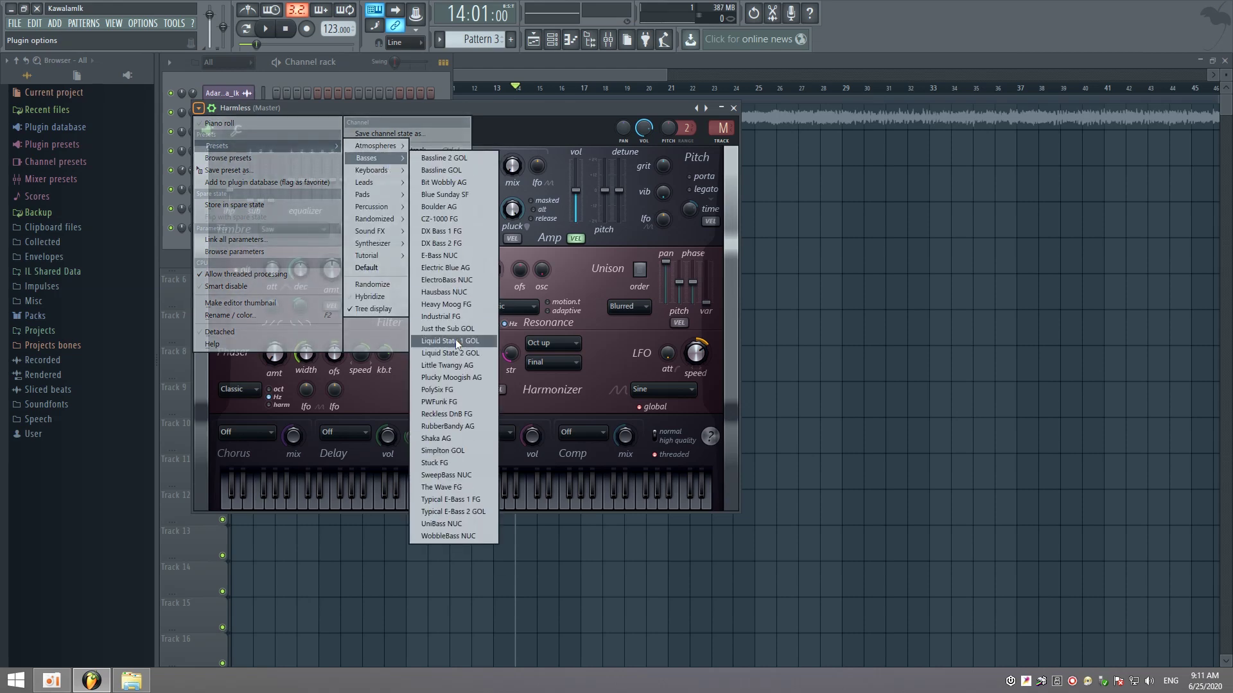
left_click(441, 170)
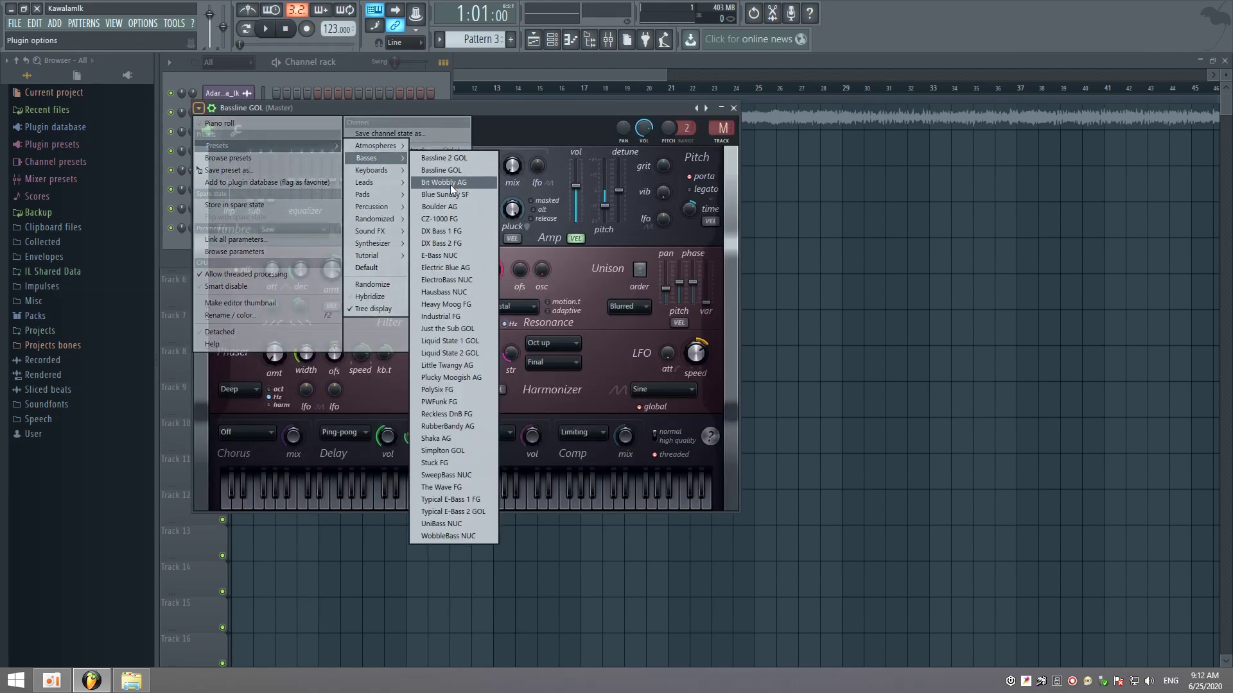
left_click(449, 194)
left_click(336, 110)
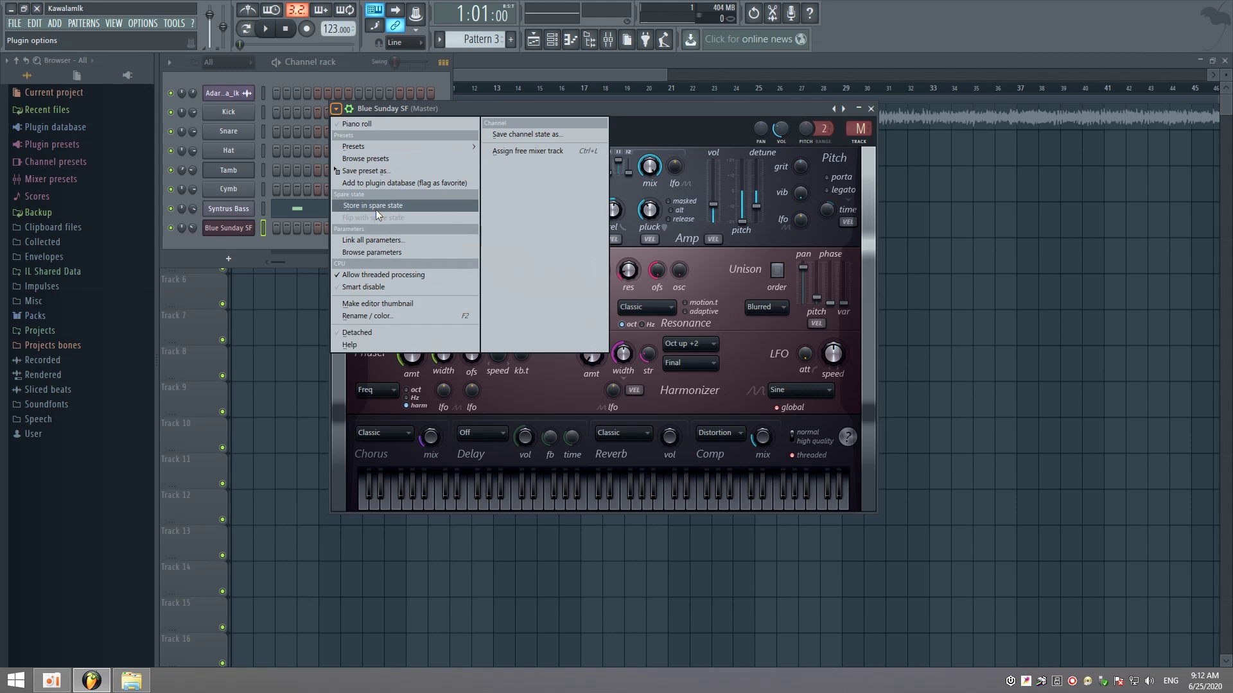
left_click(53, 91)
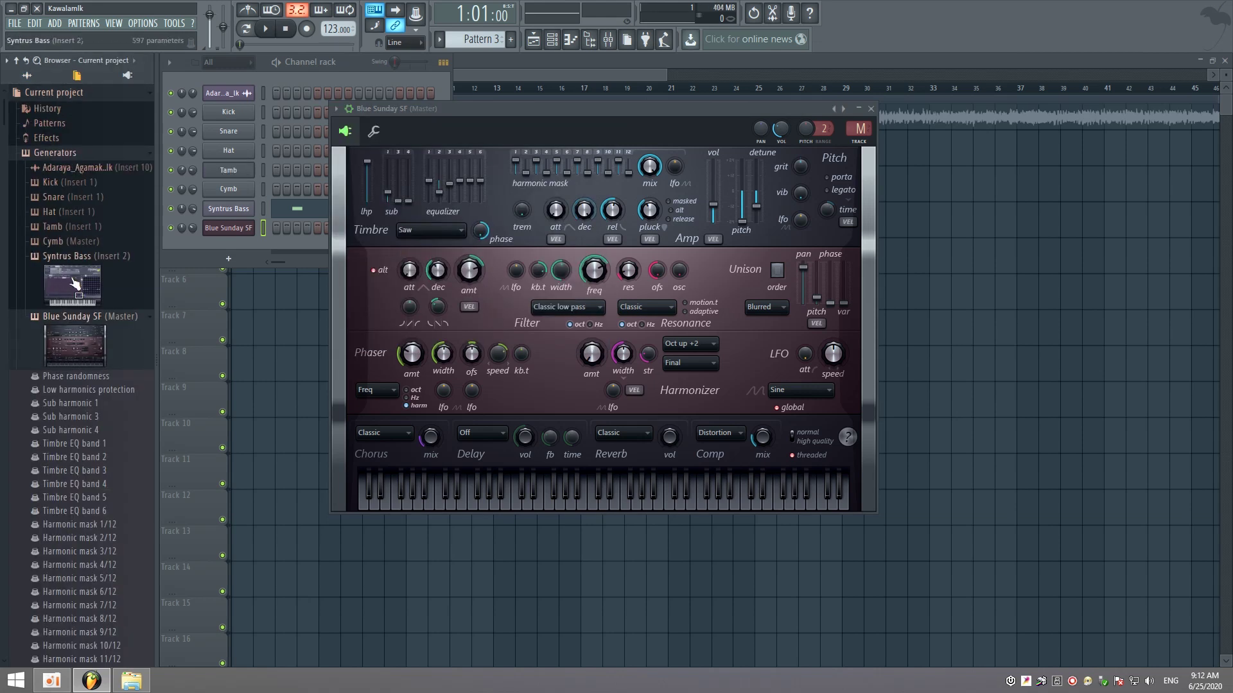
Load the Harmless Bass preset from the Samples folder onto the new Harmless channel, audition it and close its plugin window
left_click(131, 681)
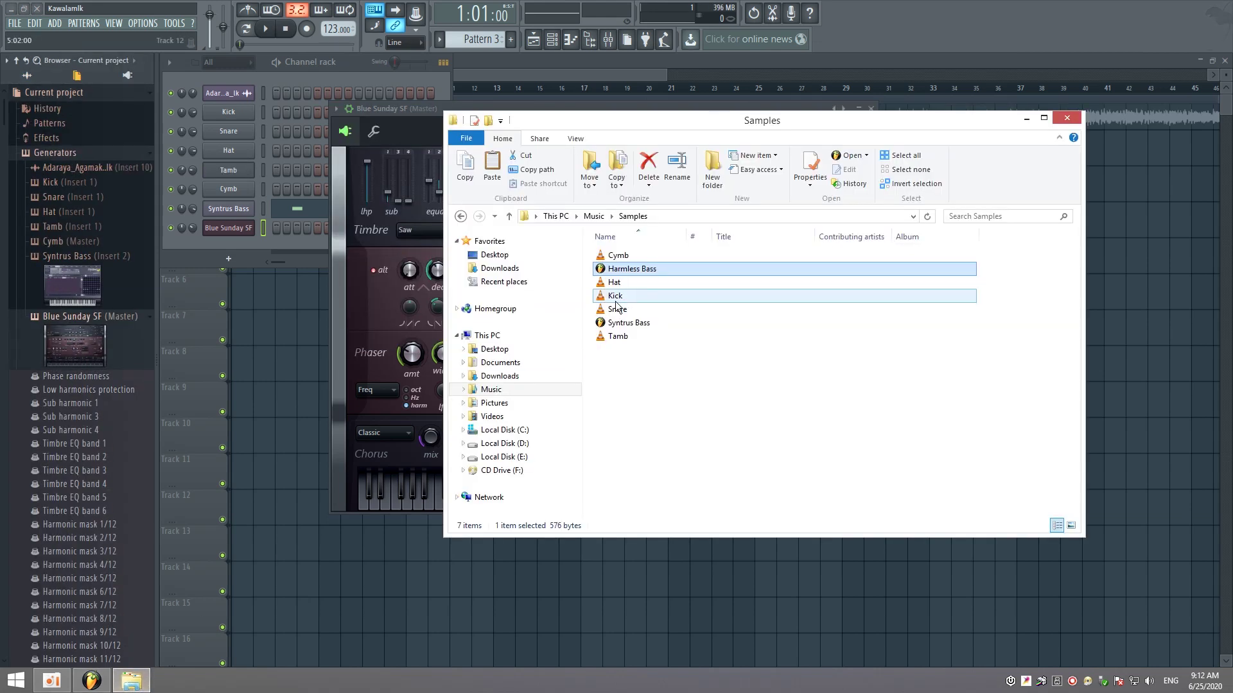
left_click_drag(626, 269, 228, 229)
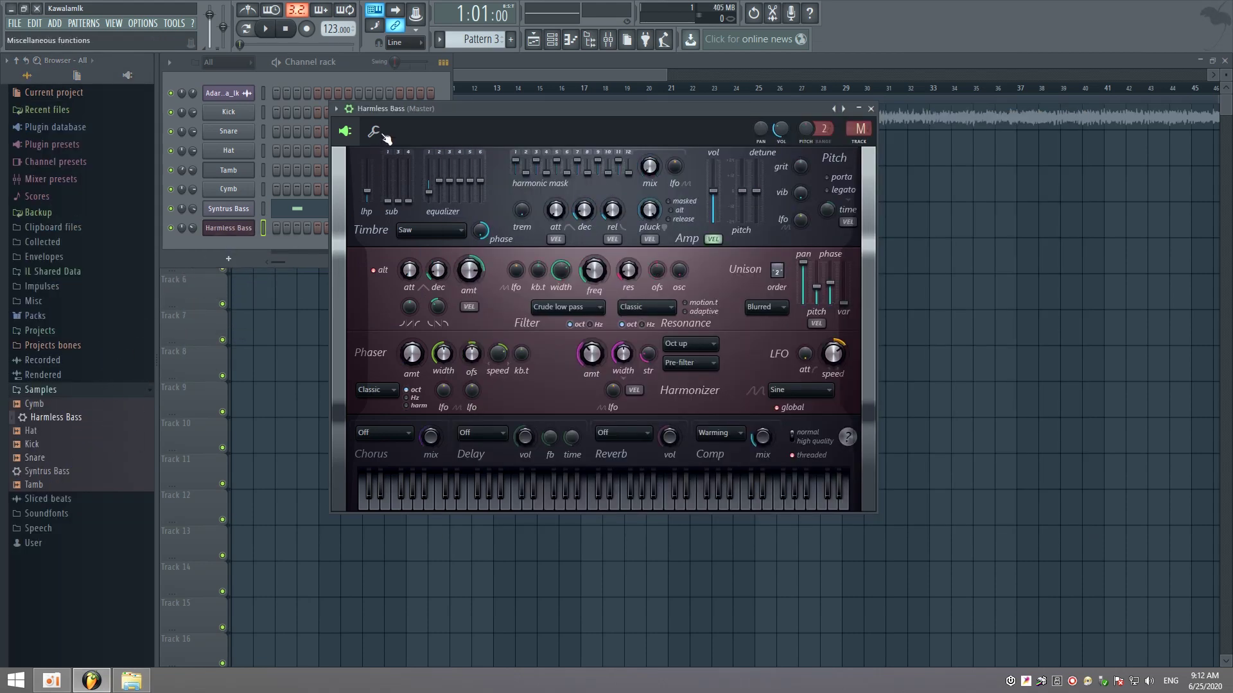
left_click_drag(416, 110, 372, 106)
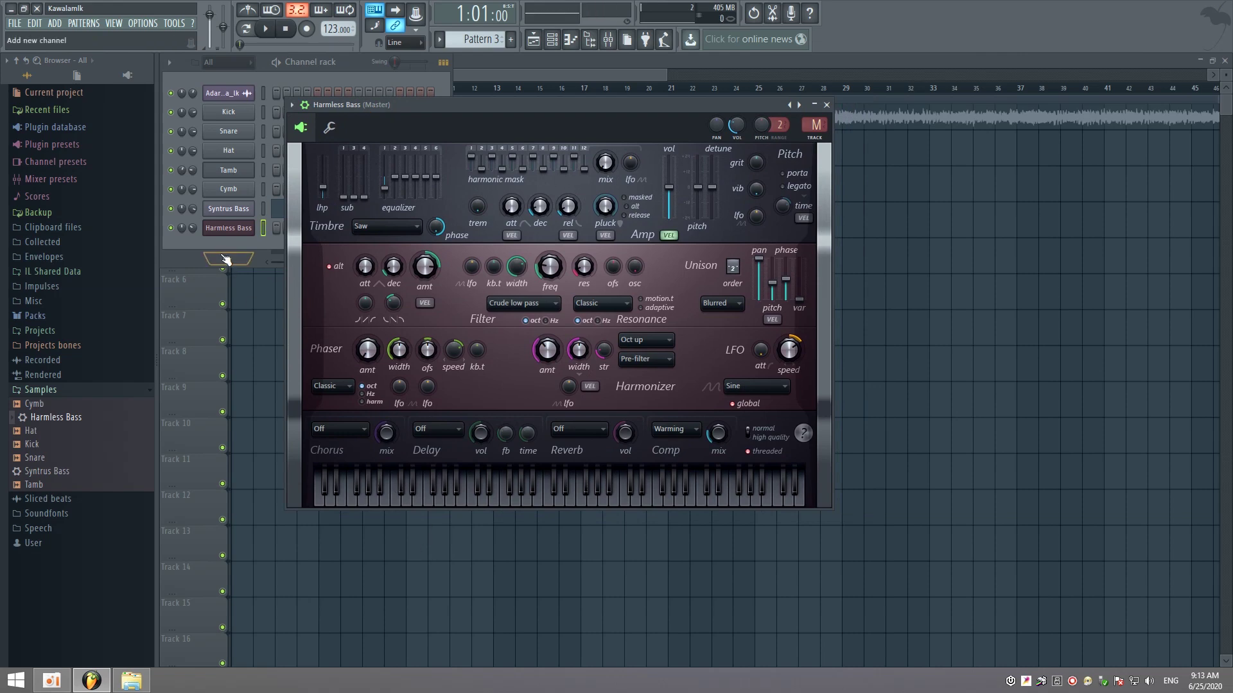
left_click(230, 230)
left_click(231, 231)
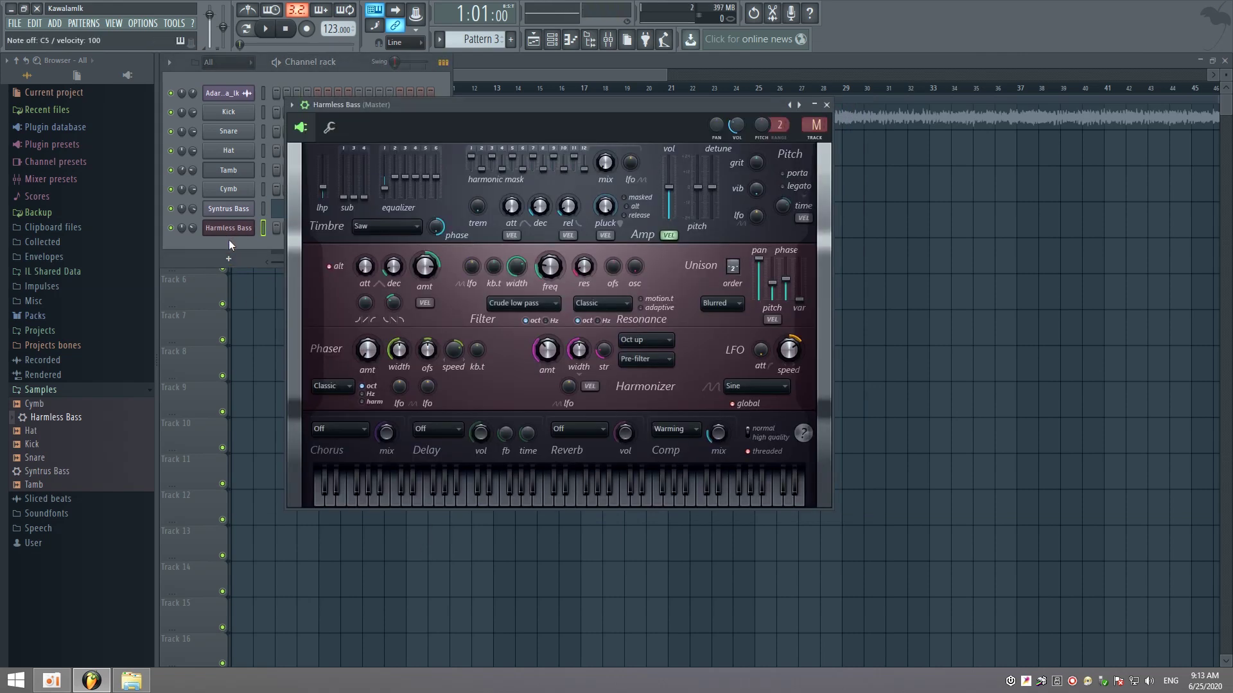
left_click(826, 105)
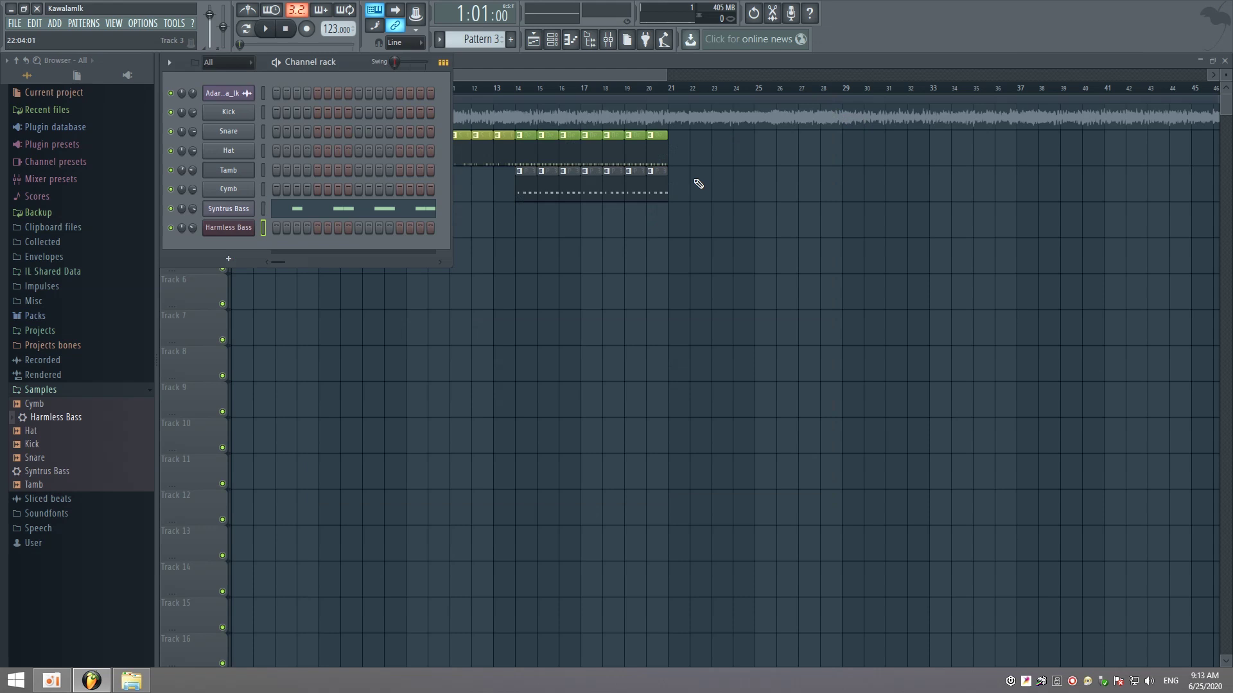
left_click(38, 389)
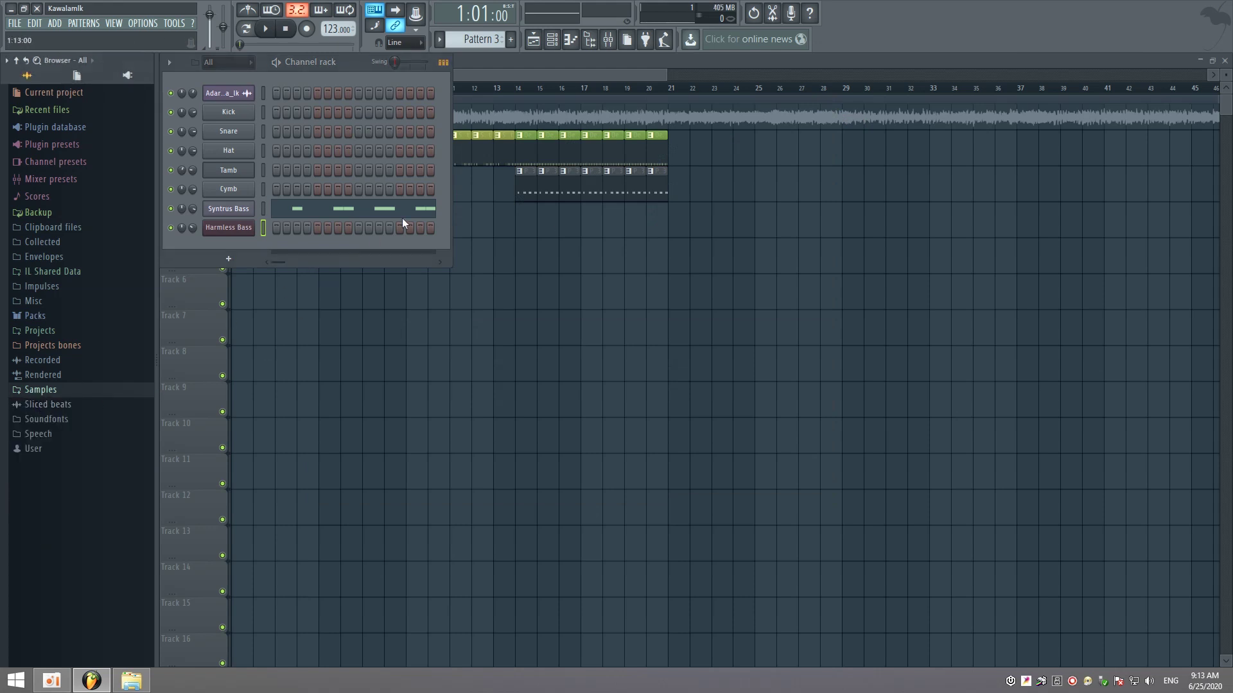
Copy all Syntrus Bass notes into the Harmless Bass piano roll in Pattern 3 and play the pattern
left_click(293, 219)
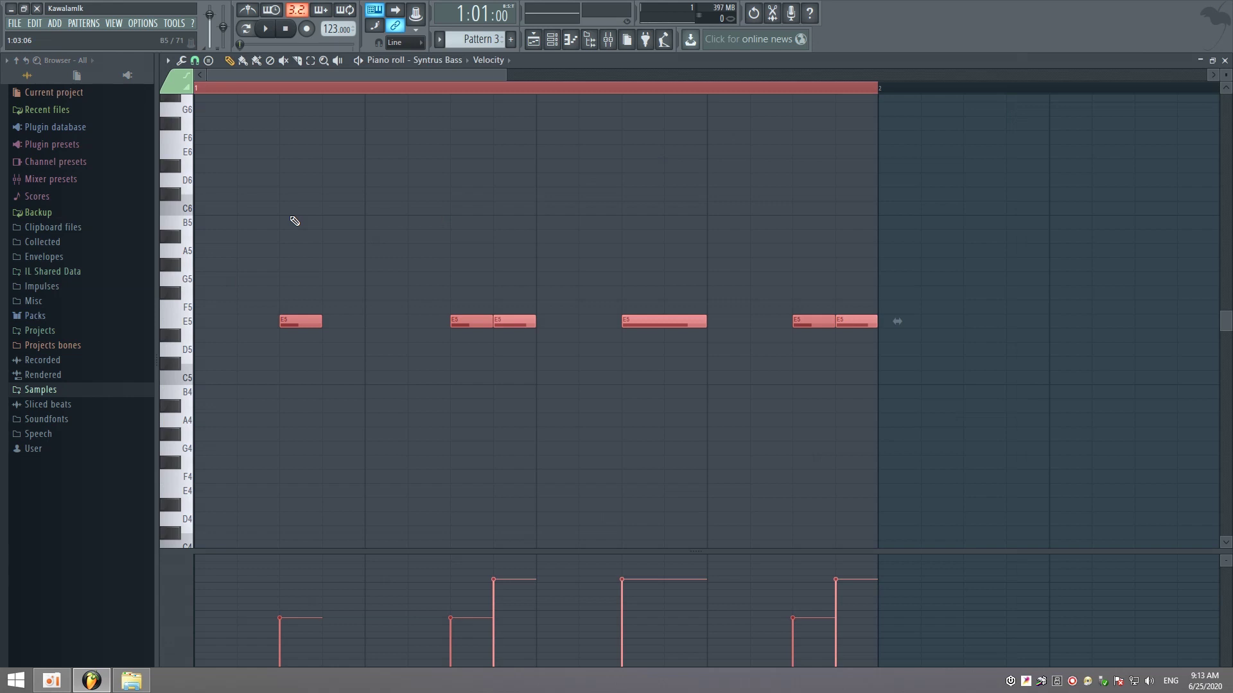
key("F6")
right_click(251, 225)
left_click(267, 231)
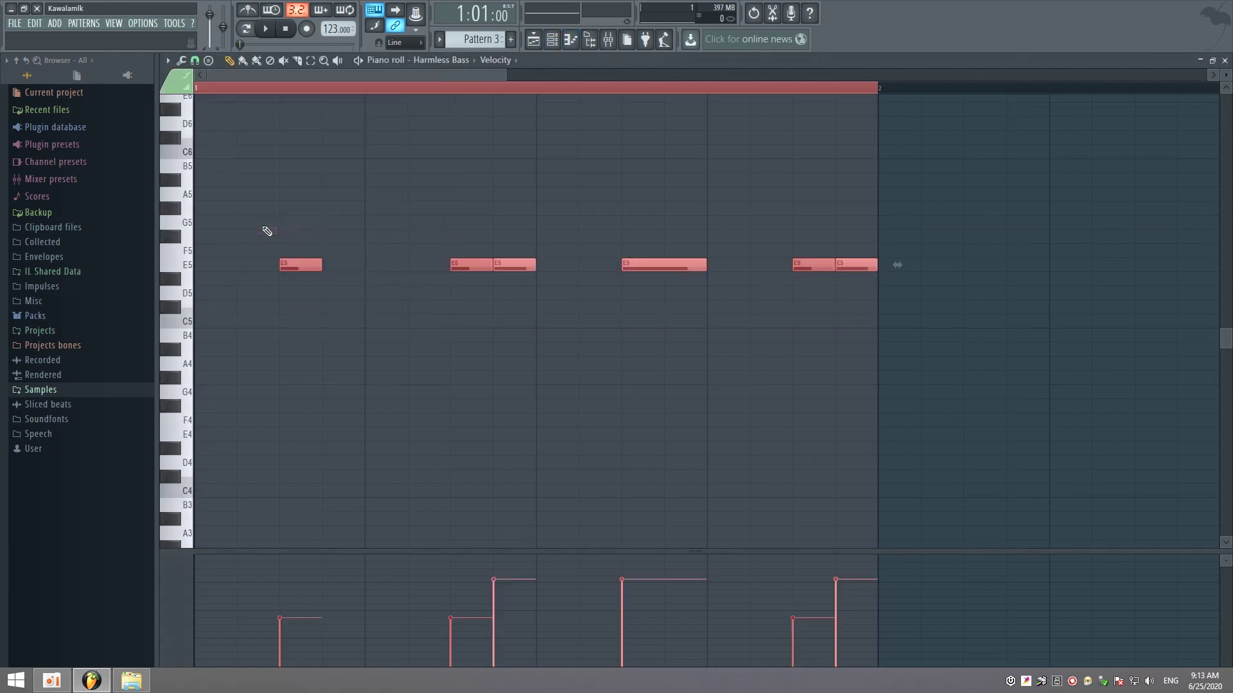
left_click(266, 28)
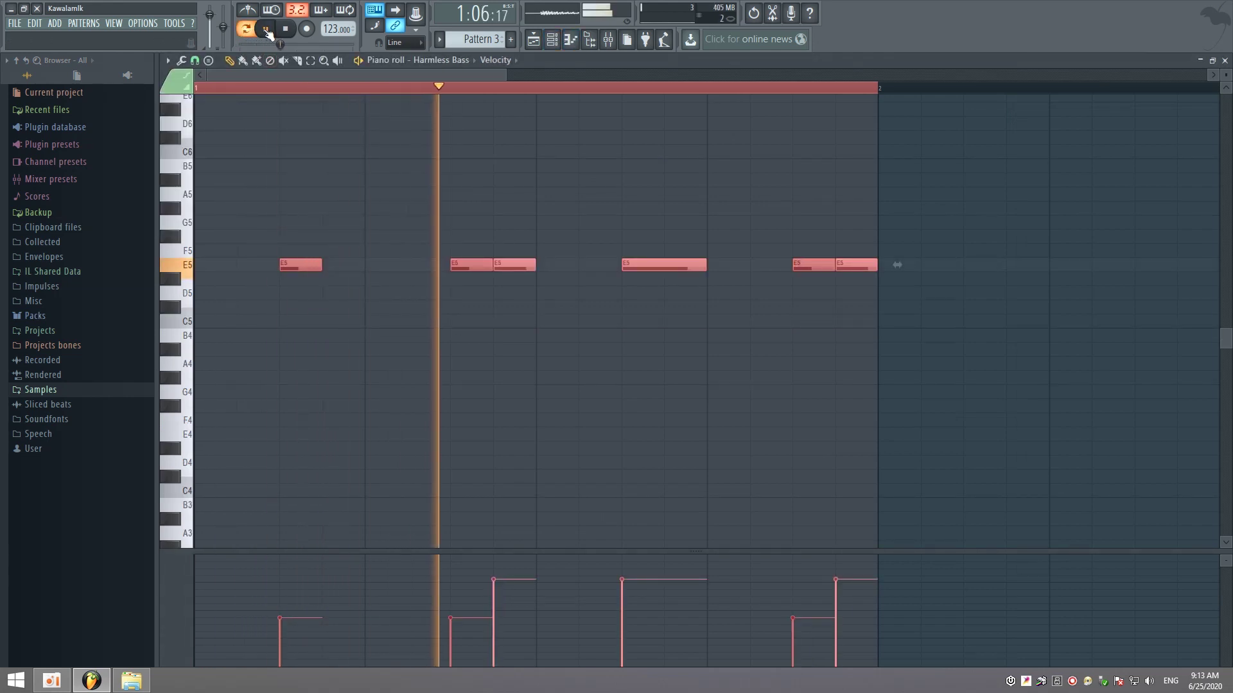
Play the arrangement from bar 14 in the playlist, unmute the song on Track 1 and replay it
key("F5")
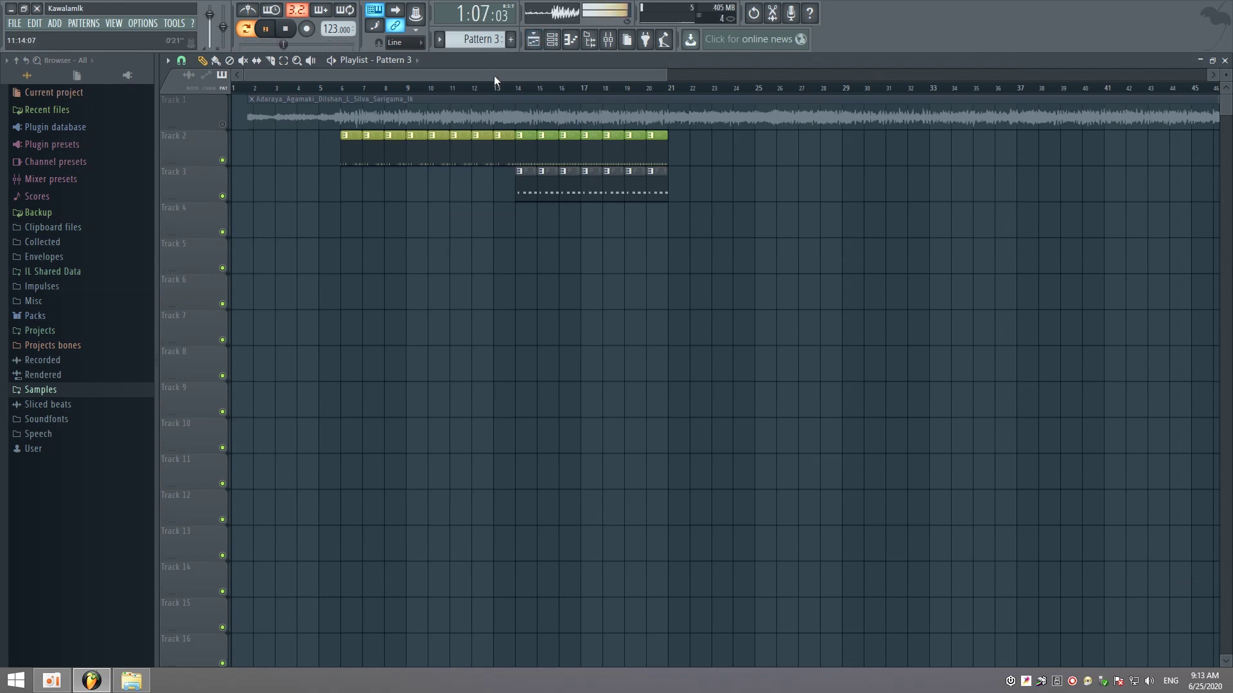
left_click(502, 90)
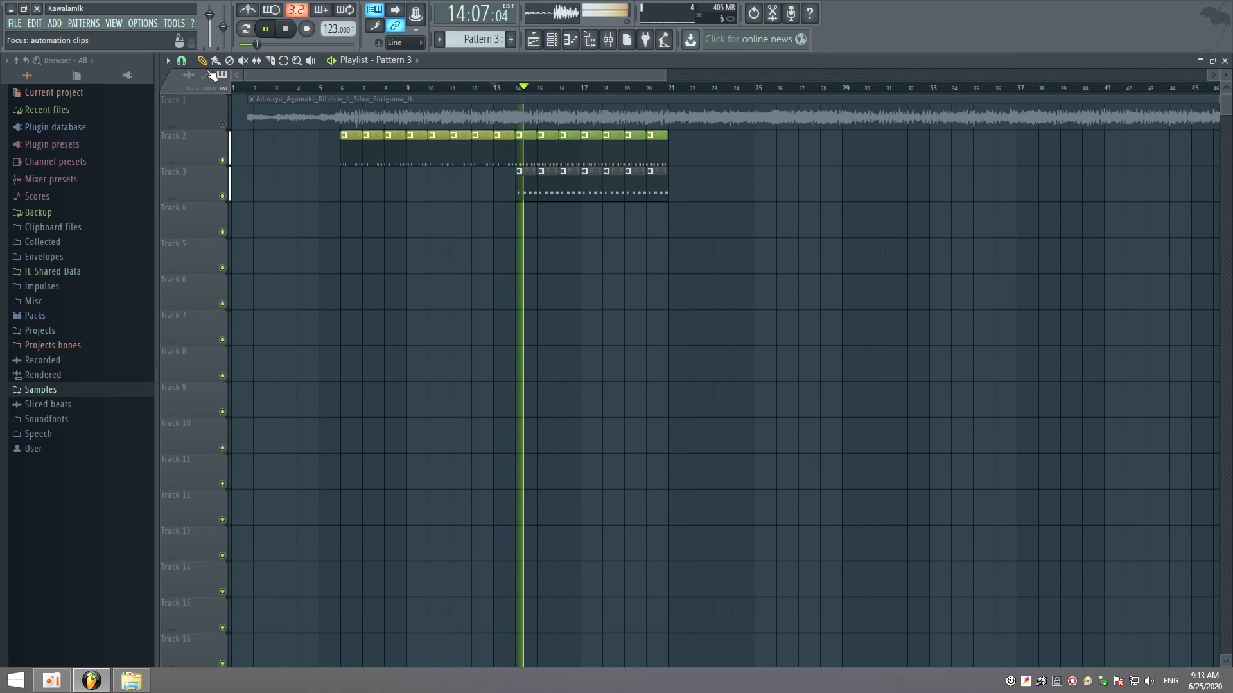
left_click(182, 60)
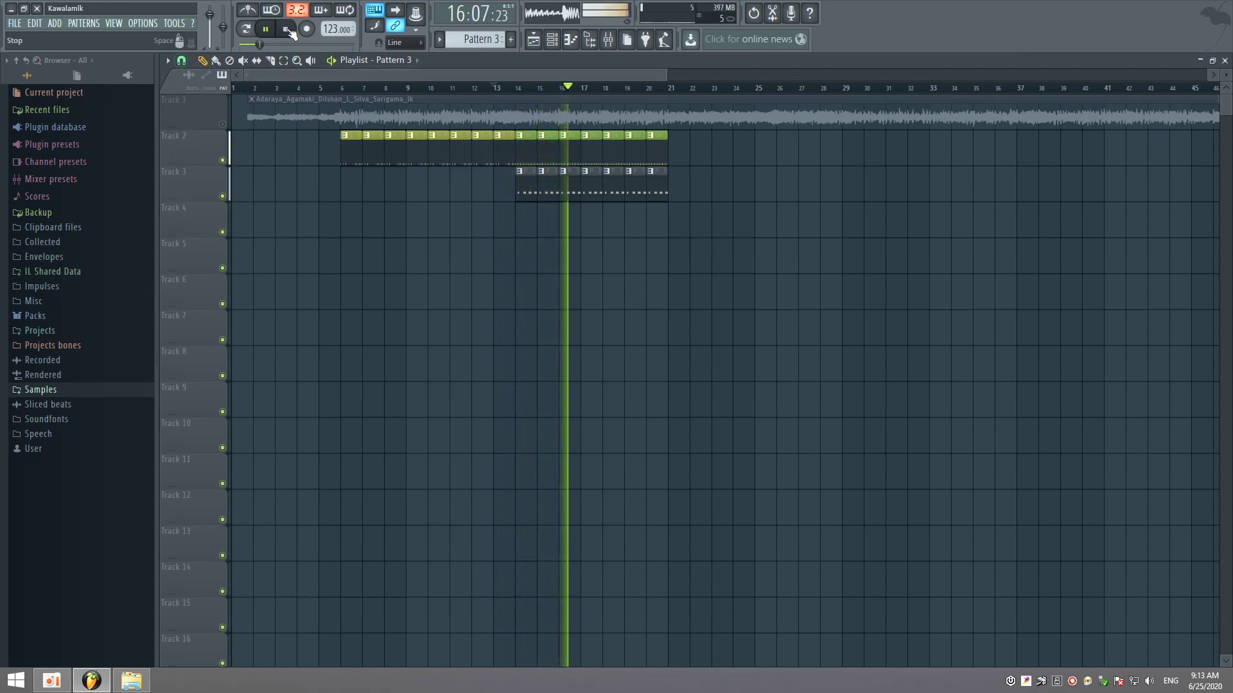
key("space")
left_click(222, 124)
key("space")
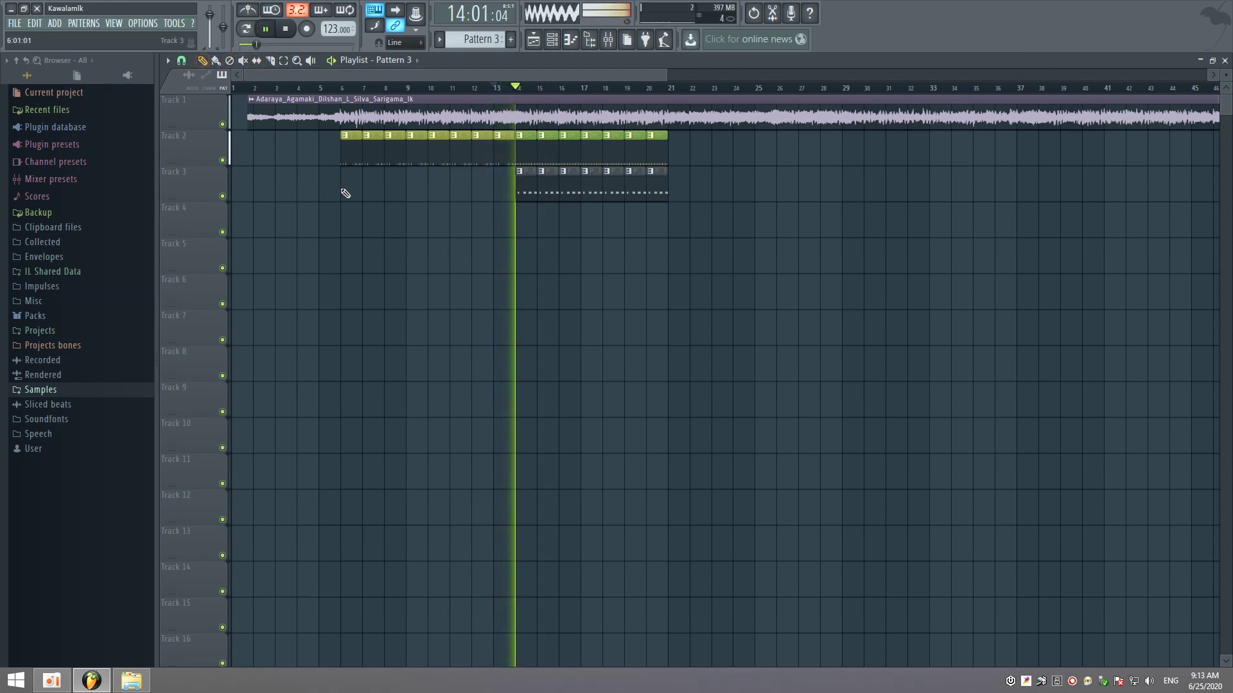
Open the Syntrus Bass piano roll from the Pattern 3 clip on Track 3
double_click(534, 194)
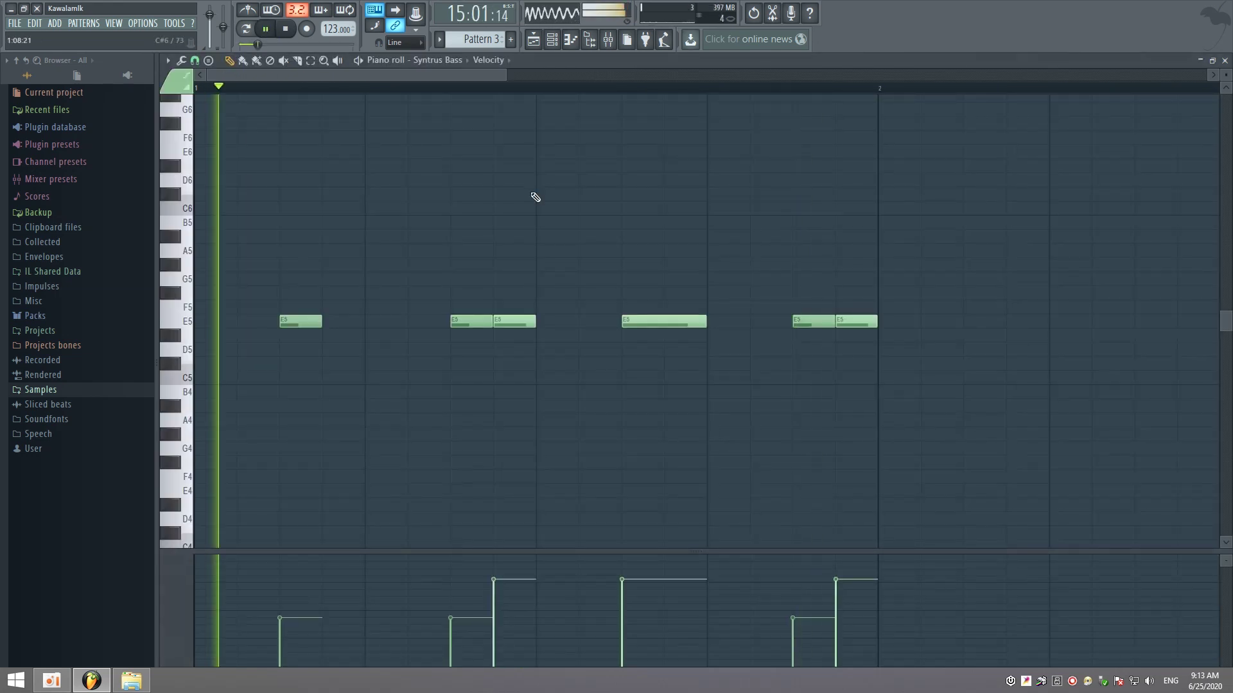
key("F6")
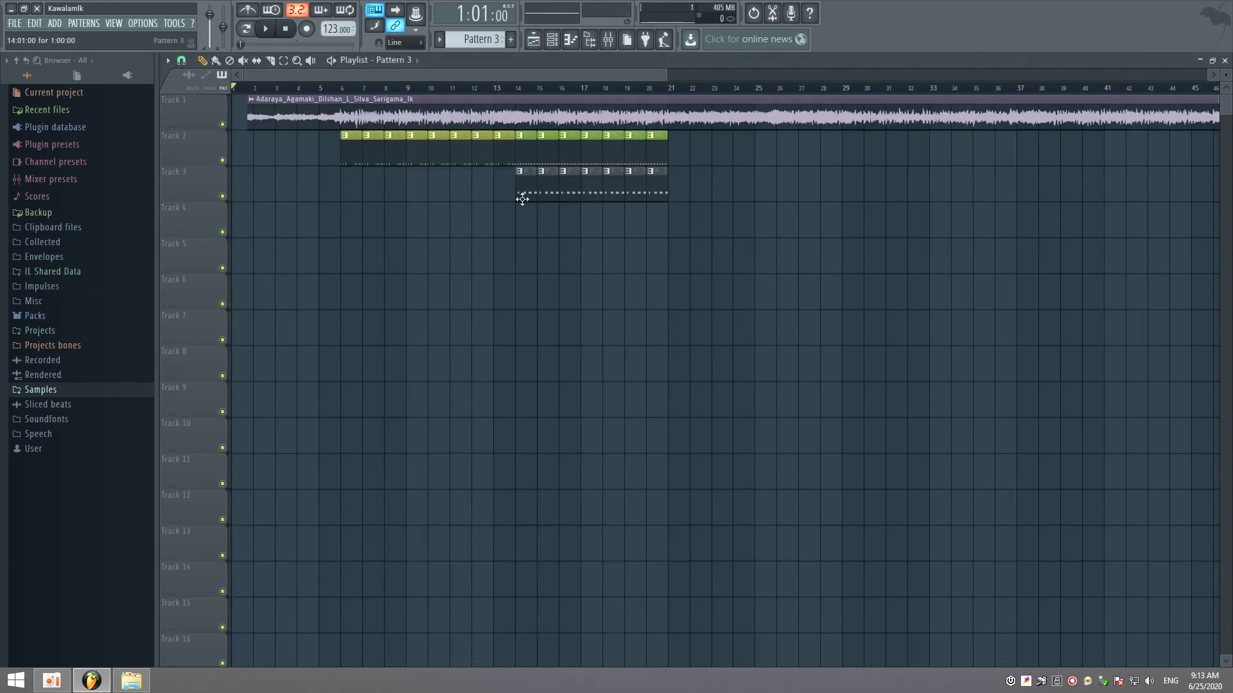
double_click(521, 193)
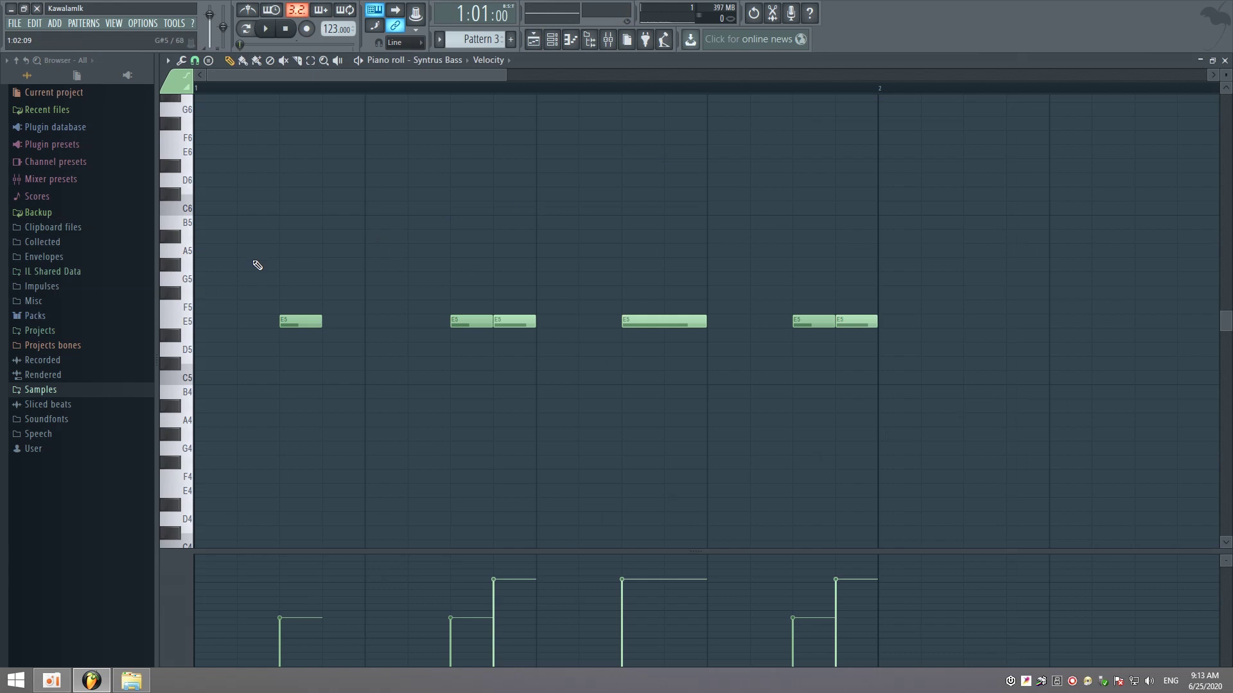
Audition the Syntrus Bass sound, then open the Harmless Bass piano roll and audition its E5 key
key("F6")
left_click(247, 210)
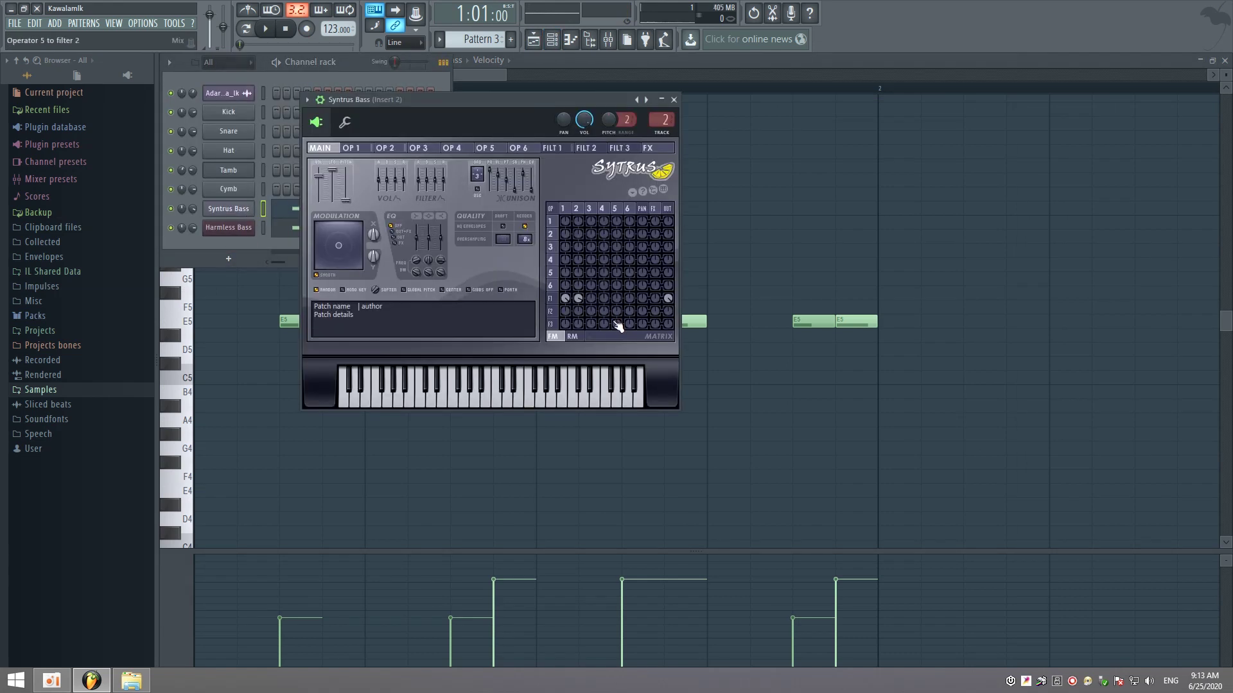
key("z")
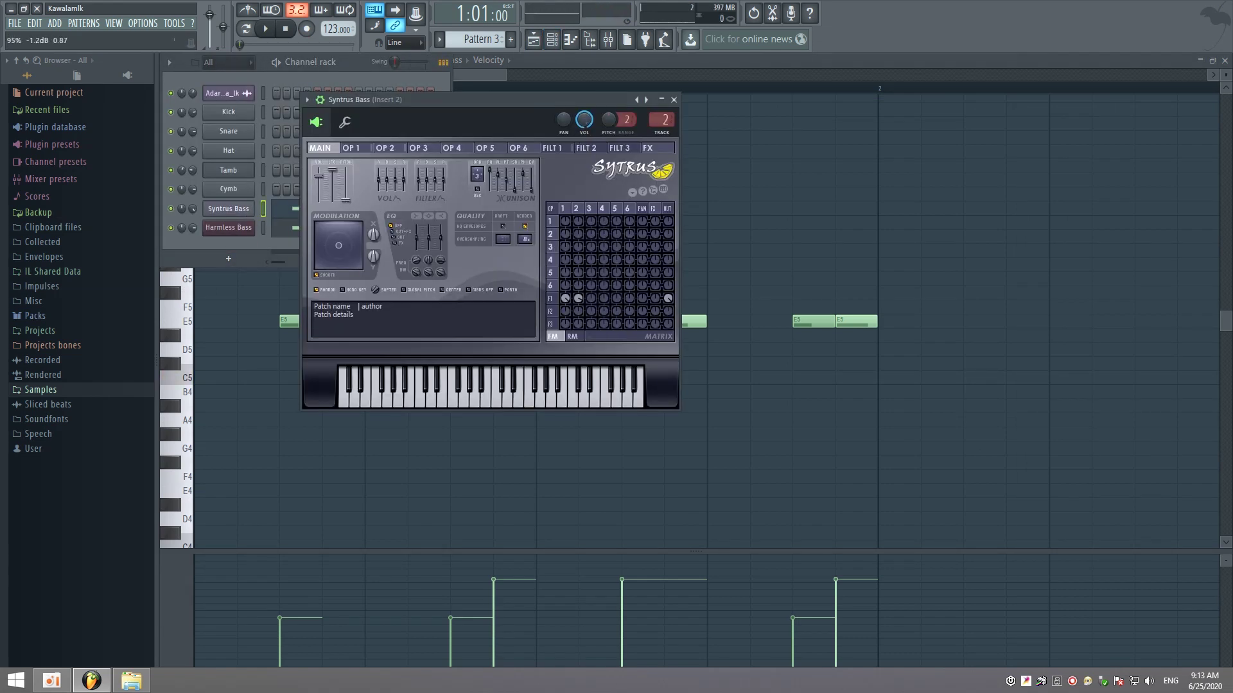
key("z")
left_click(252, 232)
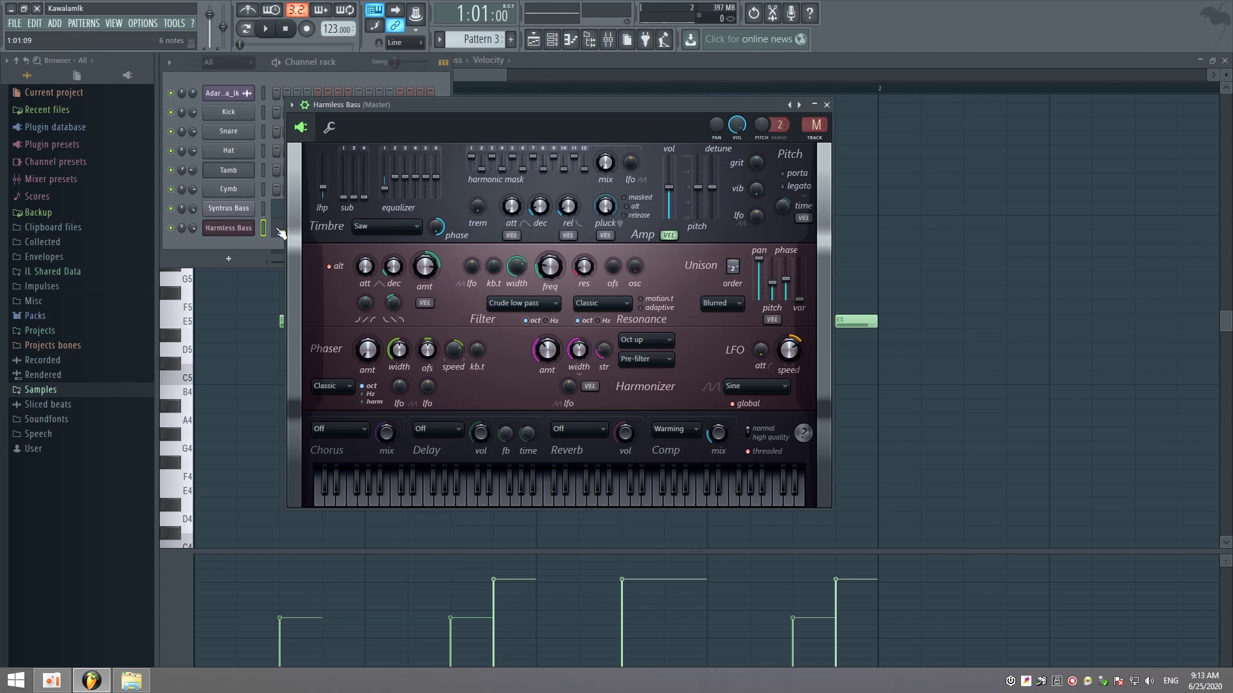
left_click(239, 230)
left_click(280, 235)
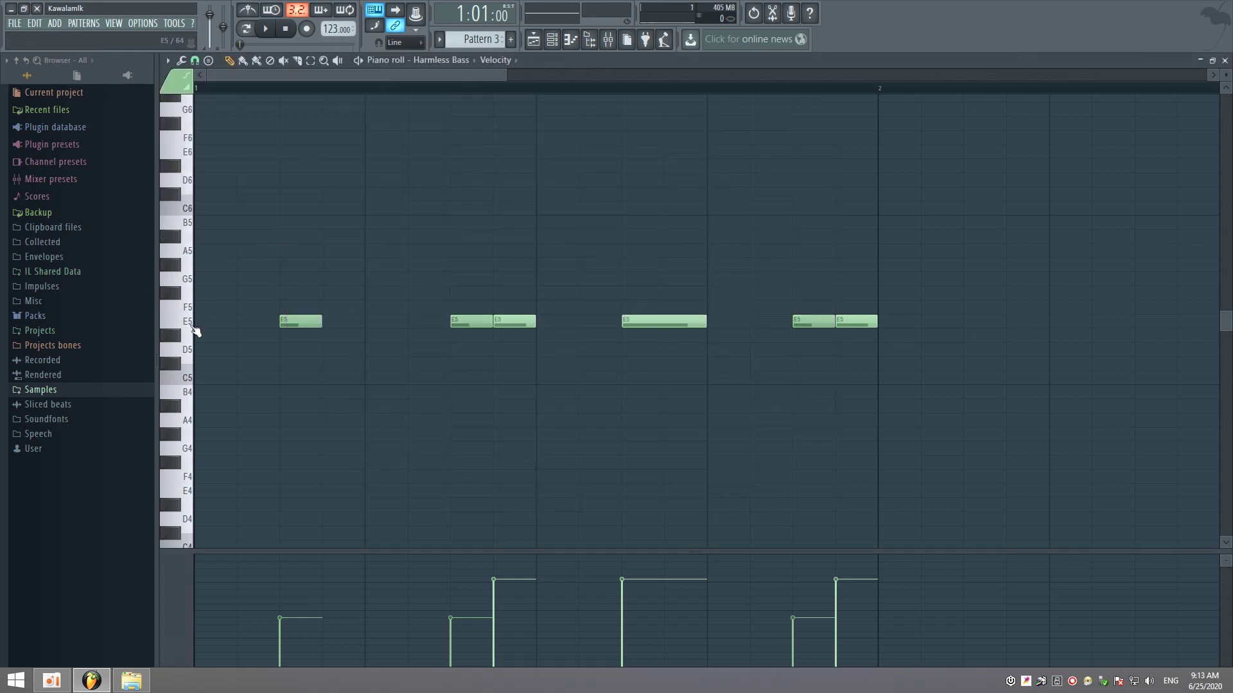
left_click(190, 323)
Set the Harmless Bass detune pitch to -2400 cents and audition E5 in its piano roll
key("F6")
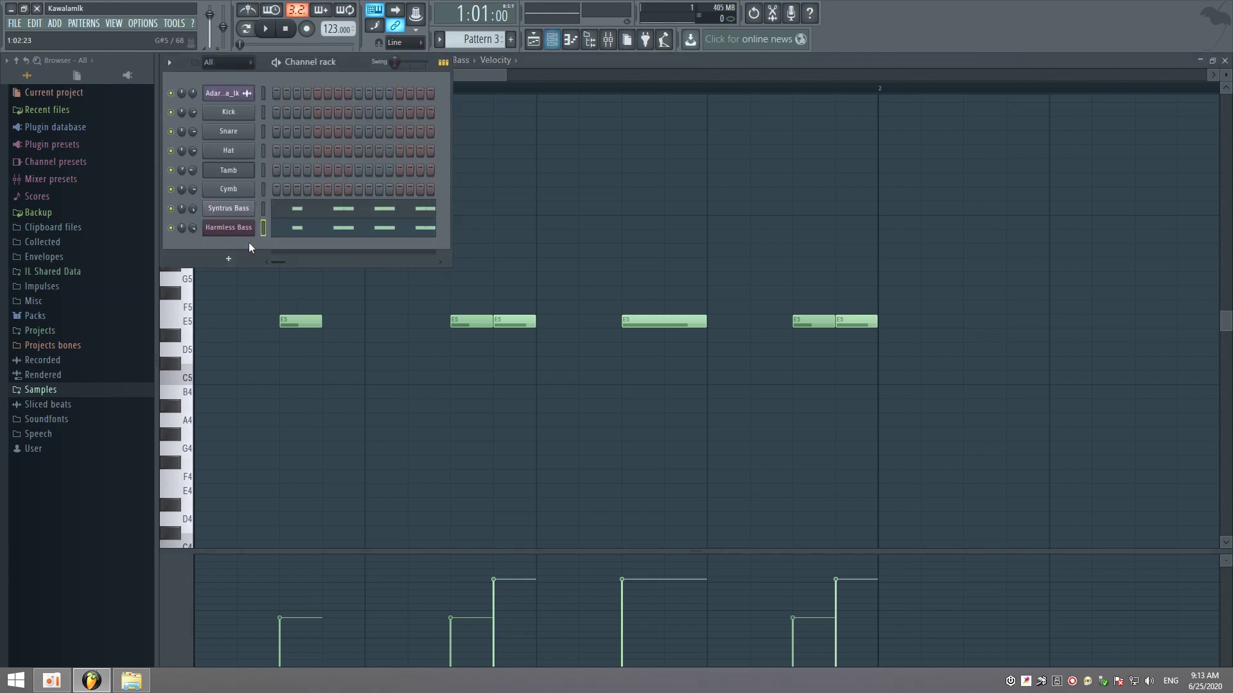
left_click(238, 207)
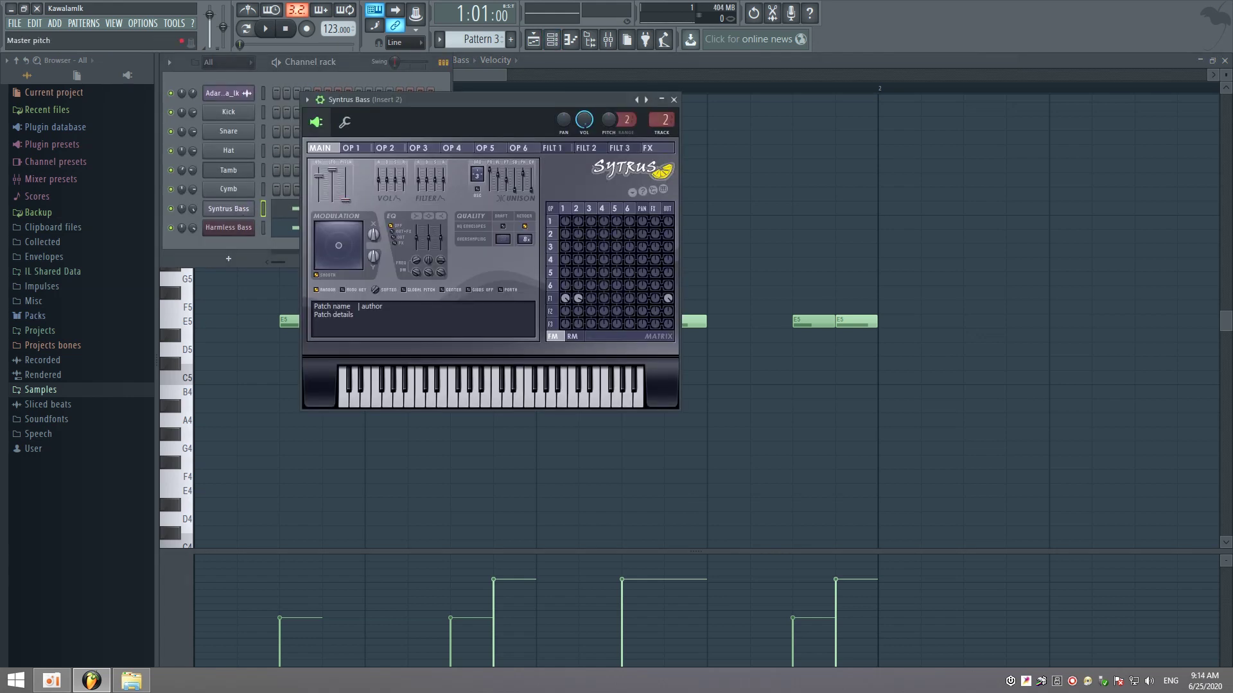
left_click(238, 229)
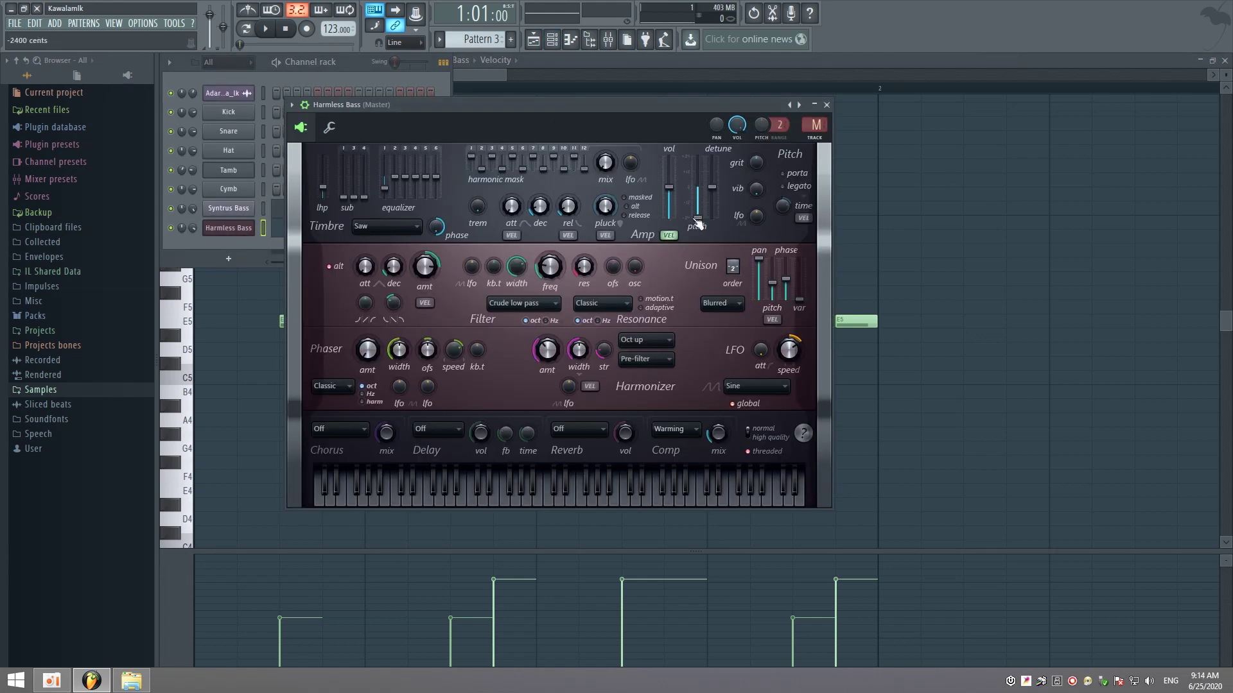
left_click(237, 230)
key("F7")
key("F7")
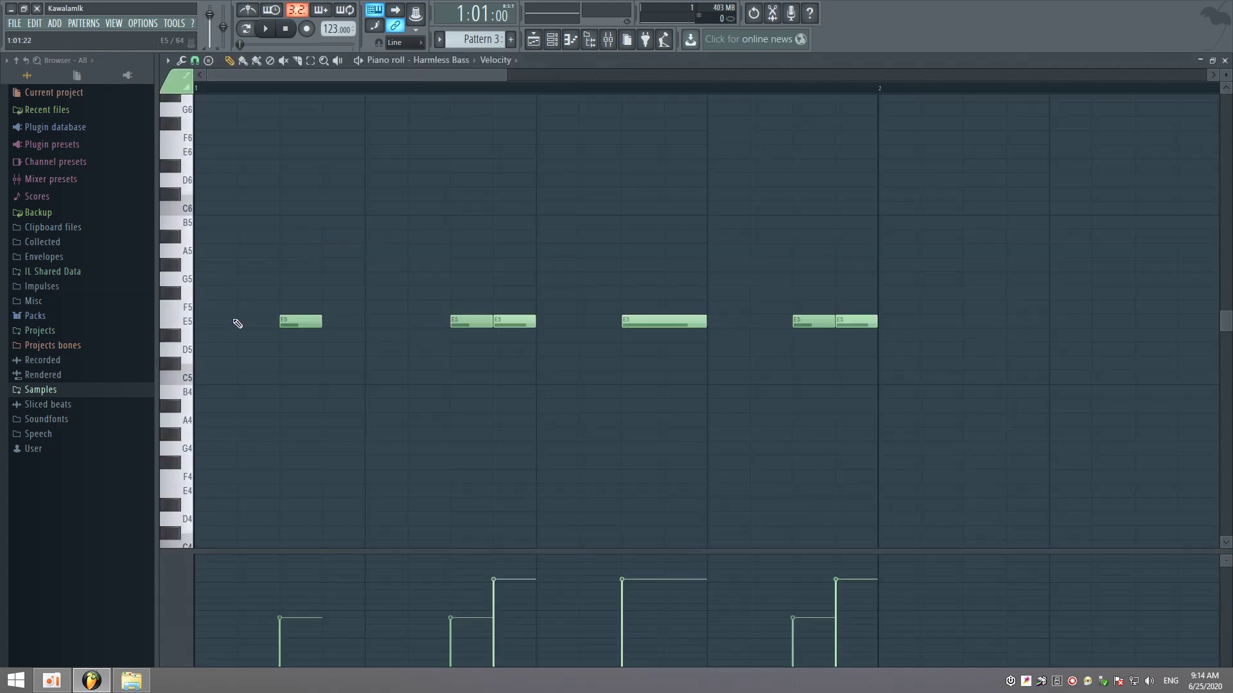
left_click(190, 324)
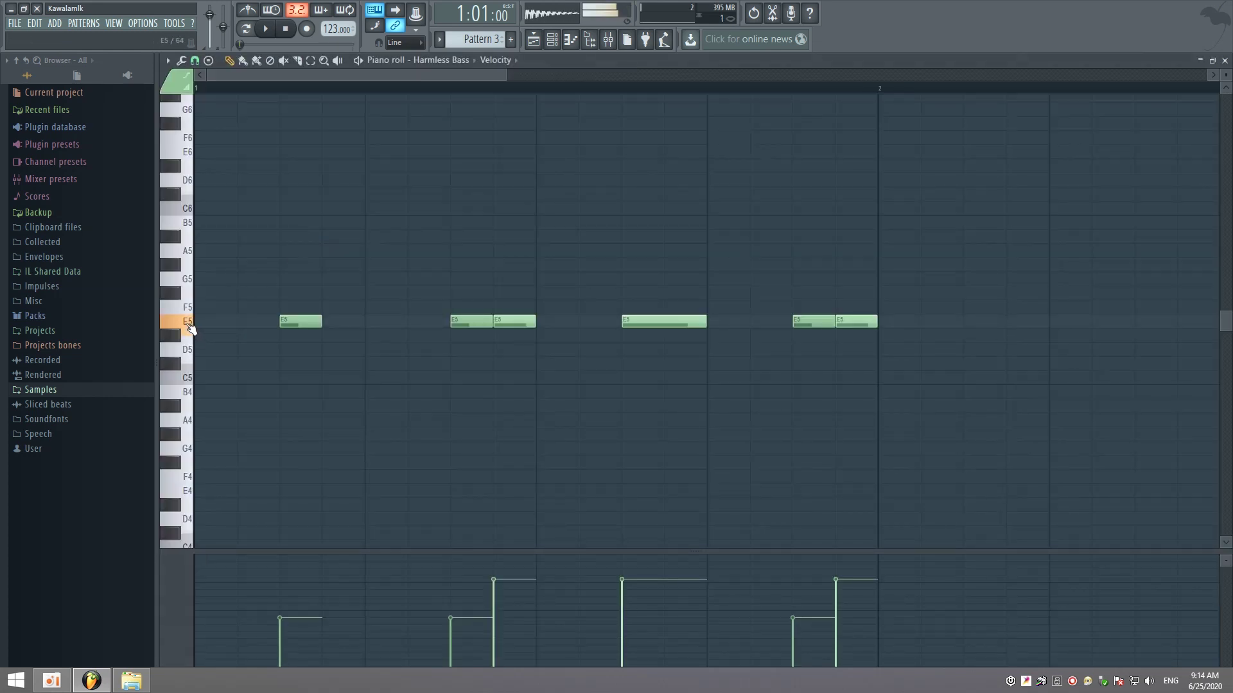
Play Pattern 3, then switch to song mode and play the arrangement from bar 13 in the playlist
left_click(259, 32)
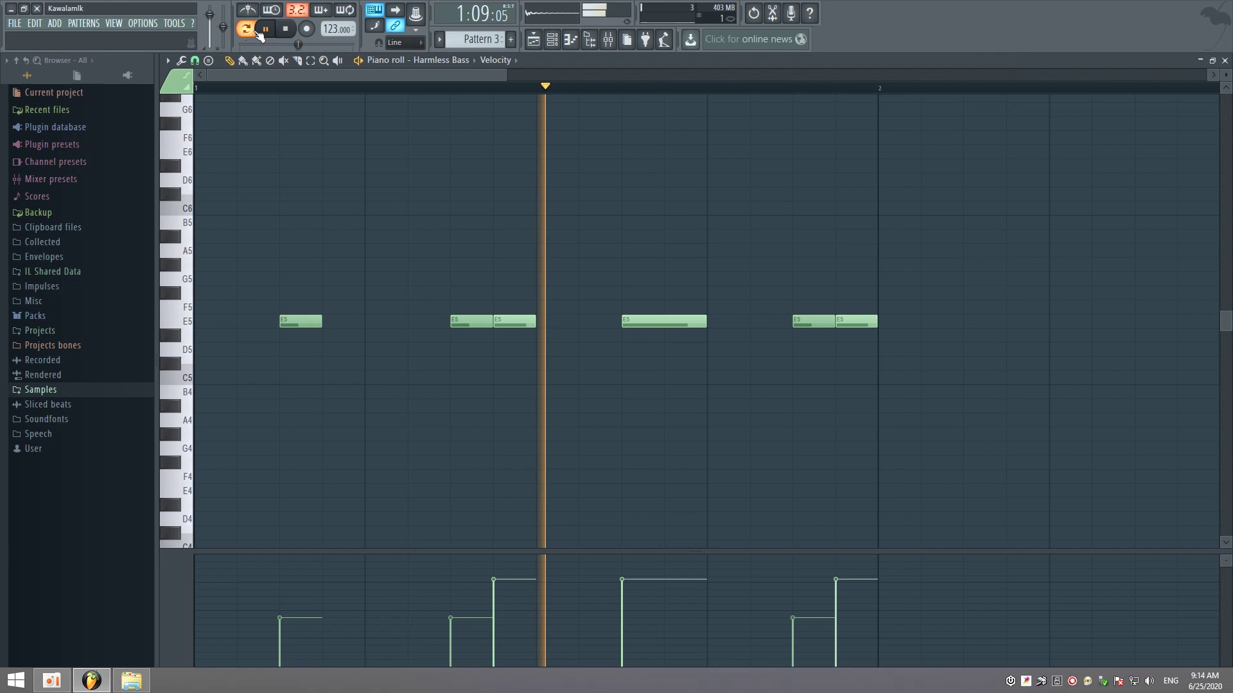
key("F5")
left_click(283, 30)
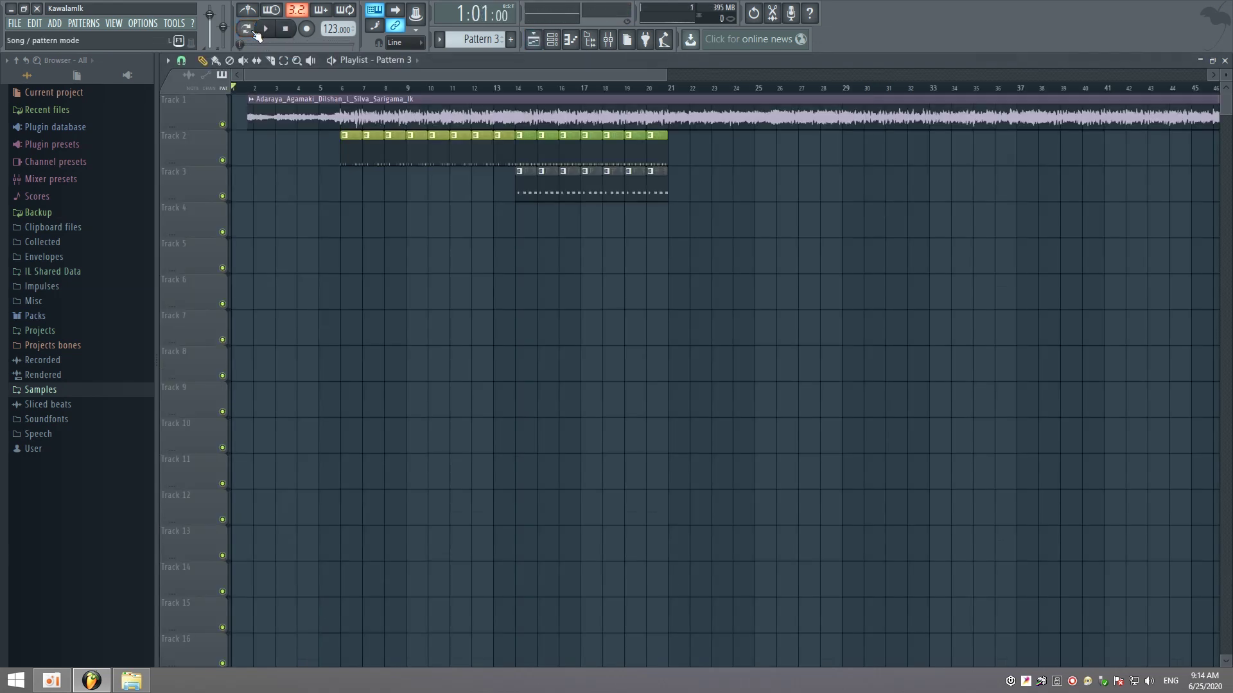
left_click(488, 92)
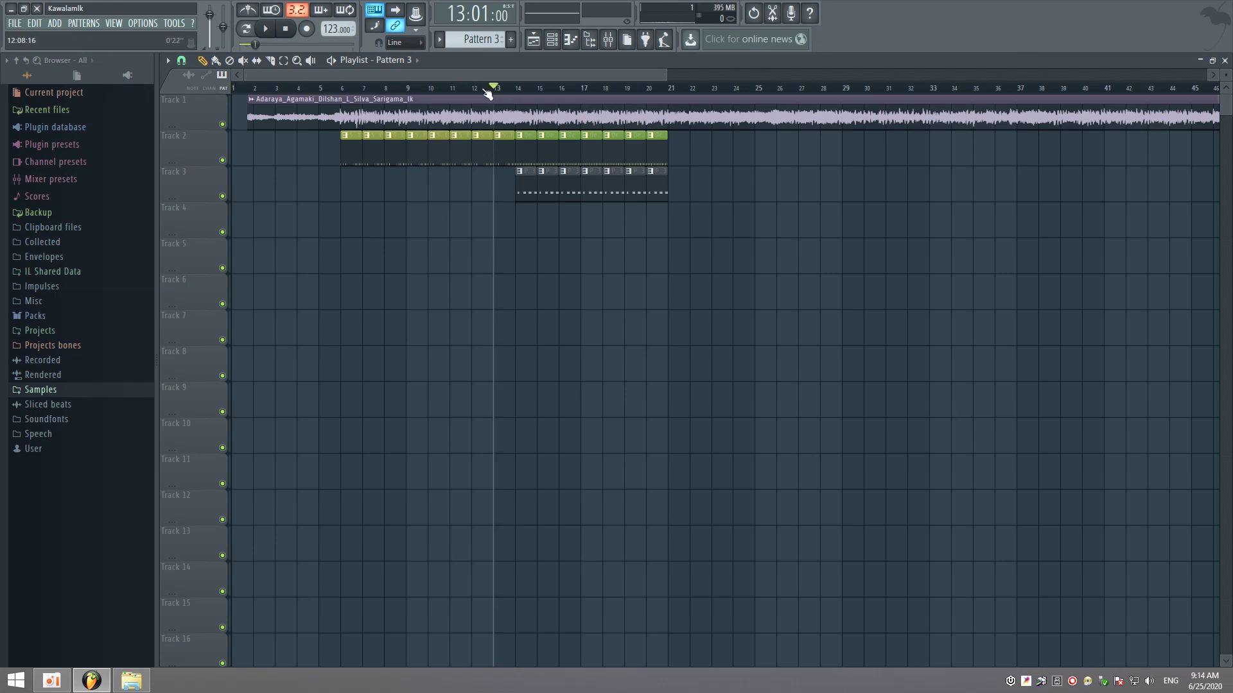
left_click(269, 36)
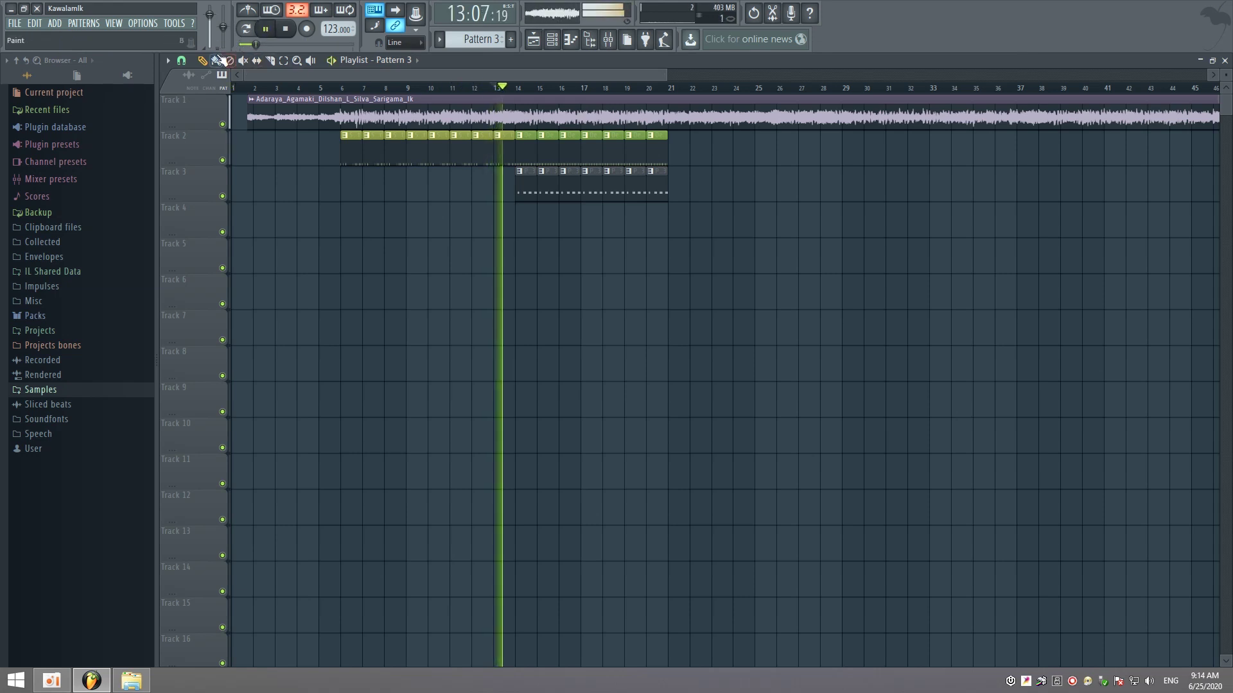
left_click(286, 29)
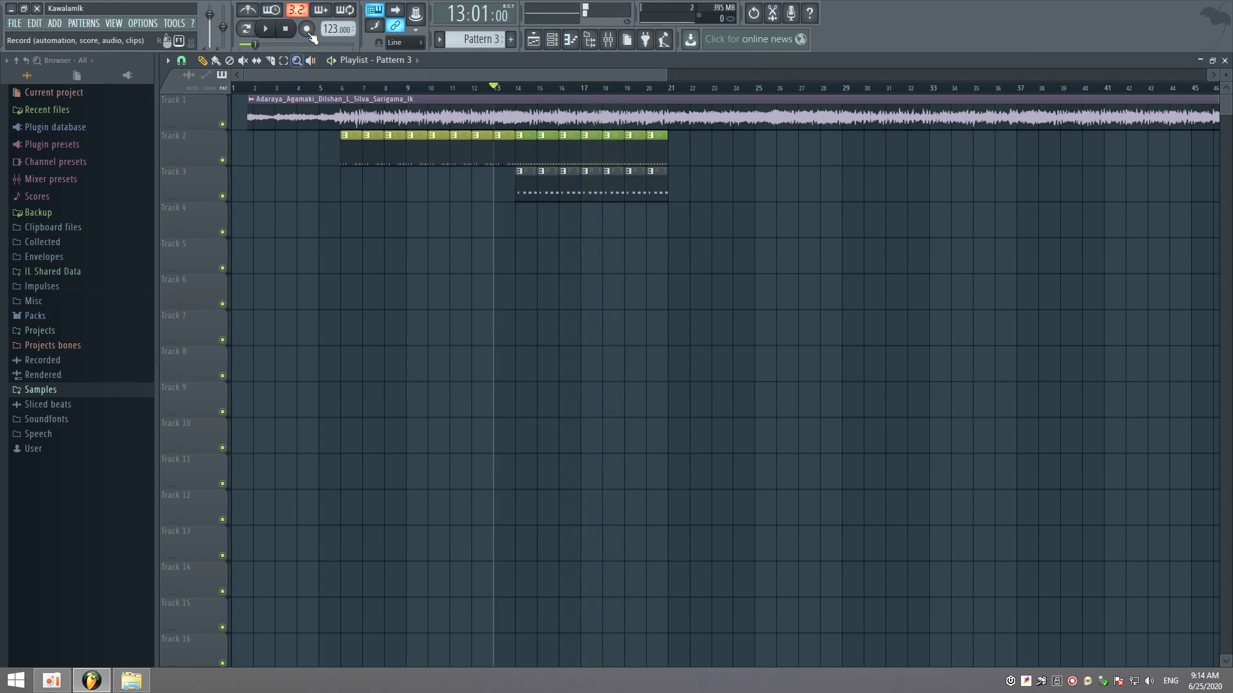
Review the Syntrus Bass and Harmless Bass plugin settings and audition E5 in the Syntrus Bass piano roll
key("F7")
key("F6")
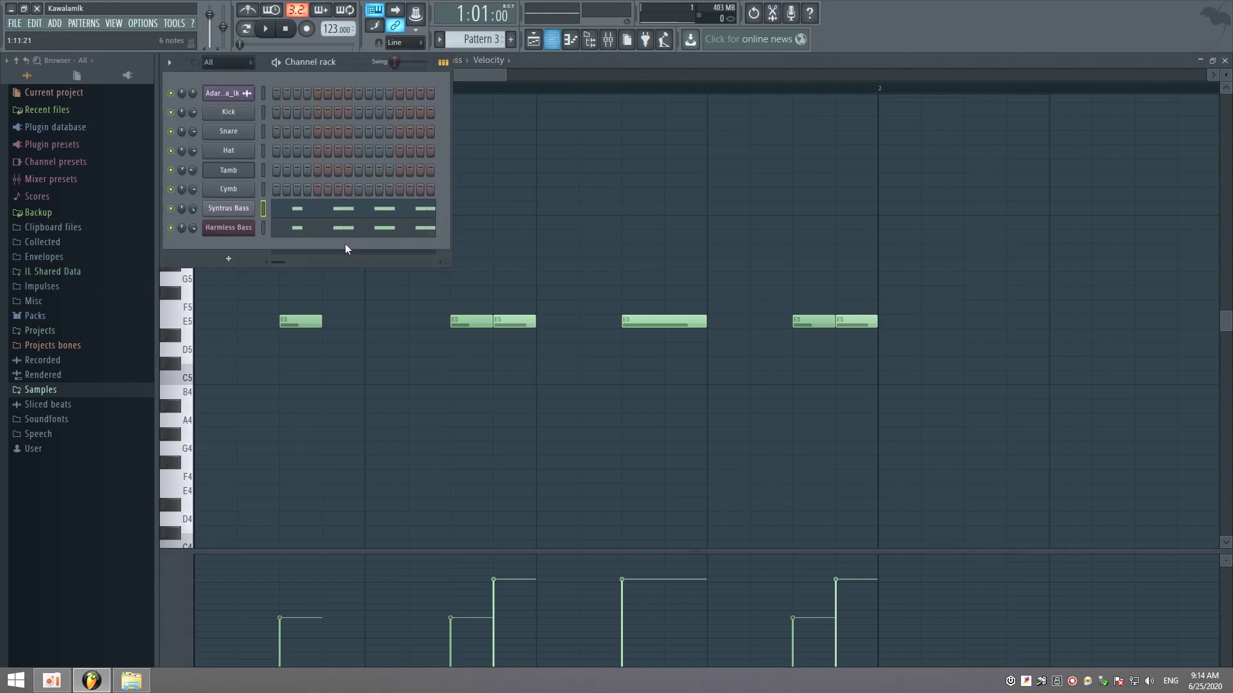
left_click(234, 207)
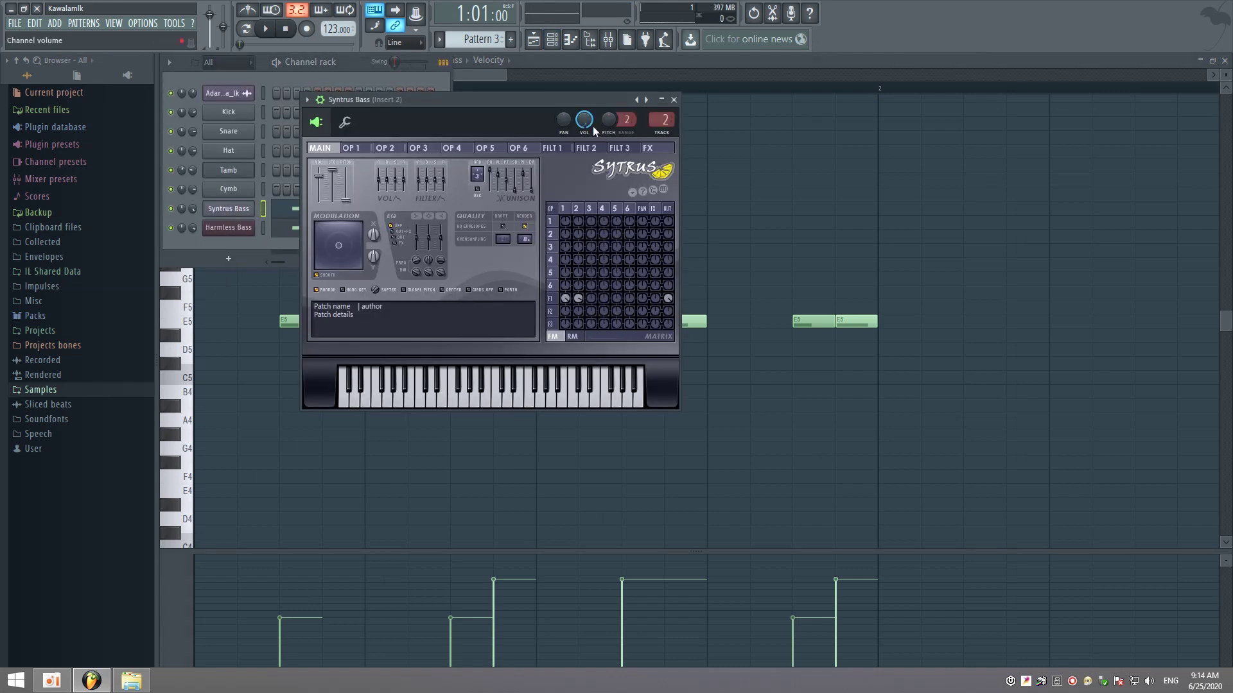
left_click(228, 227)
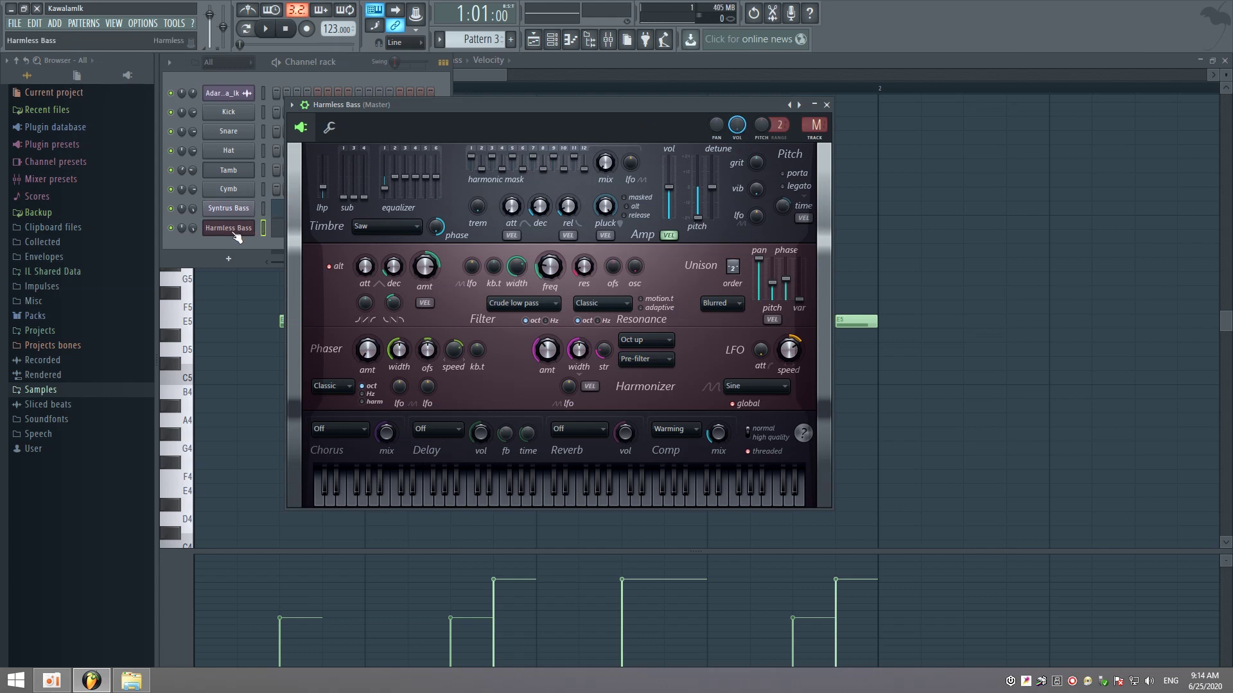
key("F7")
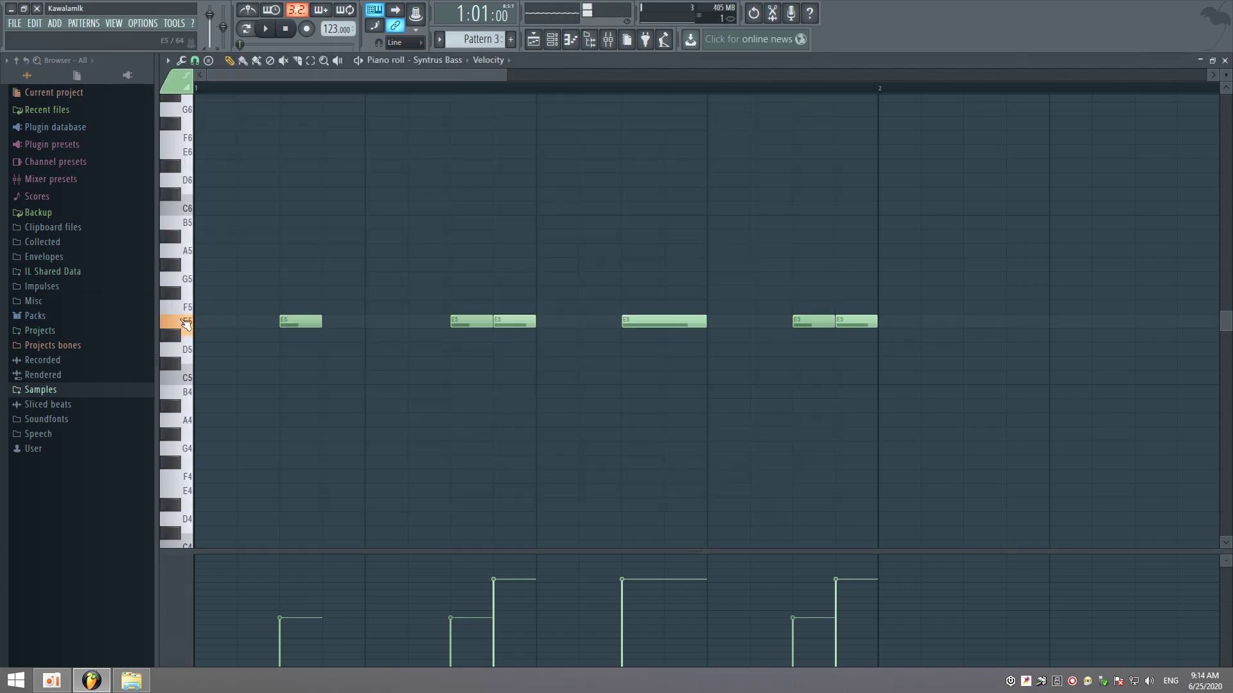
key("F6")
left_click(228, 209)
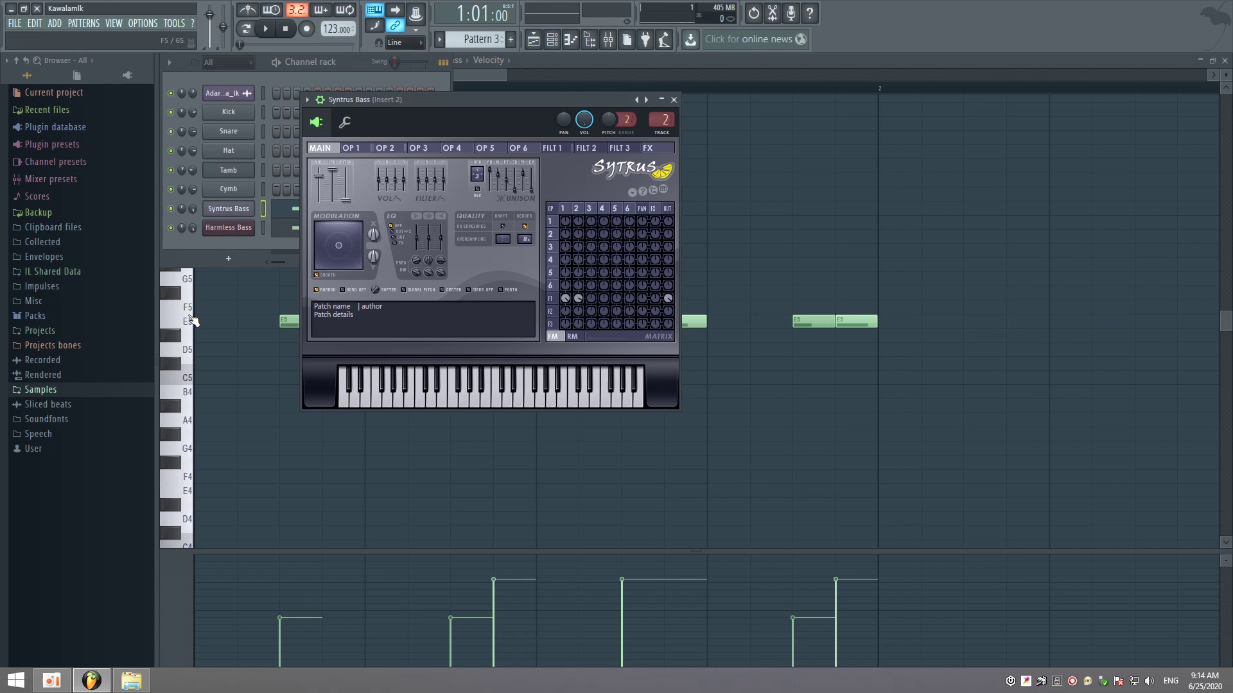
left_click(193, 321)
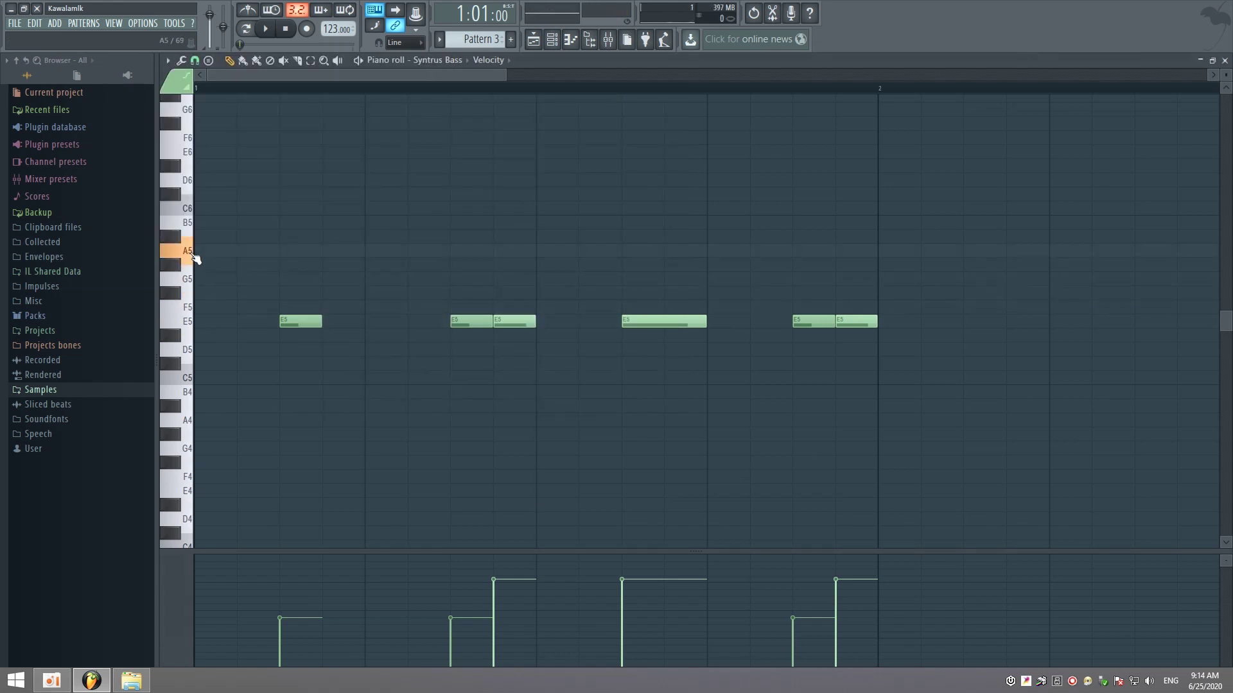
Mute the song on Track 1 and play the drums and bass in the playlist from bar 14
key("F6")
left_click(274, 37)
key("F5")
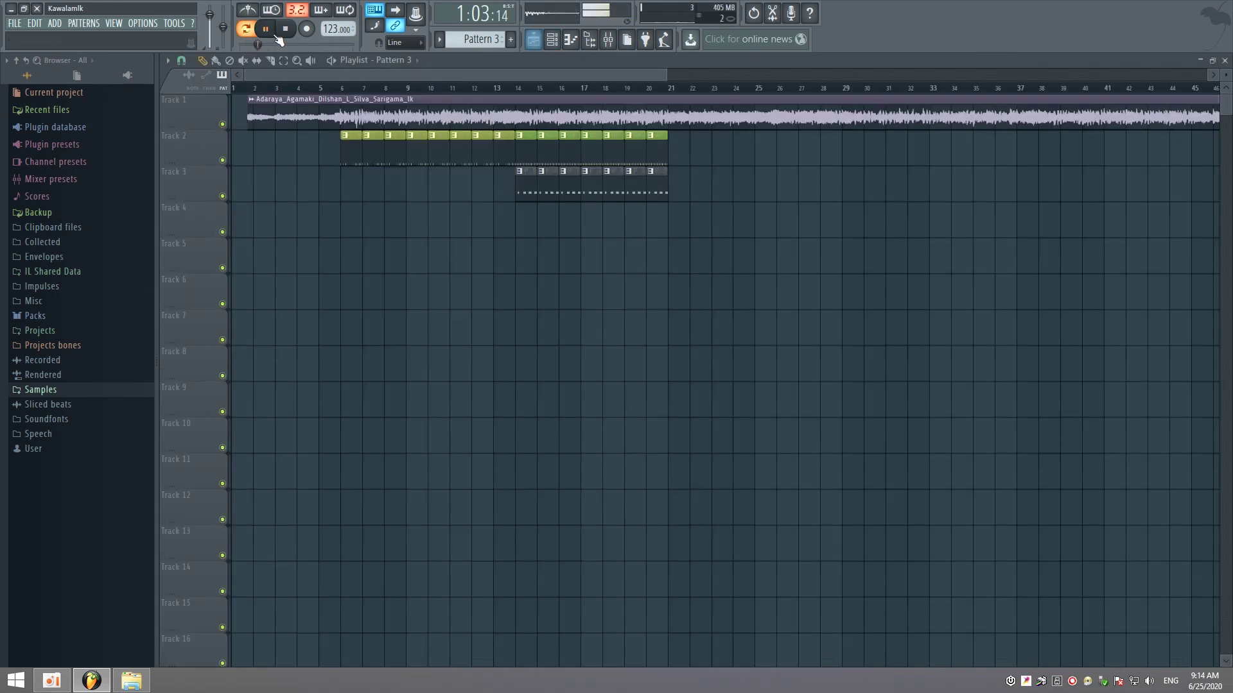
left_click(517, 89)
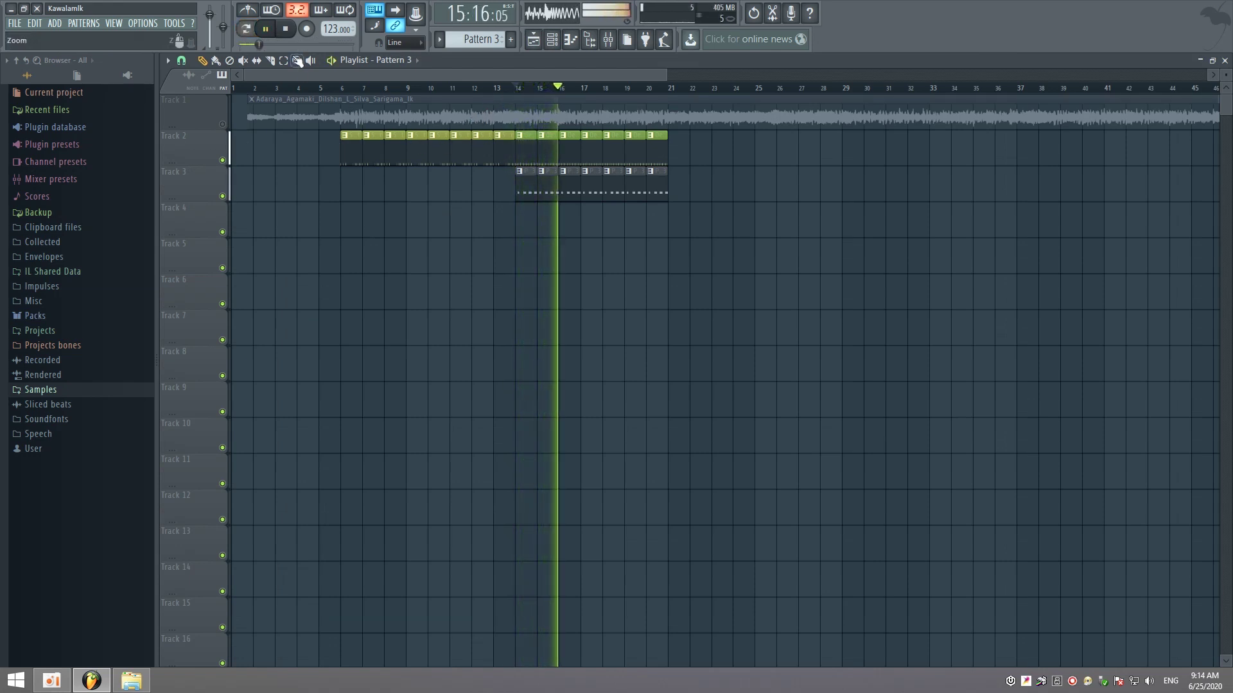
key("space")
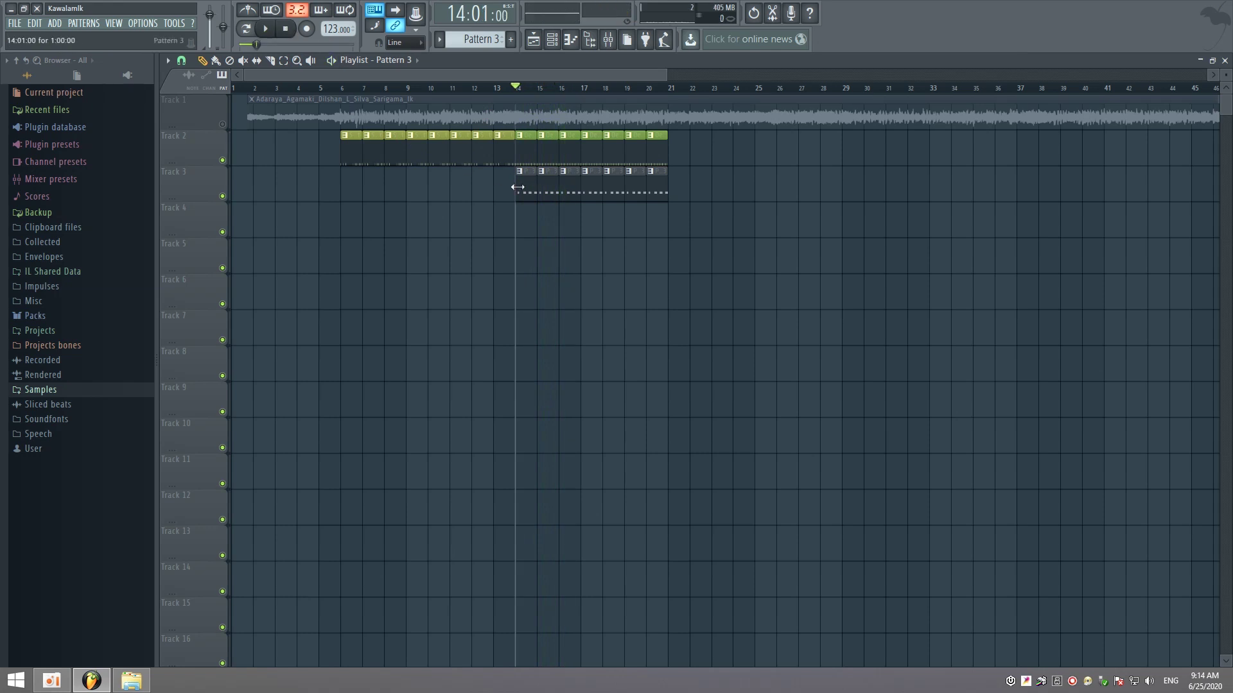
Route the Harmless Bass channel to mixer track 2 and play the arrangement briefly
key("F6")
left_click(236, 229)
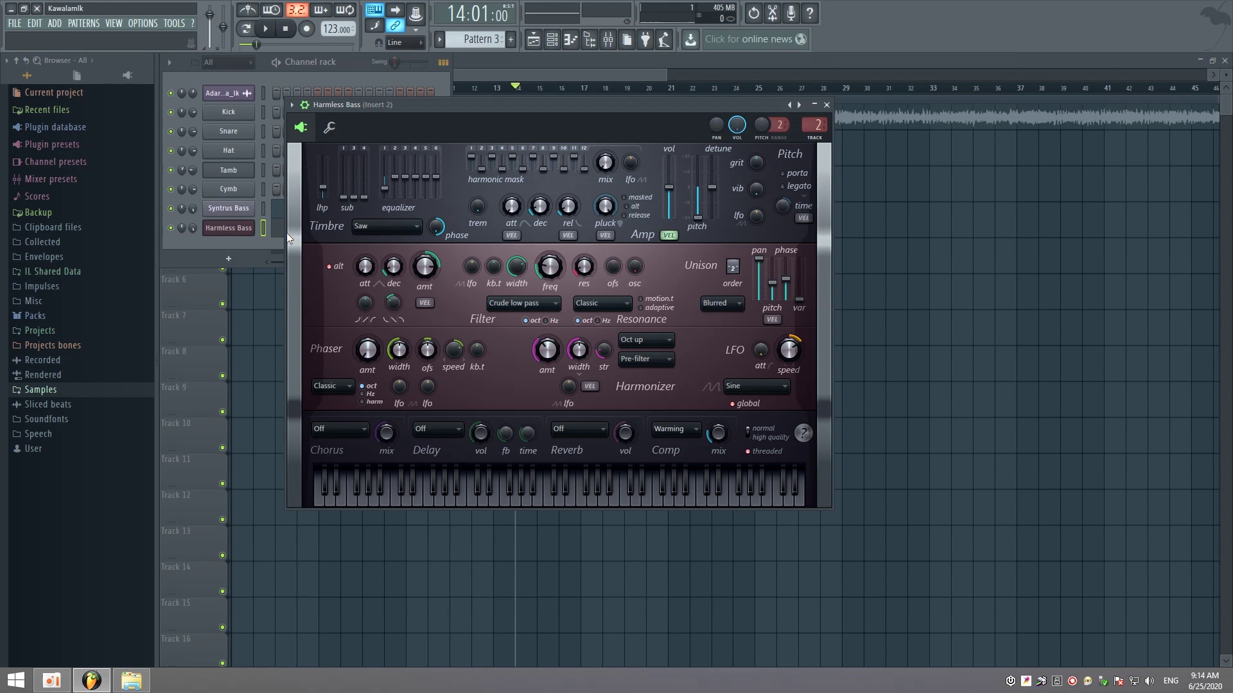
key("space")
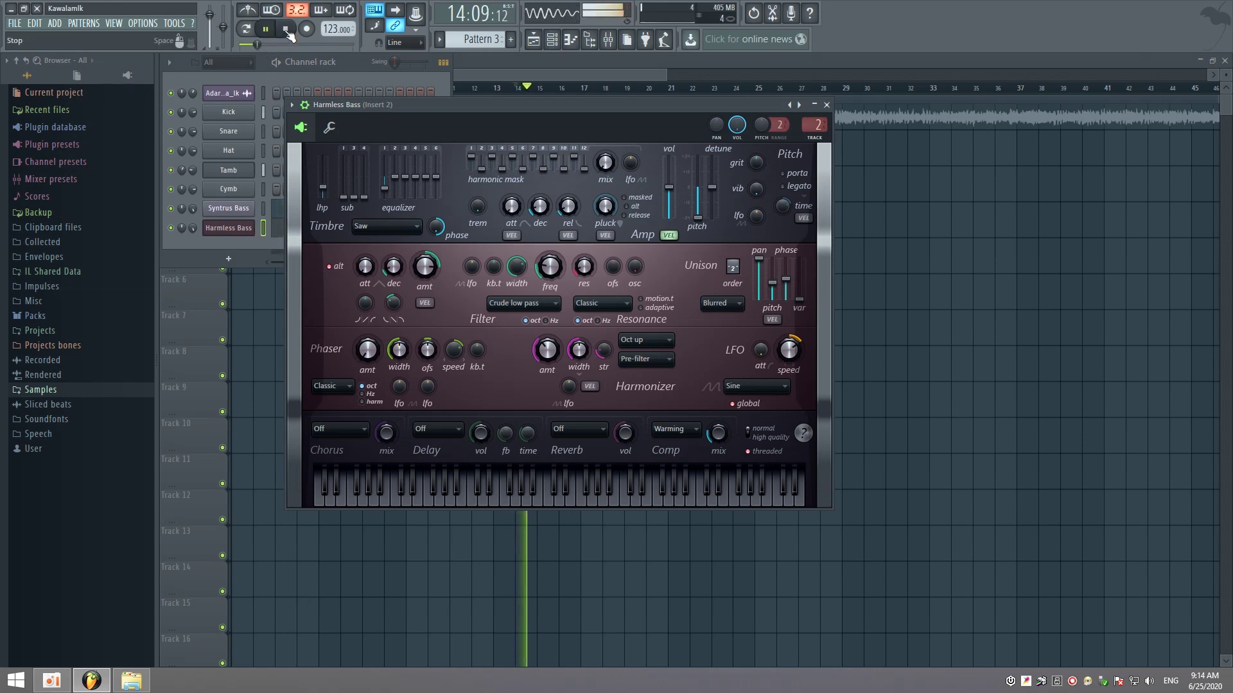
key("space")
Set the bandwidth of low-shelf band 1 to 61% in the Fruity parametric EQ 2 on Insert 2
key("F9")
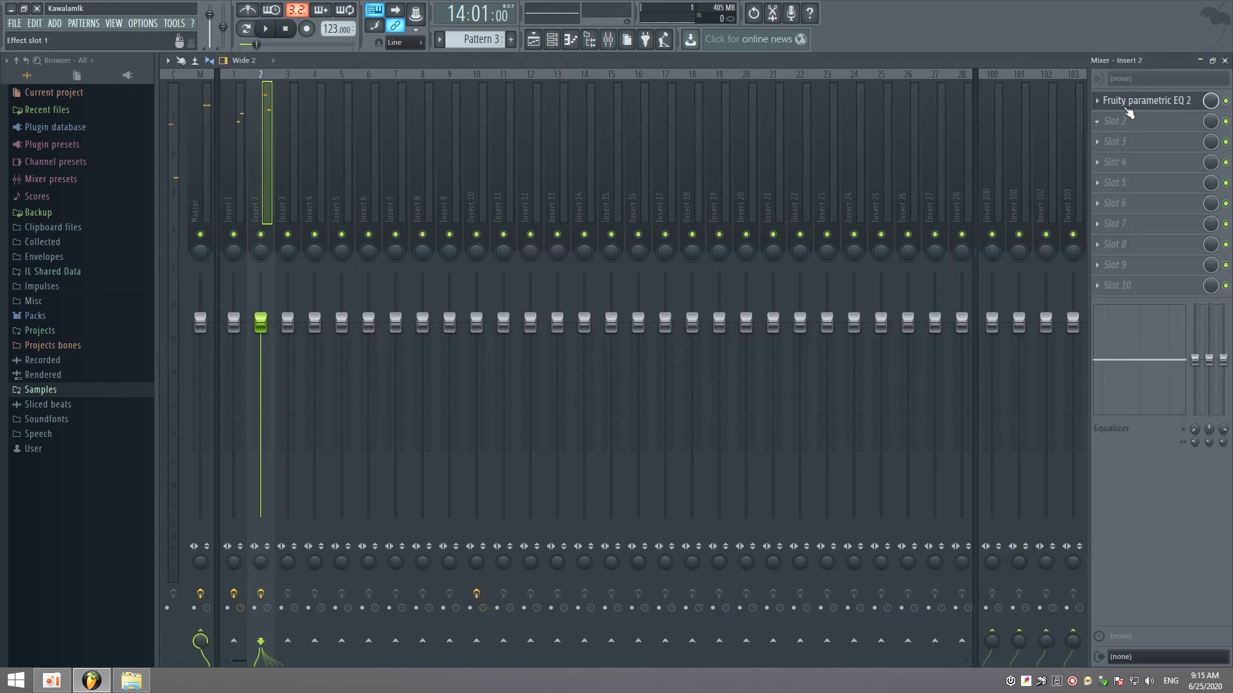
left_click(1128, 102)
left_click_drag(570, 403, 570, 393)
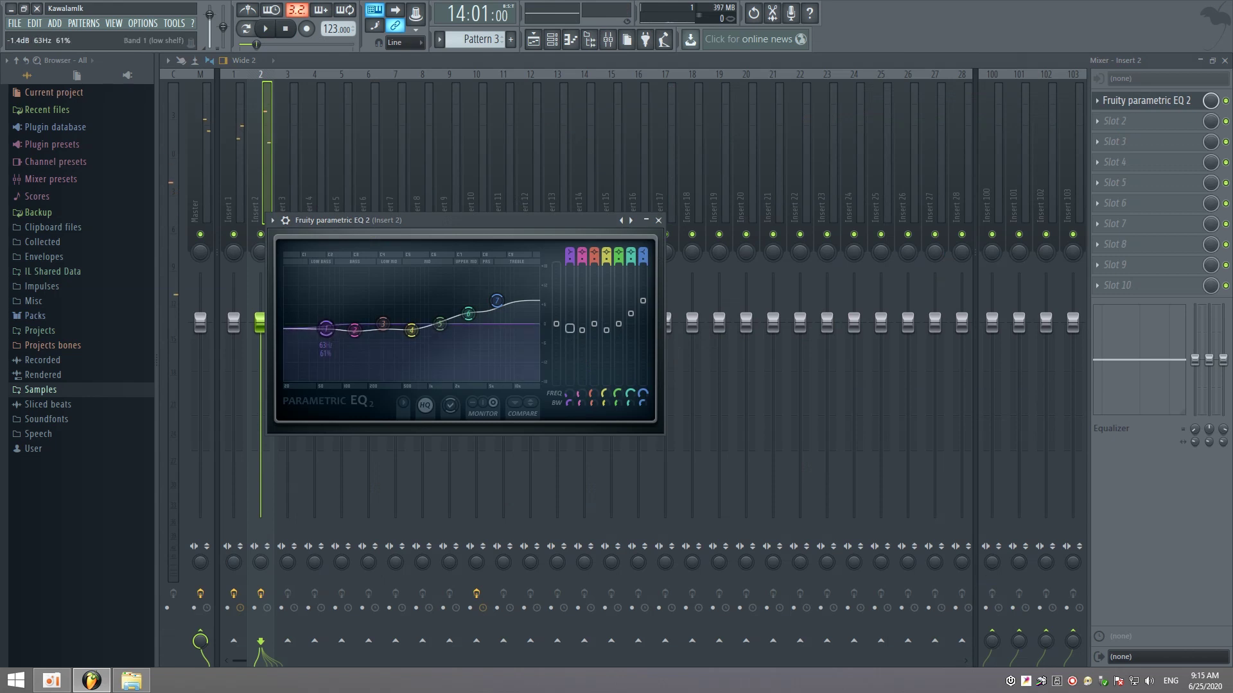
Play the arrangement from bar 14, unmute the song on Track 1, replay it and return playback to the start
key("F5")
left_click(265, 29)
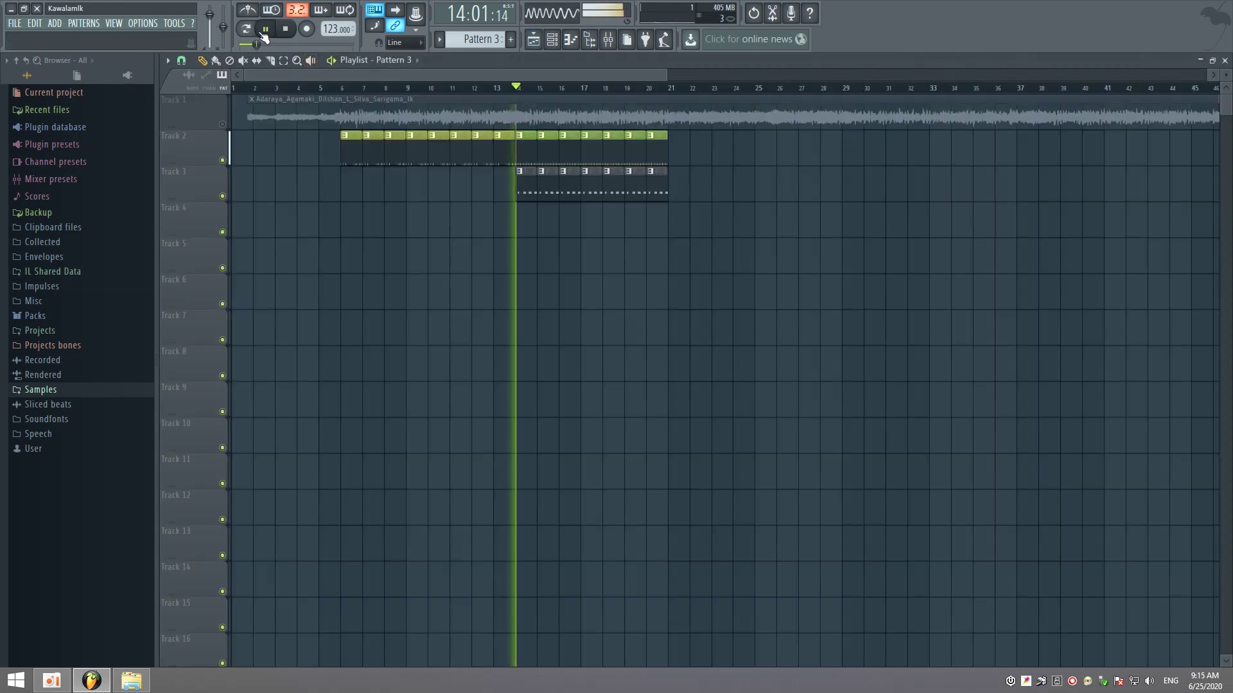
left_click(285, 29)
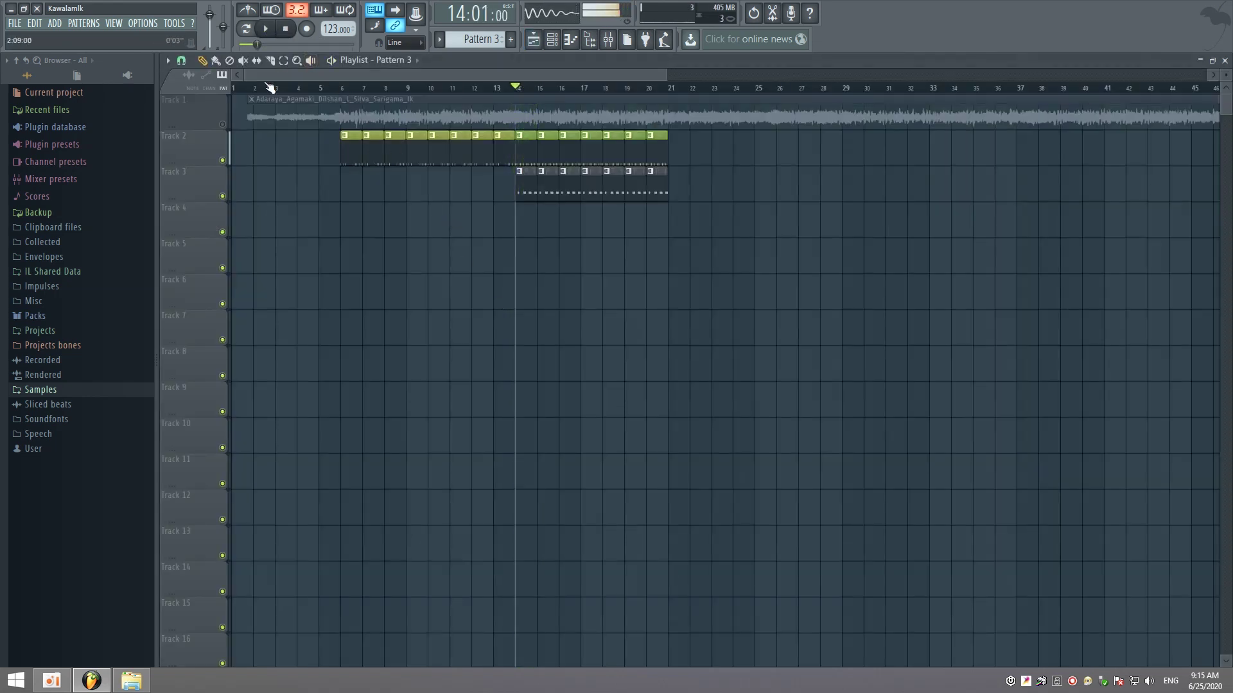
left_click(223, 125)
left_click(265, 28)
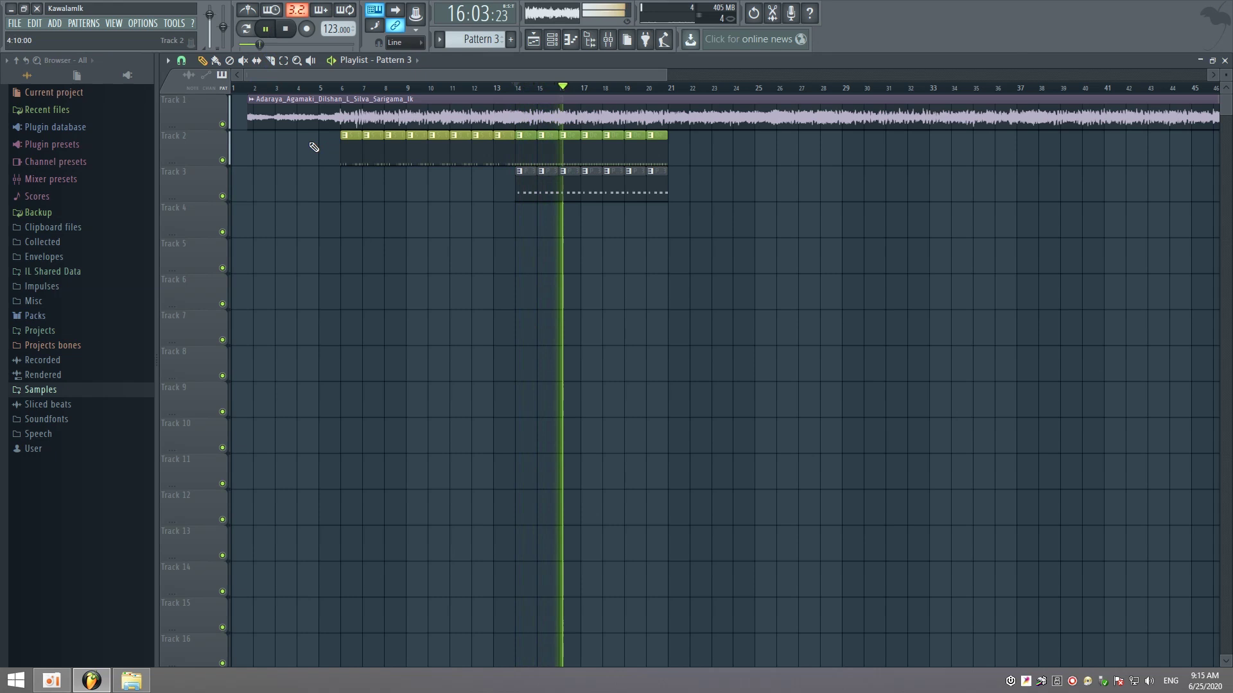
left_click(293, 33)
left_click(290, 31)
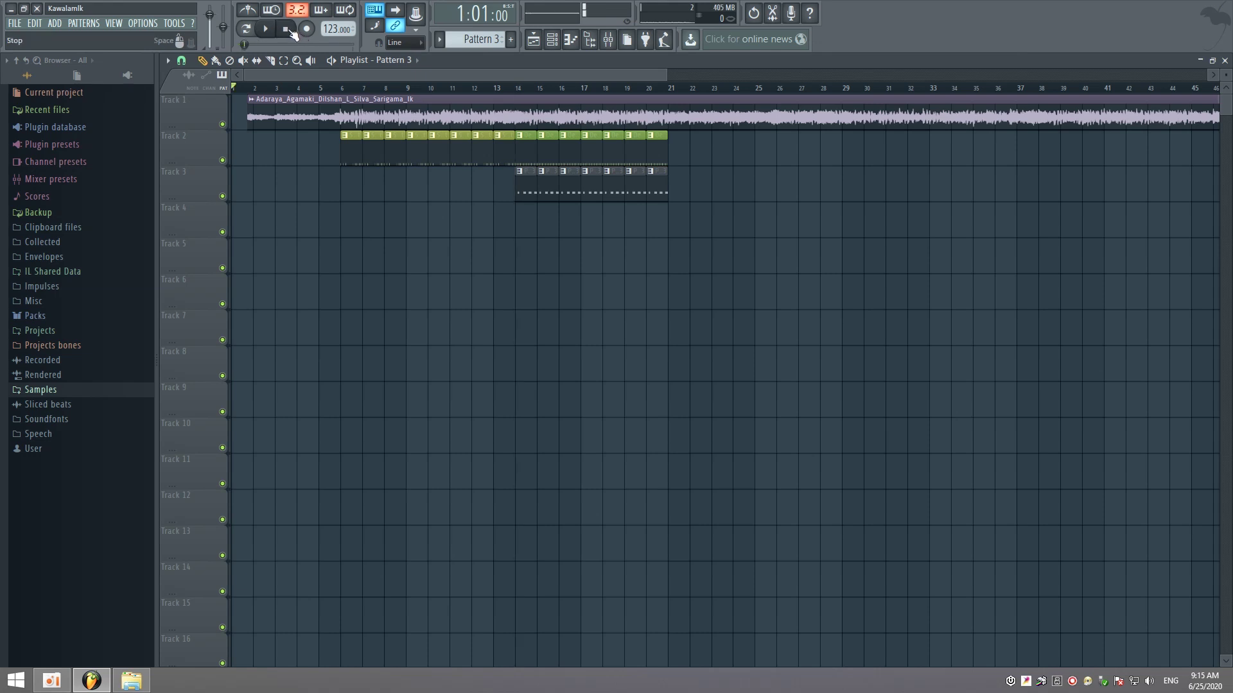
Rename Pattern 3 as Bass and give it a pinkish-red color
scroll(581, 166, "up", 2)
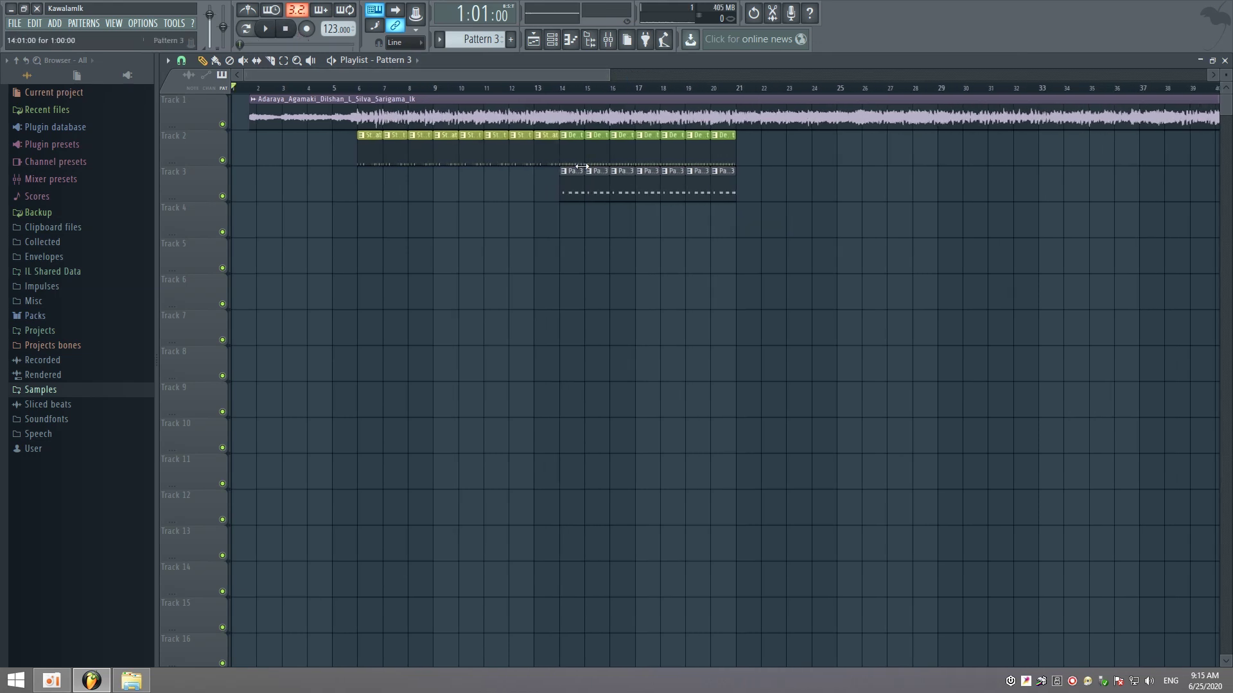
left_click(565, 173)
left_click(591, 232)
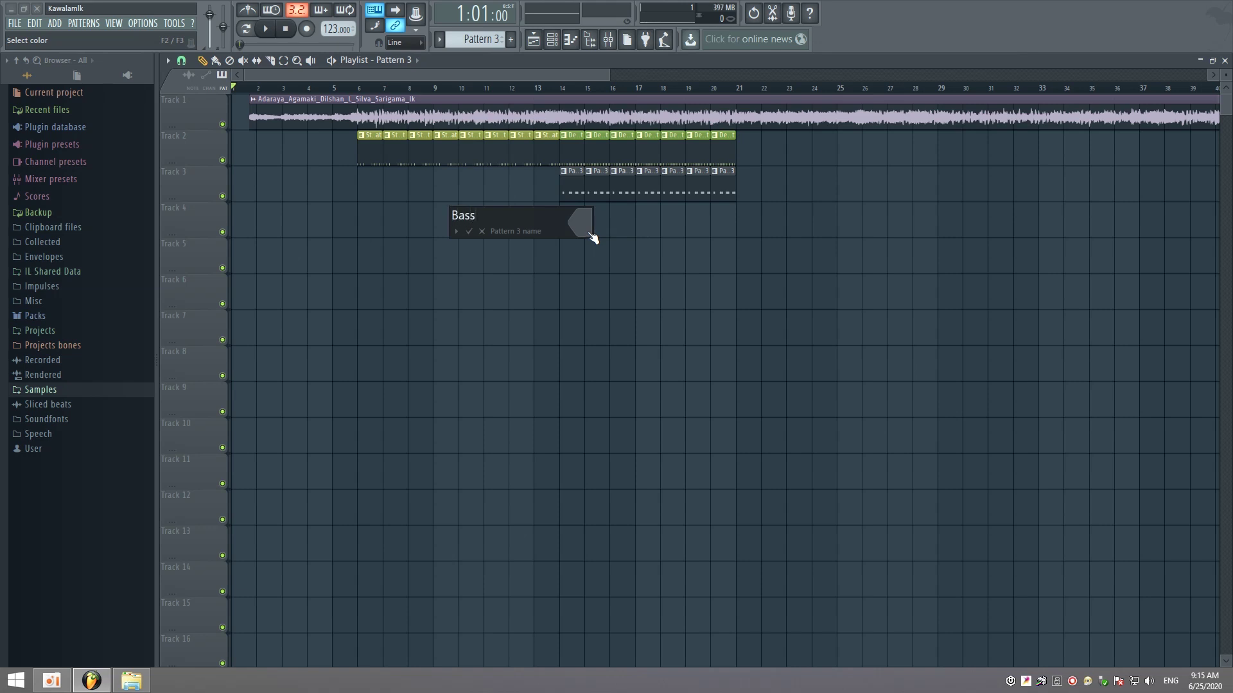
left_click(591, 236)
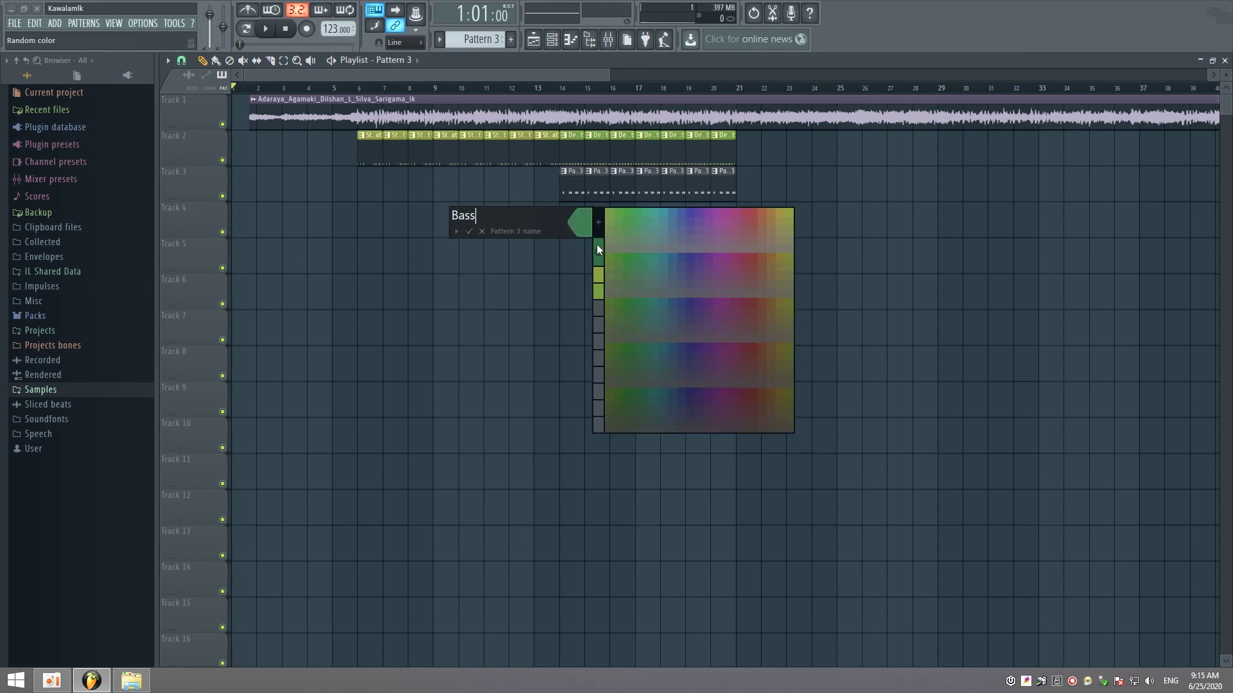
left_click(749, 216)
key("Return")
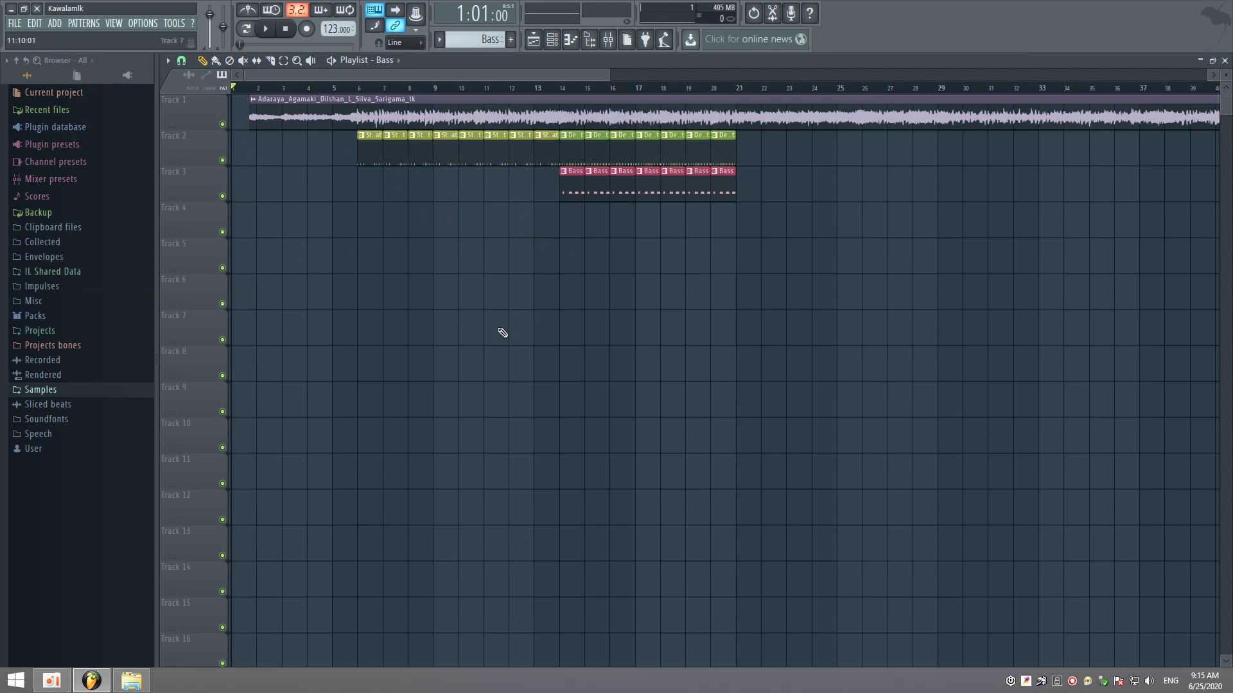
Save the project as Adaraya Agamaki in the Projects folder
key("ctrl+s")
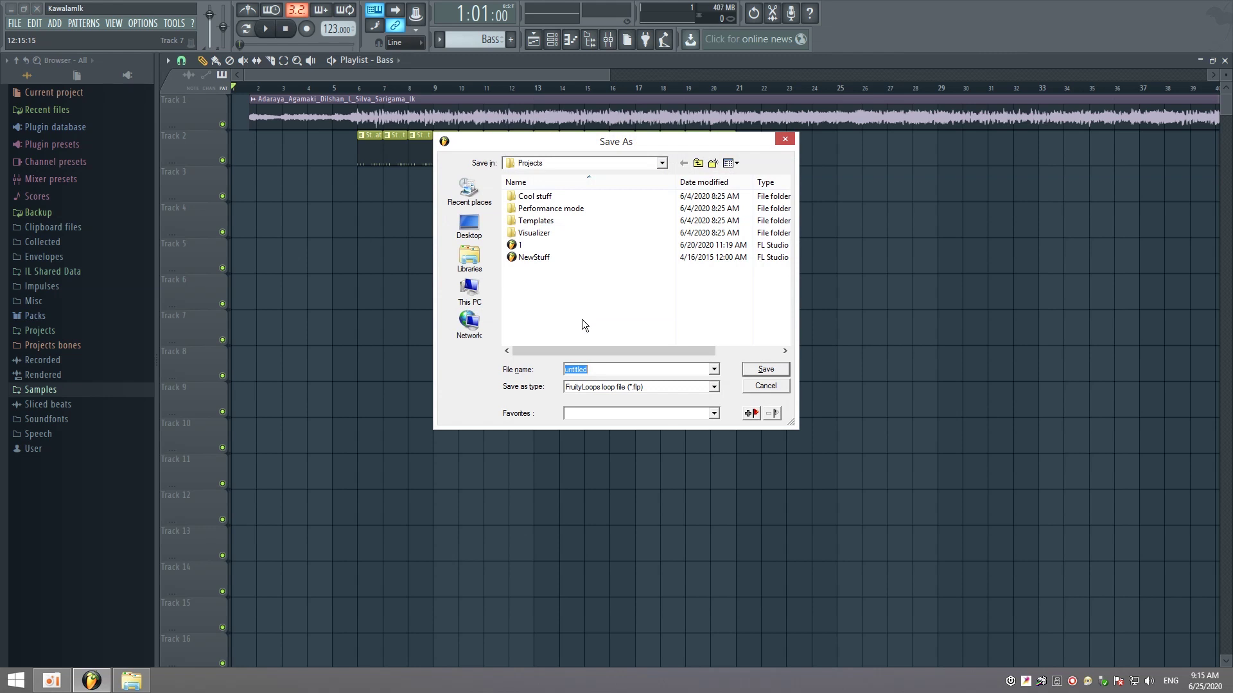
type("Adaraya Agamaki")
left_click(748, 371)
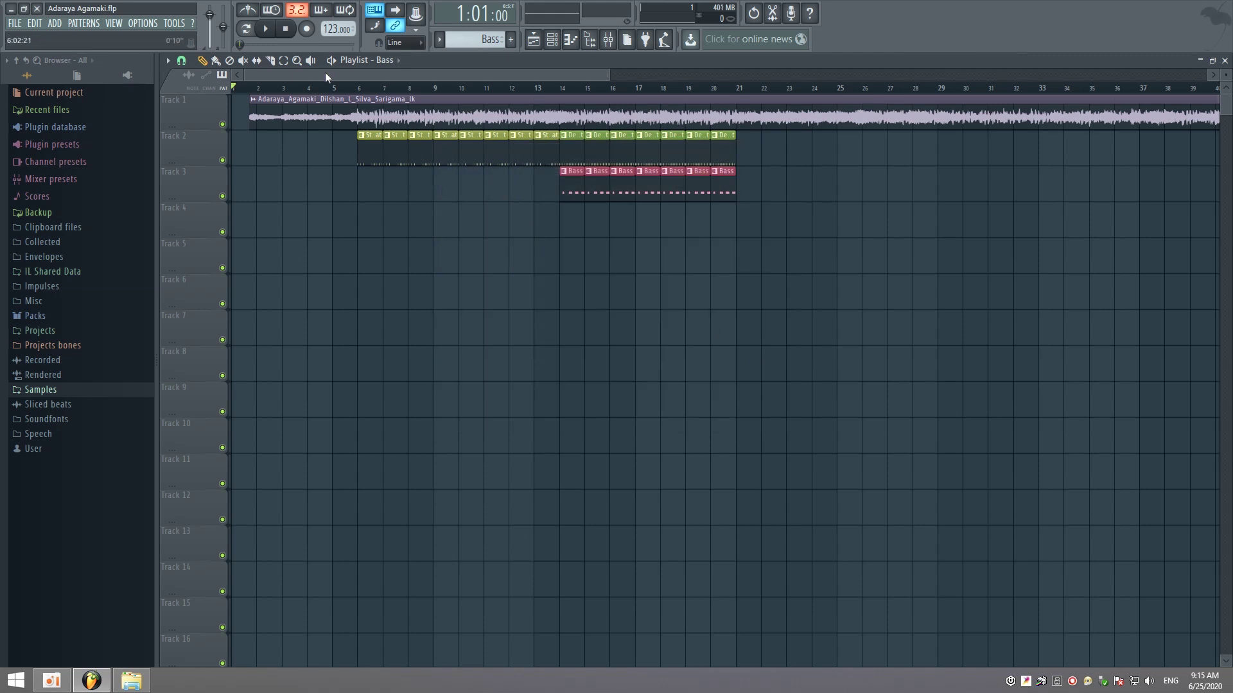
Fill Track 2 with repeated Default Beat clips from bar 21 up to bar 31 while playing the arrangement from bar 21
left_click_drag(610, 75, 578, 76)
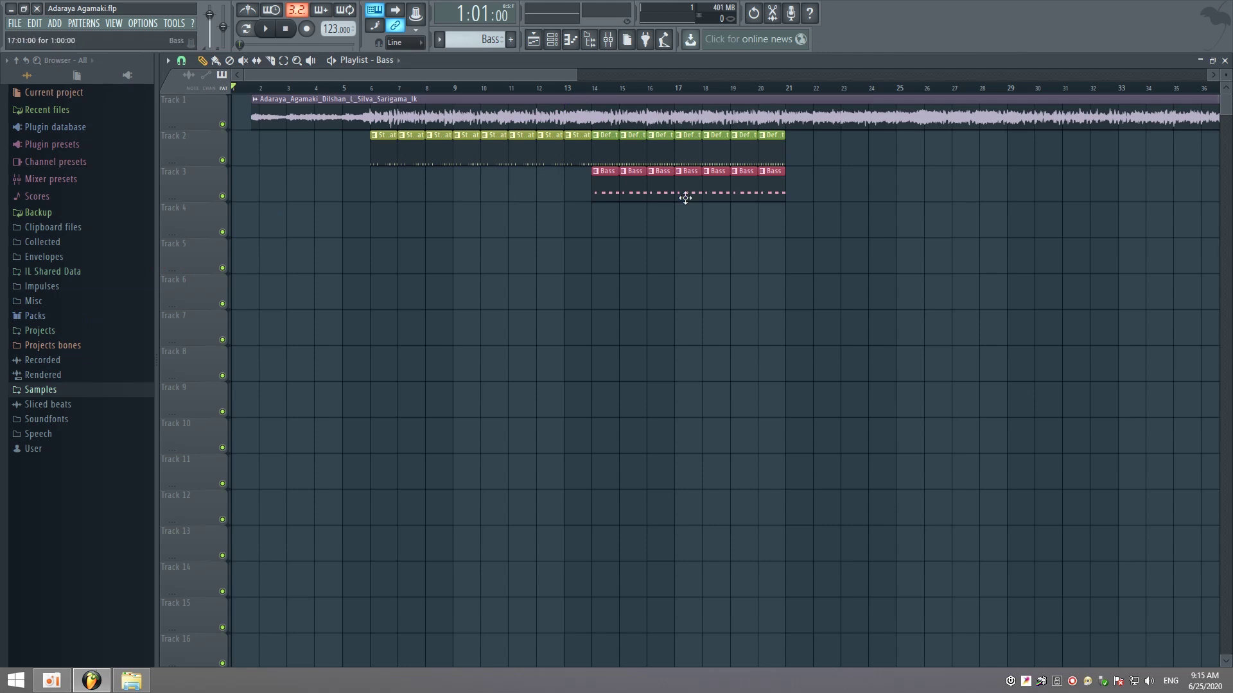
left_click(772, 156)
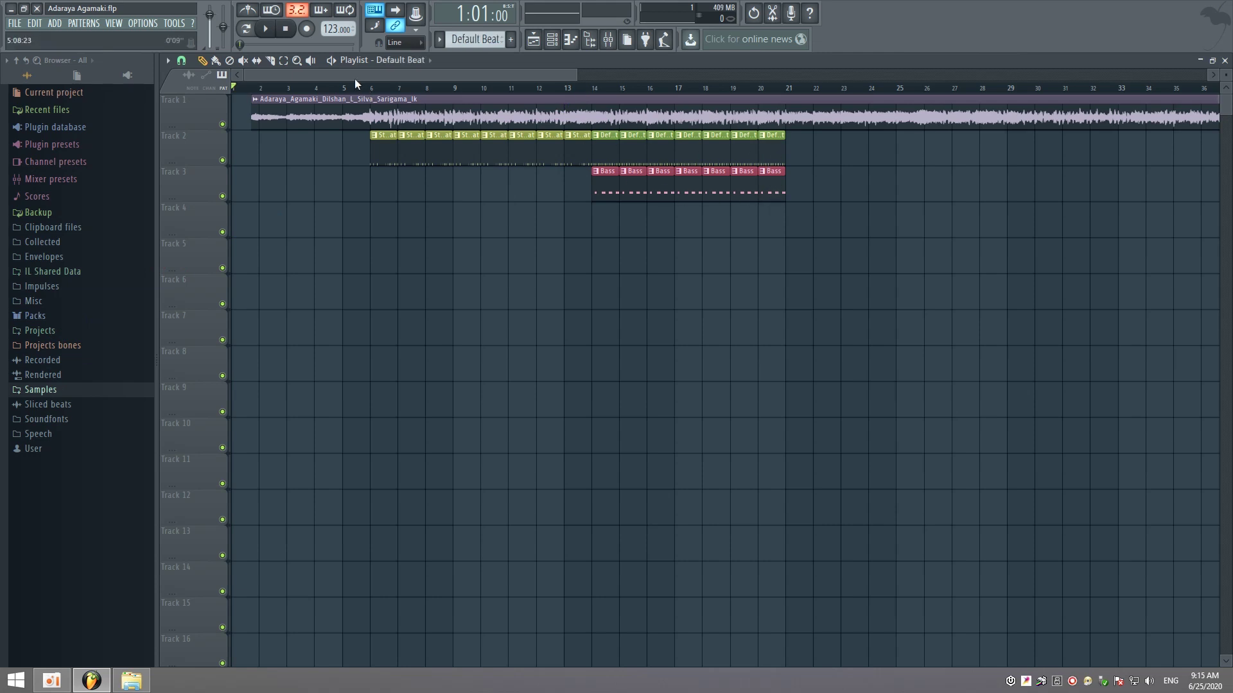
left_click_drag(354, 78, 467, 93)
left_click(466, 90)
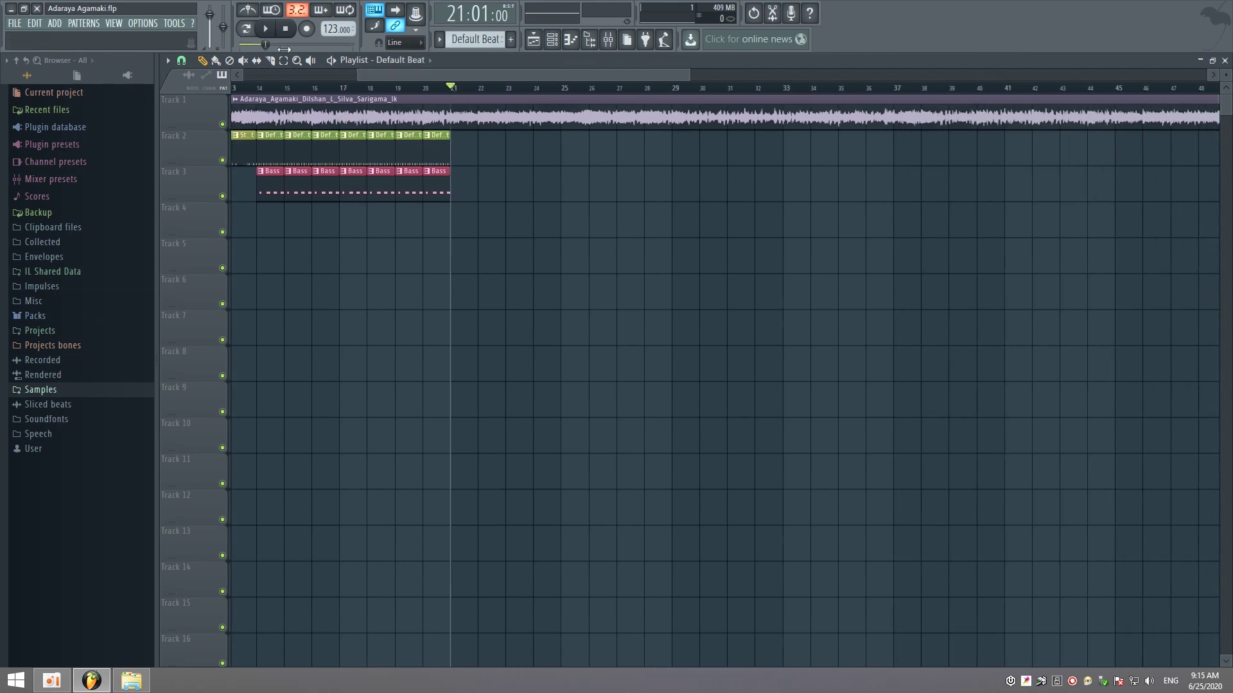
left_click(265, 29)
left_click_drag(461, 157, 719, 153)
left_click(438, 183)
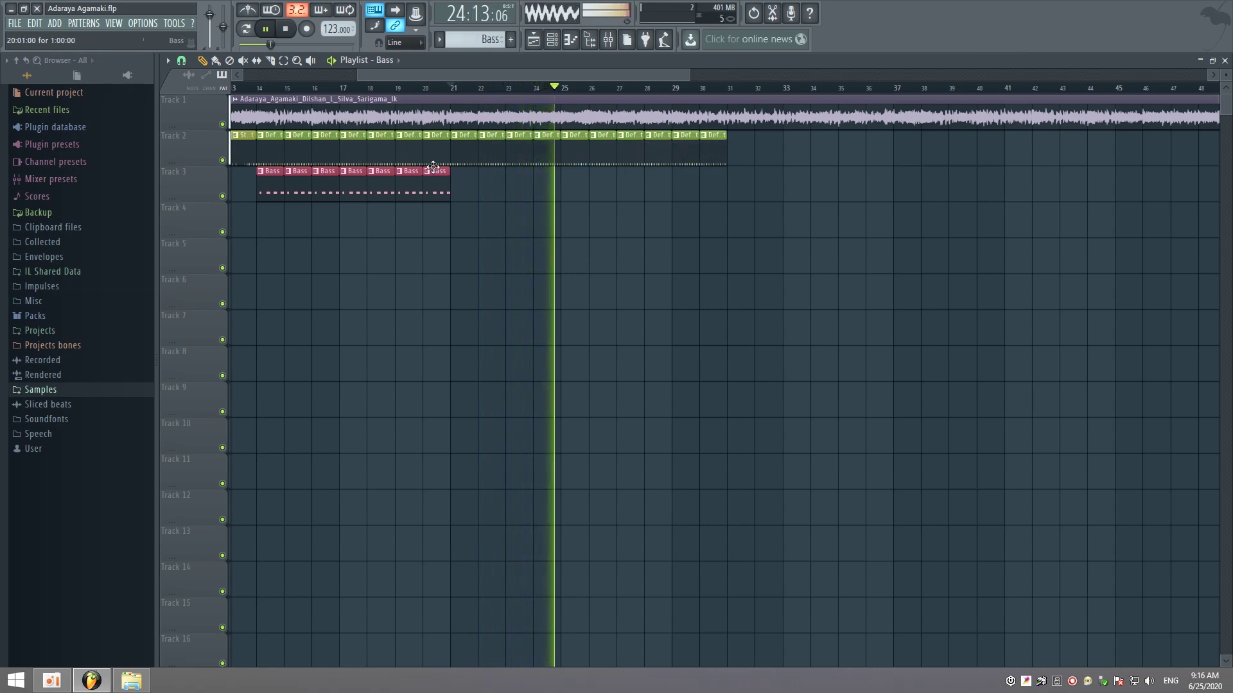
left_click(287, 32)
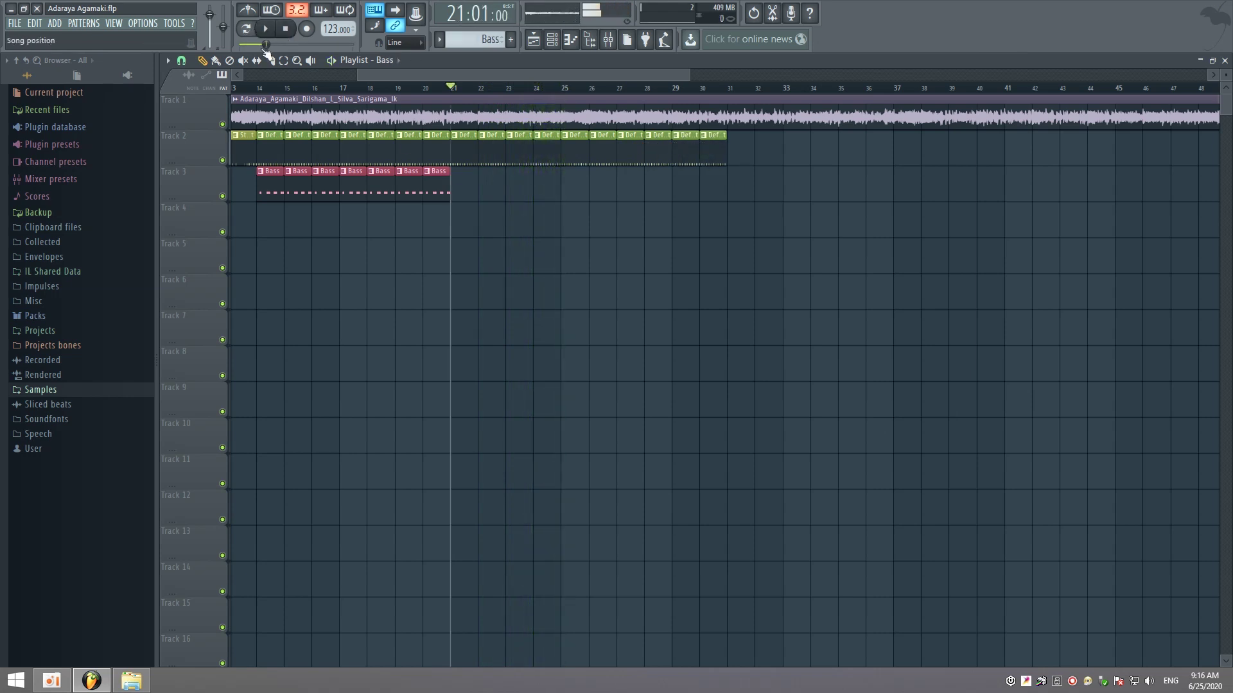
Set the Fruity delay bank's mix level on Insert 10 to 35% and play the arrangement briefly from bar 21
left_click(216, 60)
key("F9")
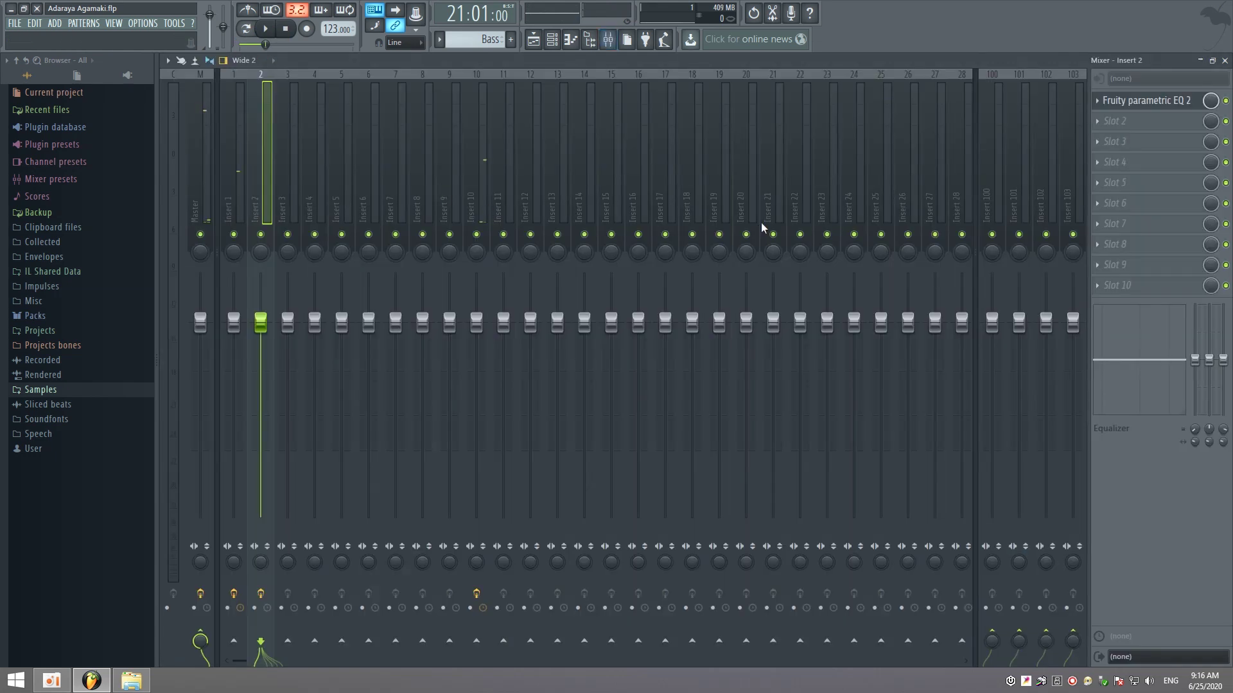
left_click(473, 200)
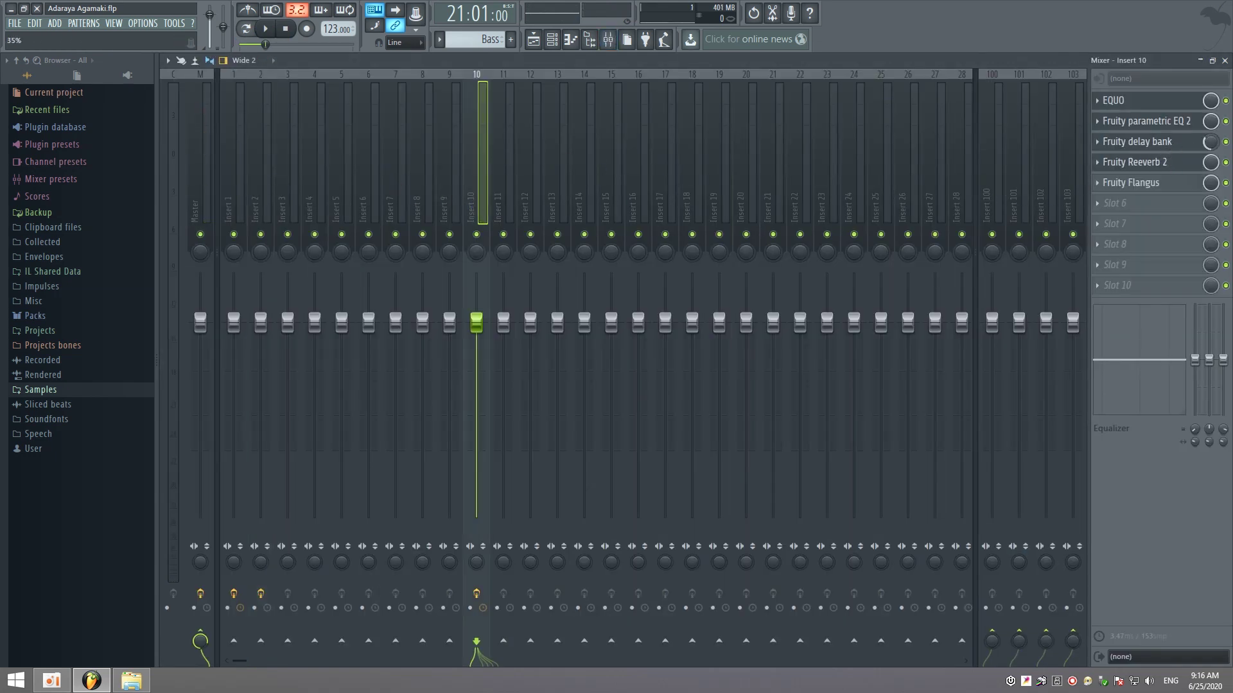
key("F9")
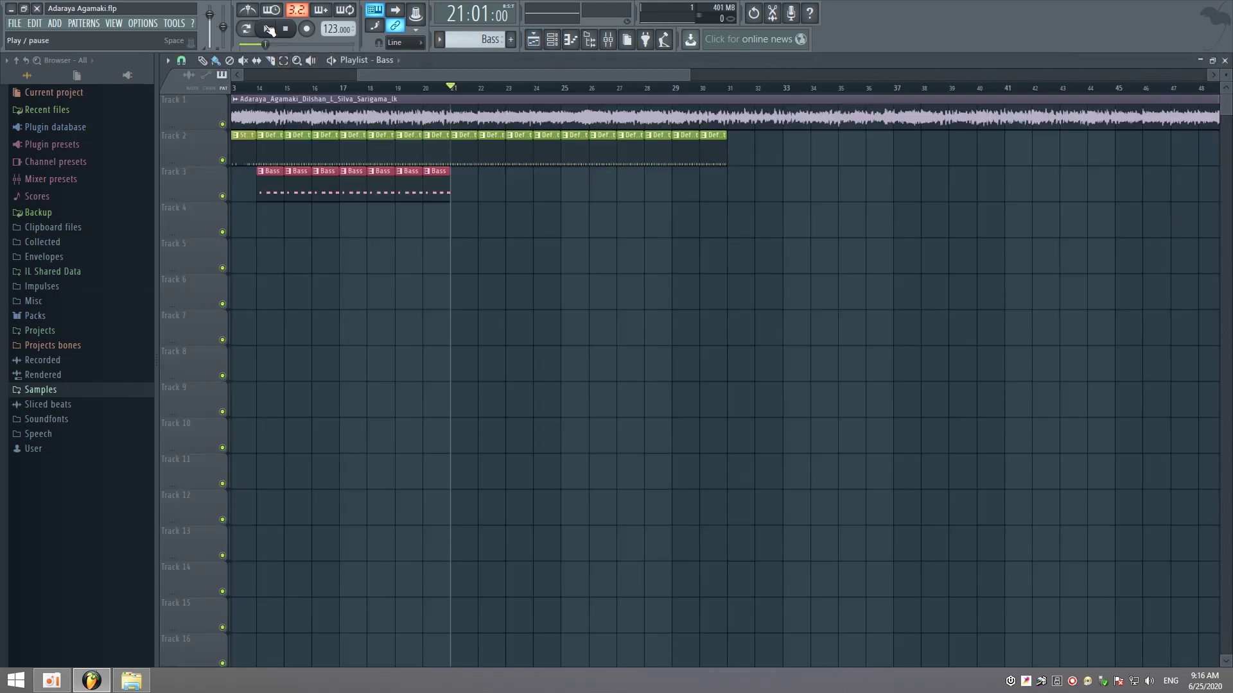
left_click(268, 28)
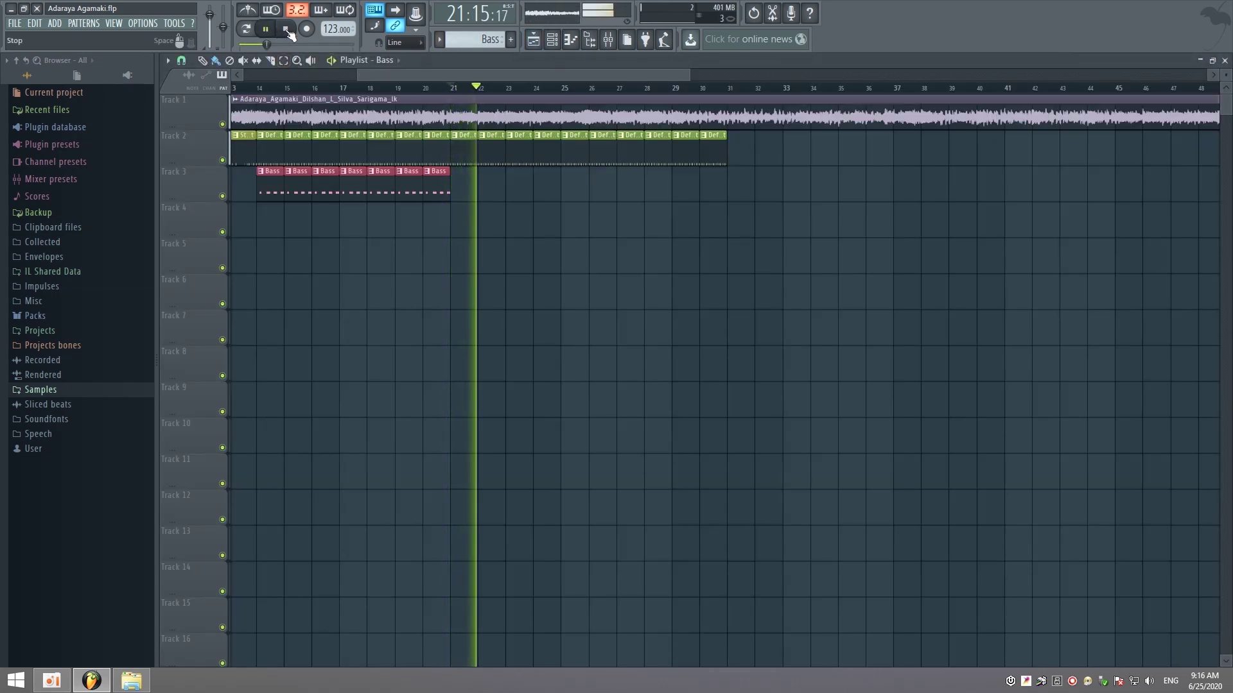
left_click(286, 29)
Start a new empty pattern and place the Cymb sample on Track 3 at bar 6
left_click_drag(405, 75, 262, 86)
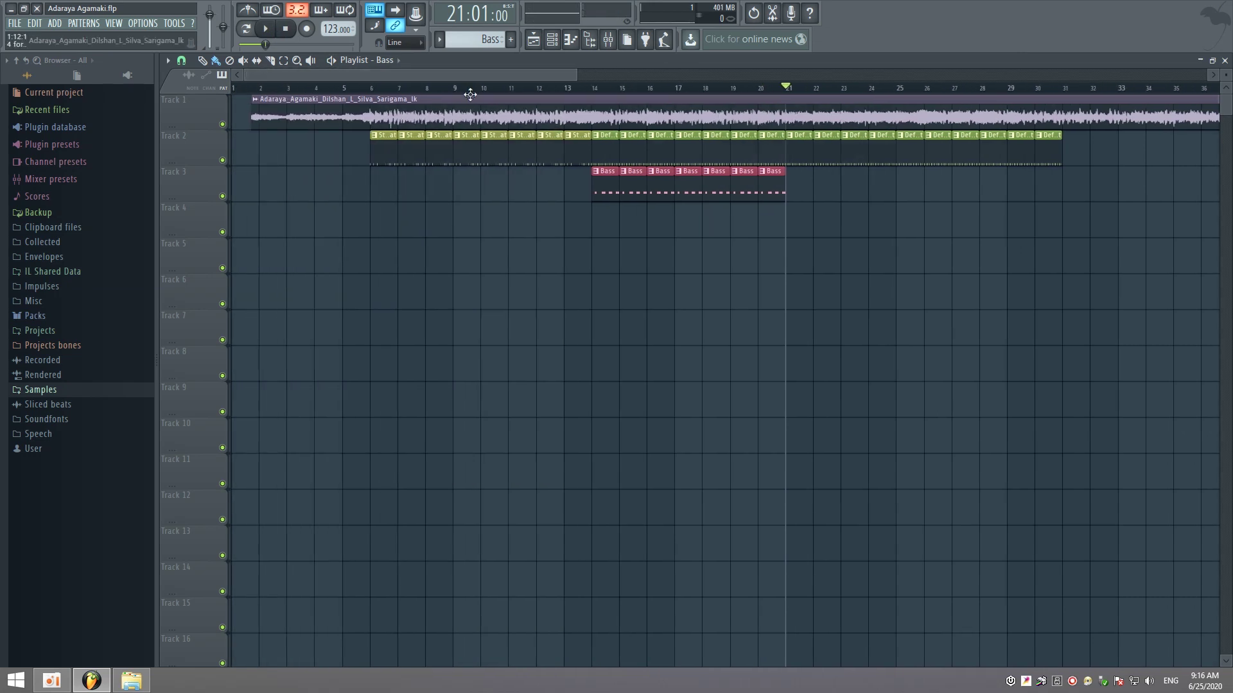
key("F4")
key("F6")
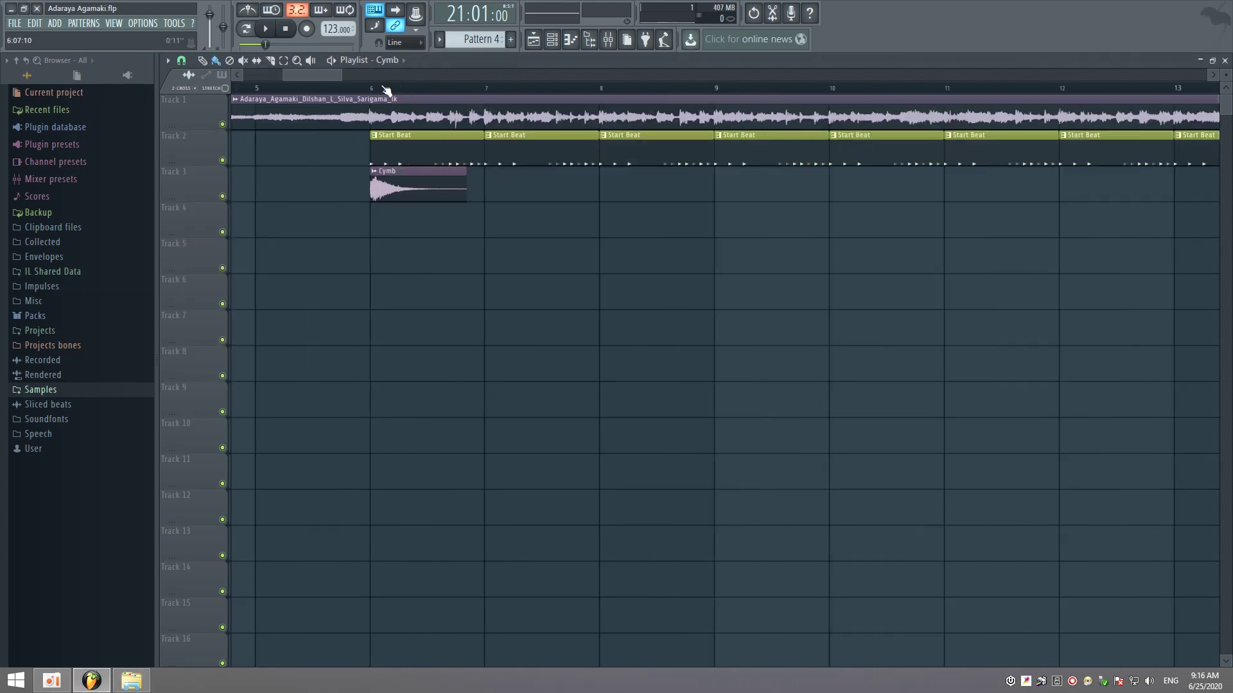
left_click_drag(496, 187, 522, 213)
scroll(522, 213, "up", 5)
Route the Cymb channel to mixer track 3 and set its time stretching mode to Auto
double_click(389, 186)
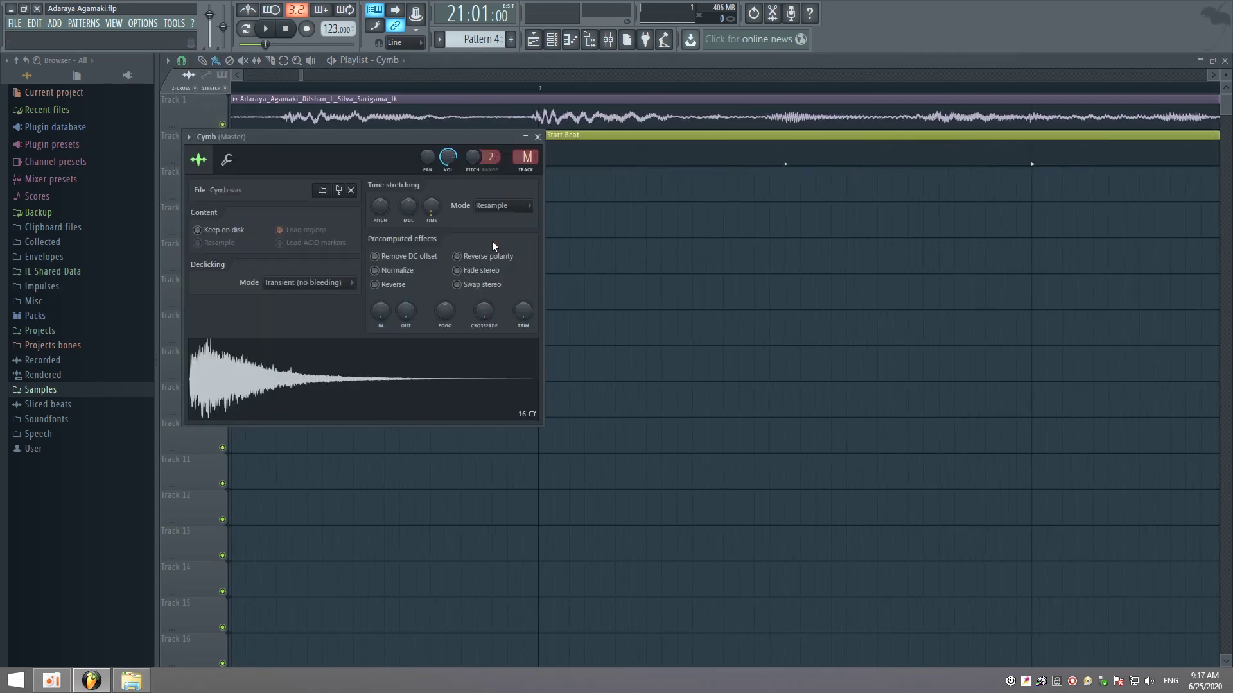
left_click_drag(526, 157, 526, 147)
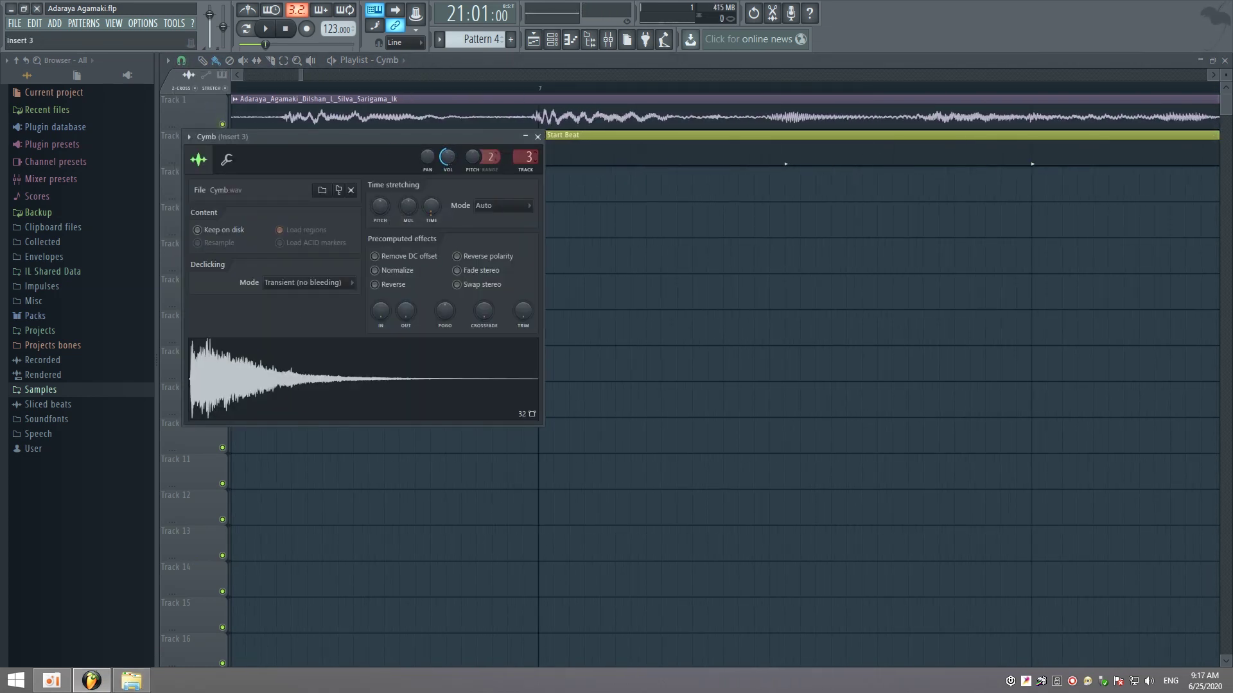
Add Fruity parametric EQ 2 to Insert 3 and shape its bands into a rising curve, cutting the lows and boosting the highs
left_click(608, 40)
key("alt+p")
mouse_move(652, 517)
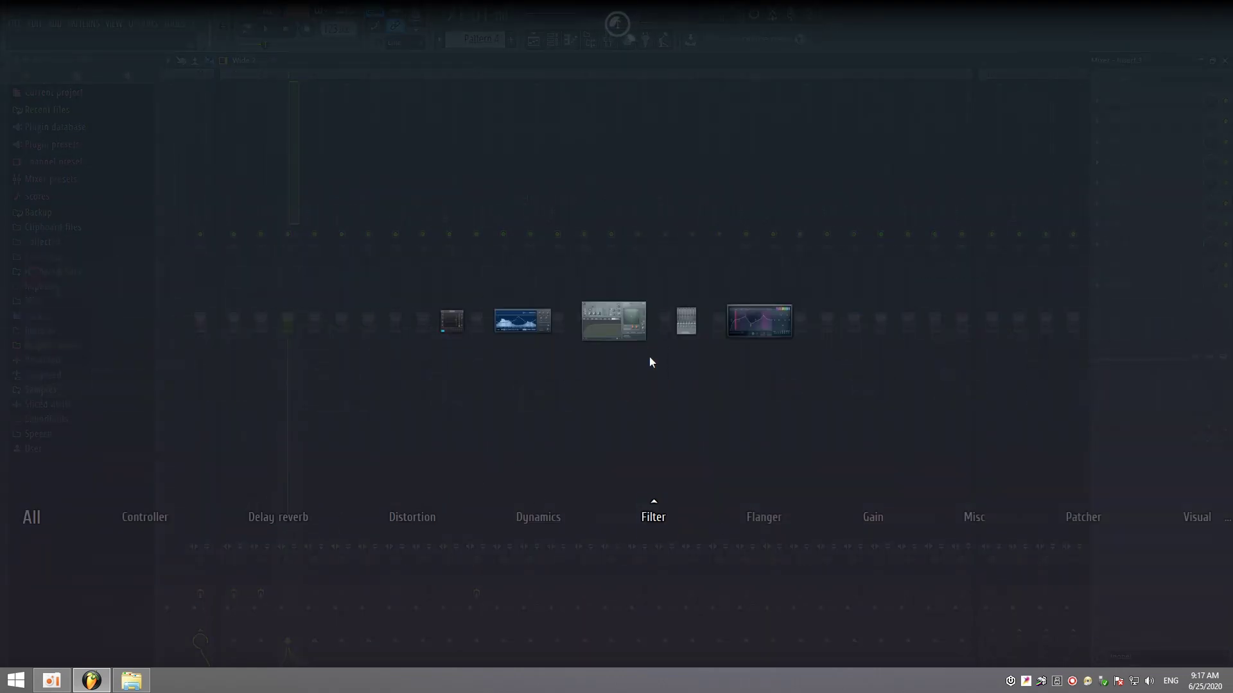
left_click(771, 347)
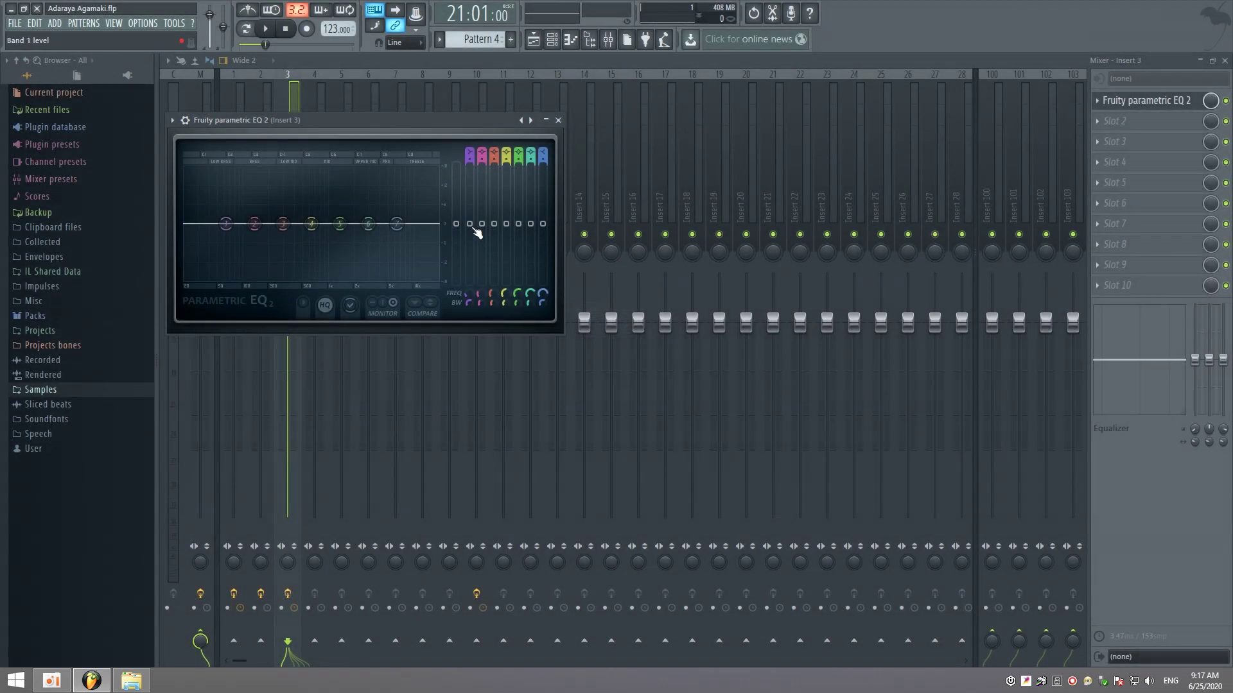
left_click_drag(469, 224, 542, 221)
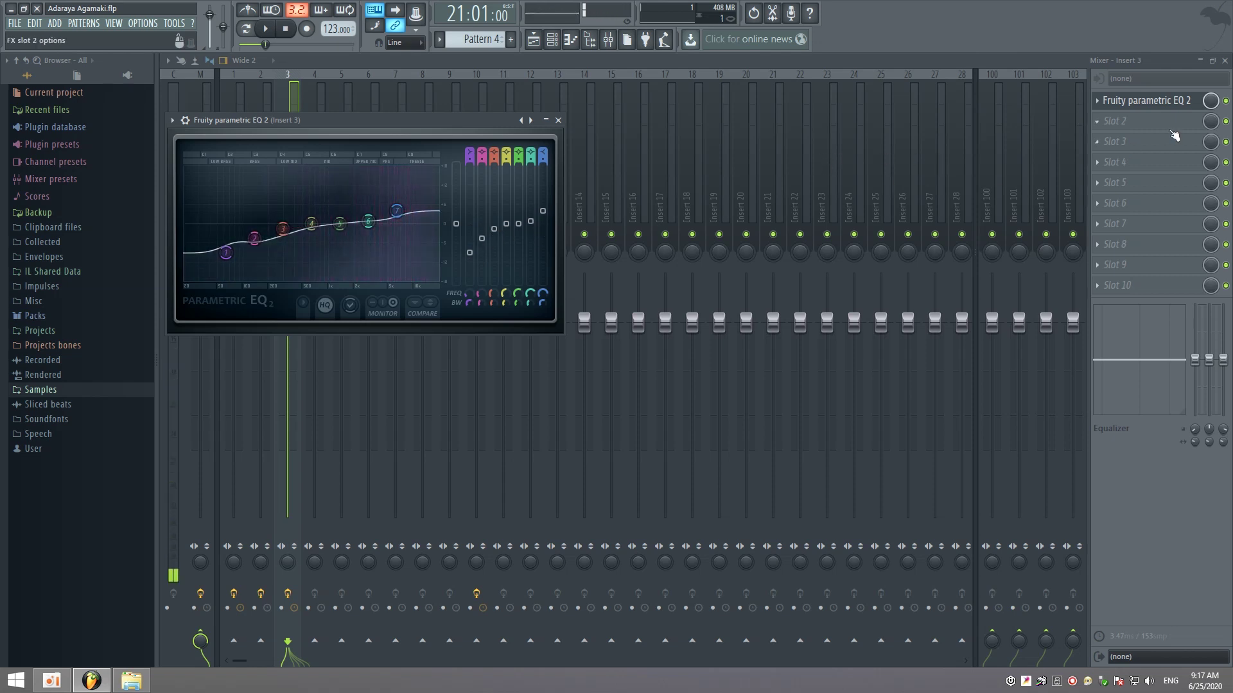
Add Fruity Reeverb 2 to the second slot of Insert 3, lowering its dry level and setting its decay to 3.7 sec
left_click(1105, 123)
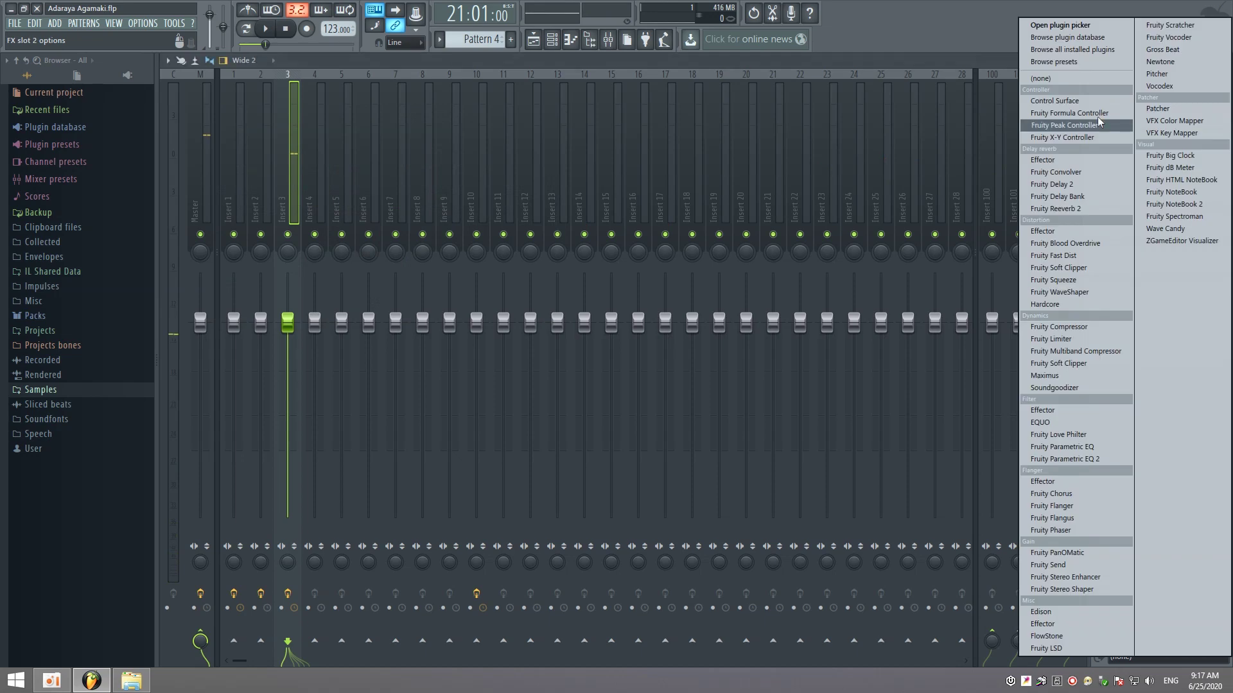
left_click(1061, 24)
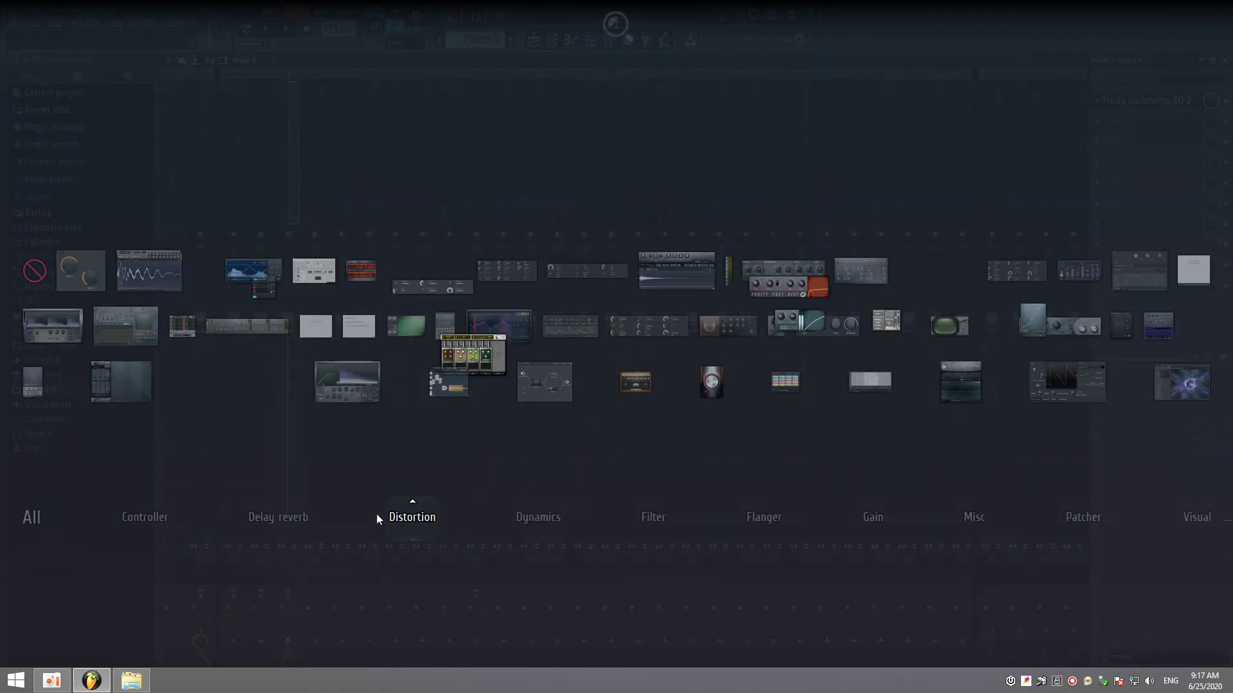
mouse_move(270, 514)
left_click(795, 321)
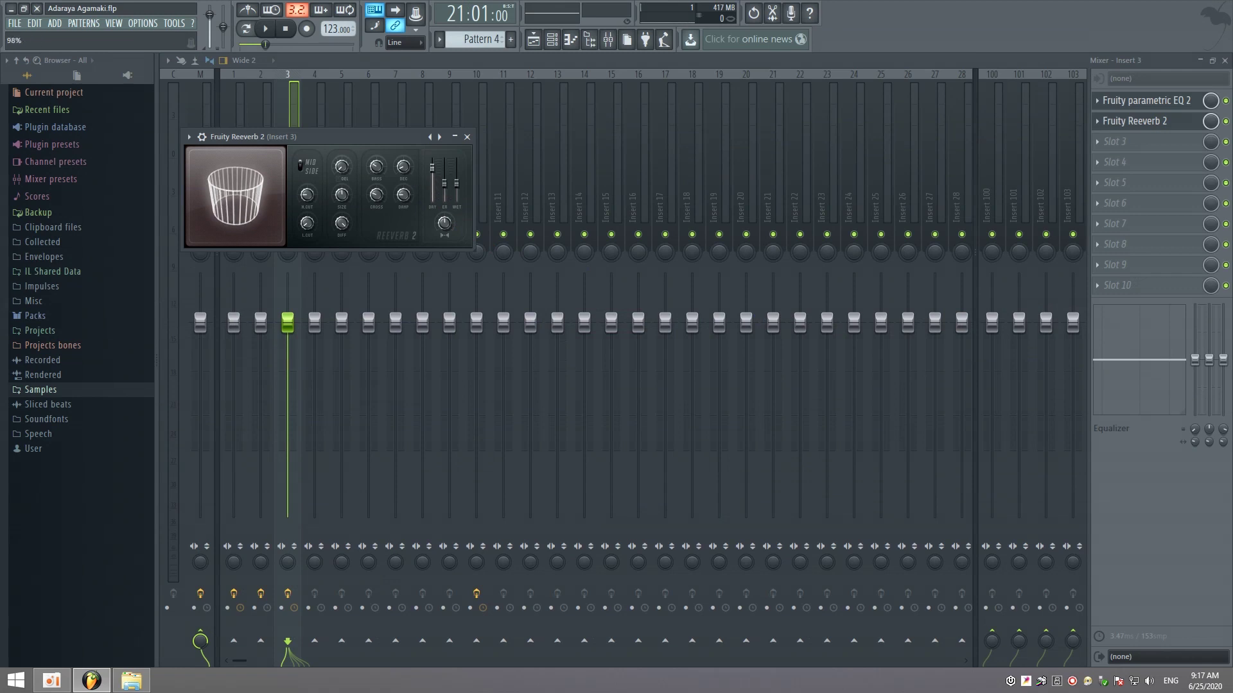
left_click_drag(437, 186, 437, 199)
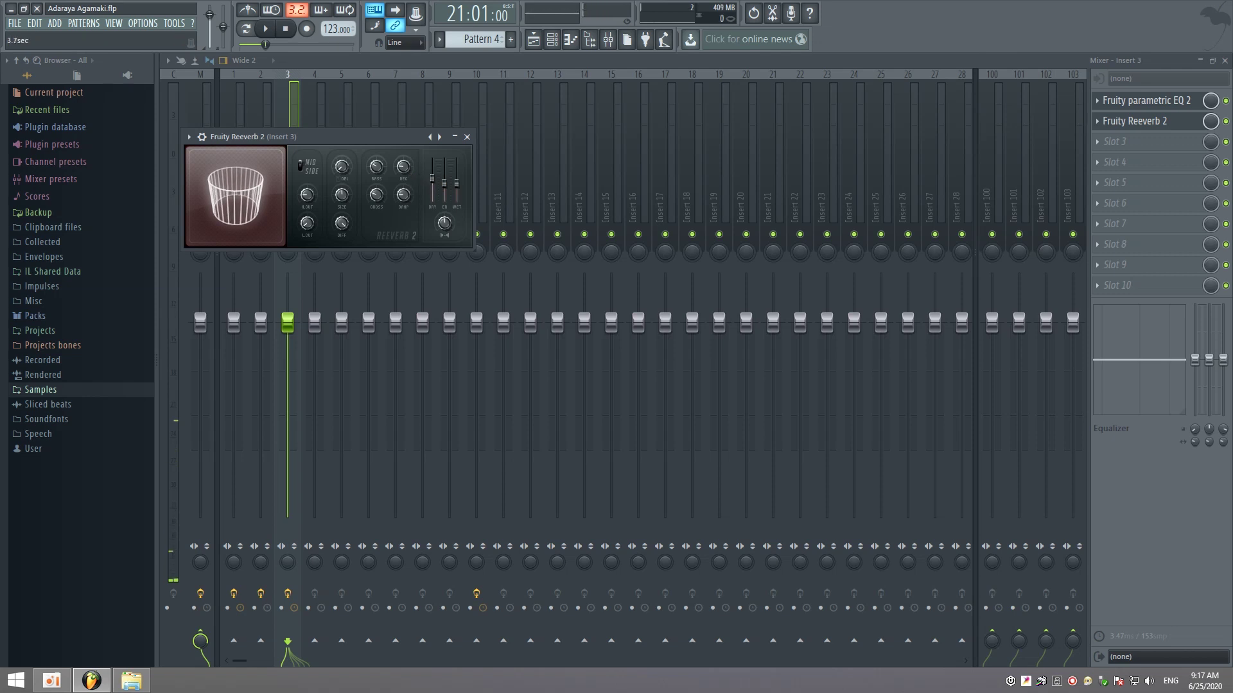
Set the playlist snap to Bar and play the arrangement from bar 5
key("F5")
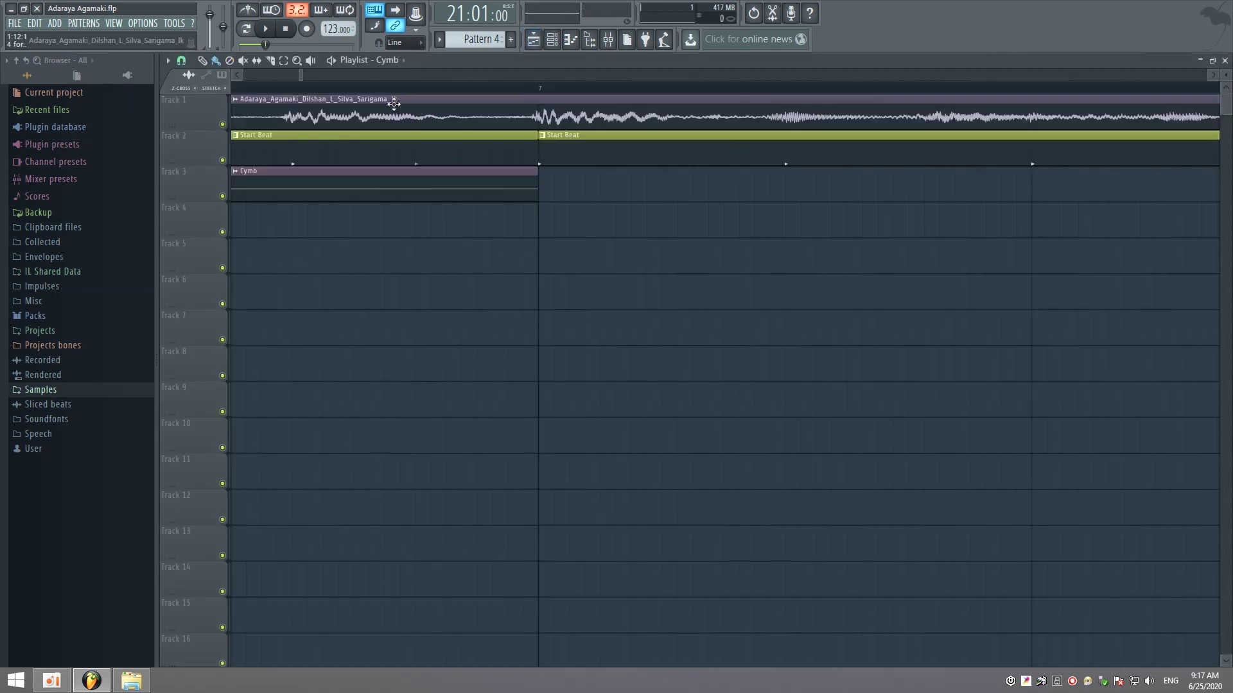
left_click_drag(306, 76, 259, 95)
left_click(185, 64)
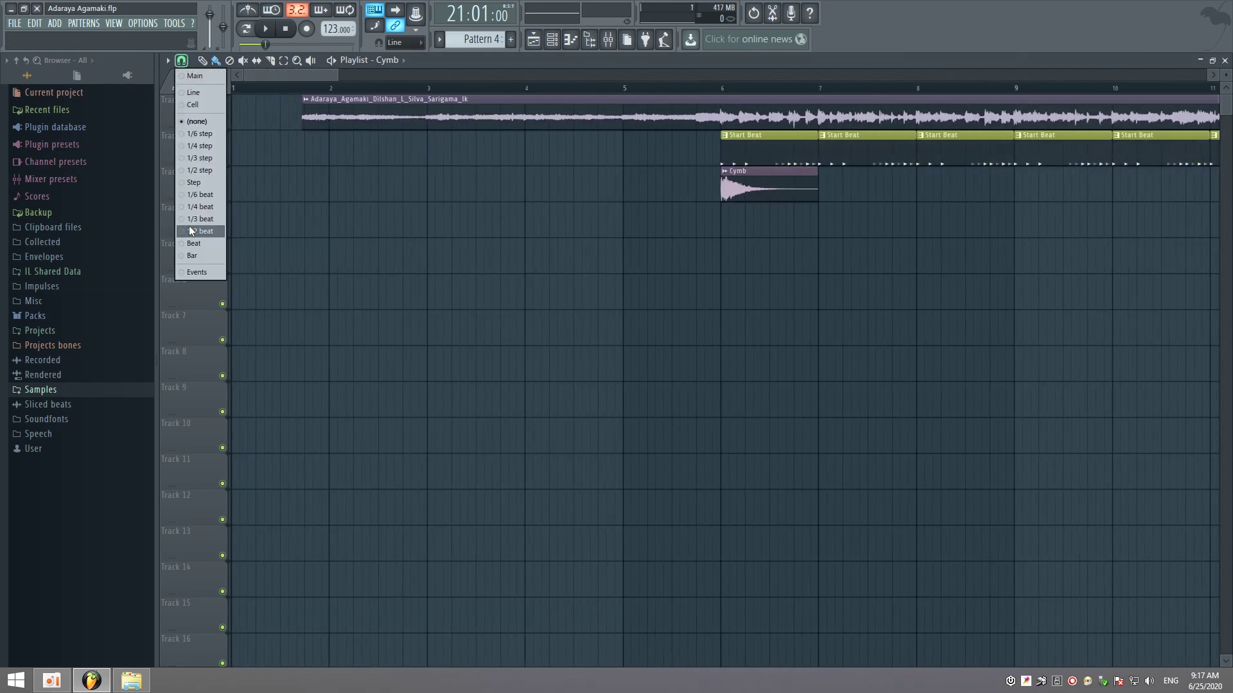
left_click(188, 251)
left_click(639, 92)
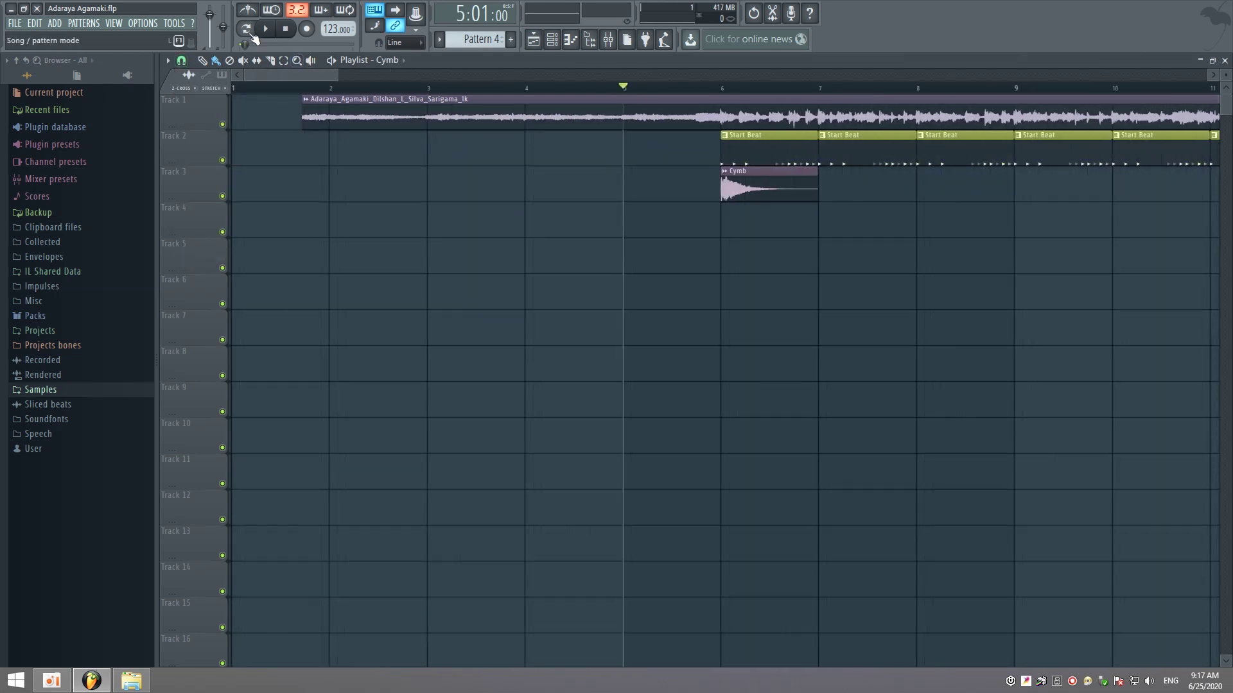
key("space")
Set the Cymb channel's volume to 0.35 and stop playback
left_click_drag(335, 75, 417, 185)
double_click(418, 185)
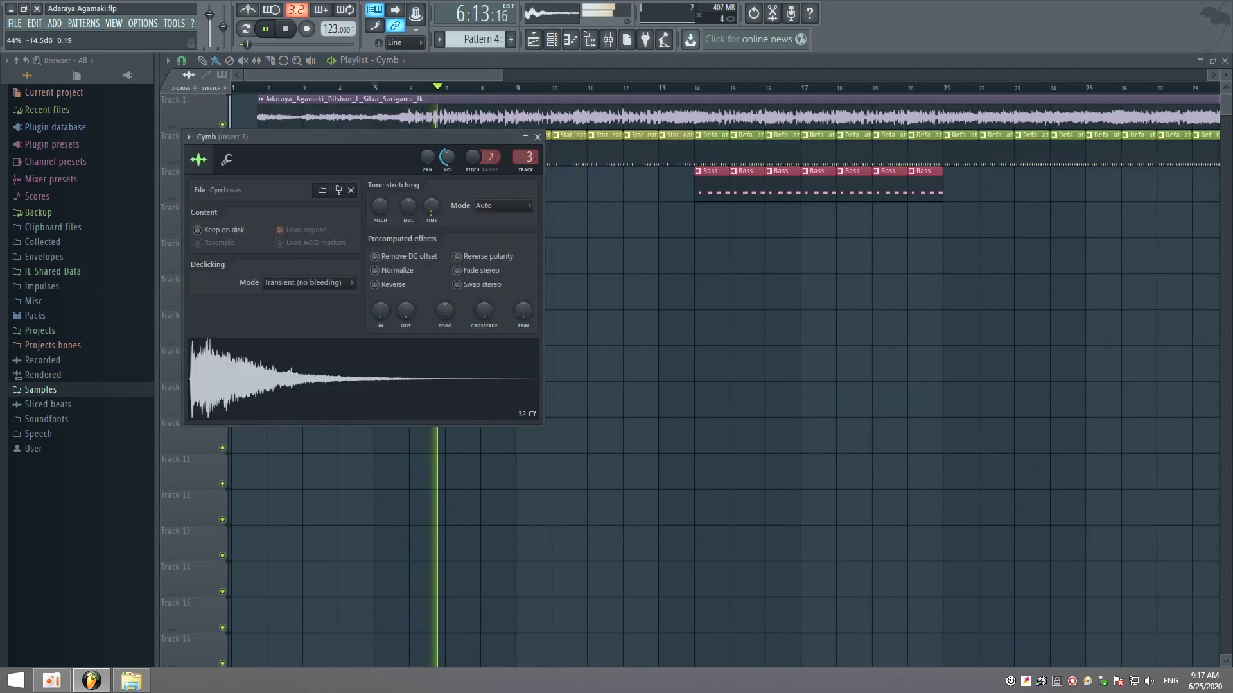
right_click(447, 156)
left_click(462, 325)
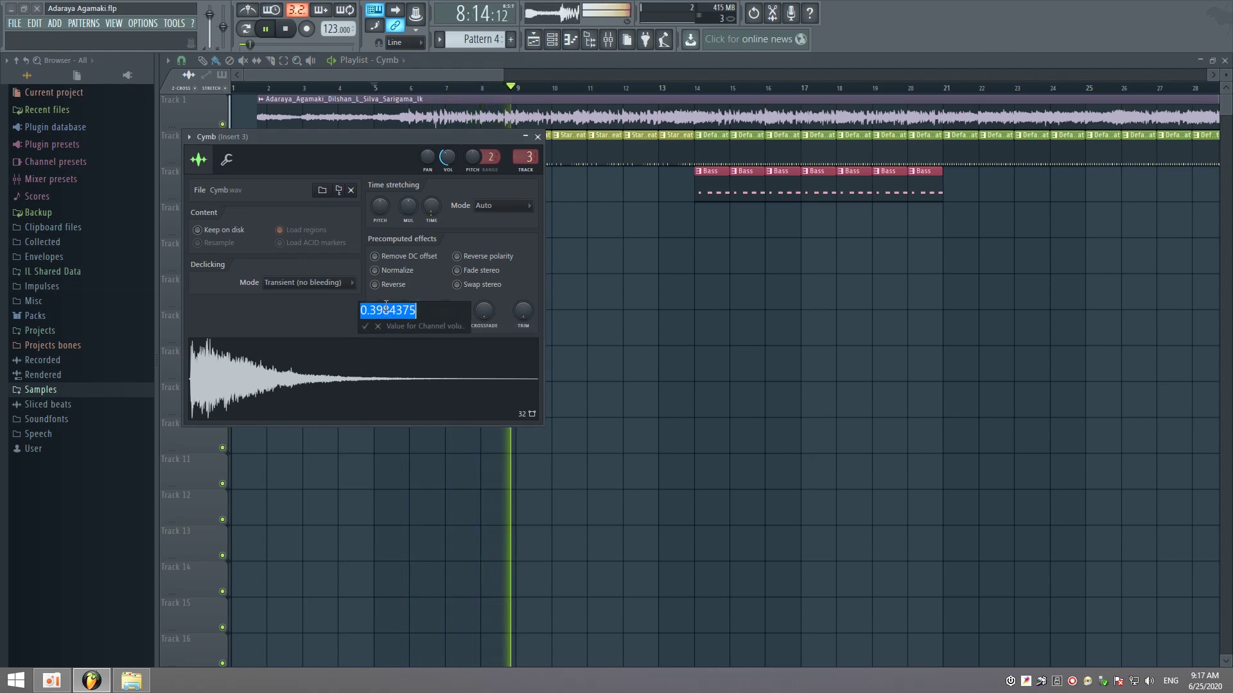
left_click(386, 310)
left_click_drag(376, 310, 452, 310)
type("5")
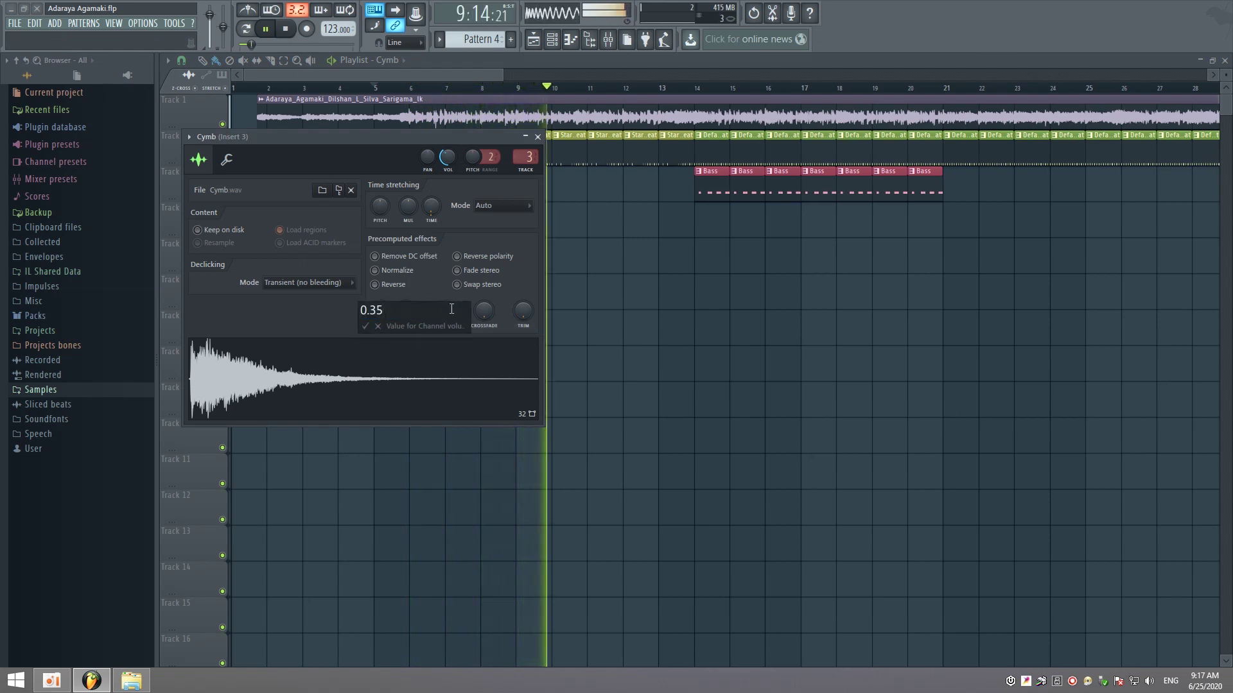
key("Return")
key("space")
key("Escape")
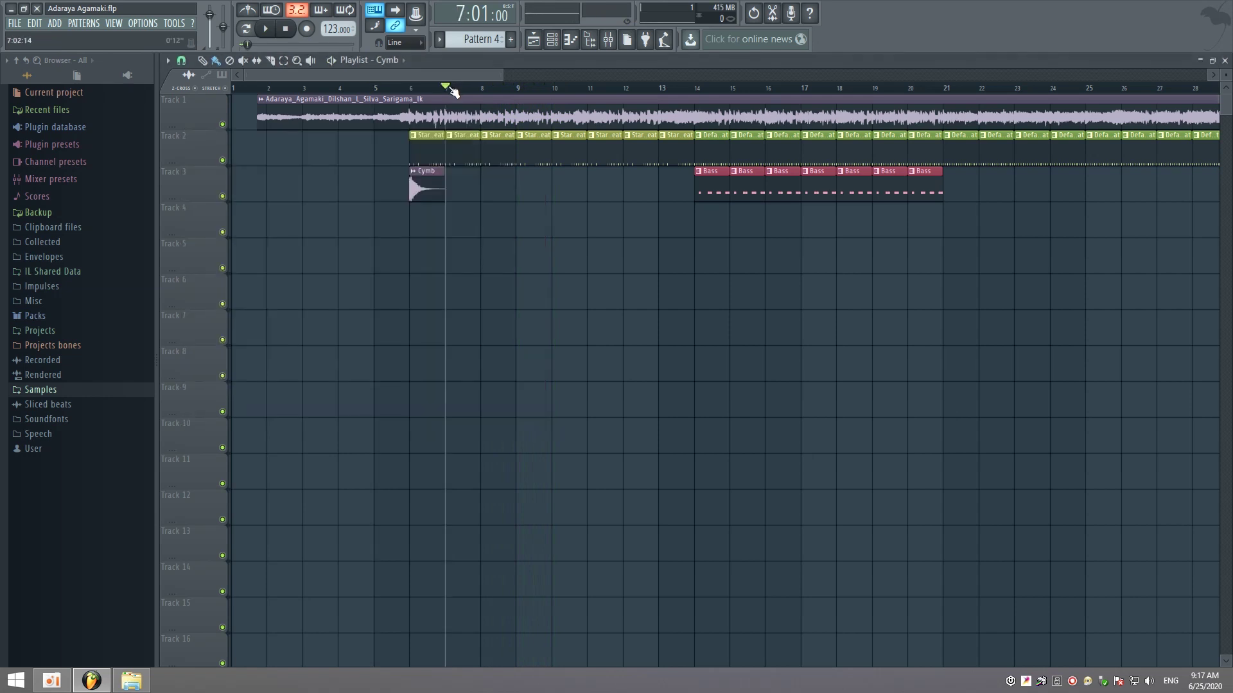
Replay the arrangement around the cymbal at bar 6 and return playback to the start
key("space")
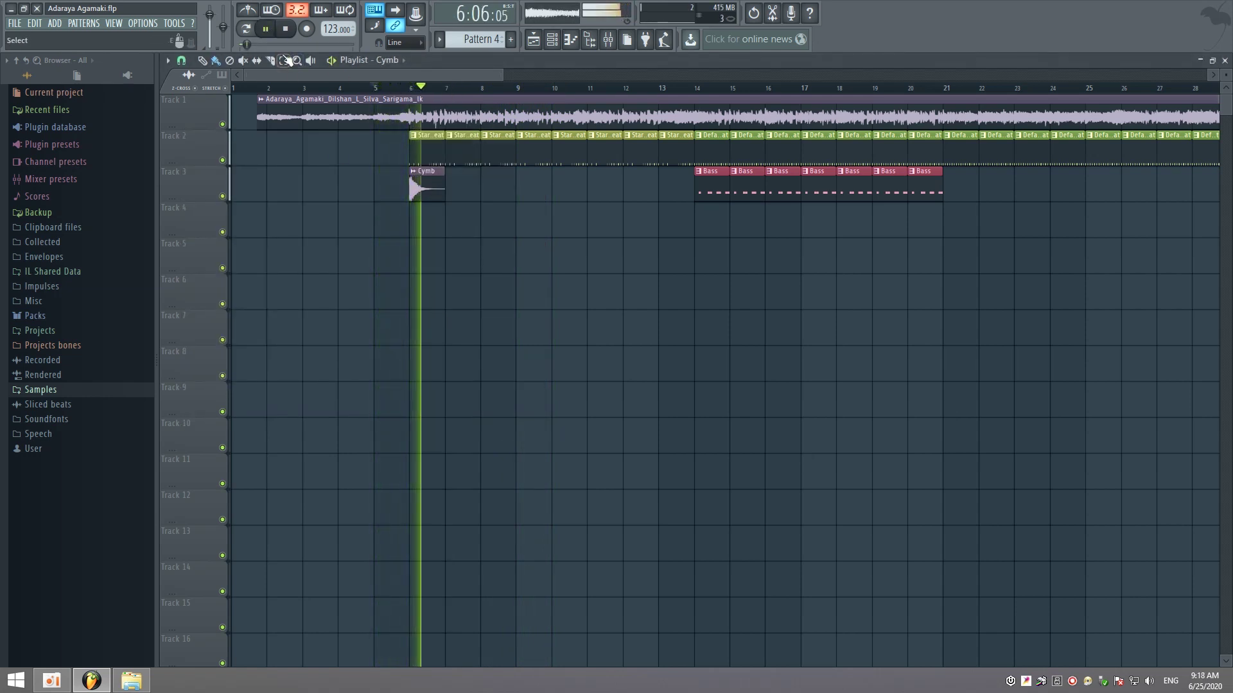
key("space")
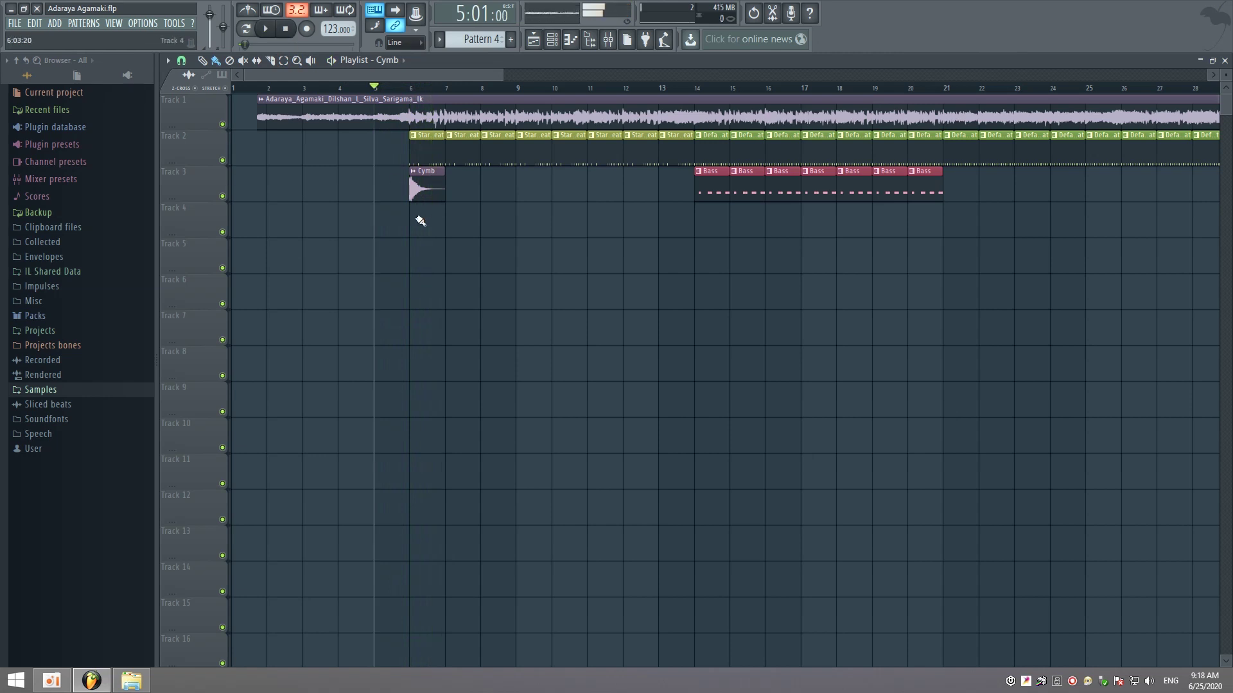
left_click(285, 29)
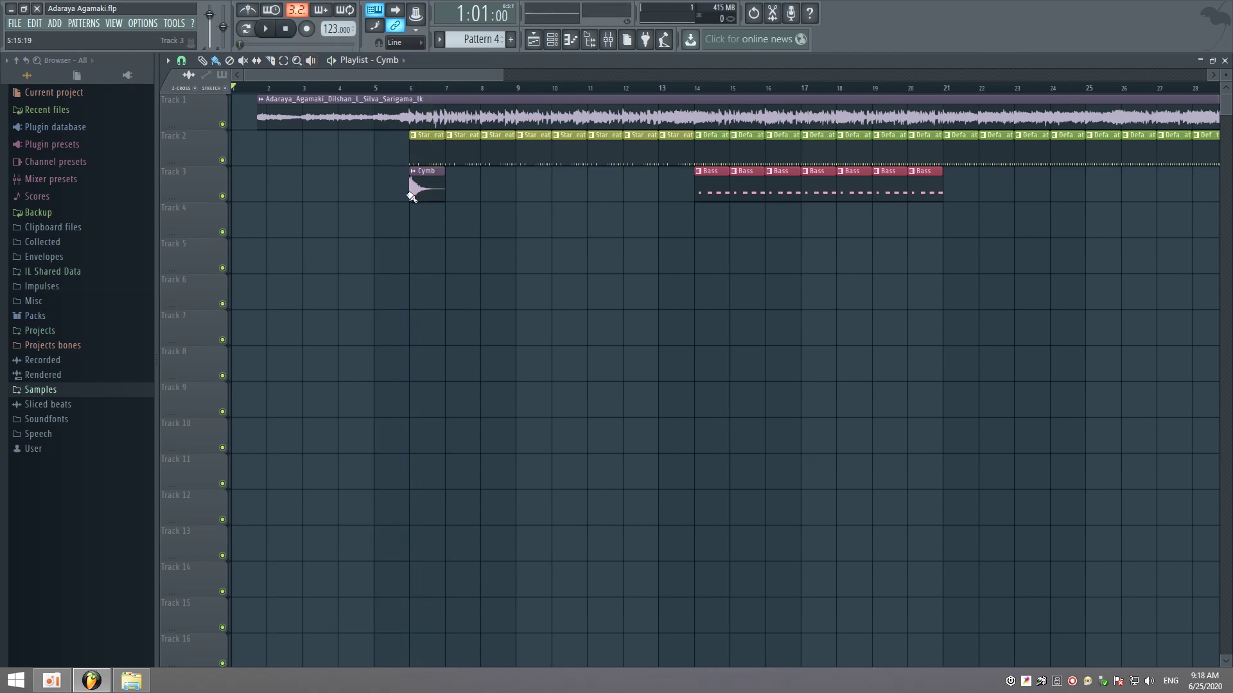
Place a second Cymb clip on Track 3 at bar 5, make it unique and reverse its sample
left_click(380, 180)
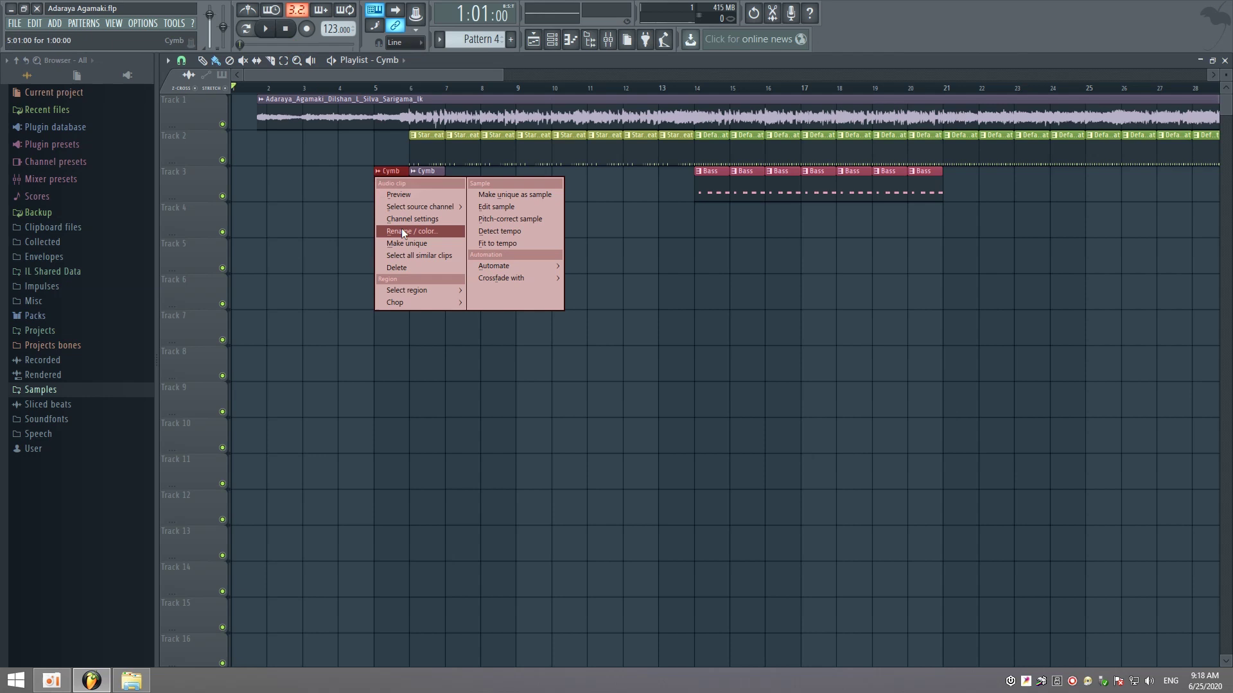
left_click(398, 242)
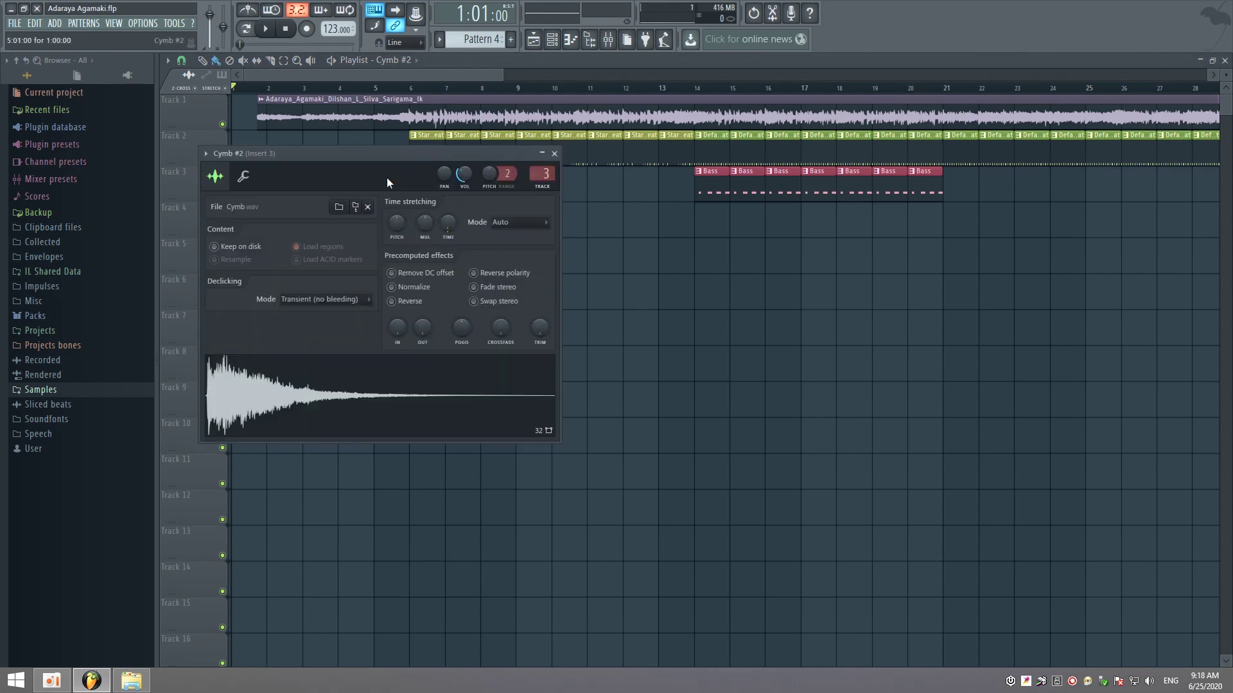
left_click(393, 303)
key("Escape")
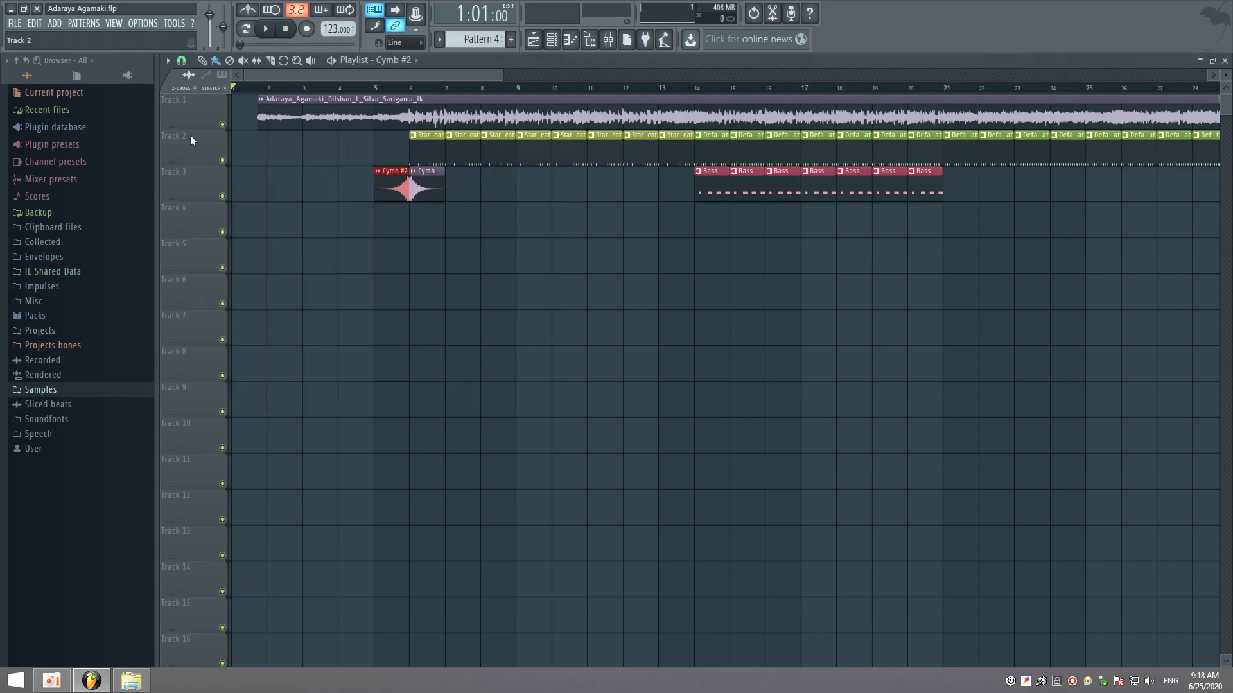
Set a finer playlist snap, trim the silence between the reversed and normal Cymb clips, and align their junction with bar 6
scroll(375, 91, "up", 4)
scroll(375, 91, "up", 1)
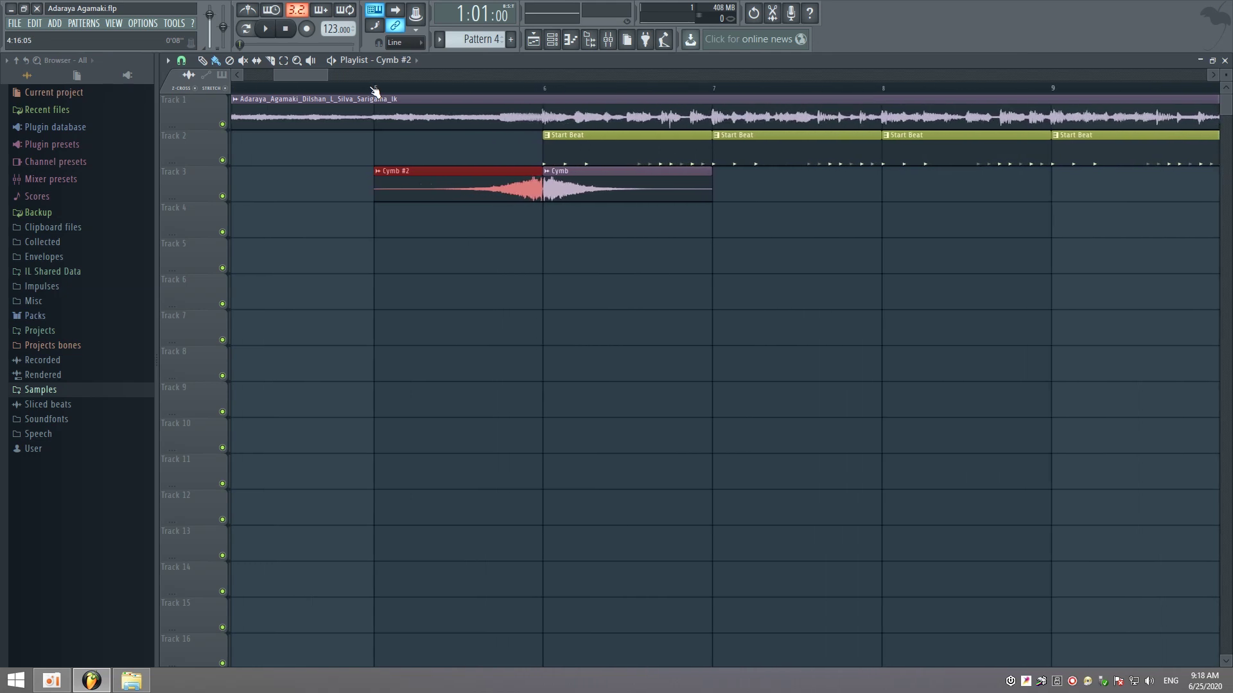
scroll(514, 90, "up", 2)
scroll(630, 90, "up", 2)
scroll(632, 92, "up", 2)
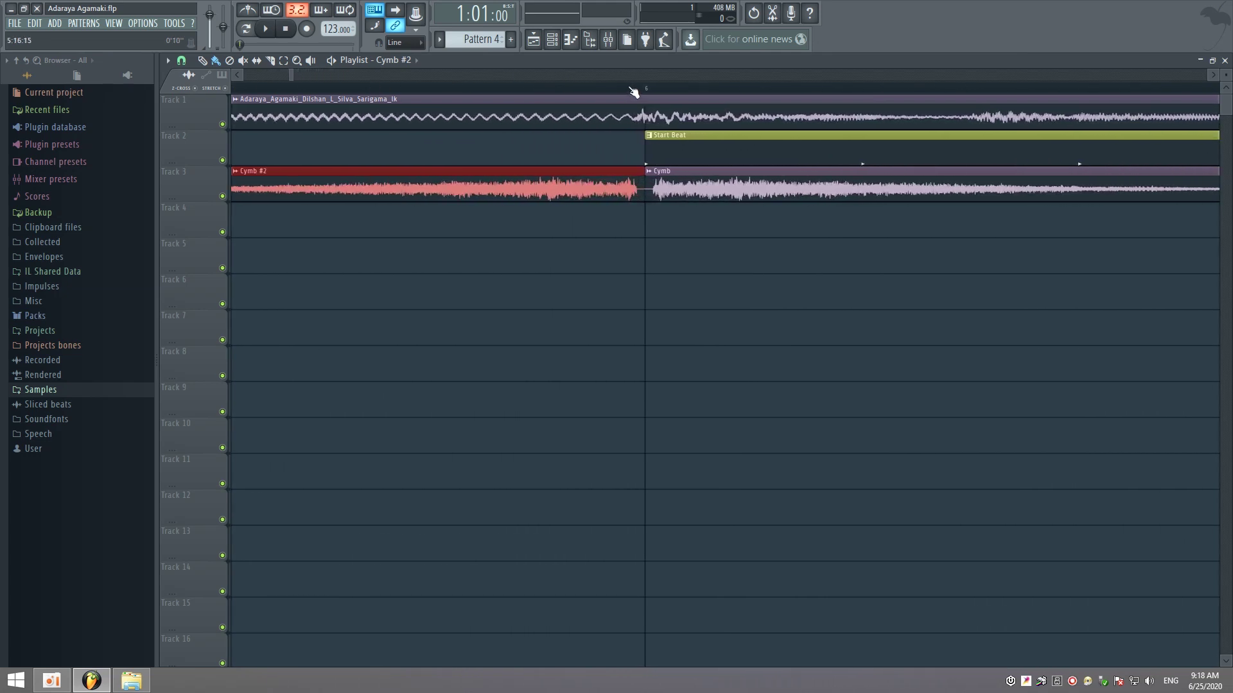
left_click(658, 175)
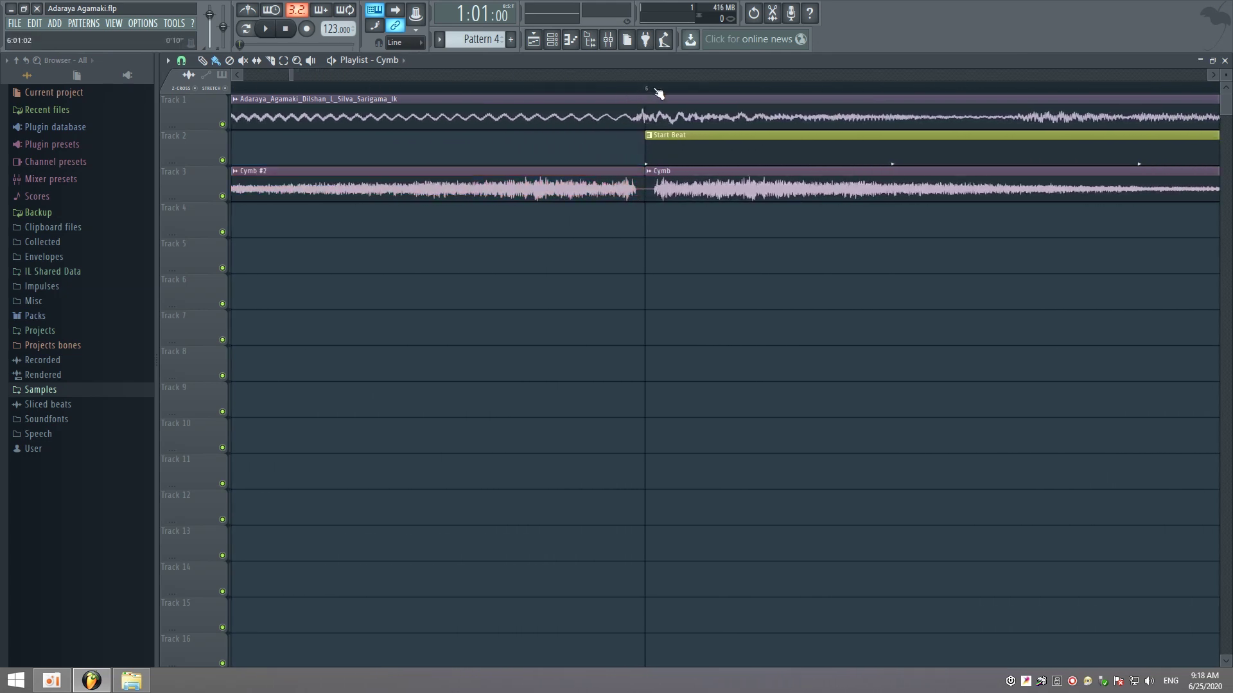
left_click(182, 59)
left_click(196, 120)
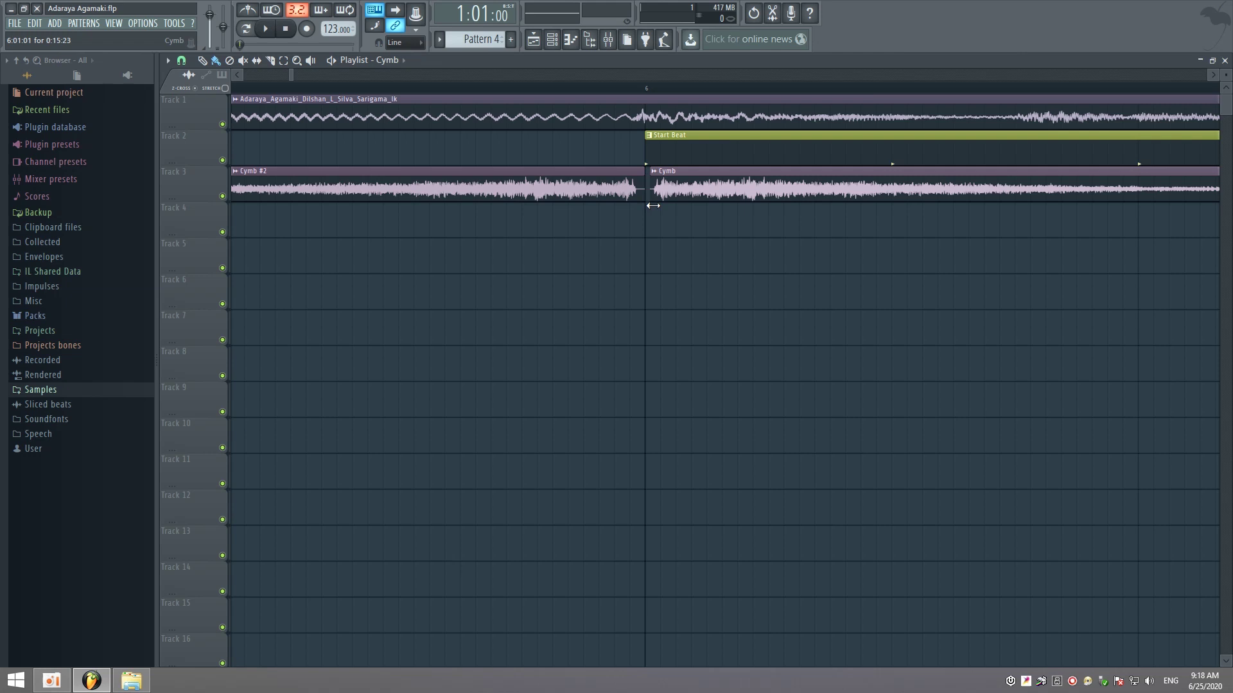
left_click_drag(653, 204, 649, 202)
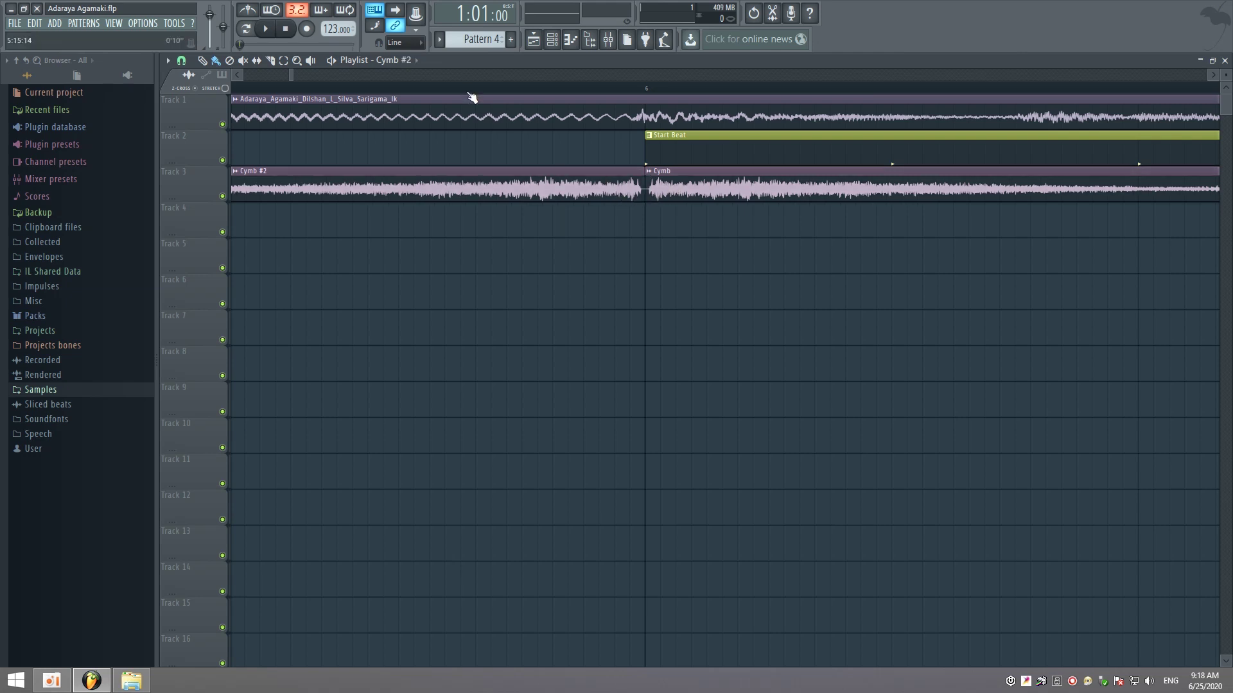
Extend the Cymb clip's end to bar 7 and the Cymb #2 clip's start back to bar 5
scroll(473, 96, "down", 3)
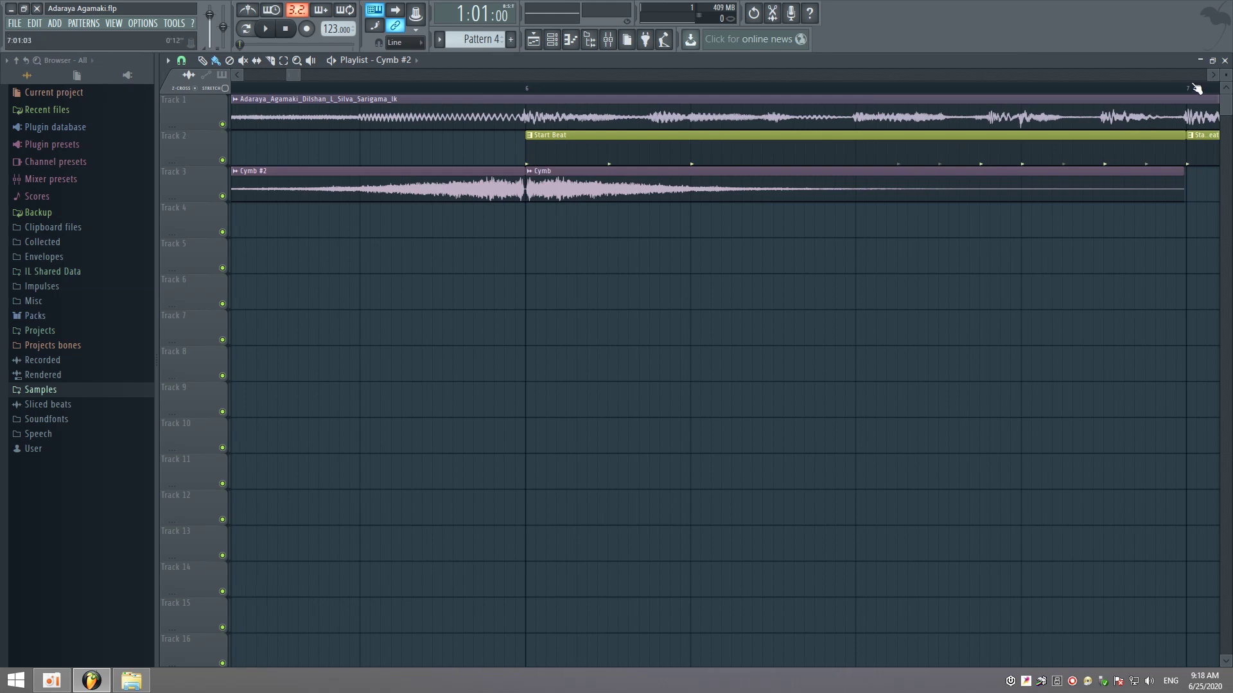
scroll(1197, 88, "up", 2)
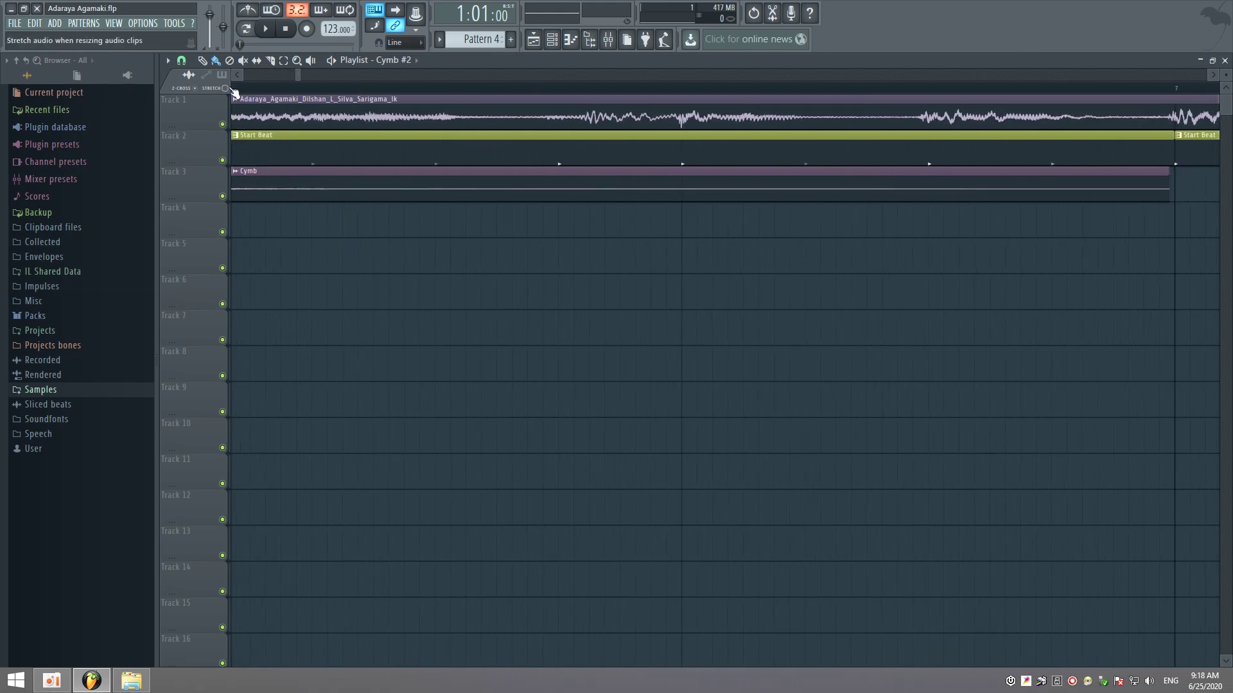
left_click_drag(1168, 189, 1174, 193)
double_click(817, 174)
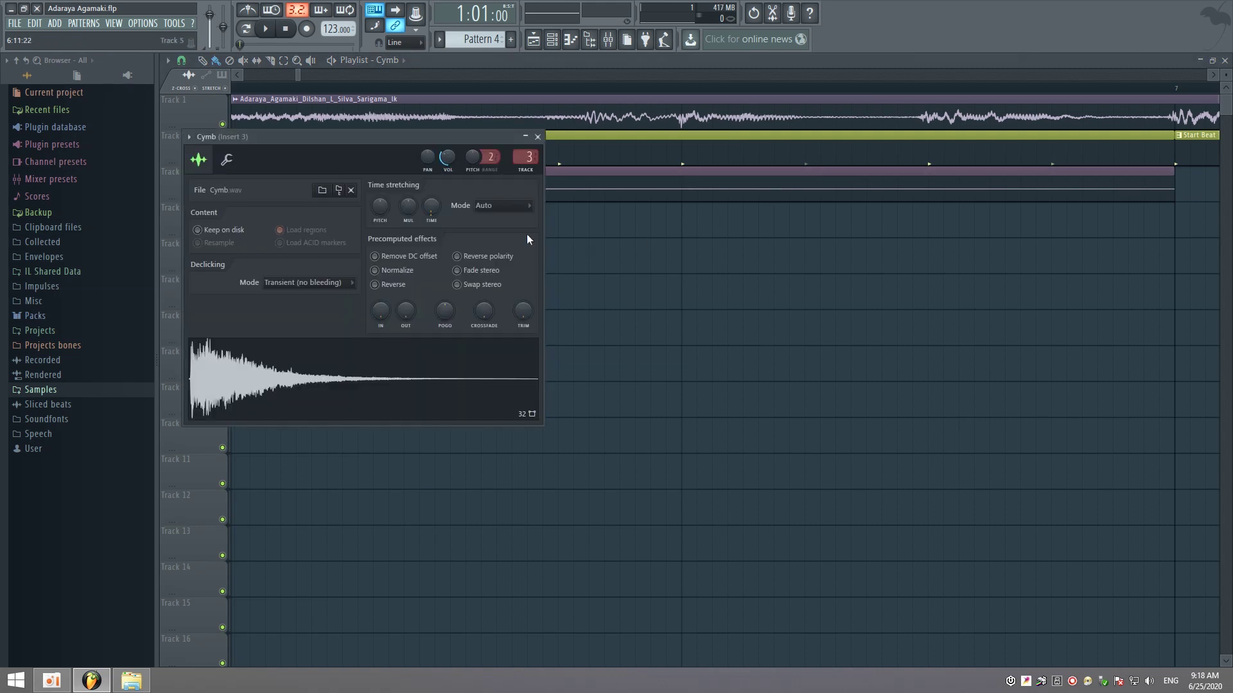
right_click(370, 221)
left_click_drag(300, 72, 305, 79)
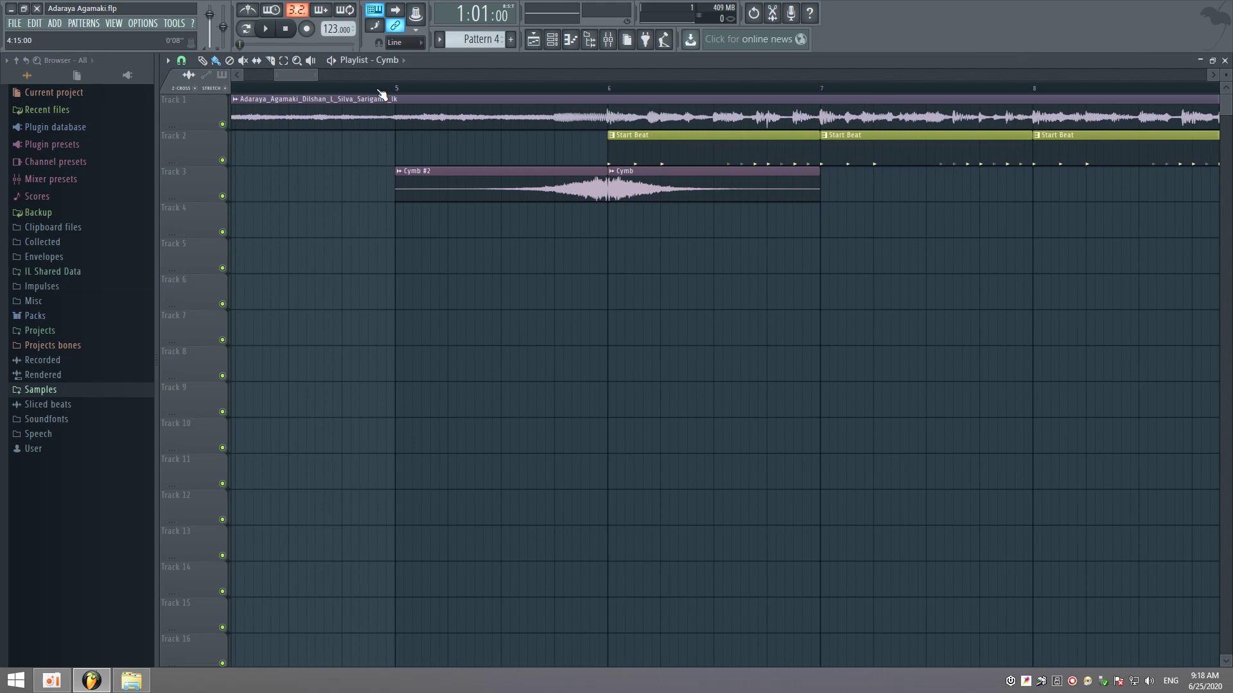
scroll(381, 95, "up", 6)
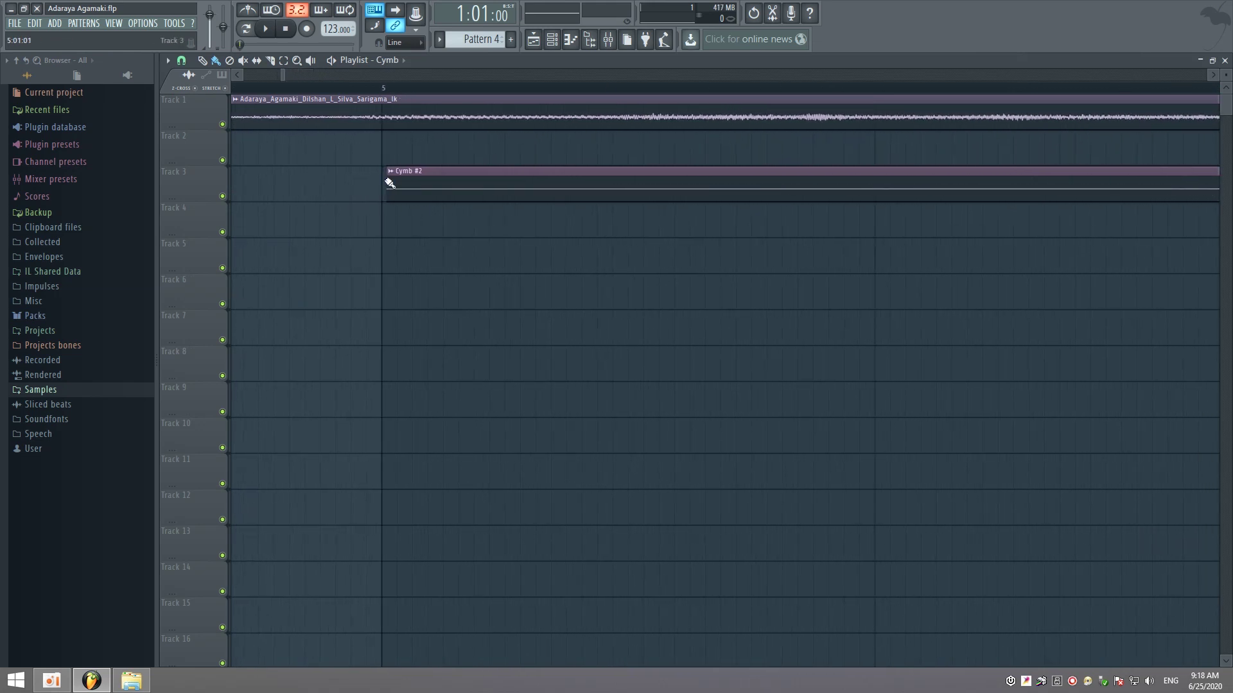
left_click_drag(387, 188, 382, 188)
Play the cymbal transition from just before bar 5, set the playlist snap to Bar and stop playback
left_click(351, 87)
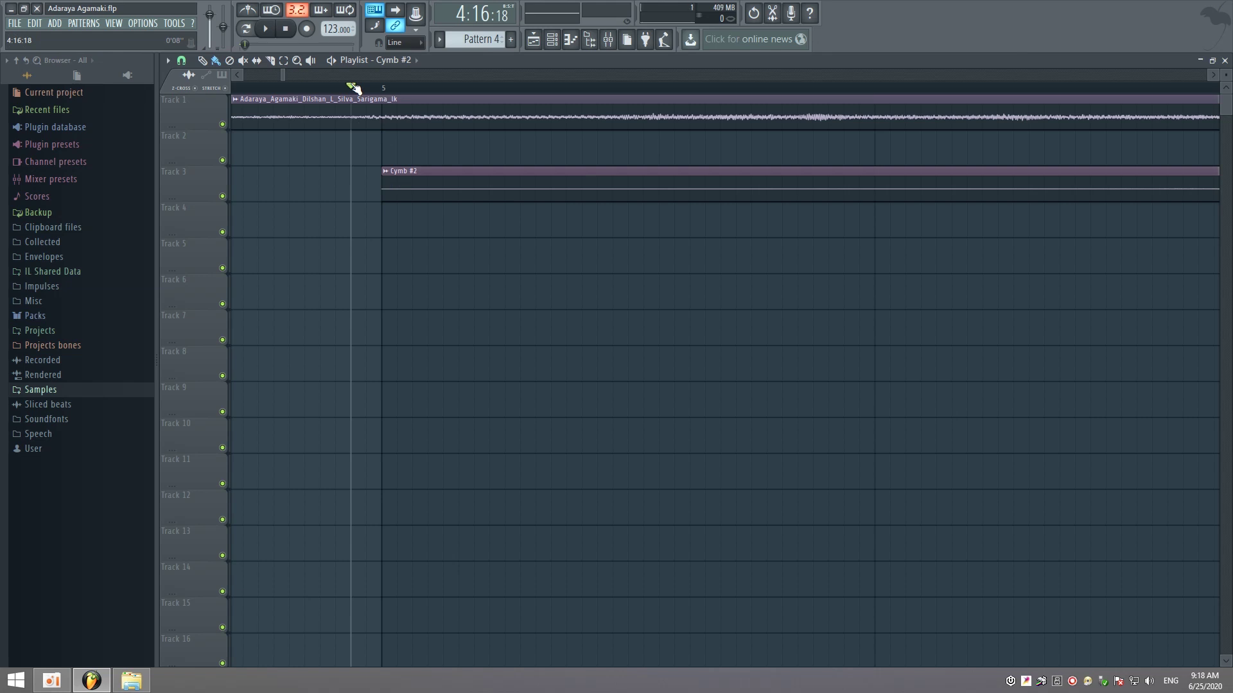
scroll(355, 88, "down", 4)
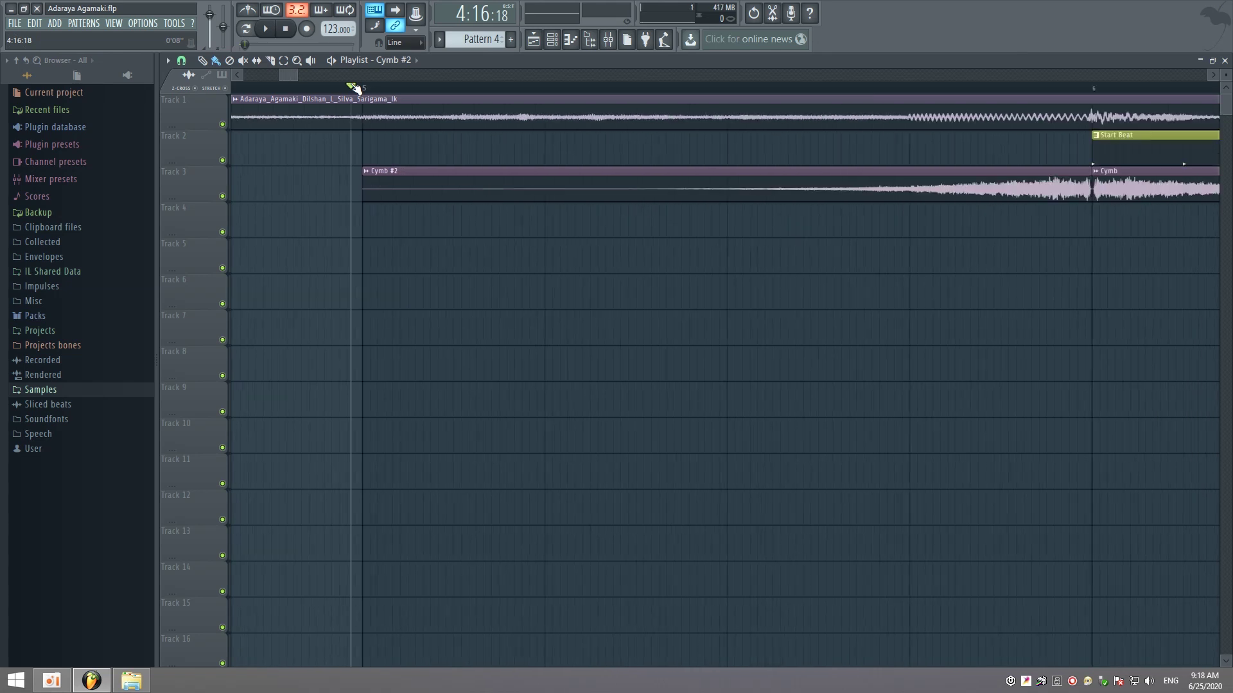
left_click(267, 29)
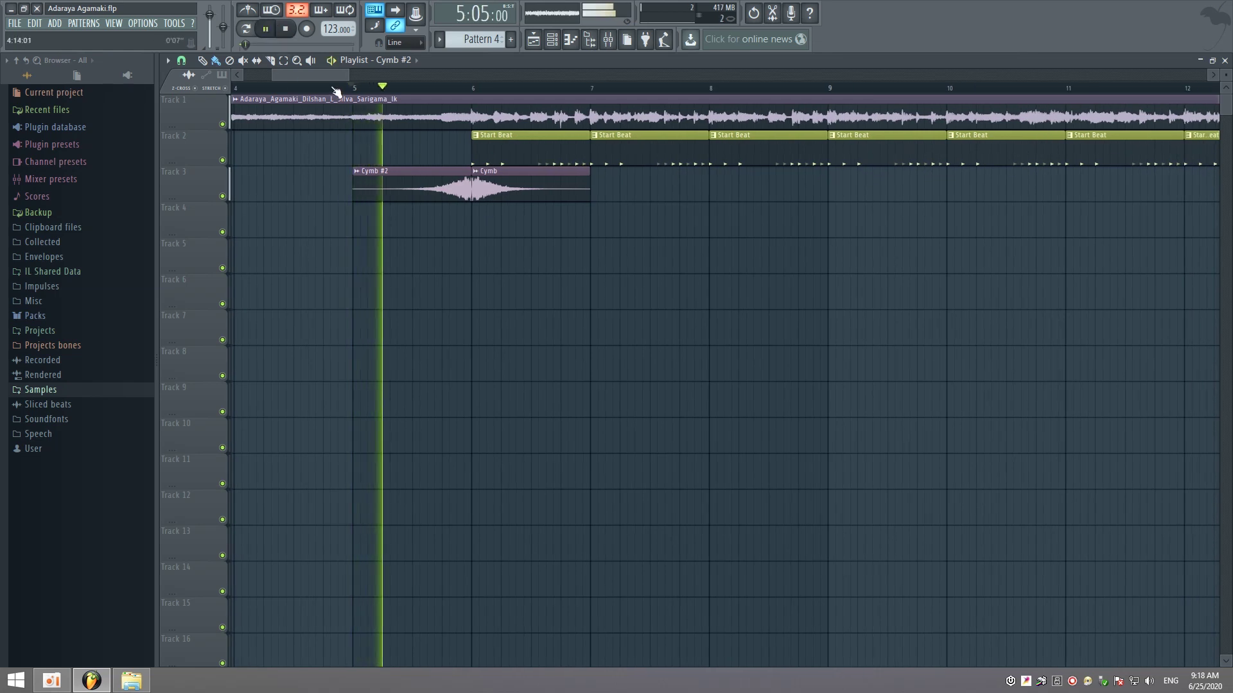
left_click_drag(348, 76, 353, 78)
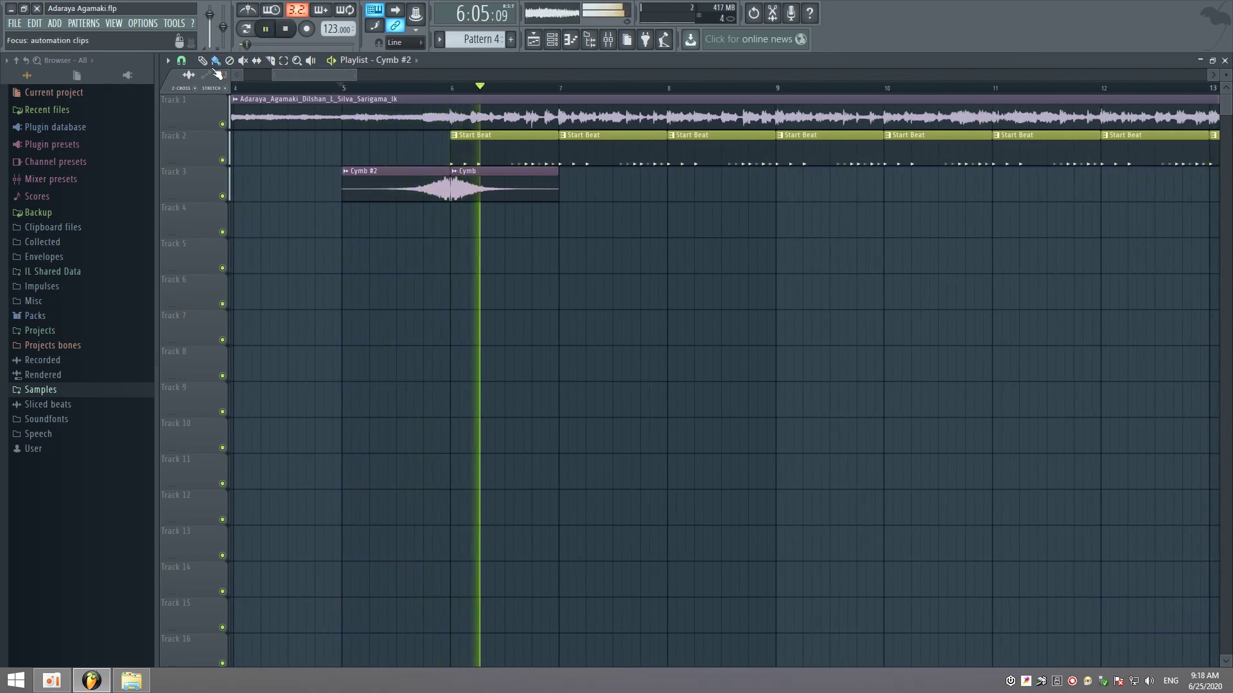
left_click(168, 60)
left_click(196, 259)
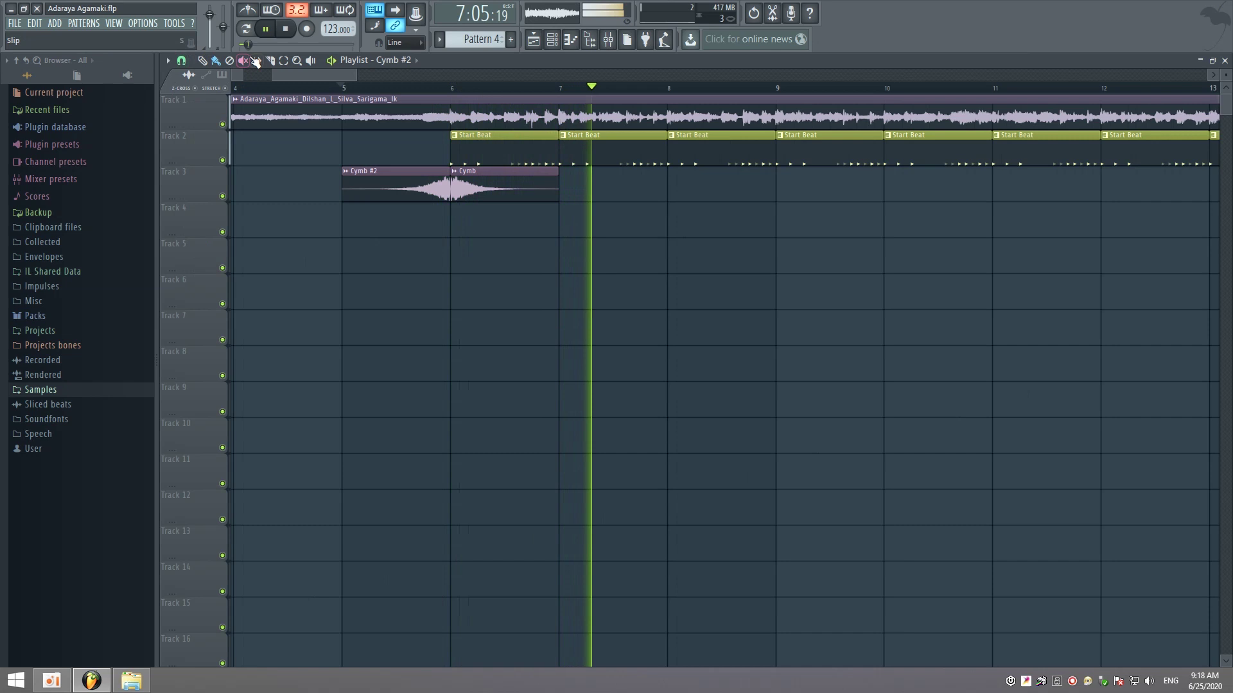
left_click(290, 29)
With Track 1 muted, move both cymbal clips to Track 4, copy them to bar 13 and play from bar 5
left_click(222, 124)
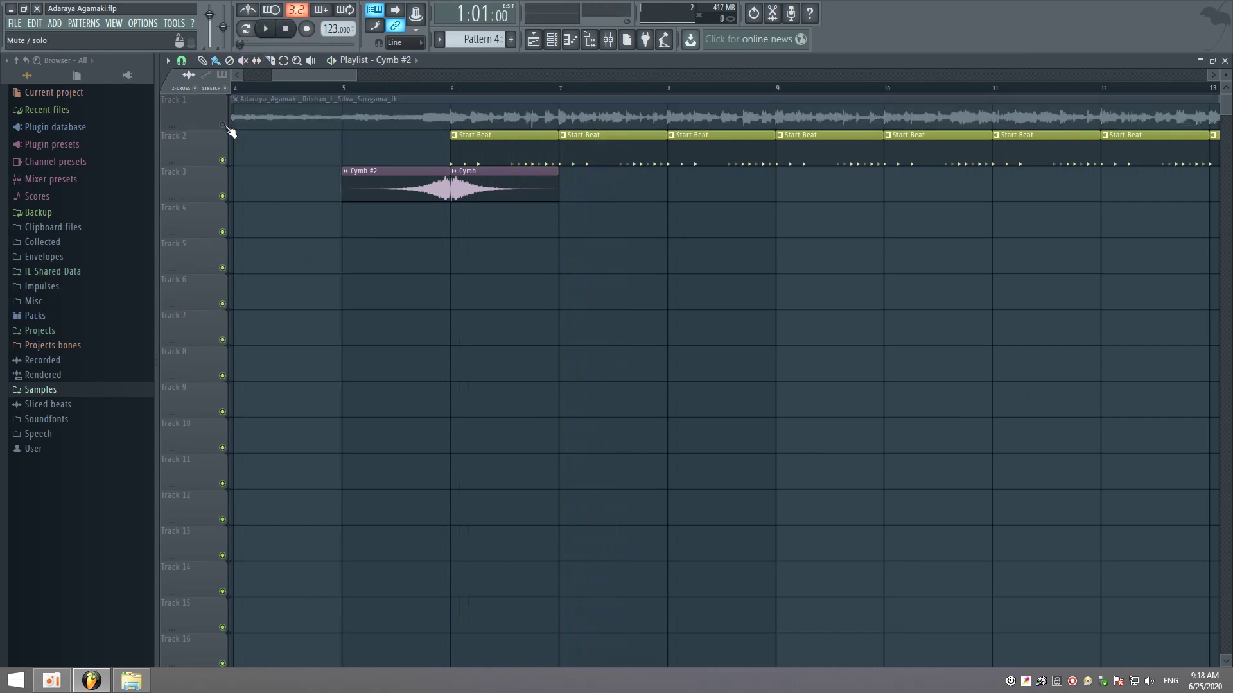
left_click(303, 92)
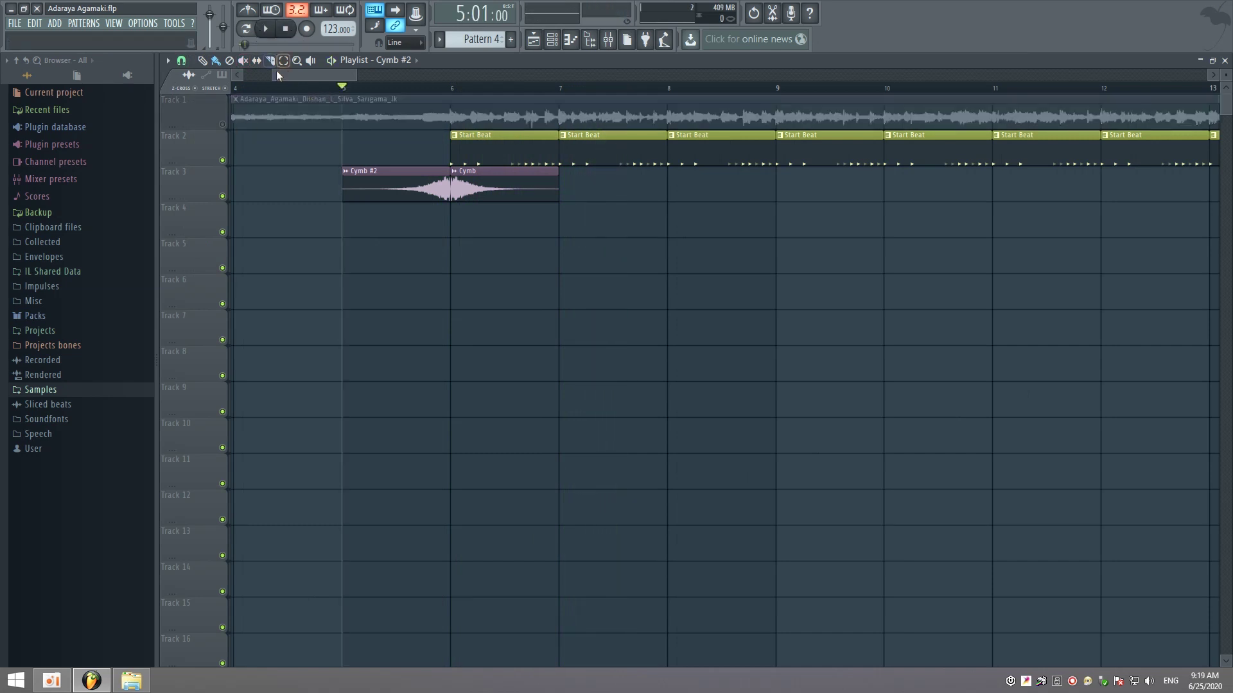
scroll(276, 75, "down", 6)
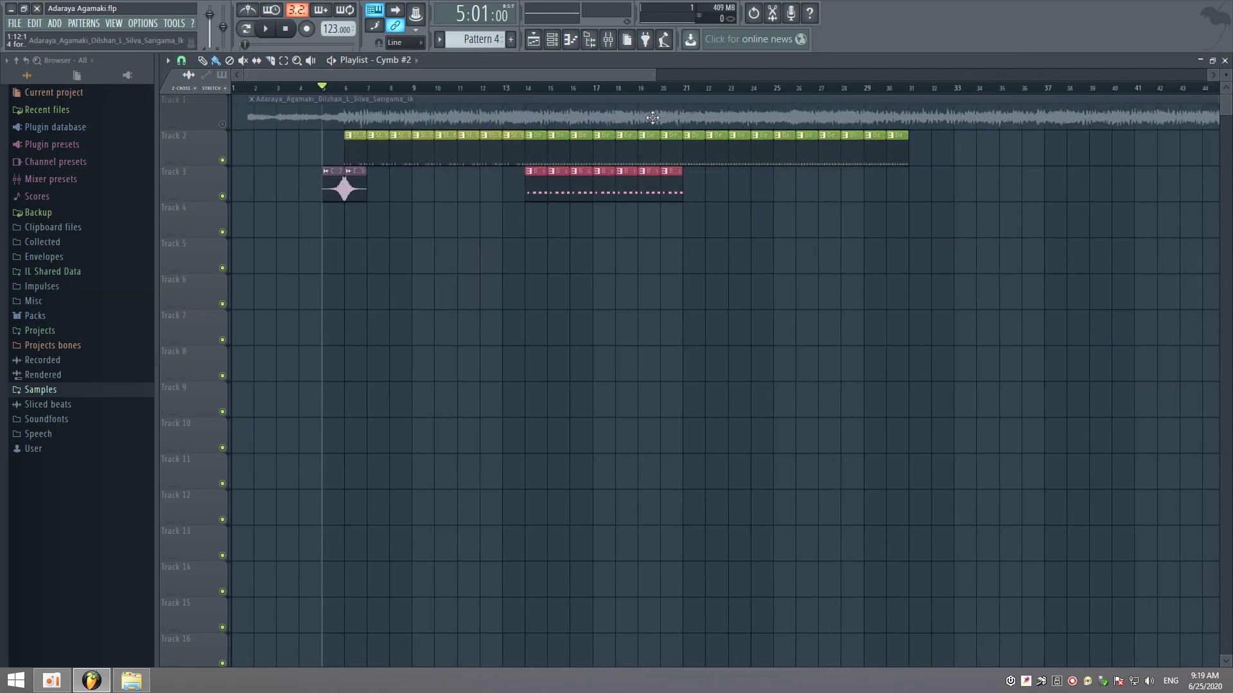
mouse_move(394, 275)
left_mouse_down()
mouse_move(313, 167)
mouse_move(350, 244)
mouse_move(518, 246)
left_mouse_up()
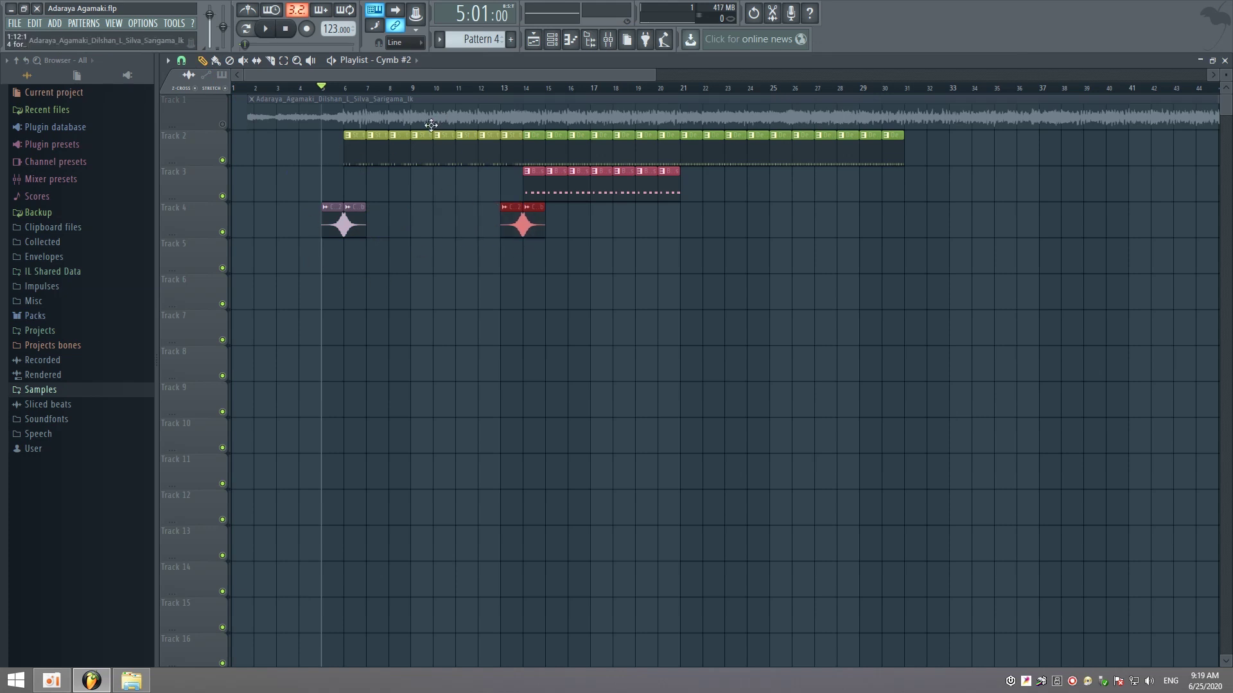
left_click(265, 30)
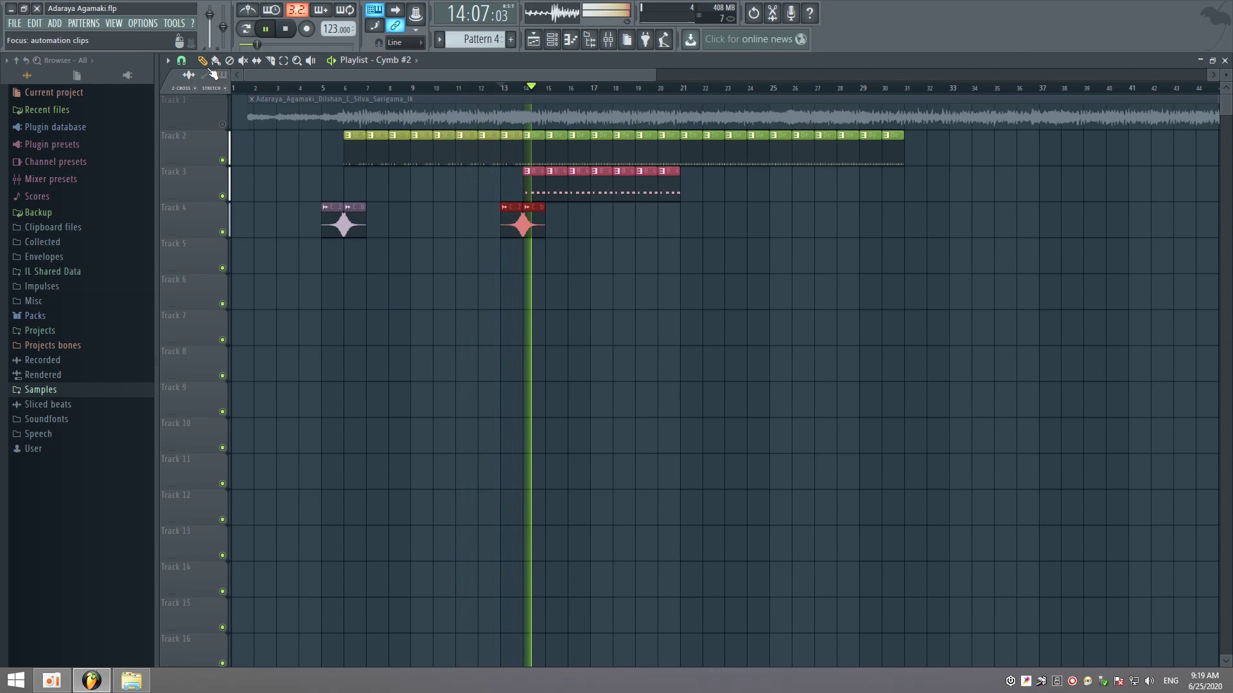
left_click(286, 32)
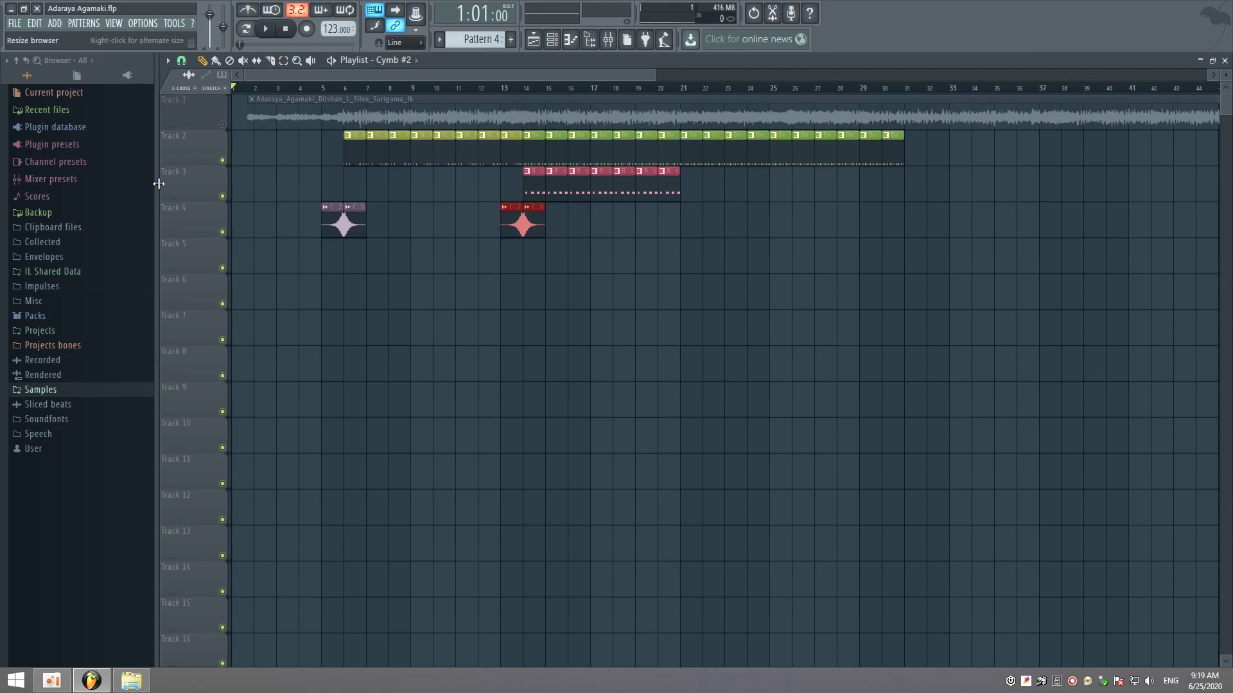
Place a Pattern 4 clip at bar 1 on Track 6 and rename the pattern as Peak Controller
left_click_drag(651, 70, 738, 71)
left_click(411, 63)
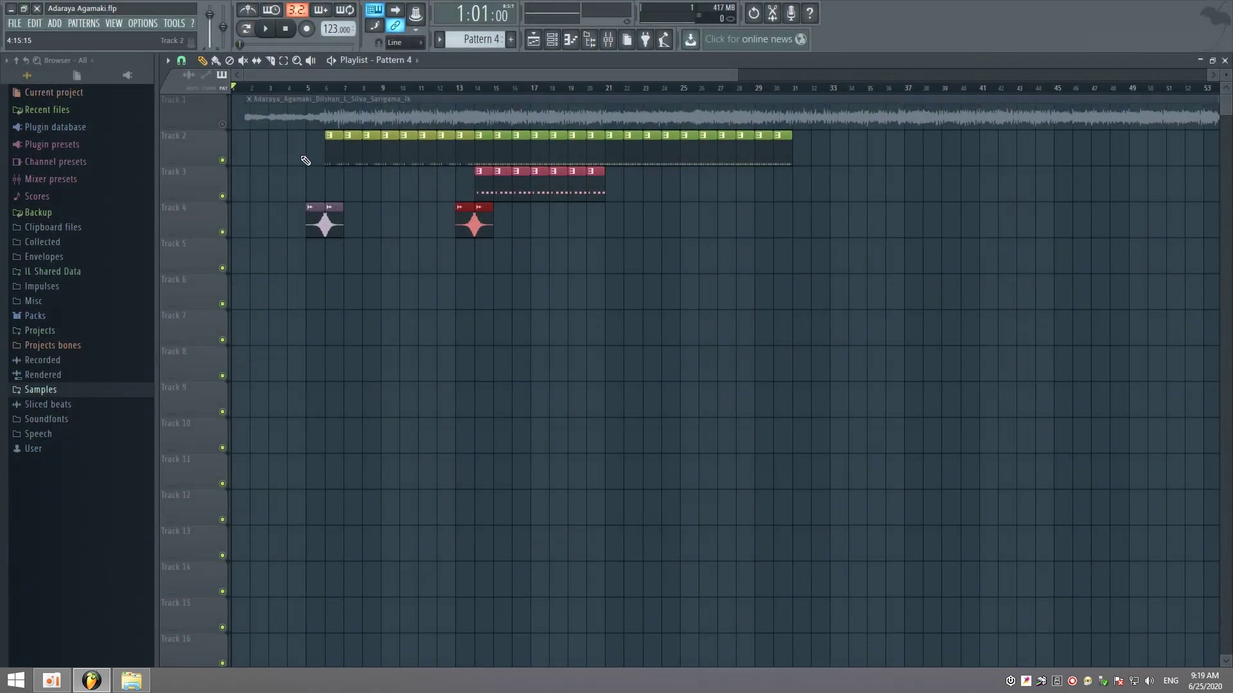
left_click(242, 294)
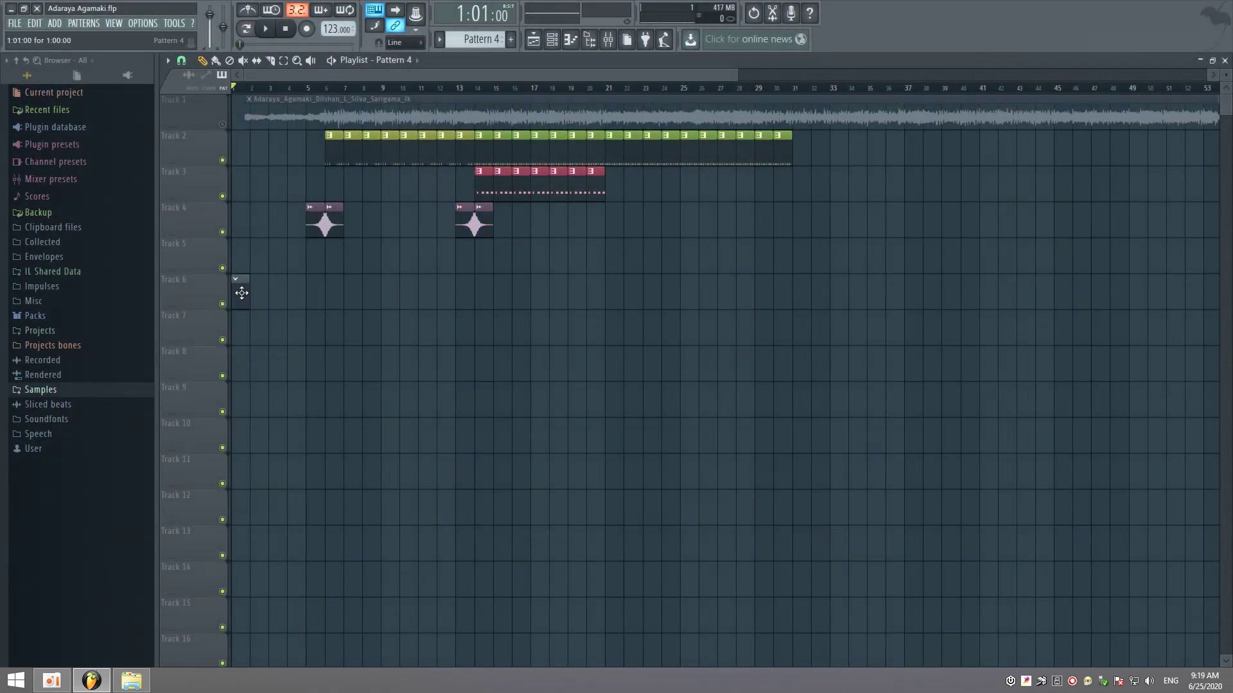
left_click(237, 283)
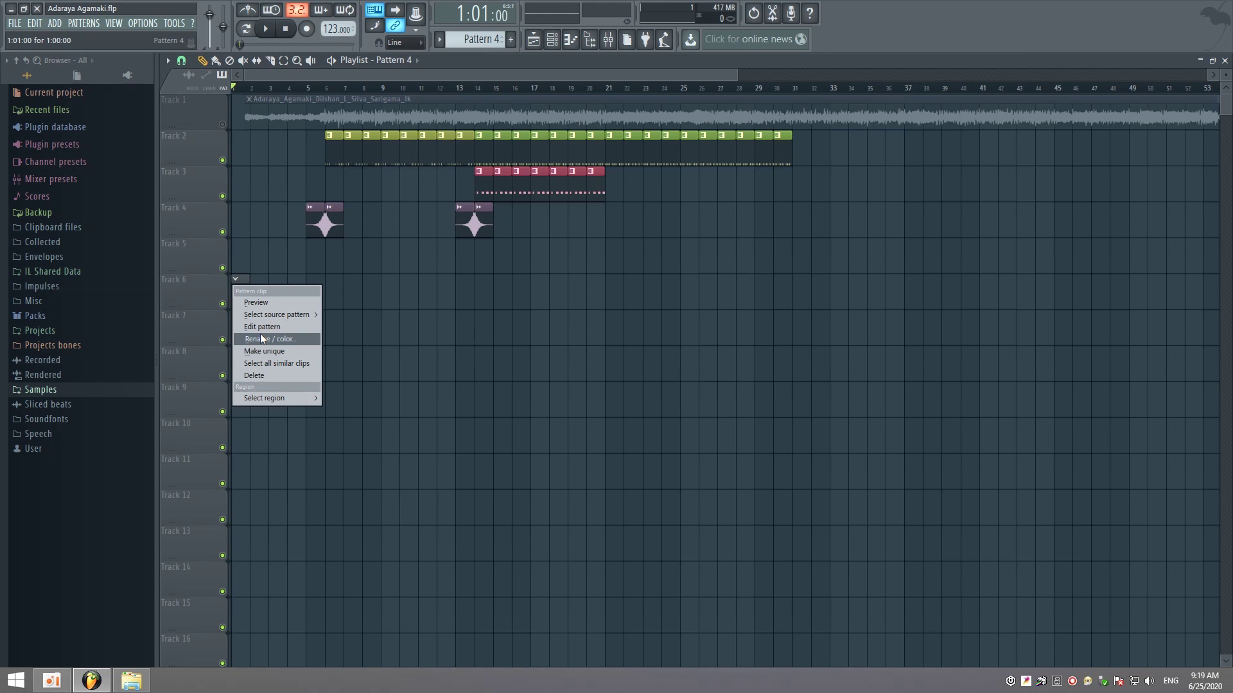
left_click(264, 340)
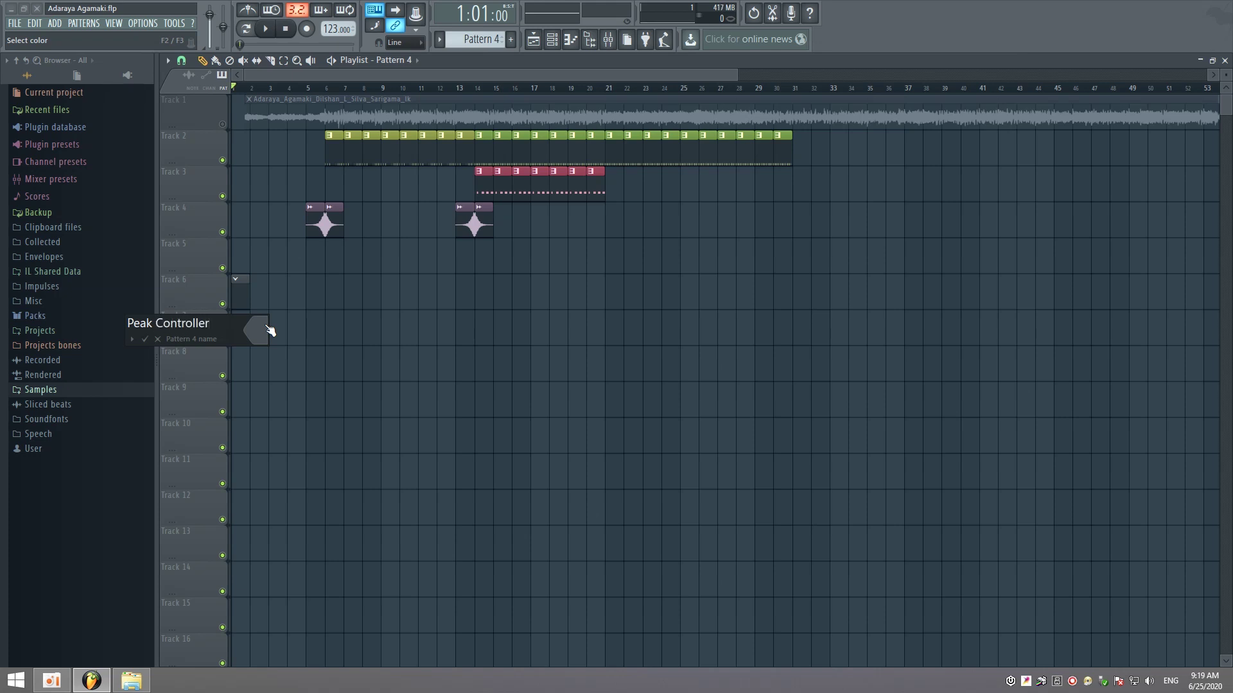
Color the Peak Controller pattern near-black with hue 148, saturation 21 and luminance 26
left_click(269, 330)
left_click(280, 336)
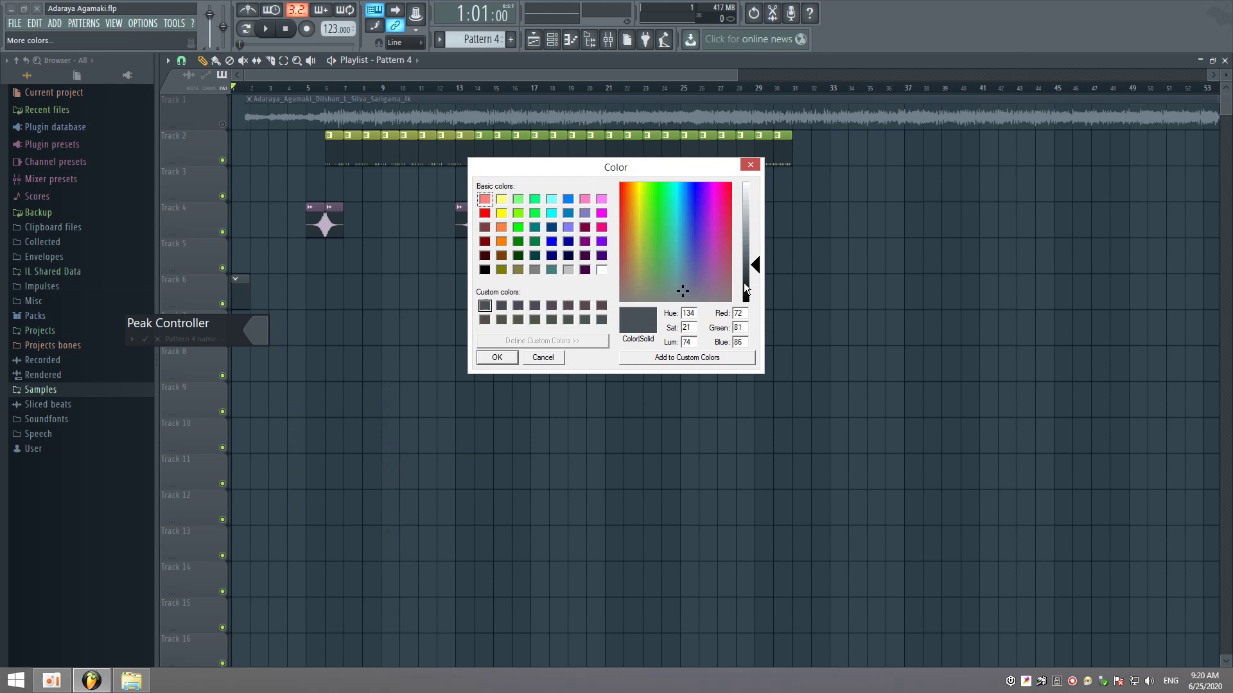
mouse_move(747, 289)
left_mouse_down()
mouse_move(750, 256)
mouse_move(749, 289)
left_mouse_up()
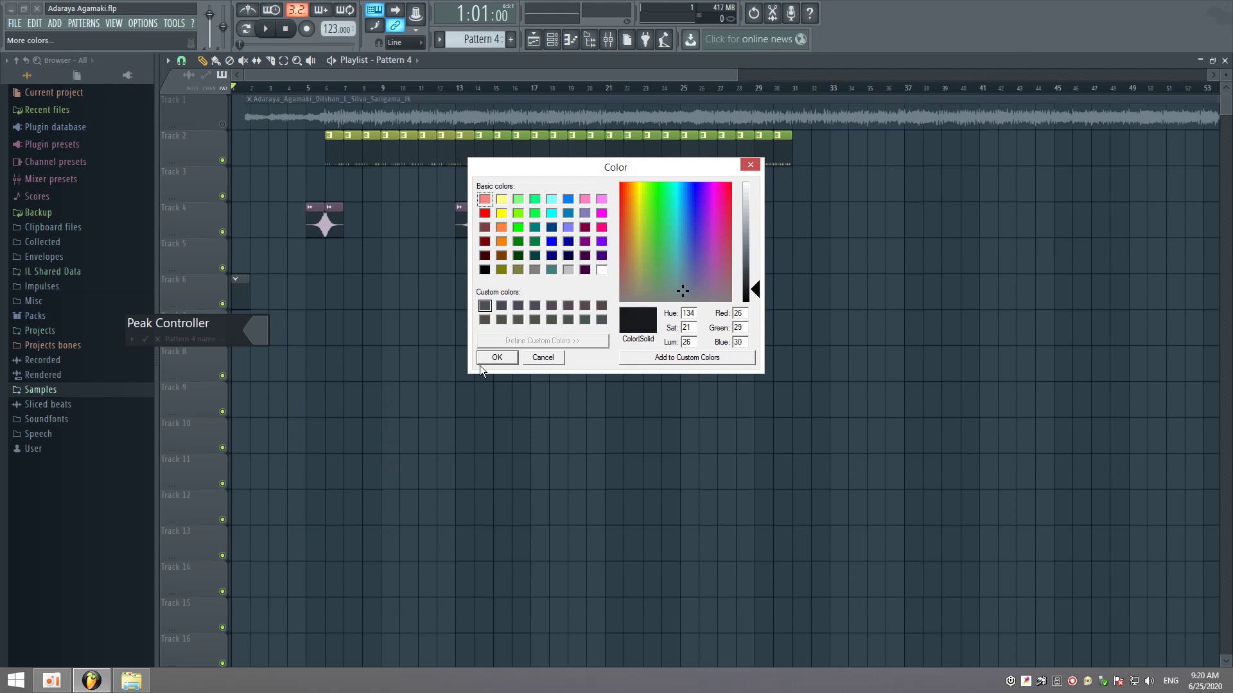
left_click(690, 292)
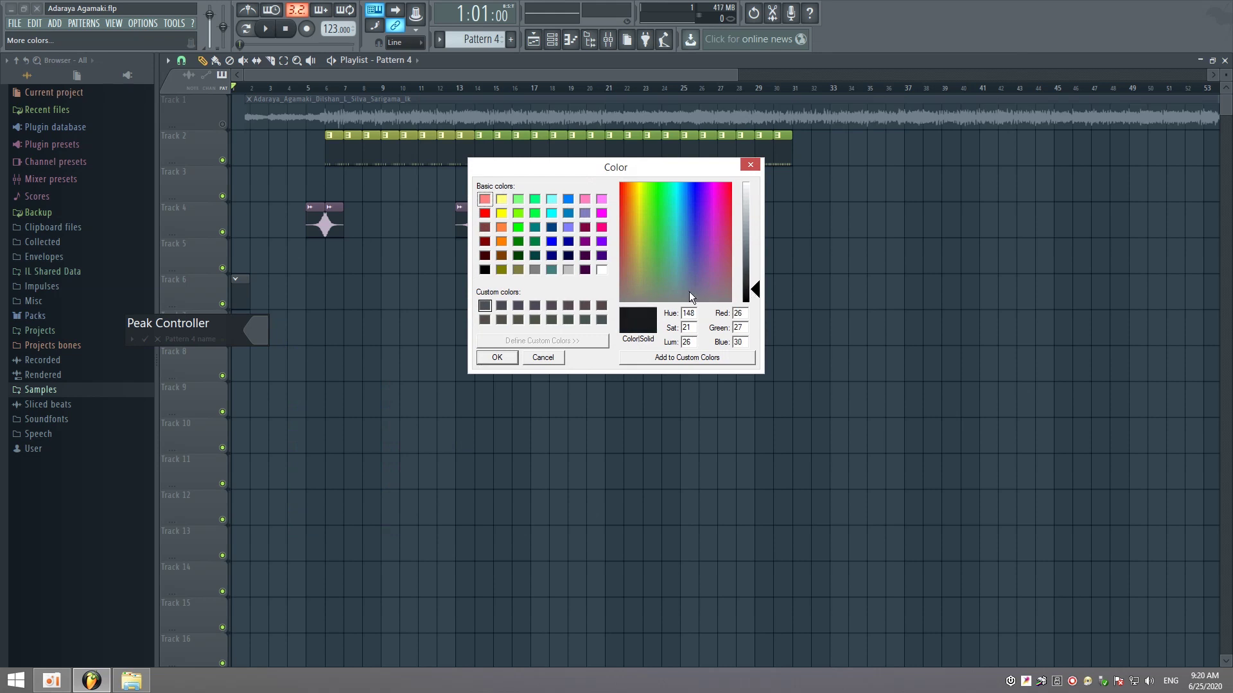
left_click(497, 358)
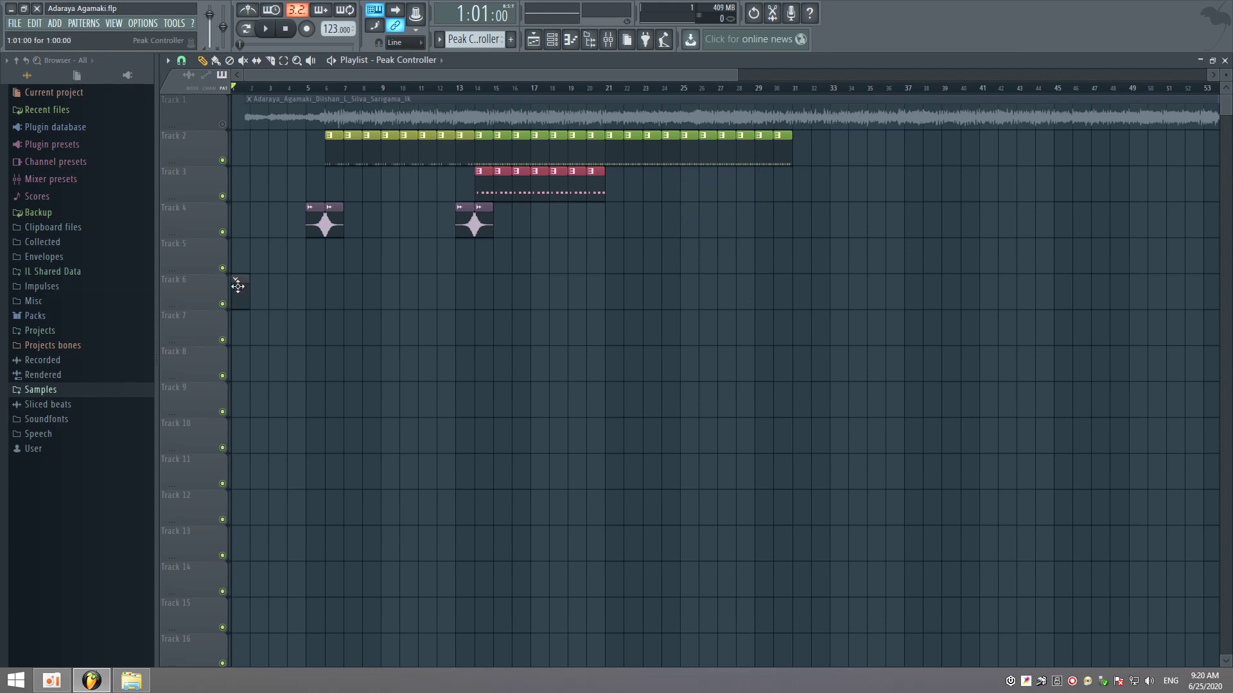
Repeat the Peak Controller clip along Track 6 up to bar 37 and open its pattern in the Channel rack
left_click_drag(260, 297, 898, 297)
left_click(203, 60)
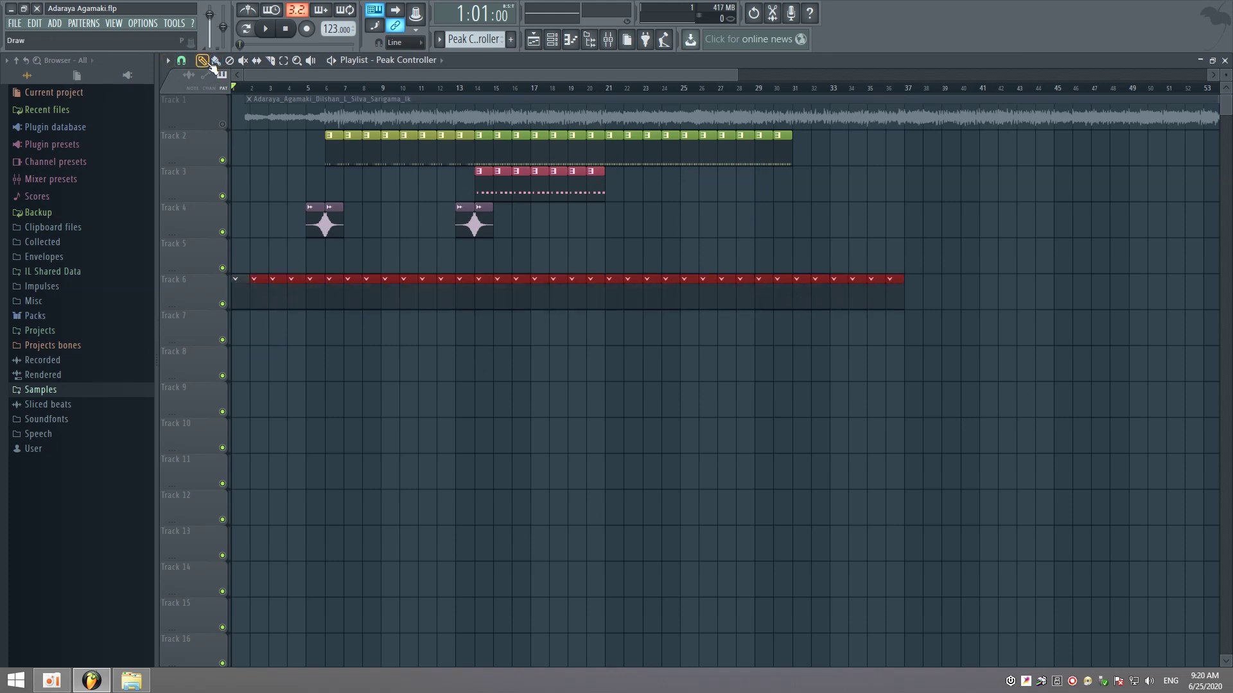
left_click(245, 292)
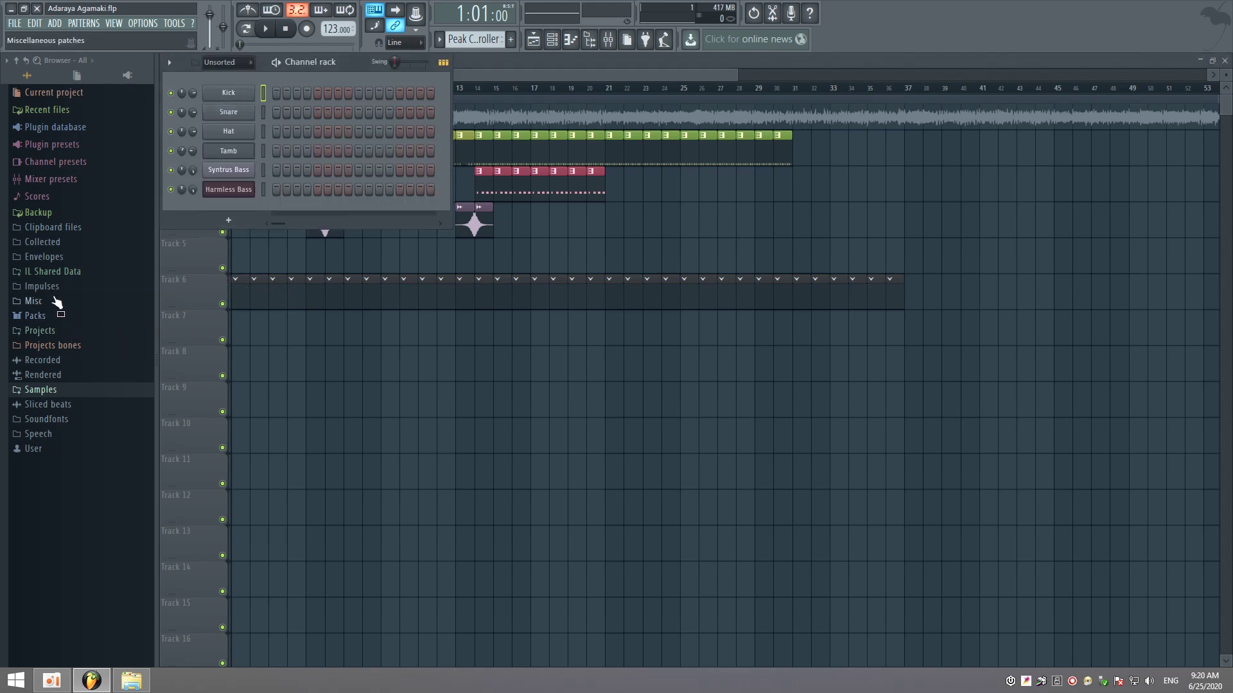
Add the TE-KIK09 sample from the Never Comin Down demo project folder under Misc as a new channel below Harmless Bass
left_click(35, 301)
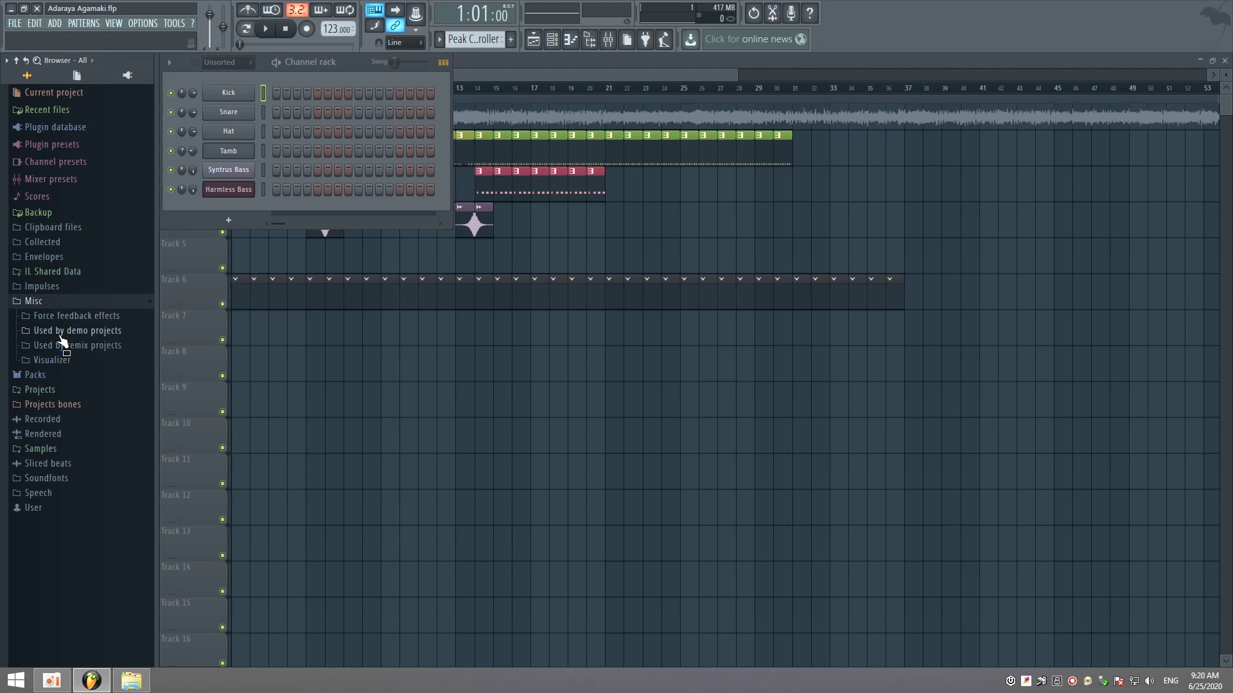
left_click(62, 333)
scroll(63, 336, "down", 10)
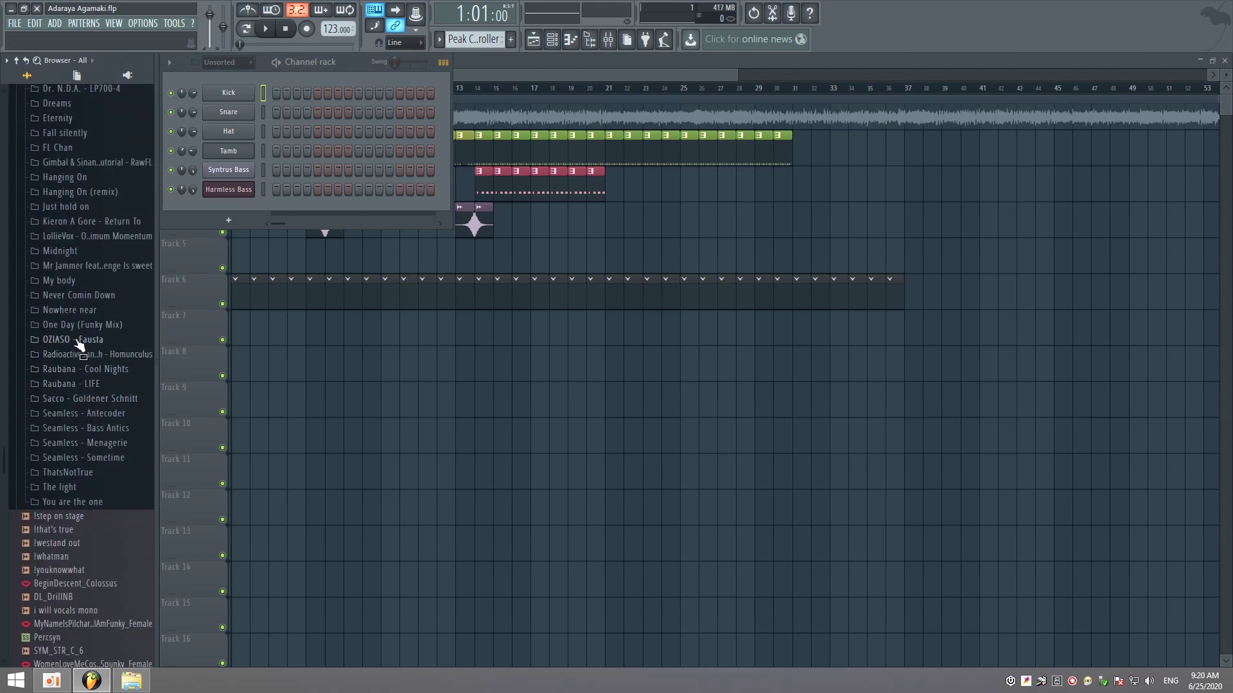
left_click(76, 295)
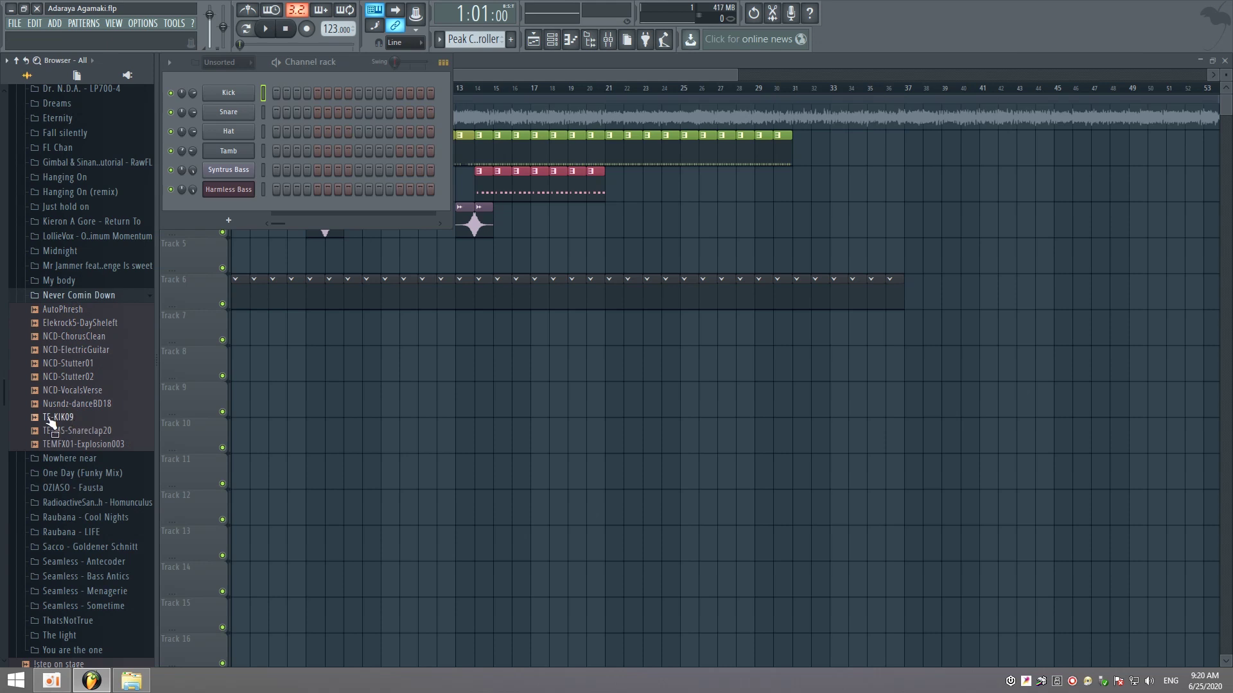
left_click_drag(57, 421, 220, 202)
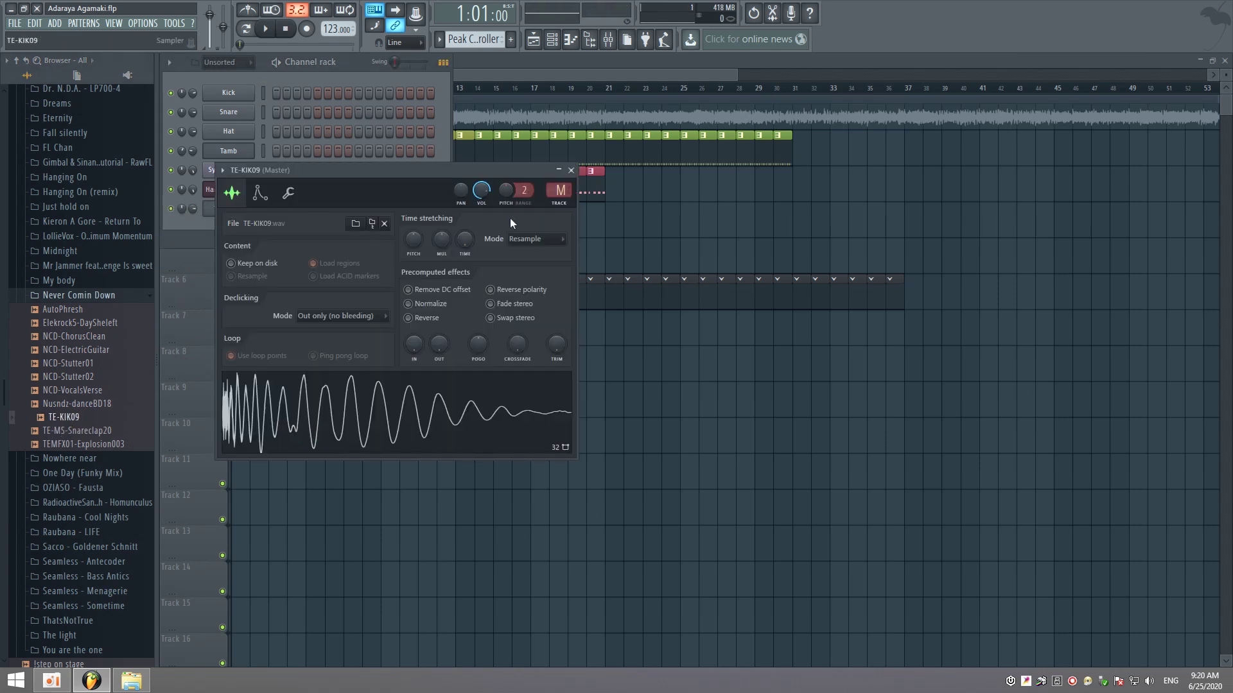
Route TE-KIK09 to mixer track 9, place its hits on steps 1, 5, 9 and 13, and audition the pattern
left_click_drag(559, 191, 558, 186)
left_click_drag(432, 172, 537, 152)
left_click(276, 208)
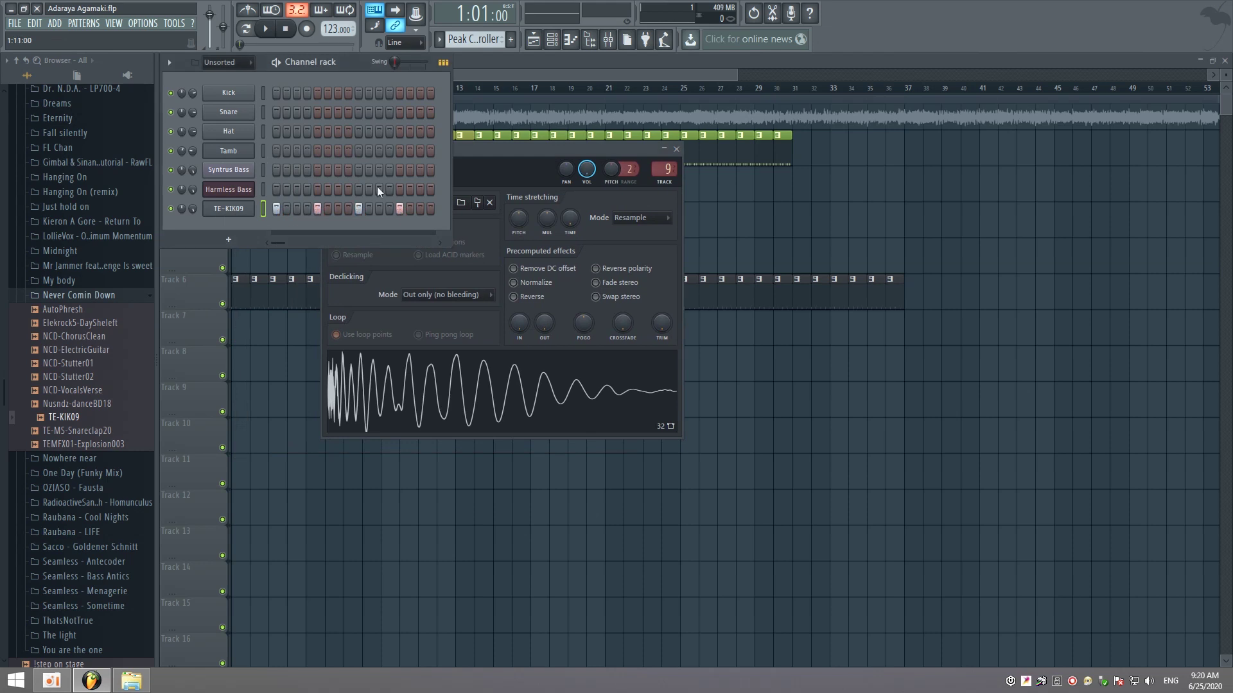
left_click(263, 30)
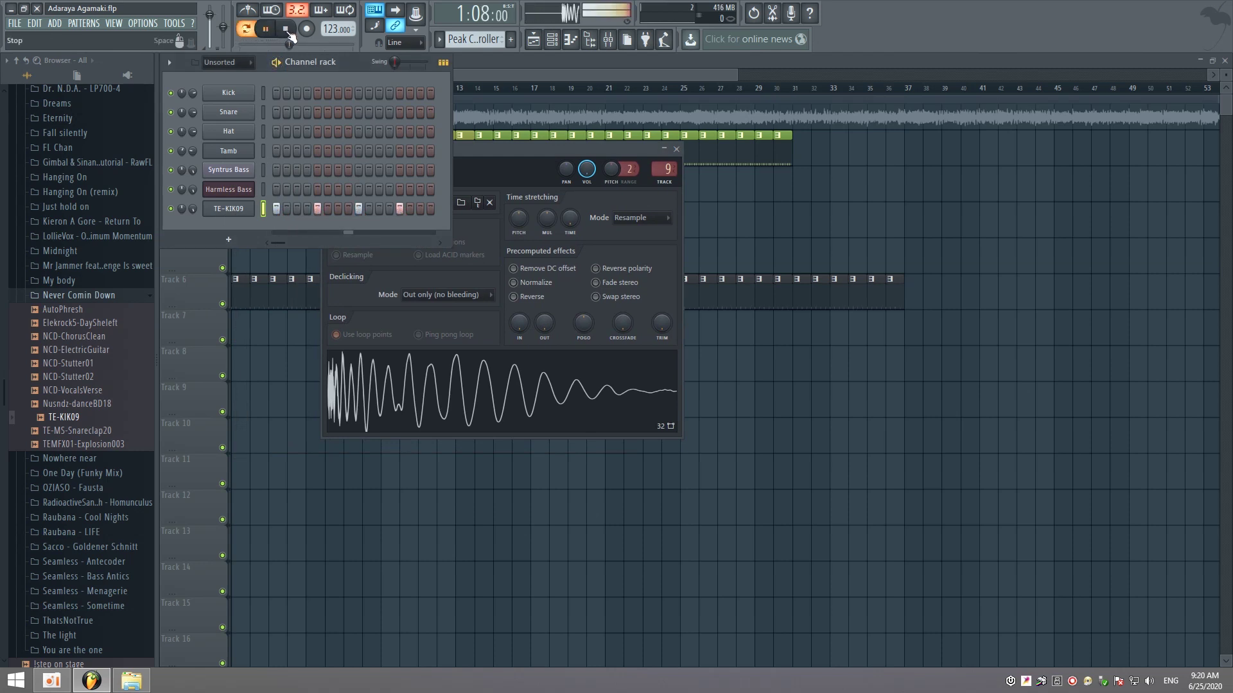
left_click(286, 29)
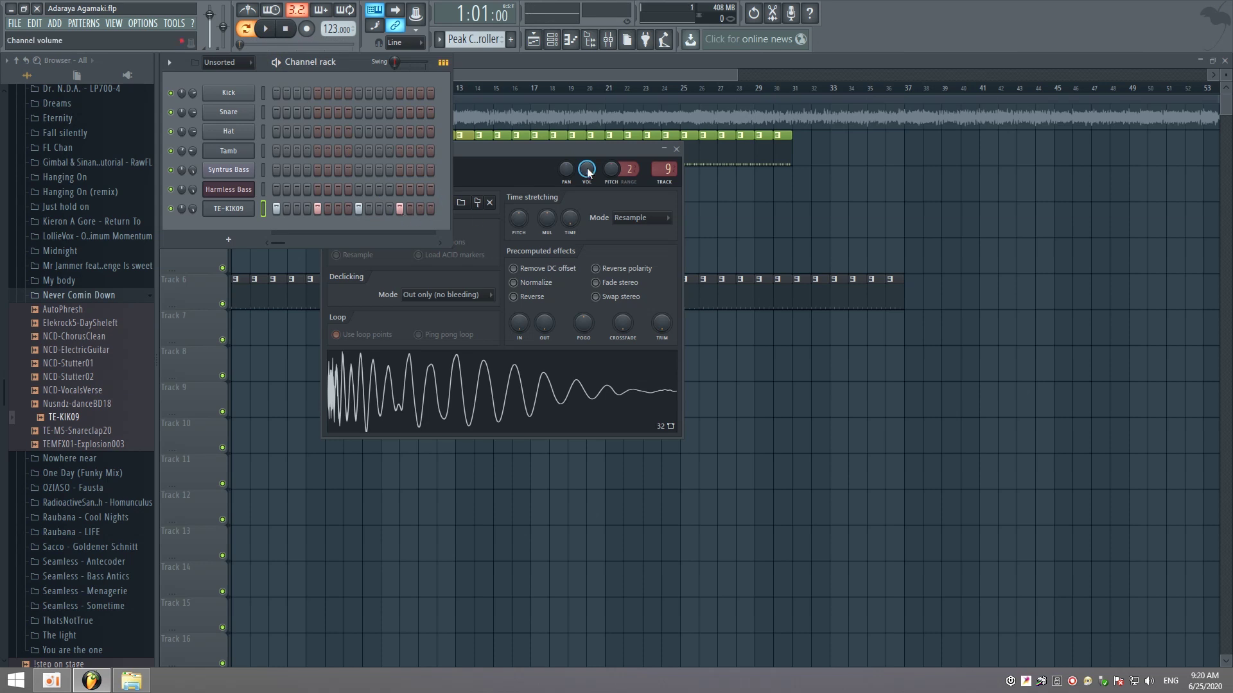
Load Fruity Peak Controller into the first effect slot of mixer Insert 9
left_click_drag(579, 156, 602, 141)
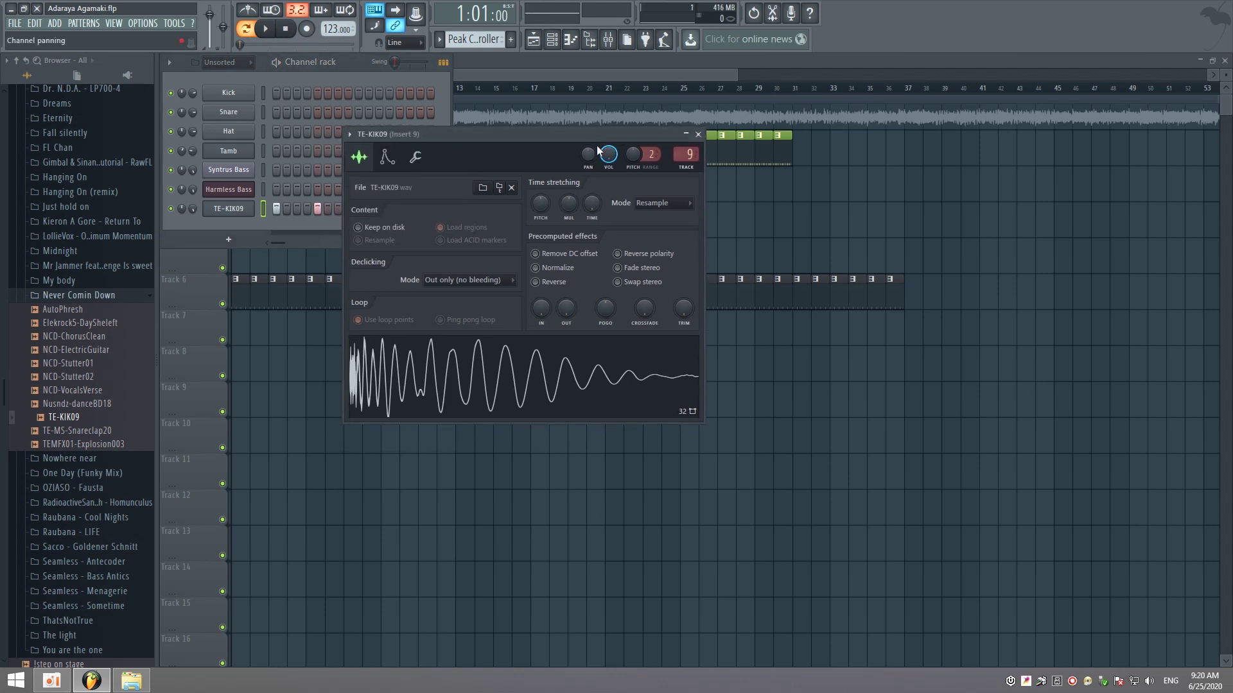
left_click(608, 39)
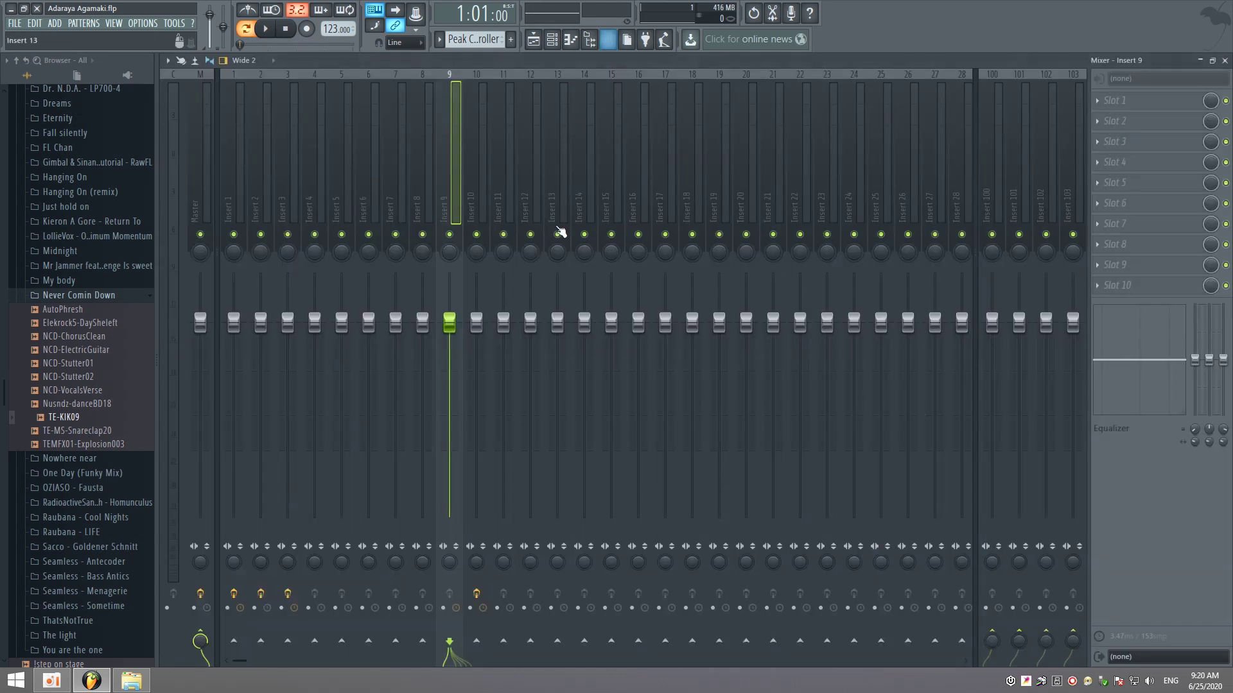
left_click(1102, 107)
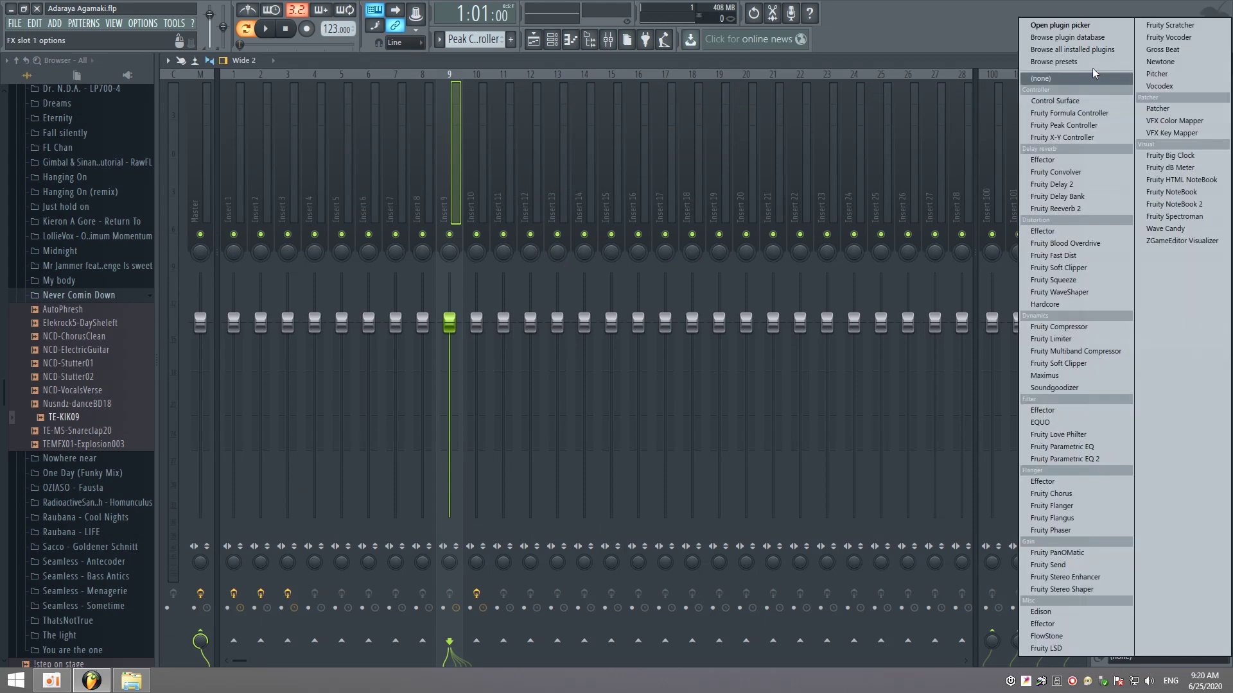
left_click(1085, 25)
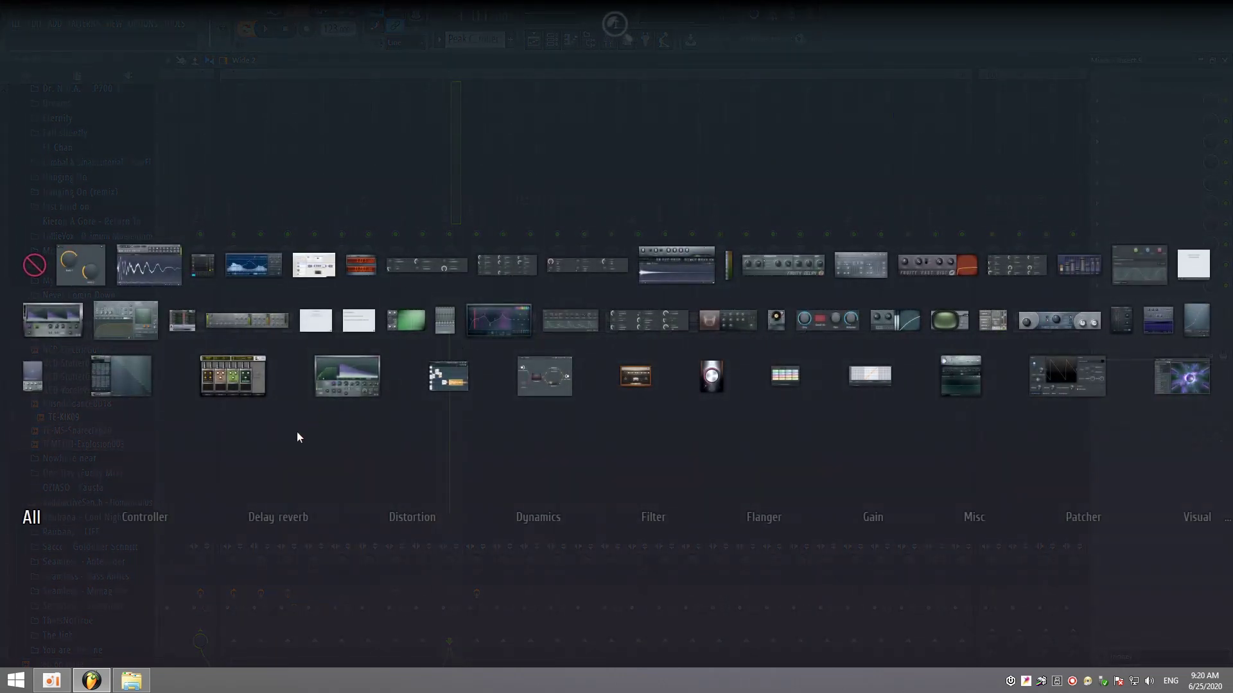
mouse_move(165, 514)
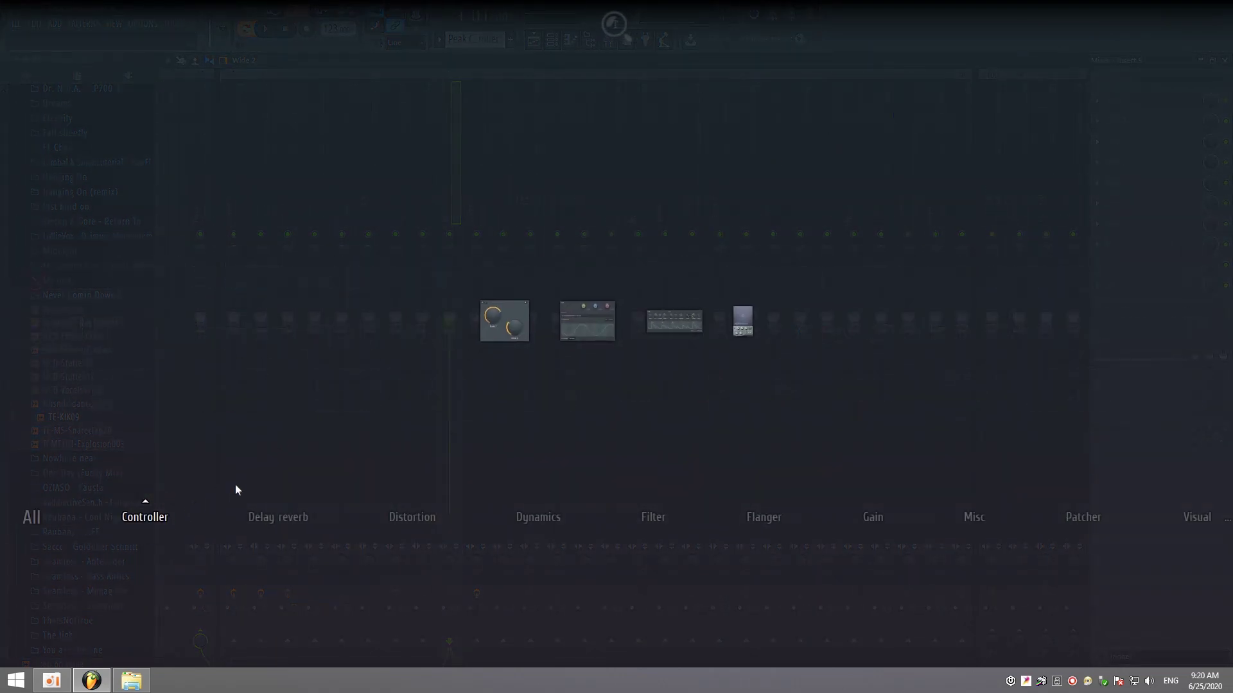
left_click(668, 324)
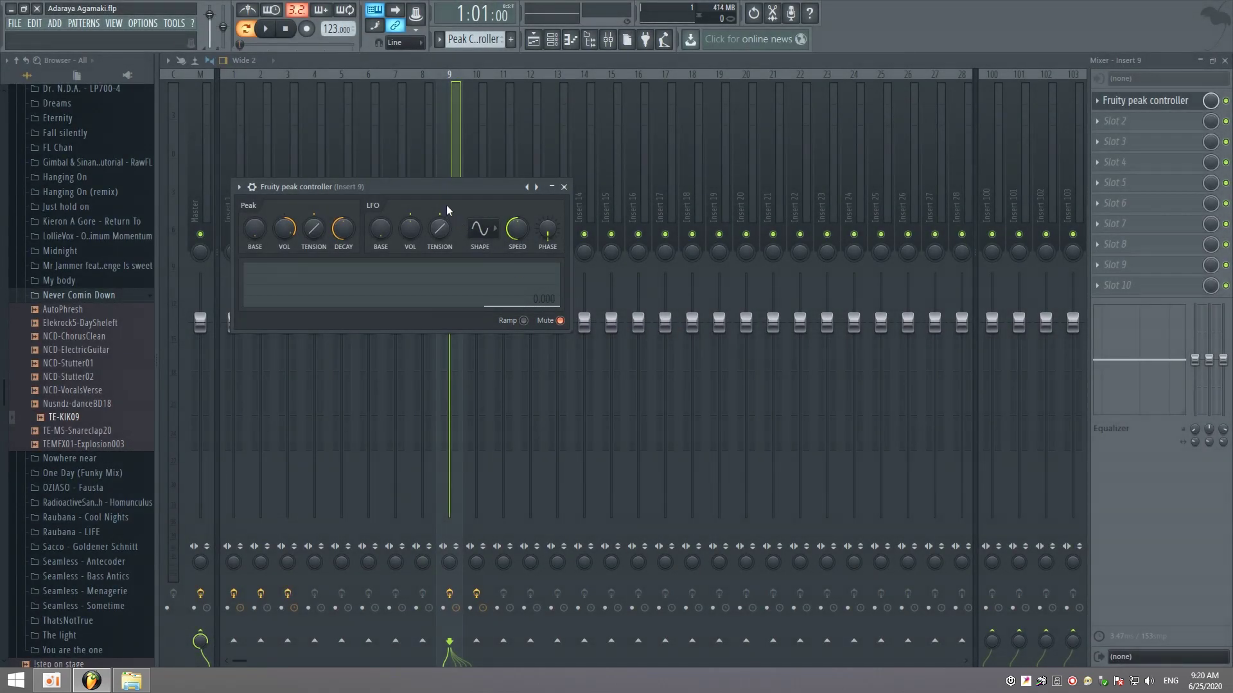
Play the kick pattern to check the Peak Controller's response, and close the open windows to return to the playlist
key("F6")
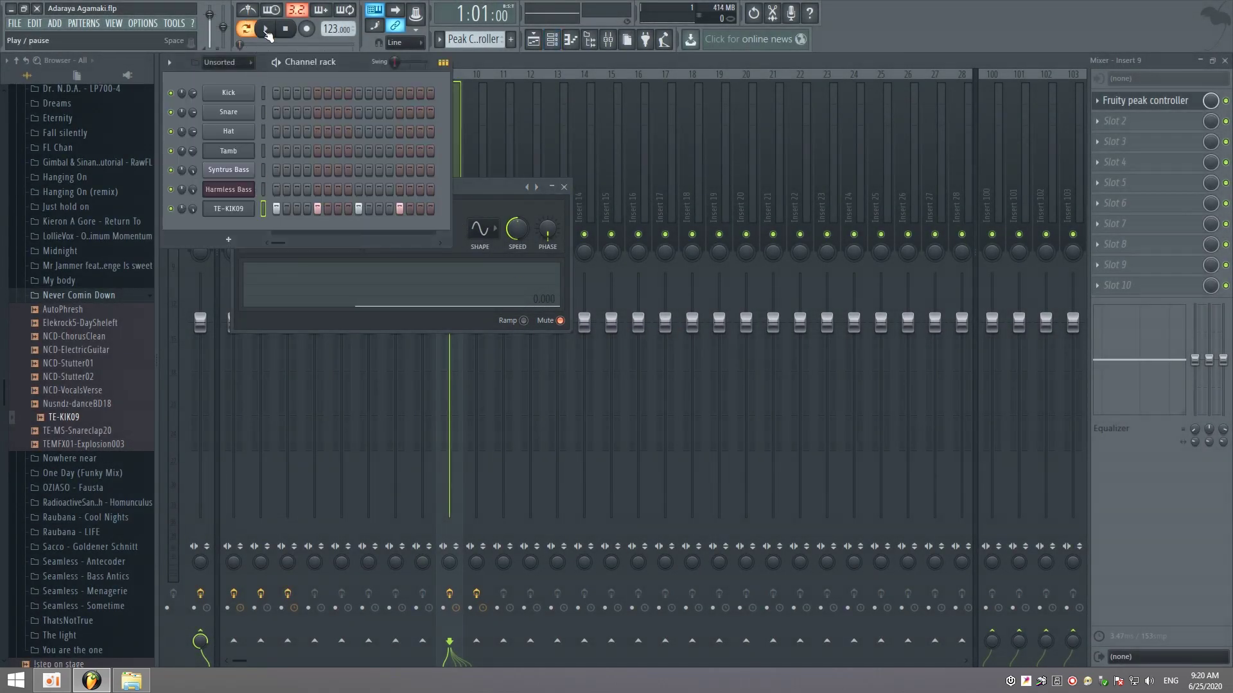
left_click(266, 28)
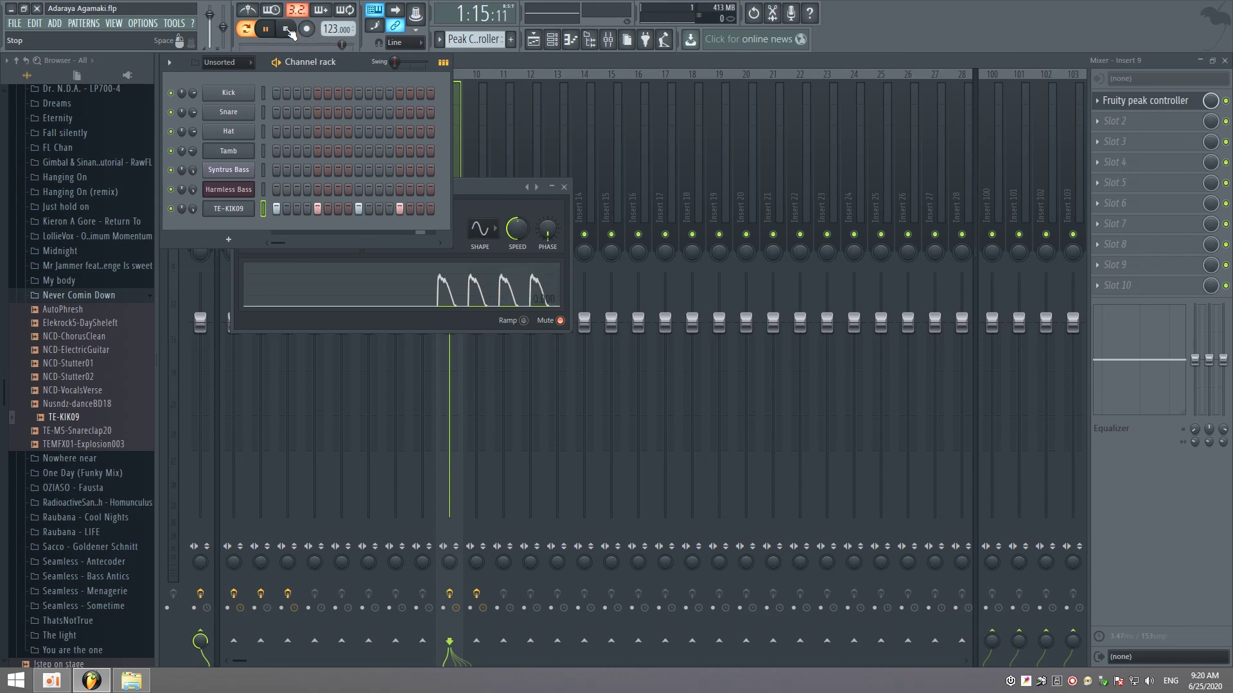
left_click(287, 29)
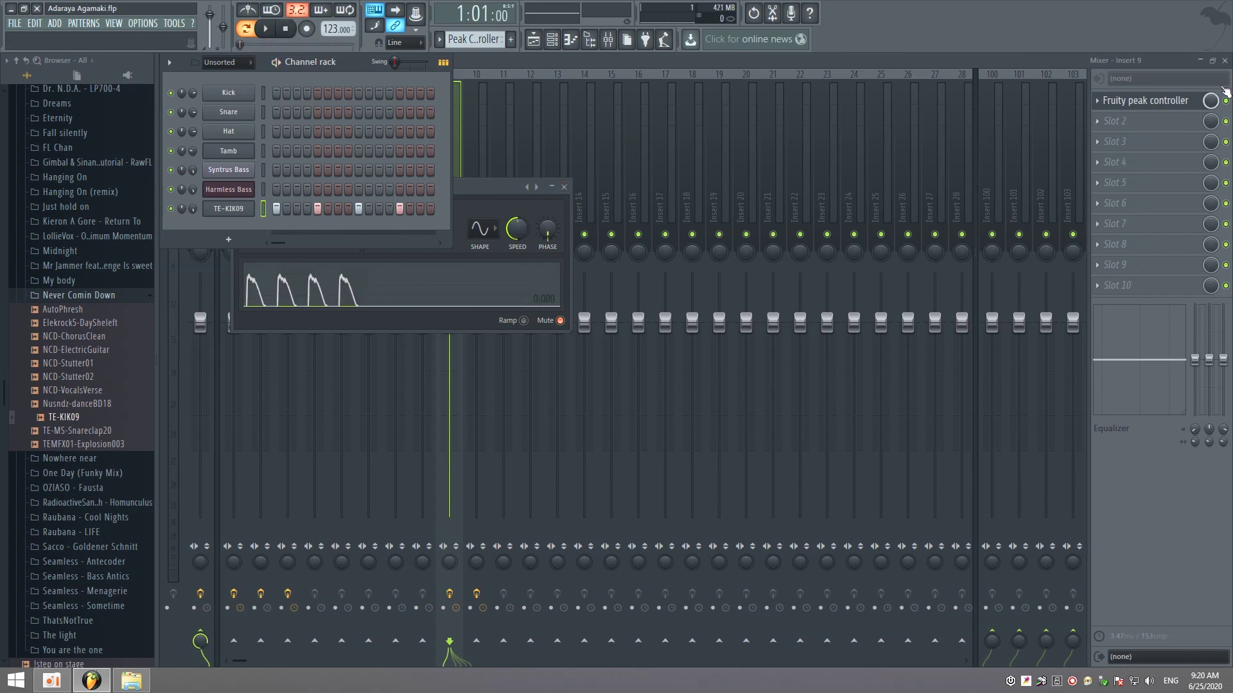
key("F12")
left_click(1224, 61)
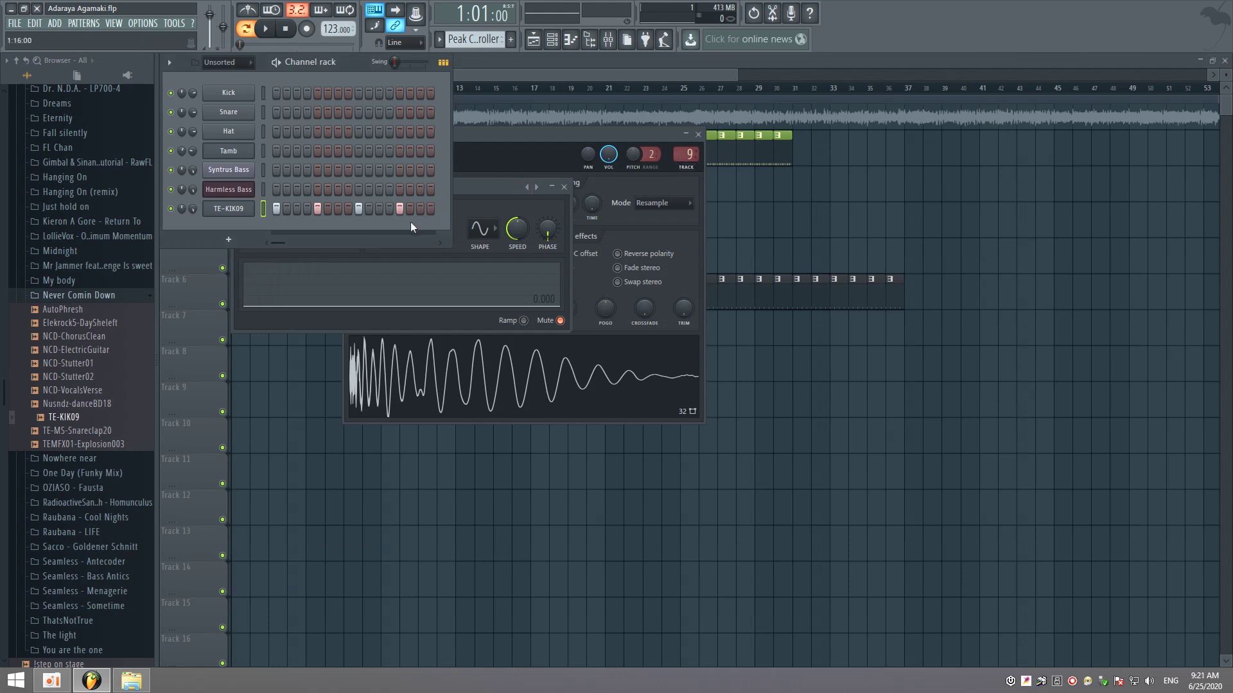
key("F12")
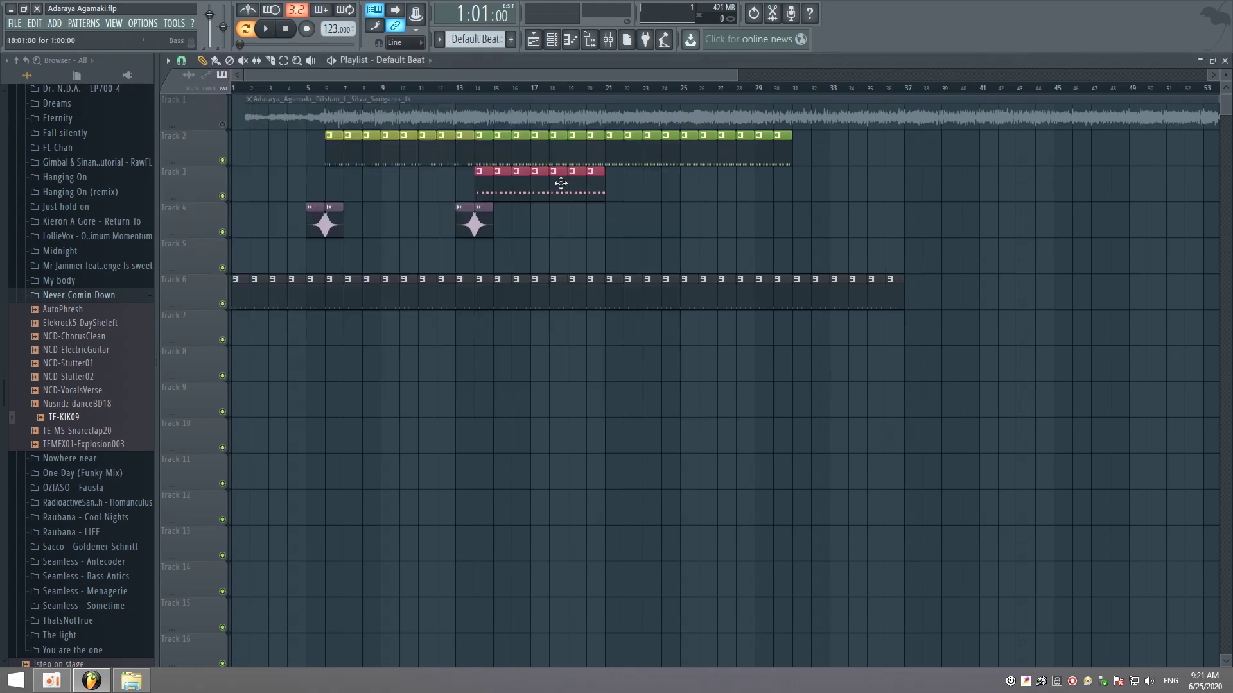
Open the Bass pattern and bring up the Fruity Parametric EQ 2 on the Syntrus Bass channel's mixer track, Insert 2
double_click(488, 189)
key("F6")
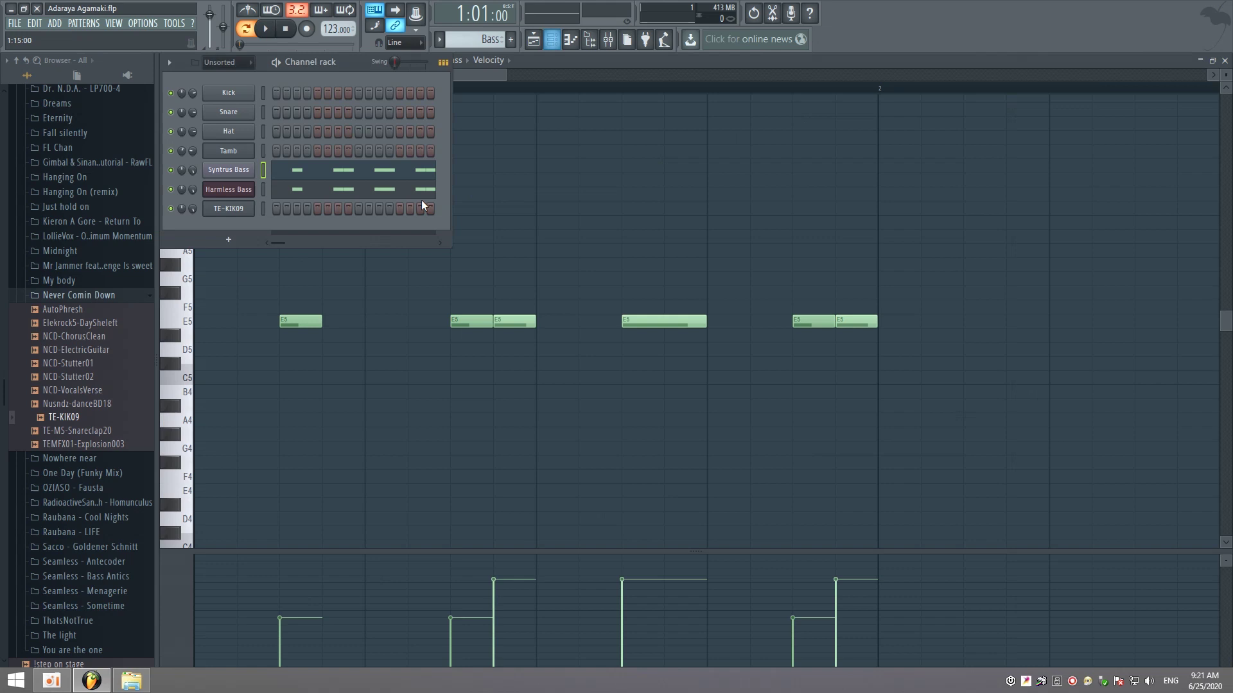
left_click(240, 171)
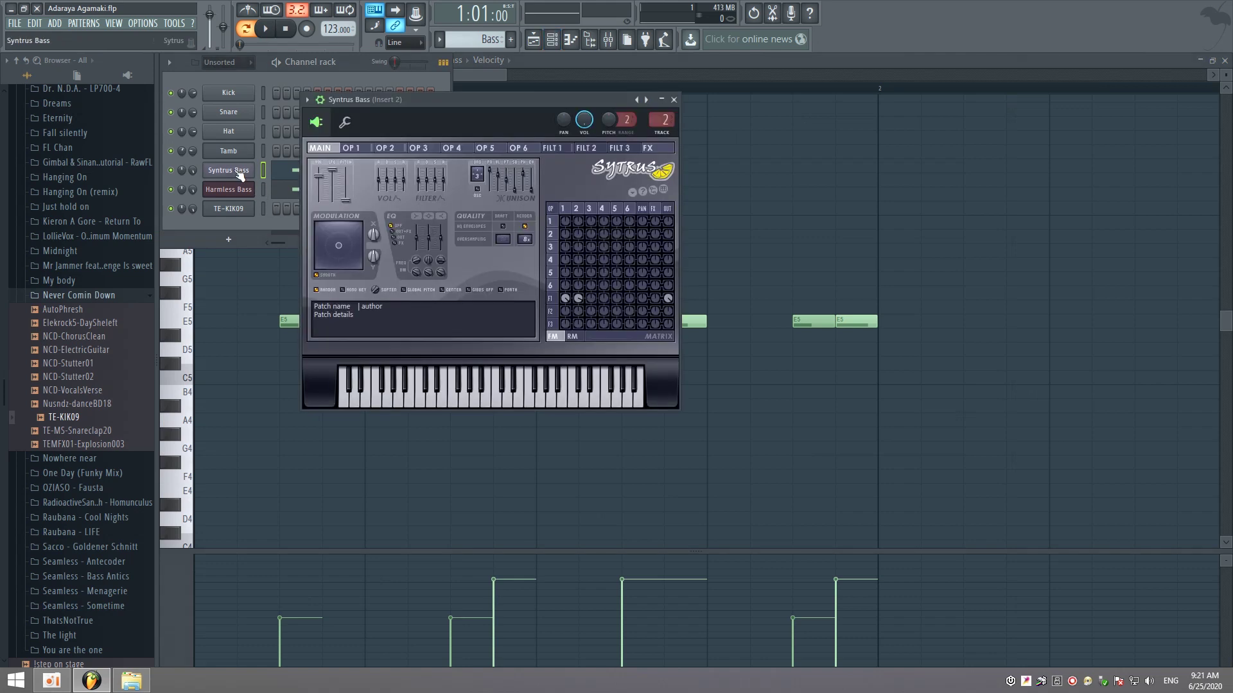
double_click(652, 124)
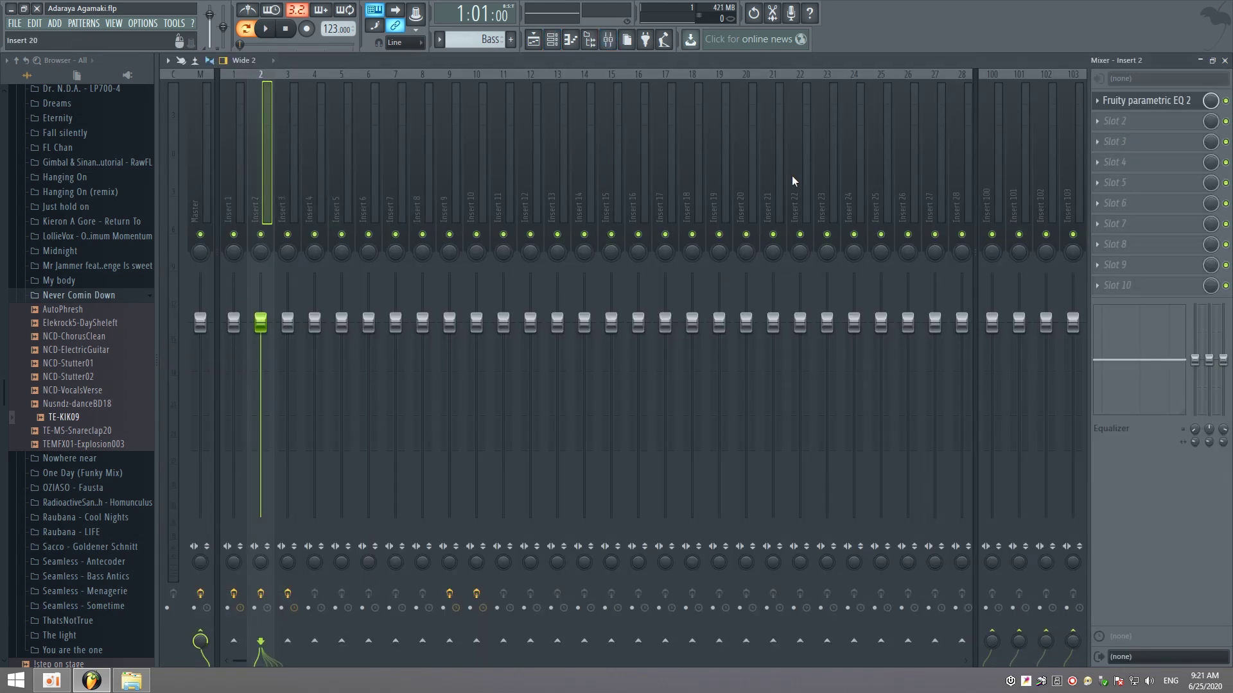
left_click(1146, 100)
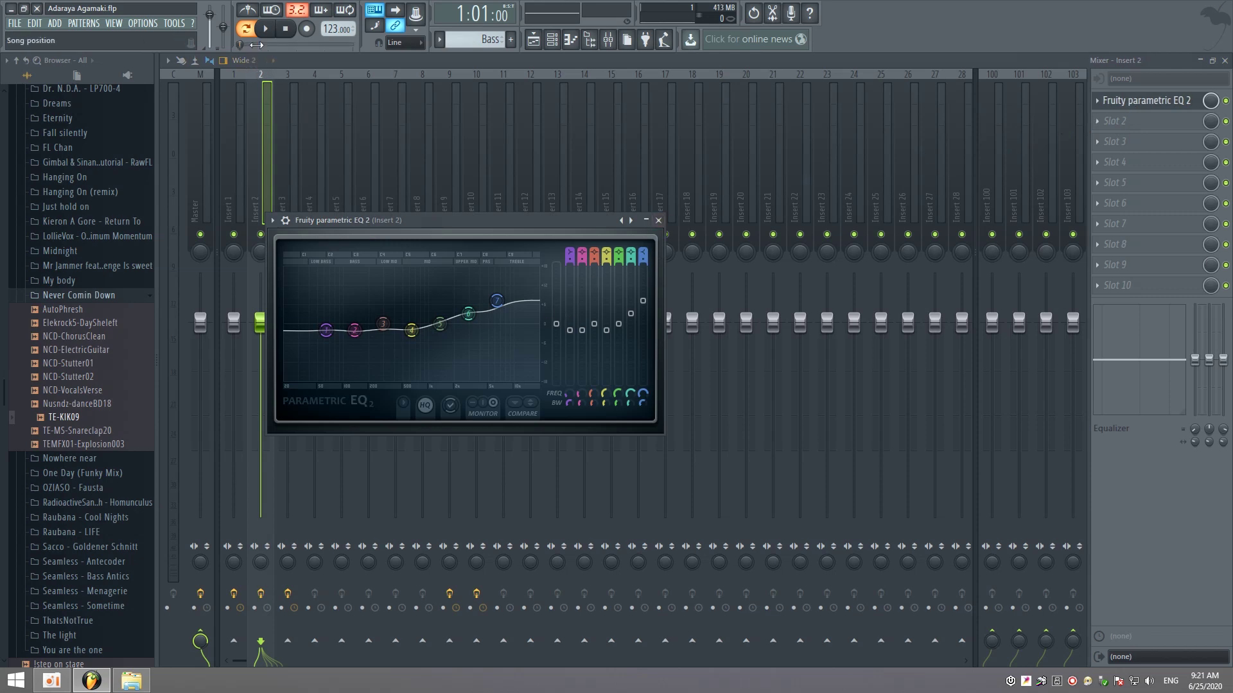
Play the song from bar 13 while watching the Parametric EQ 2 on Insert 2
key("F5")
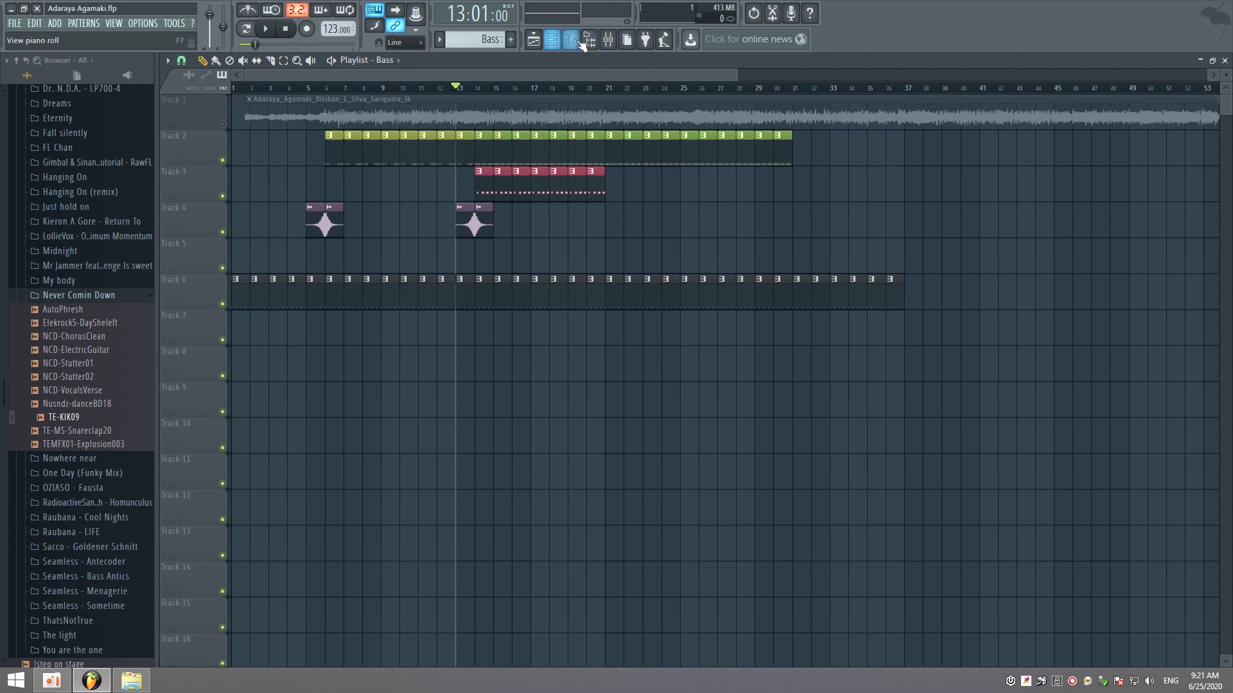
left_click(608, 40)
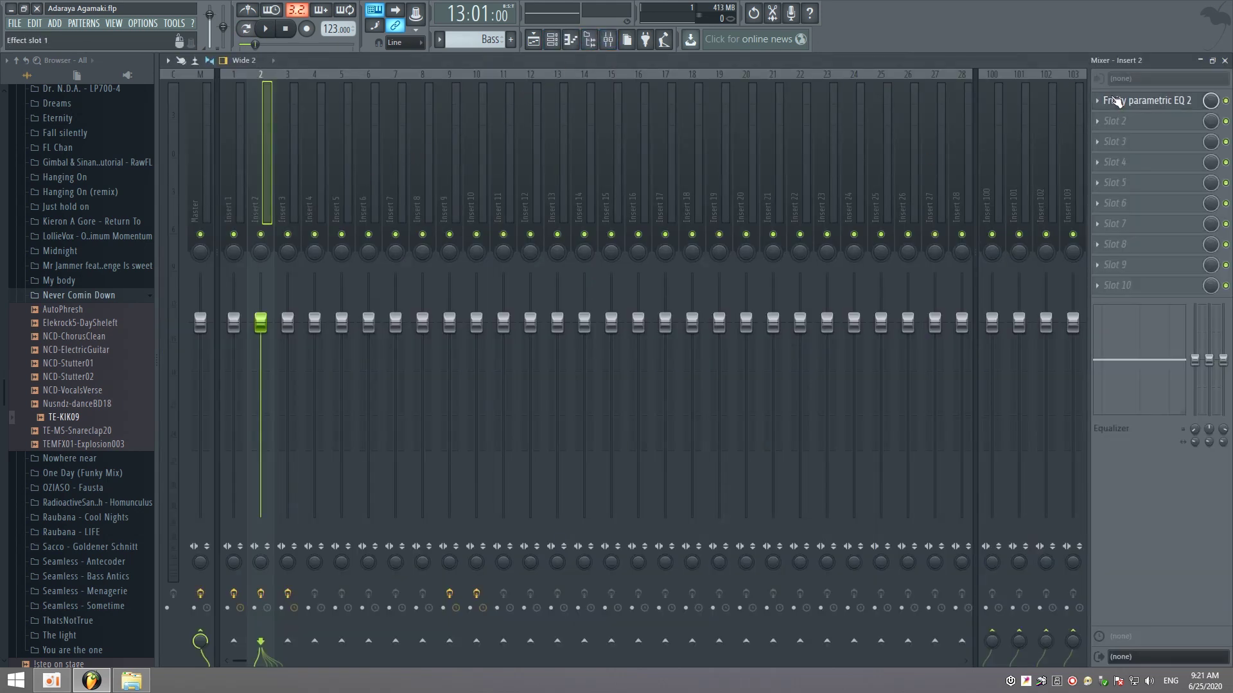
left_click(1136, 100)
left_click(266, 30)
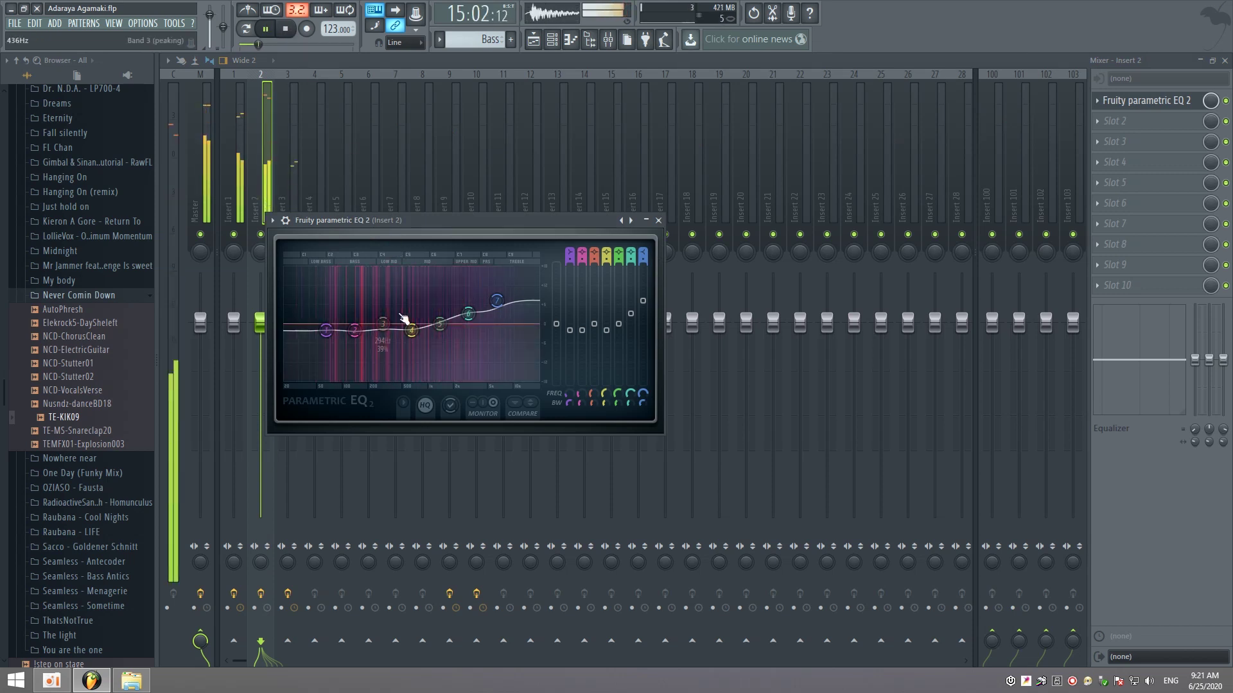
left_click(291, 31)
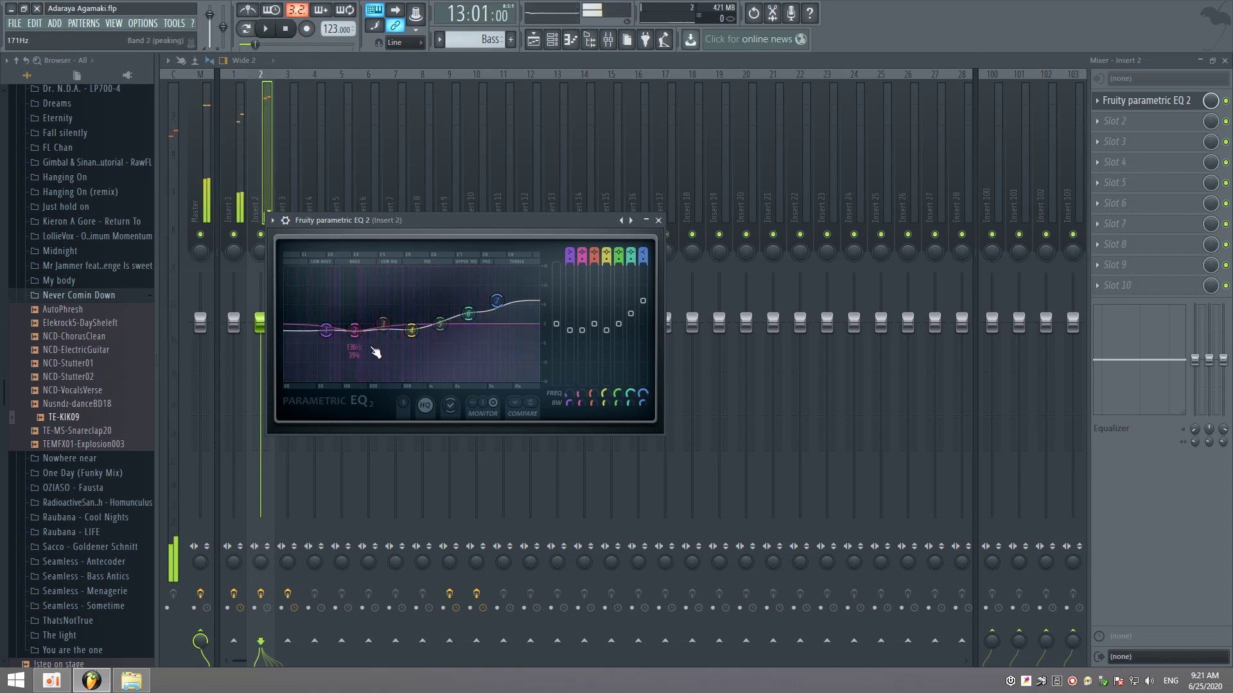
Link the main level of Insert 2's Parametric EQ 2 to Peak ctrl - Peak+LFO with mapping formula 1-Input, and audition from bar 13
right_click(556, 325)
left_click(578, 431)
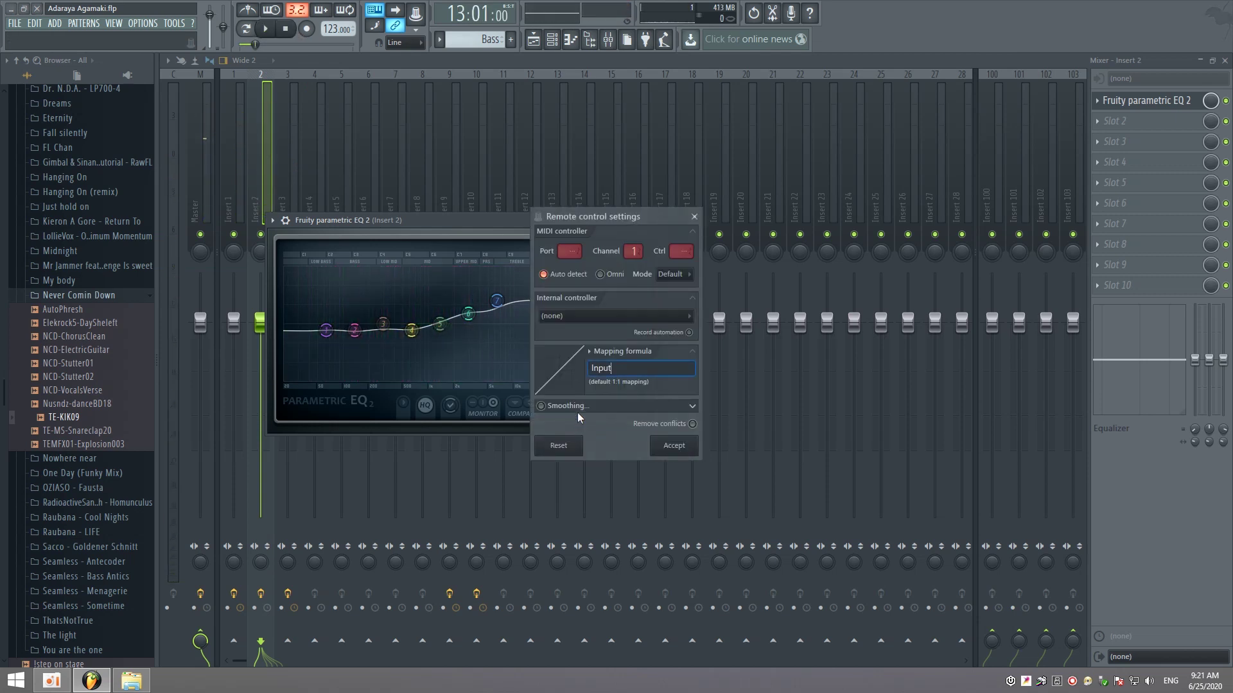
left_click(570, 315)
left_click(572, 362)
left_click(588, 352)
left_click(598, 375)
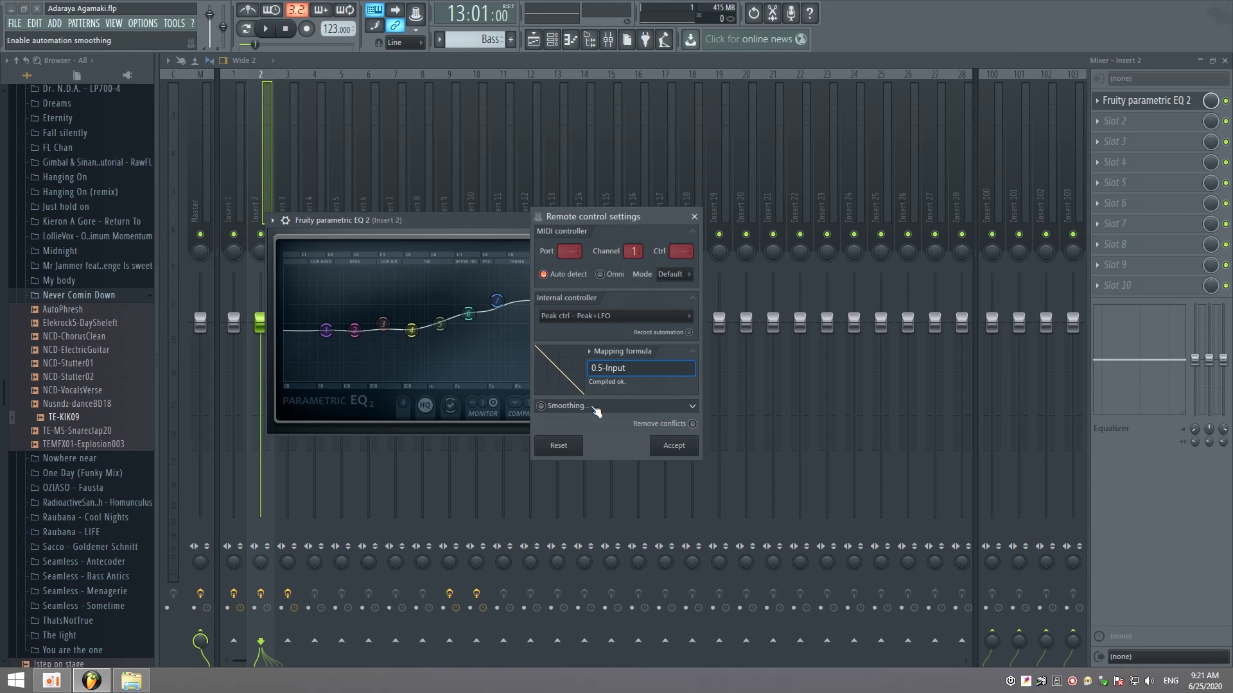
left_click(590, 351)
left_click(593, 385)
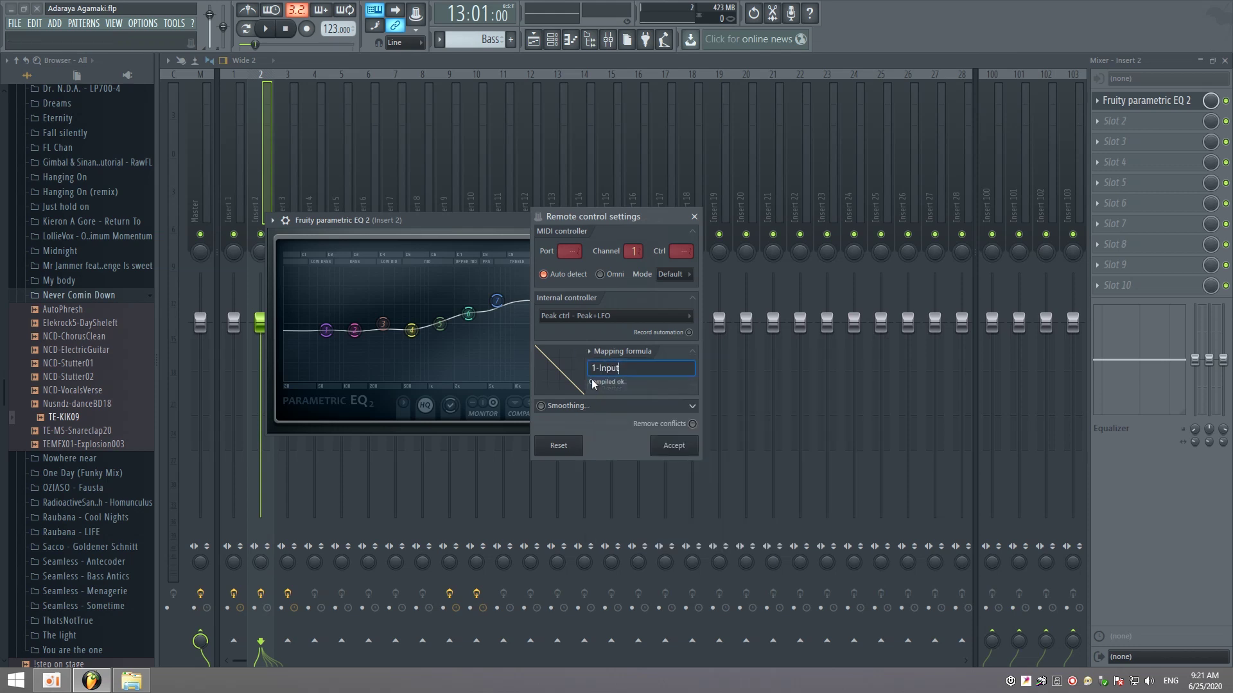
left_click(684, 446)
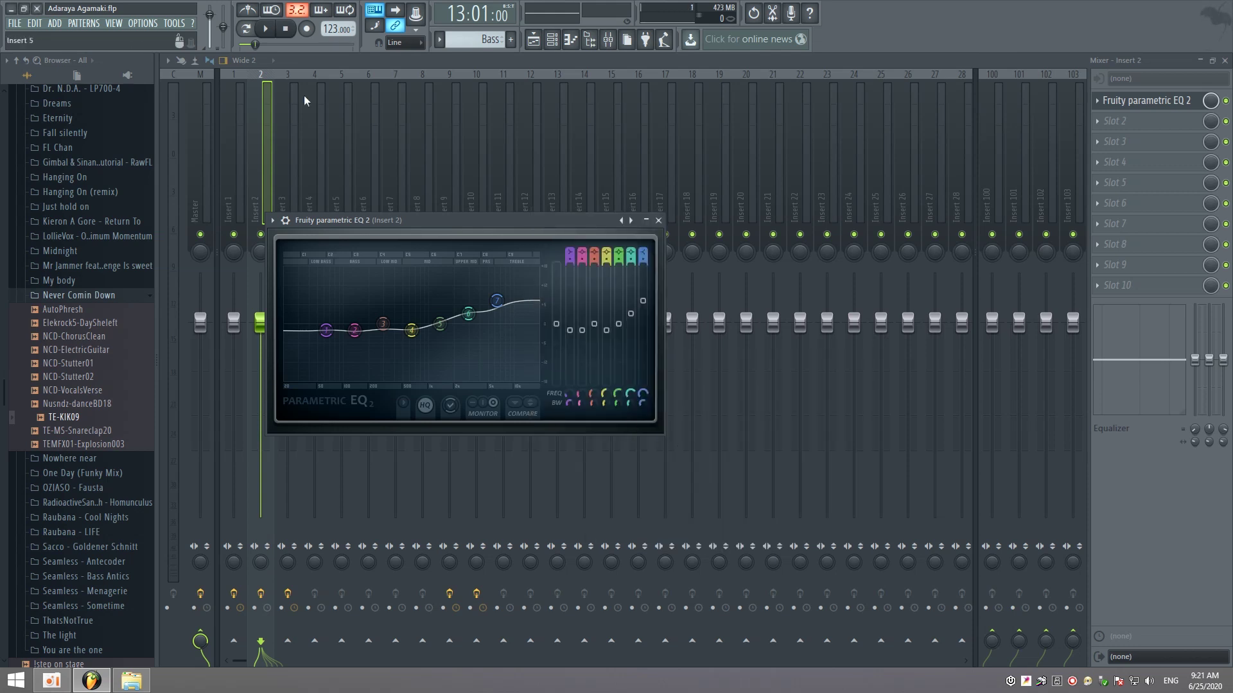
left_click(264, 29)
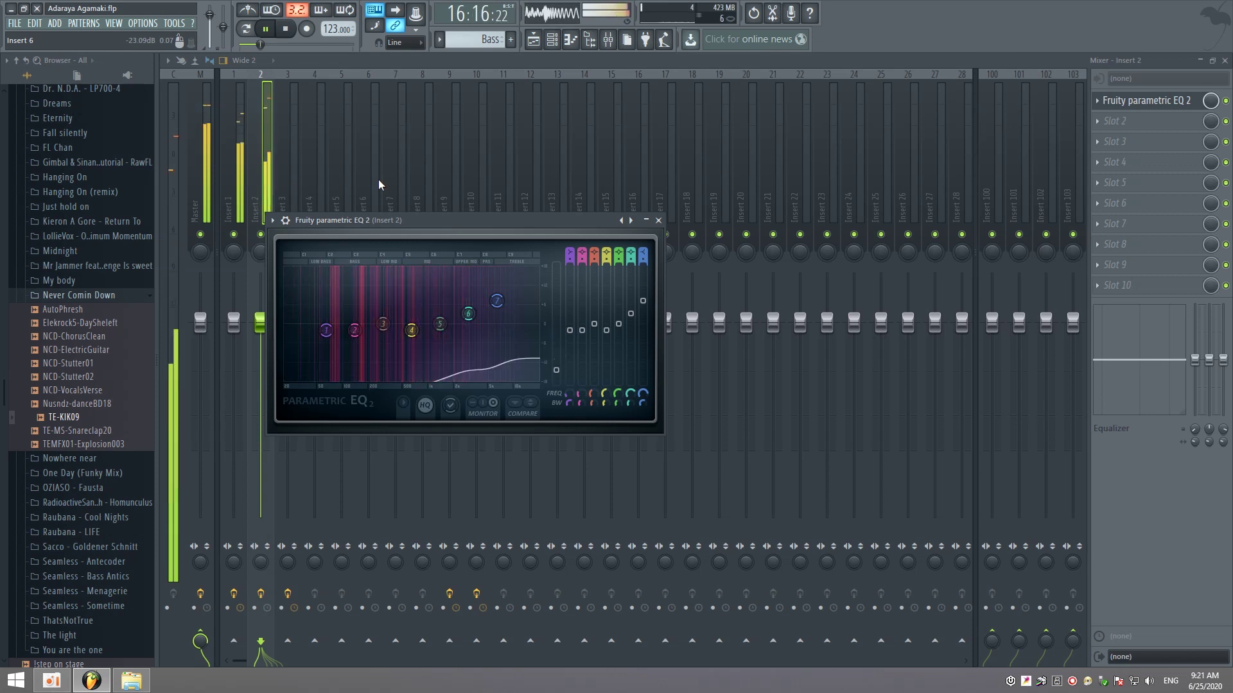
left_click(287, 29)
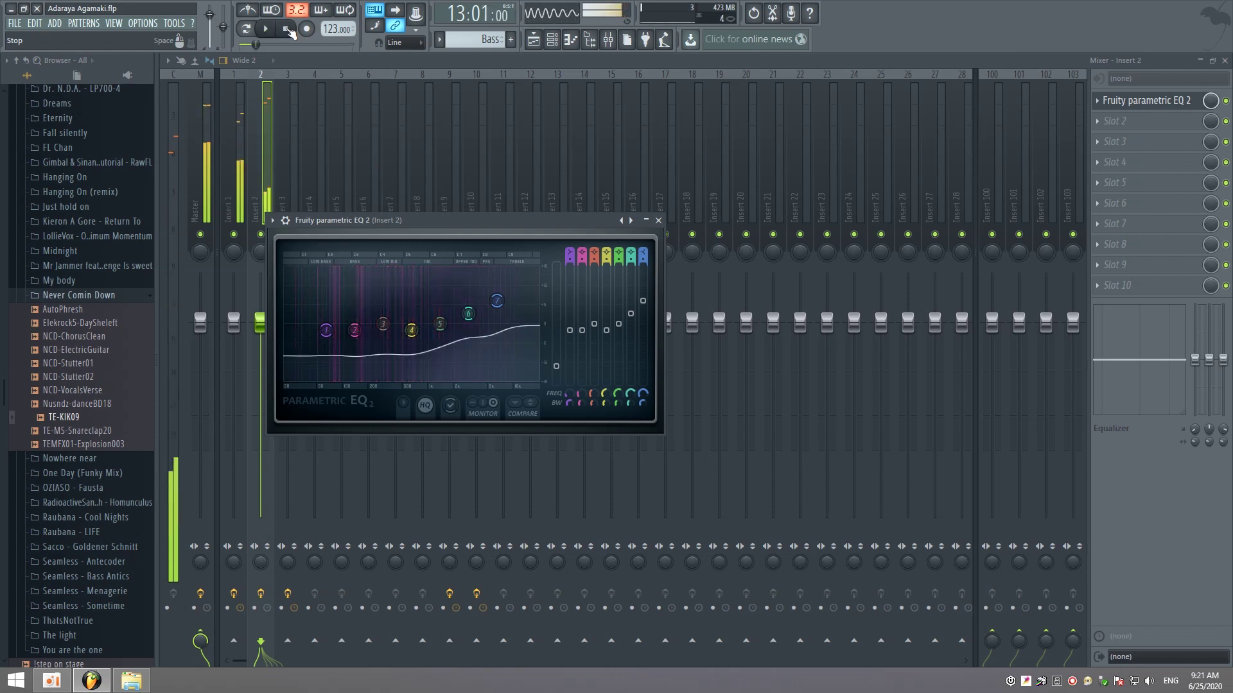
Load Effector into slot 2 of Insert 2, select its Lo-Fi effect and lower the X and Y parameters
left_click(1098, 142)
left_click(1059, 24)
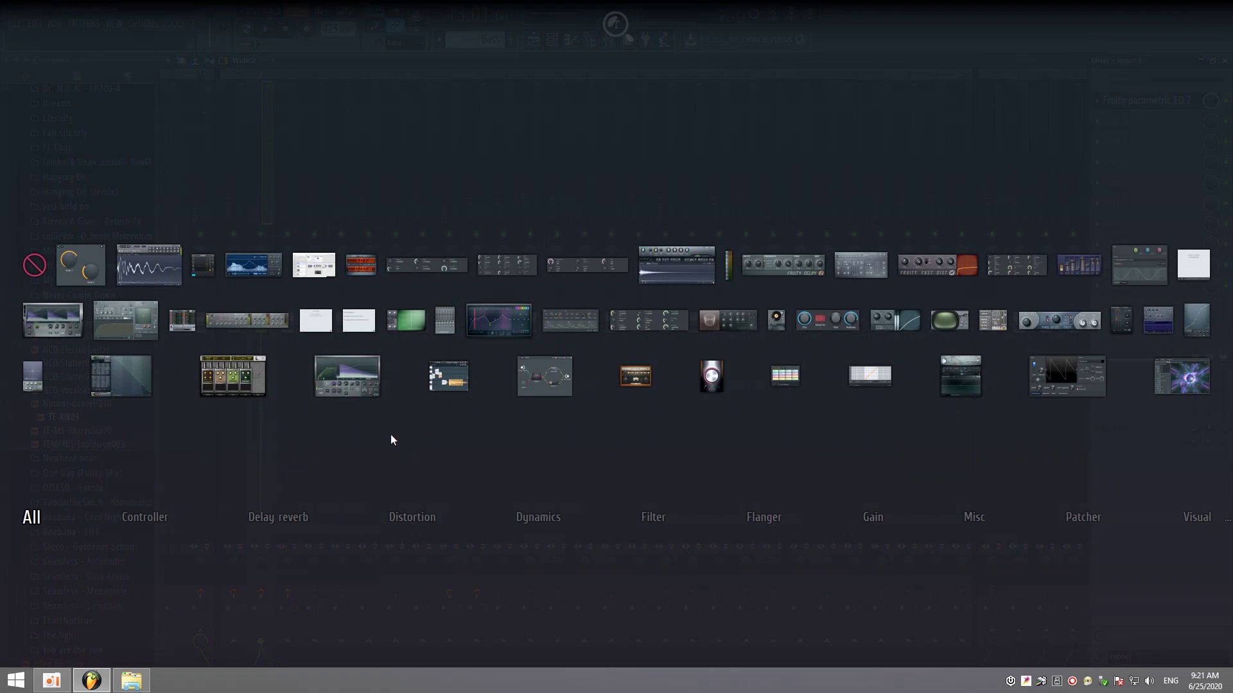
left_click(201, 268)
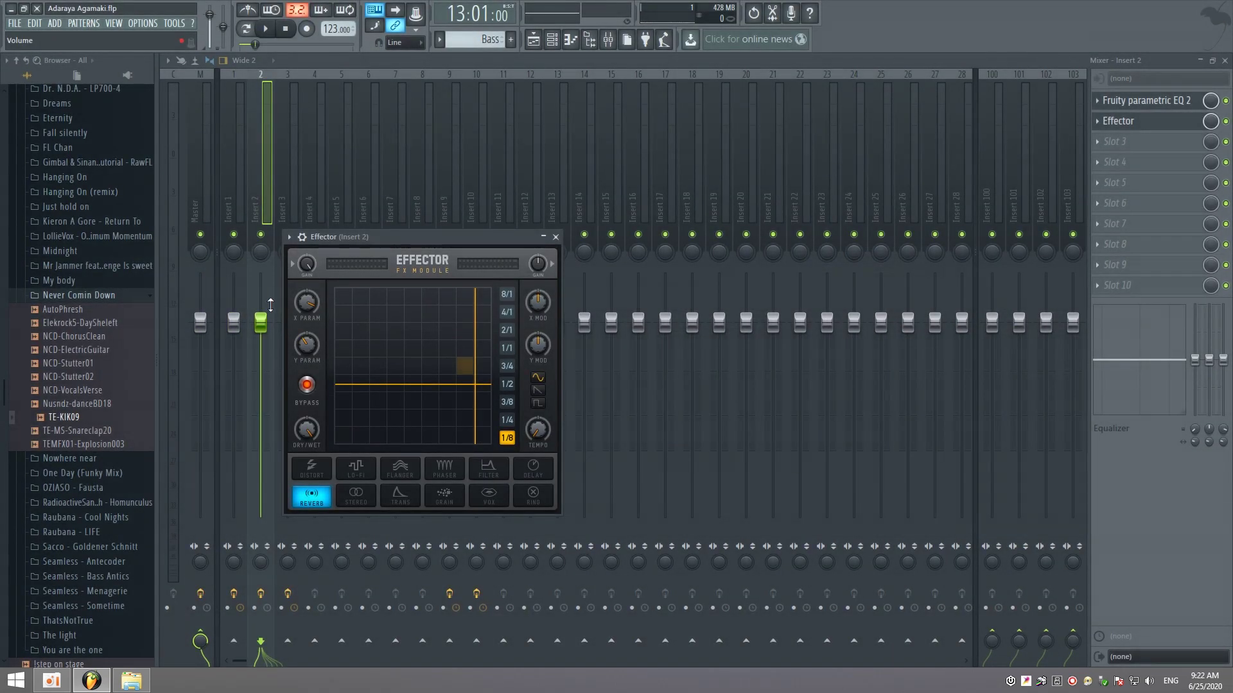
key("z")
left_click(356, 469)
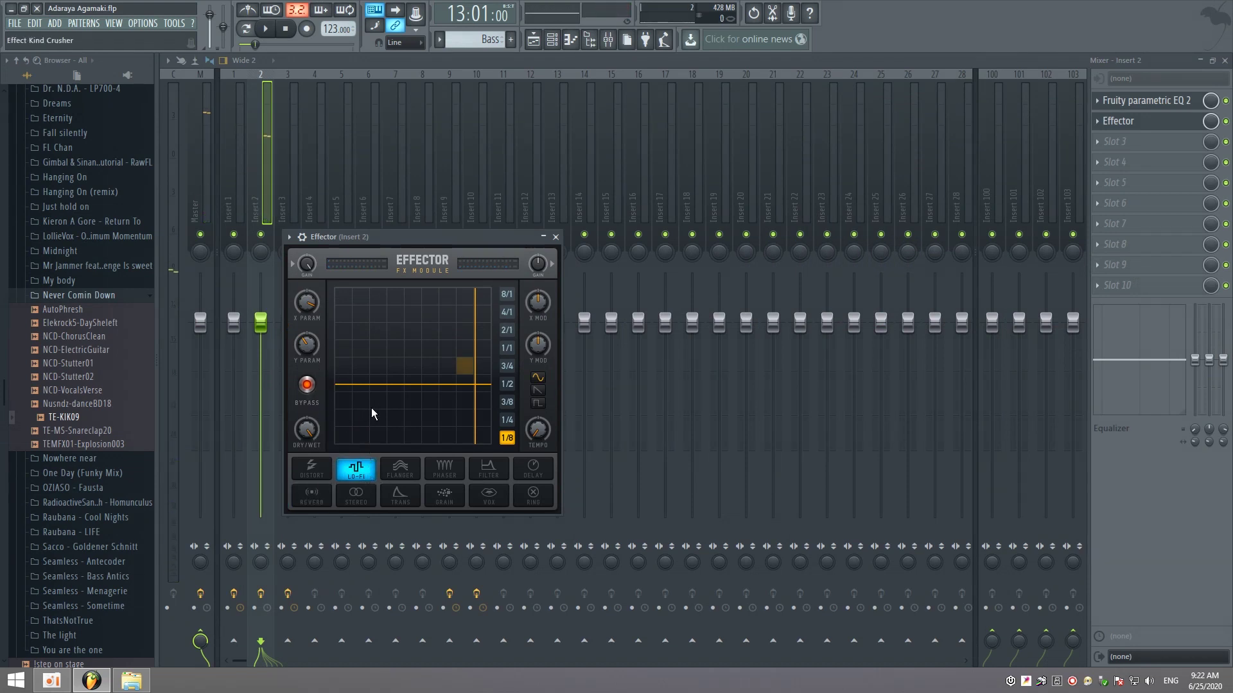
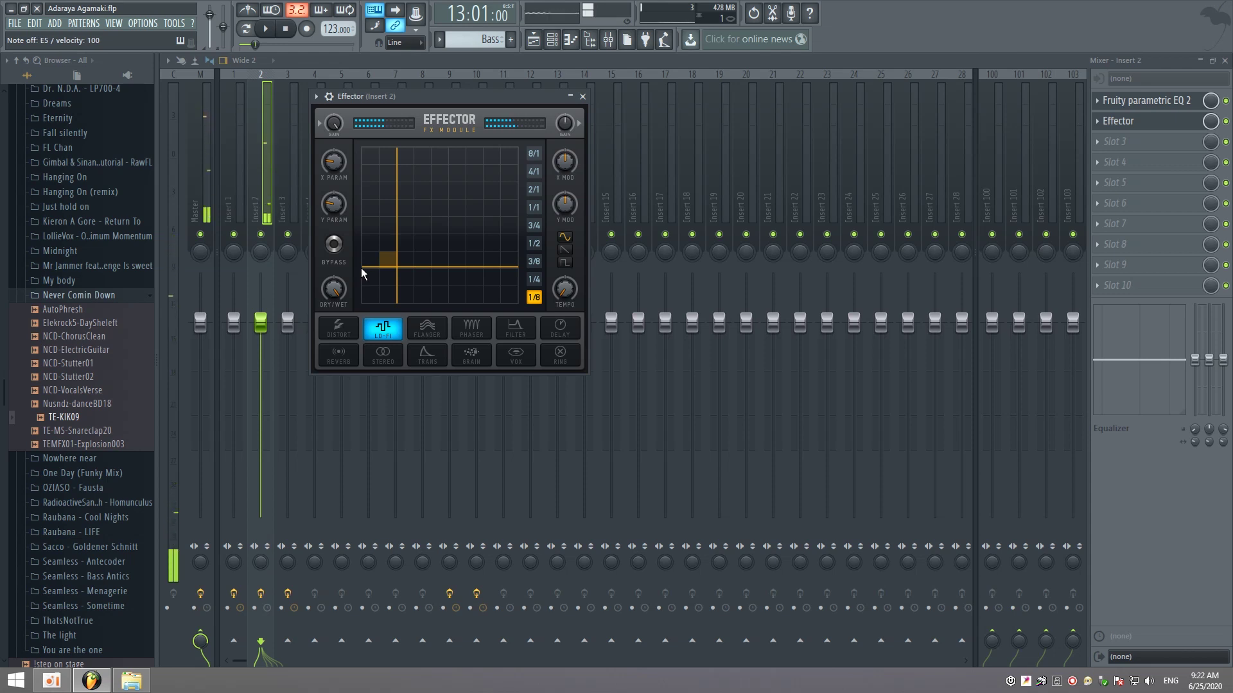
Play the song from bar 13 to hear the Lo-Fi effect on the bass, and return to the playlist
left_click(268, 31)
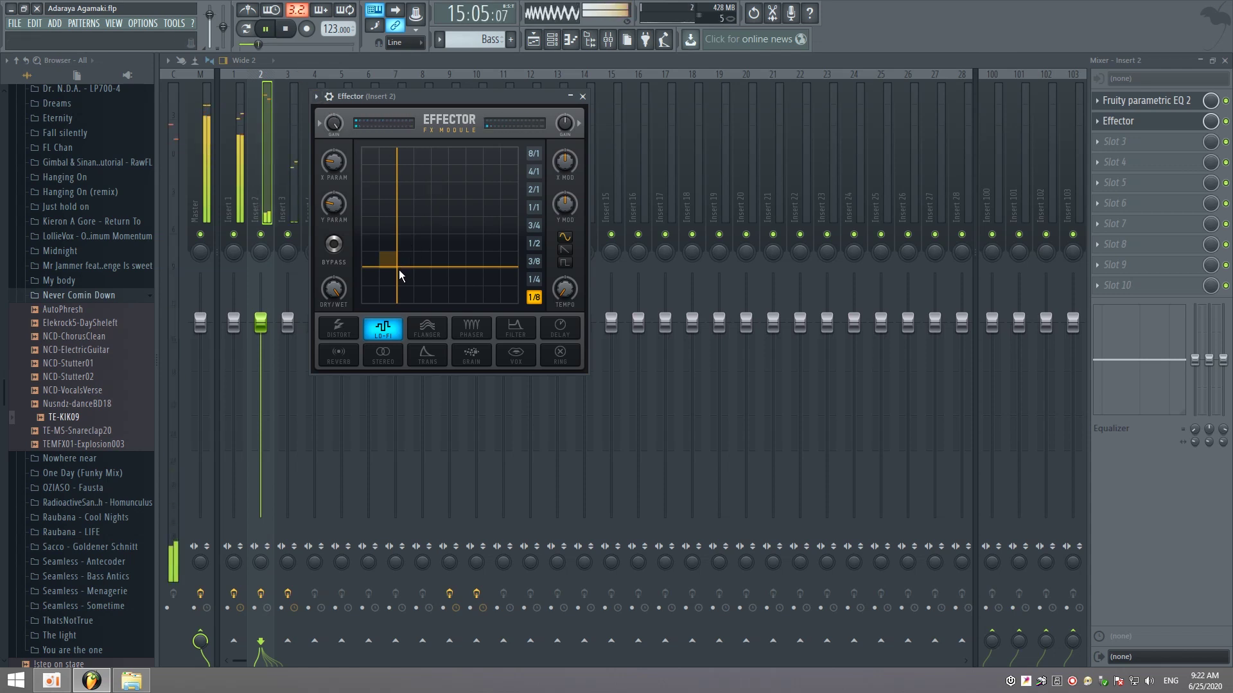
left_click(290, 38)
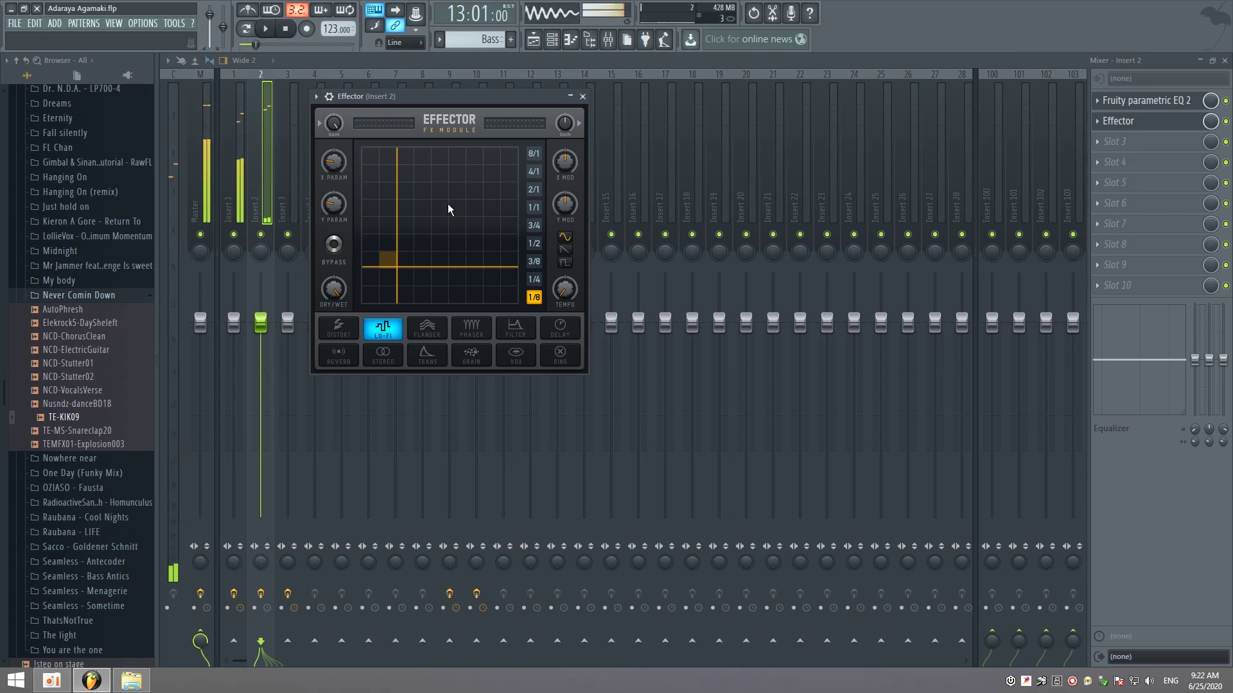
key("F5")
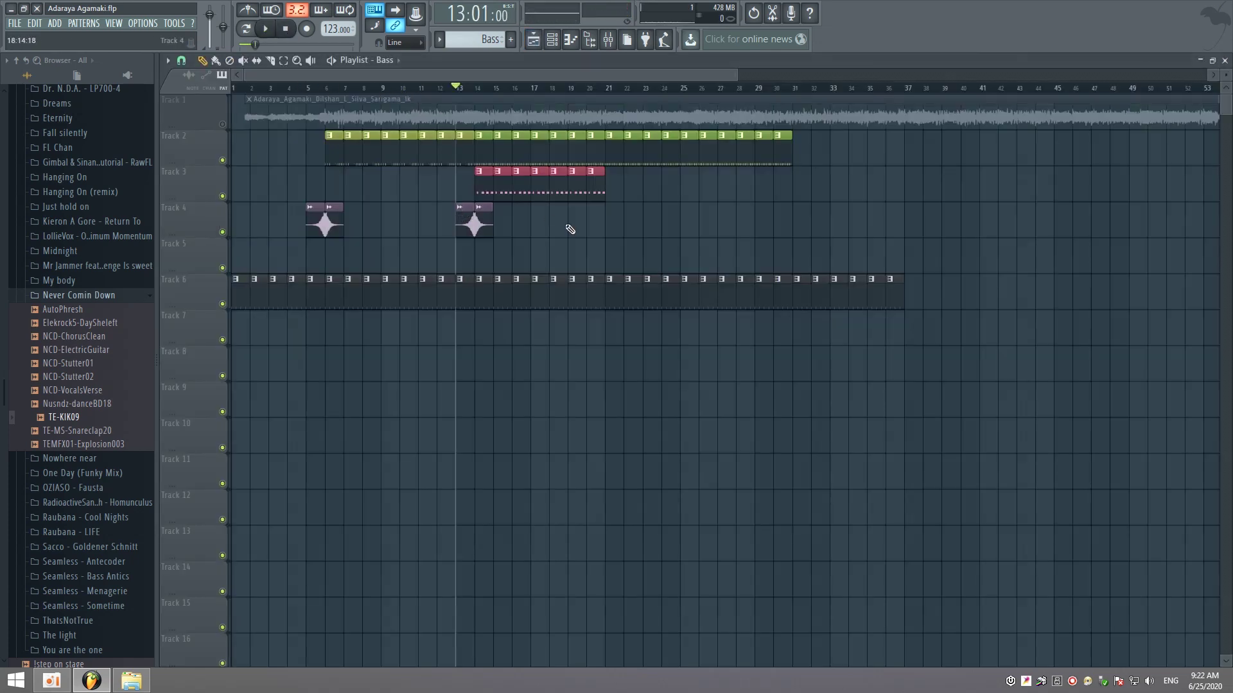
Load Fruity Reeverb 2 into slot 3 of Insert 2 from the Delay reverb category of the plugin picker
key("F9")
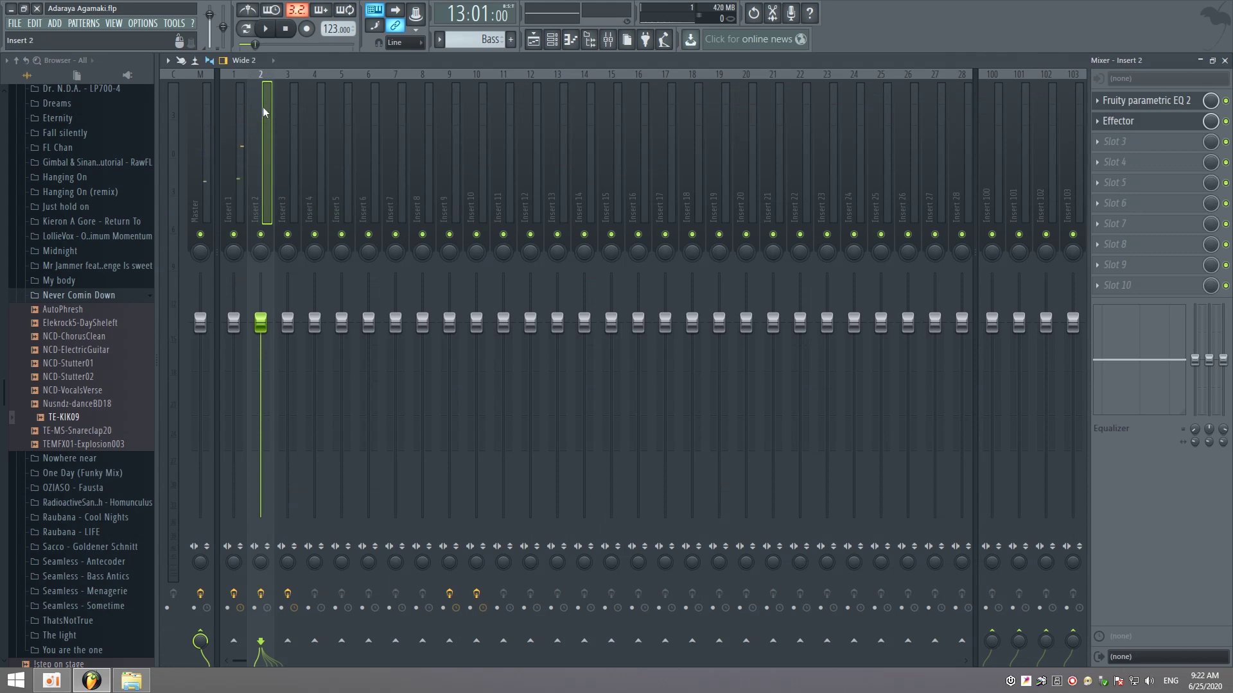
left_click(1115, 141)
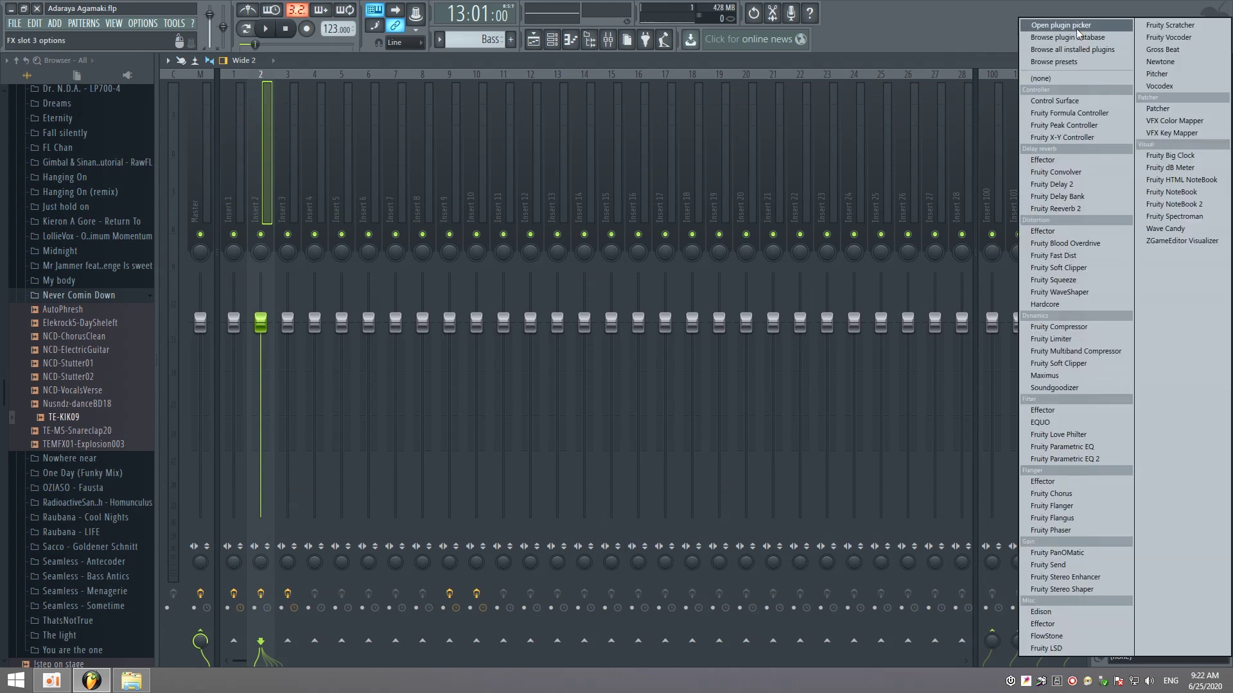
left_click(1076, 28)
mouse_move(275, 514)
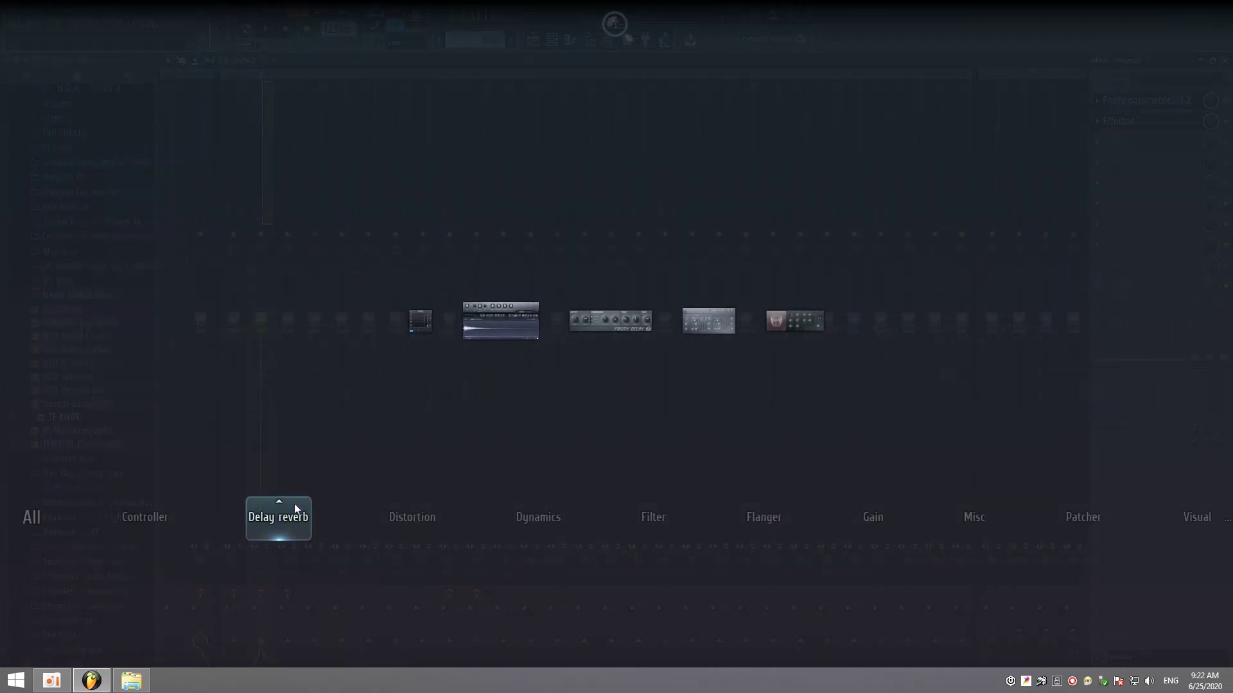
left_click(806, 330)
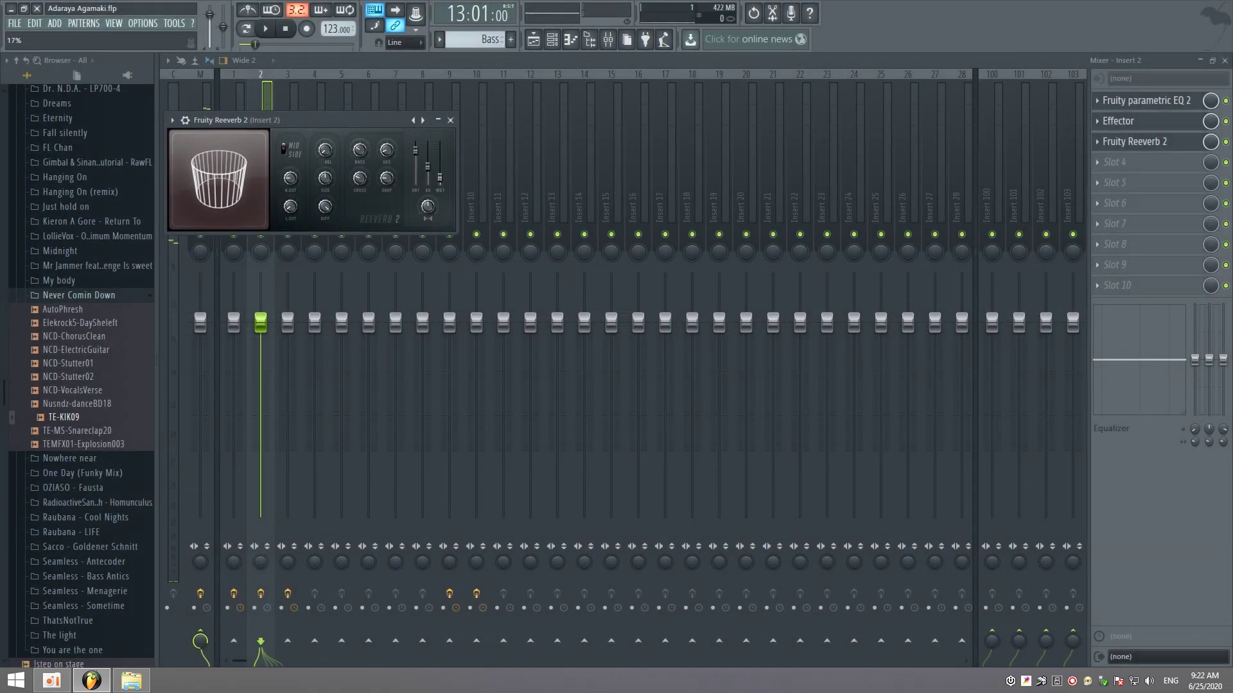
In Fruity Reeverb 2, set the wet level to about 17%, the high cut to about 7.3 kHz, and adjust the low cut
left_click_drag(444, 176, 445, 185)
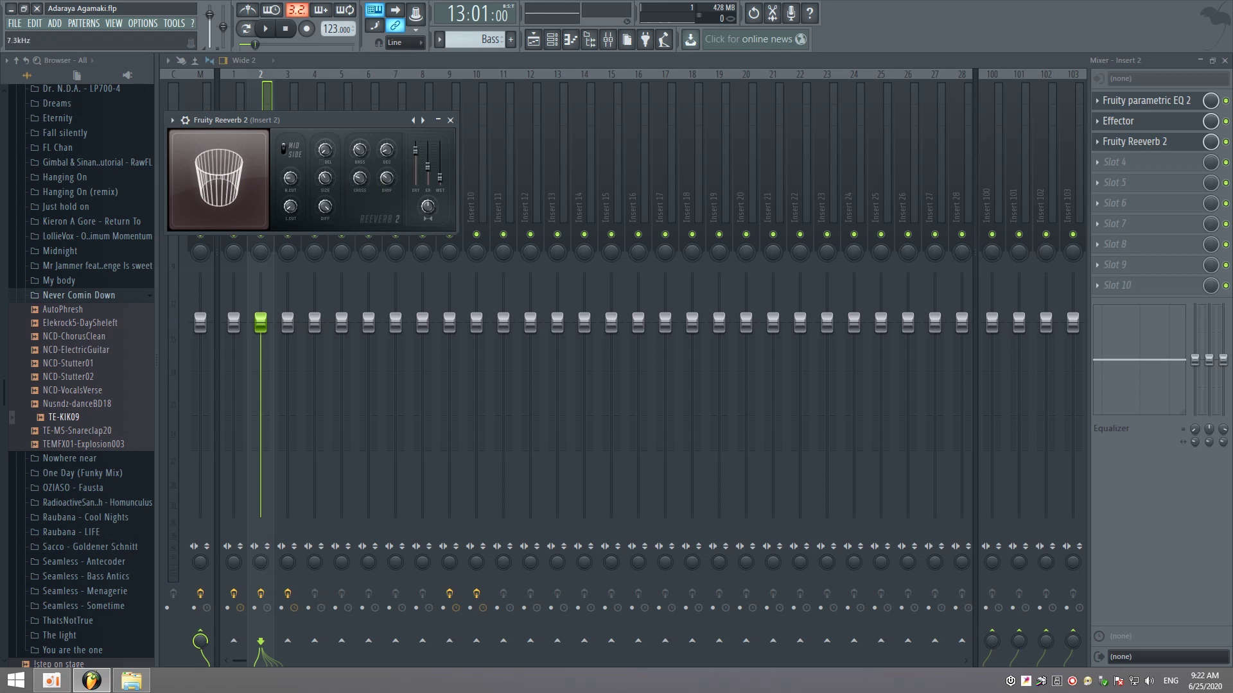
left_click_drag(292, 180, 292, 180)
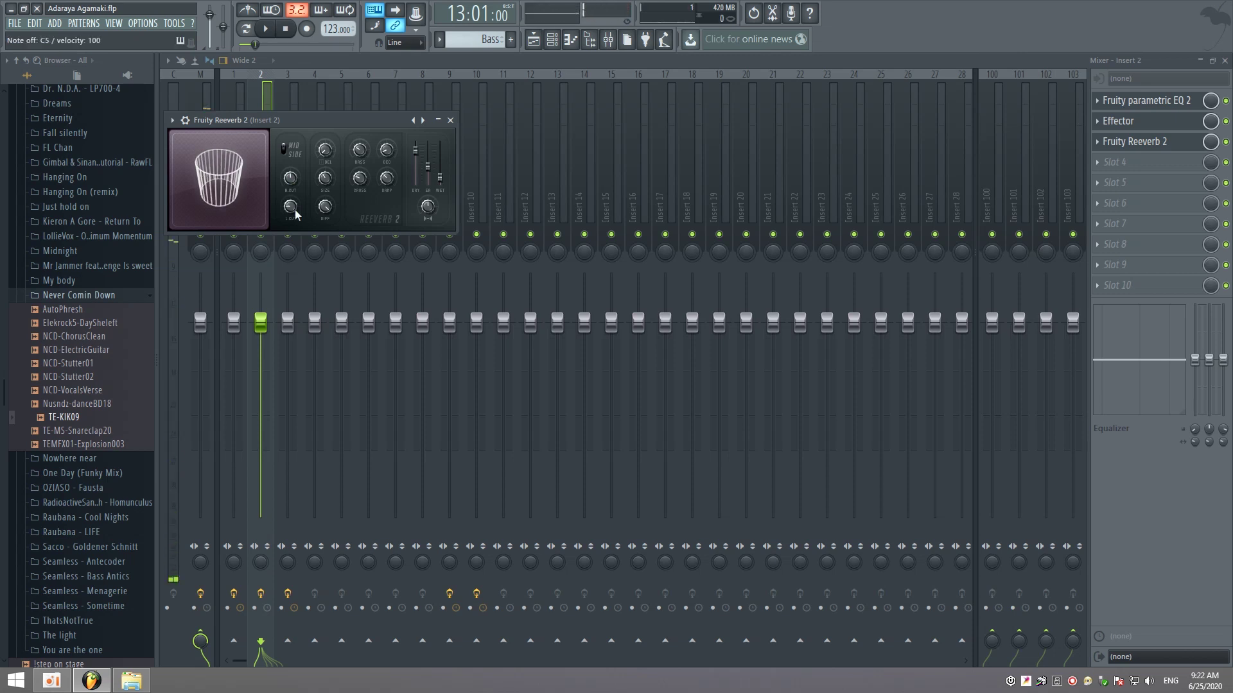
left_click_drag(294, 209, 294, 210)
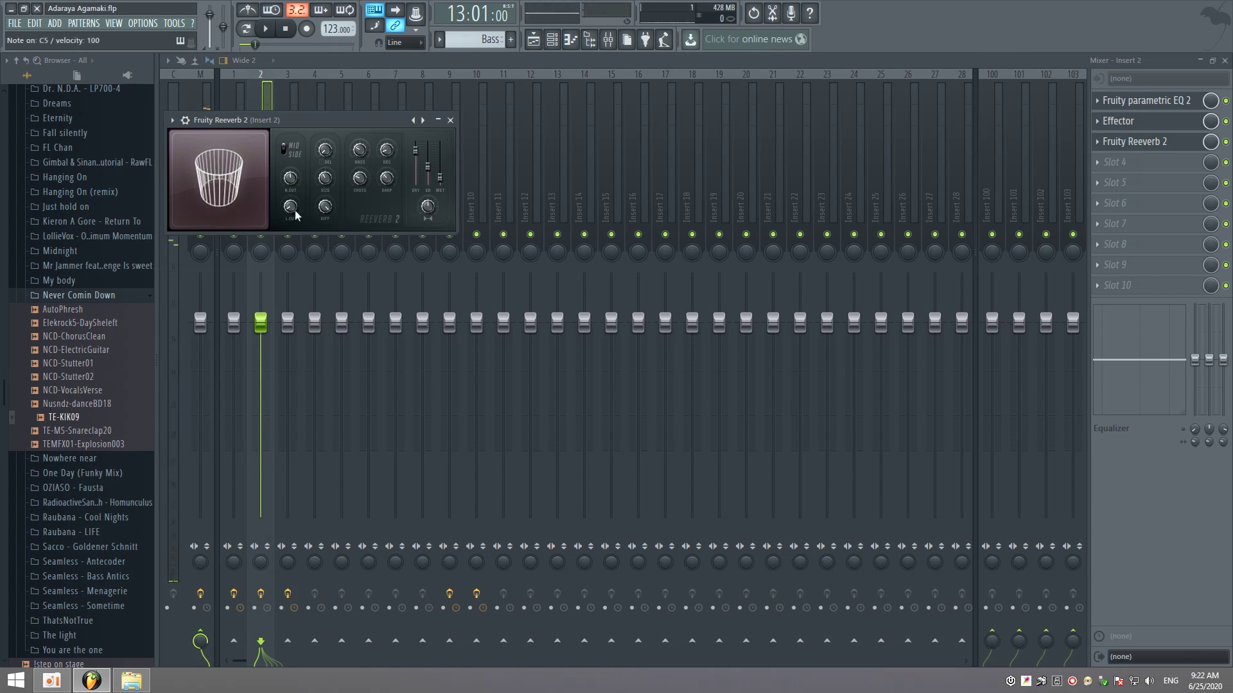
Play the song from bar 13 to hear the reverb on the bass, checking the mixer levels before stopping playback
key("F5")
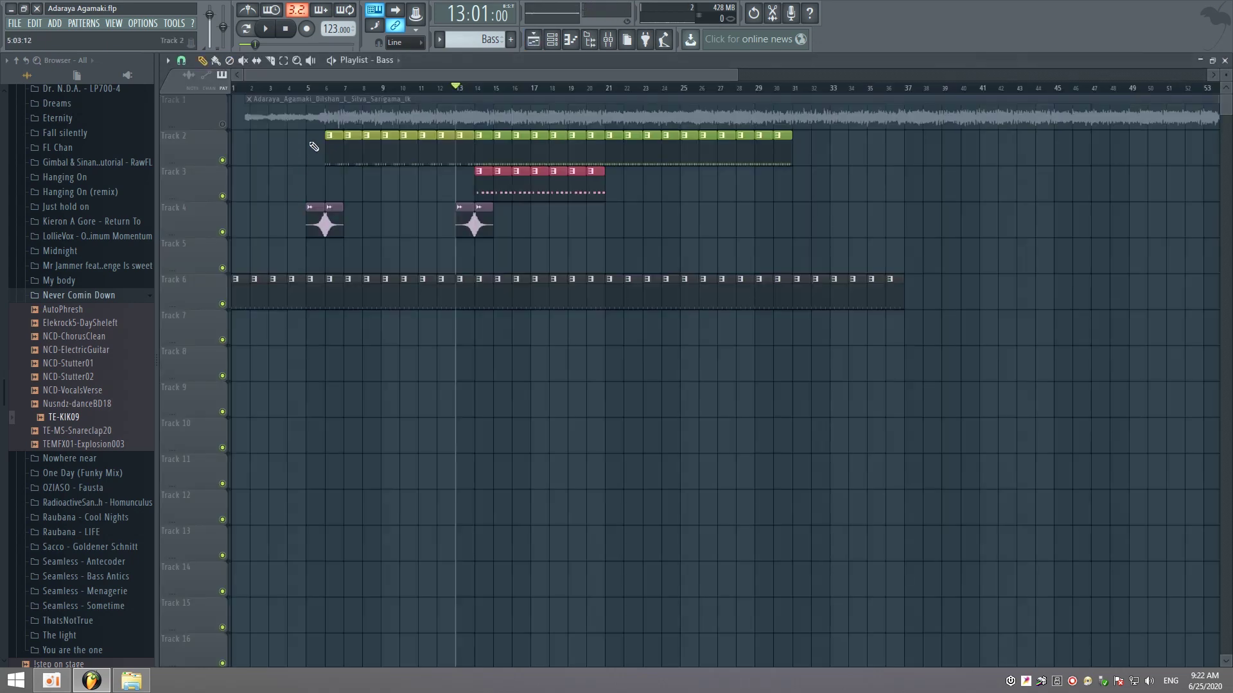
left_click(265, 29)
left_click(182, 60)
left_click(190, 61)
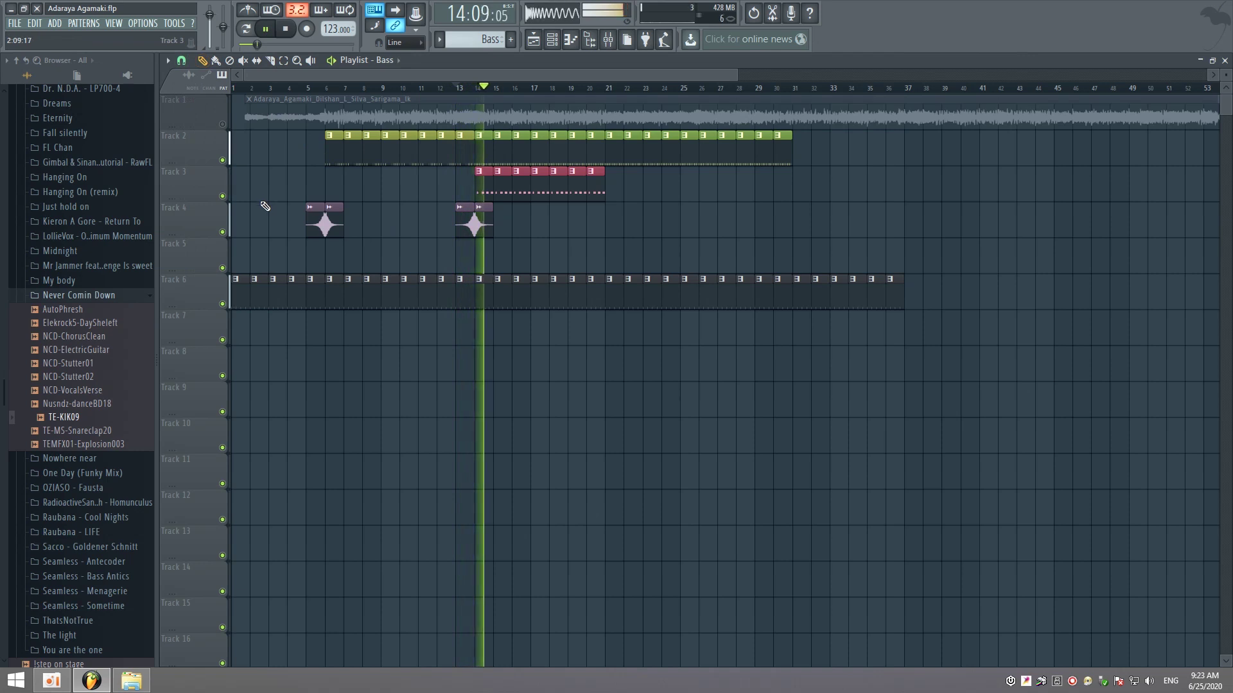
key("F9")
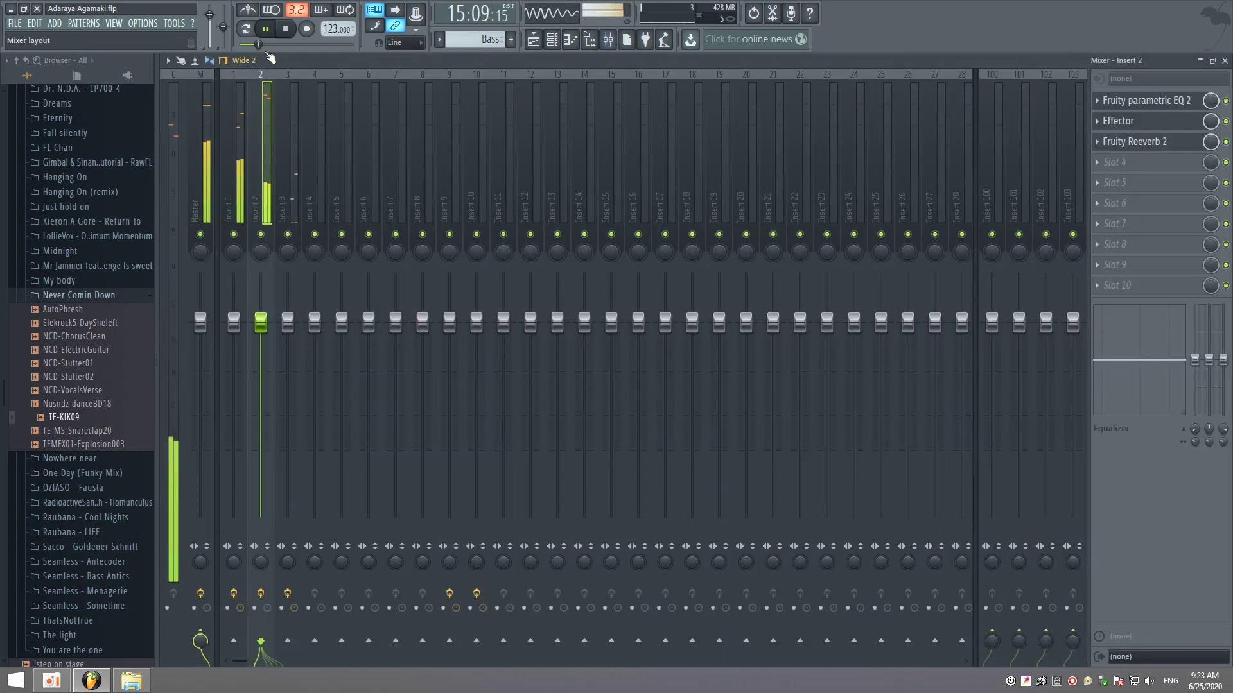
left_click(286, 31)
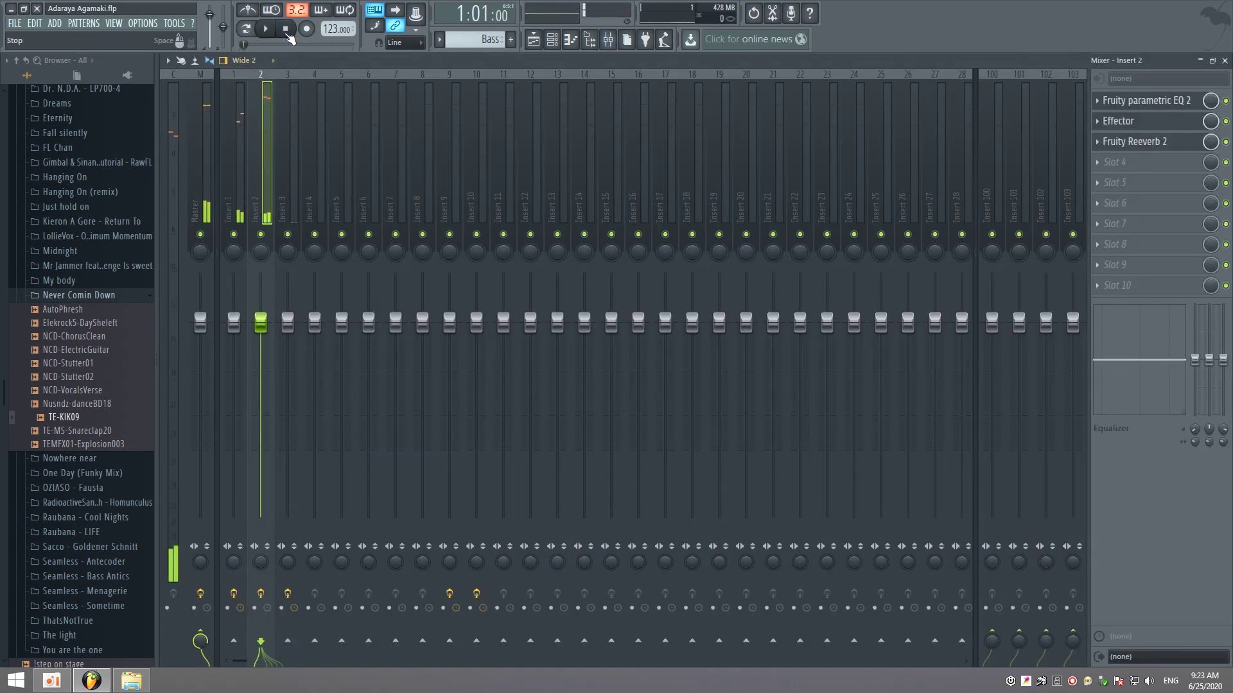
Review the Fruity Reeverb 2 settings on Insert 2 and audition the song from bar 14
left_click(1125, 146)
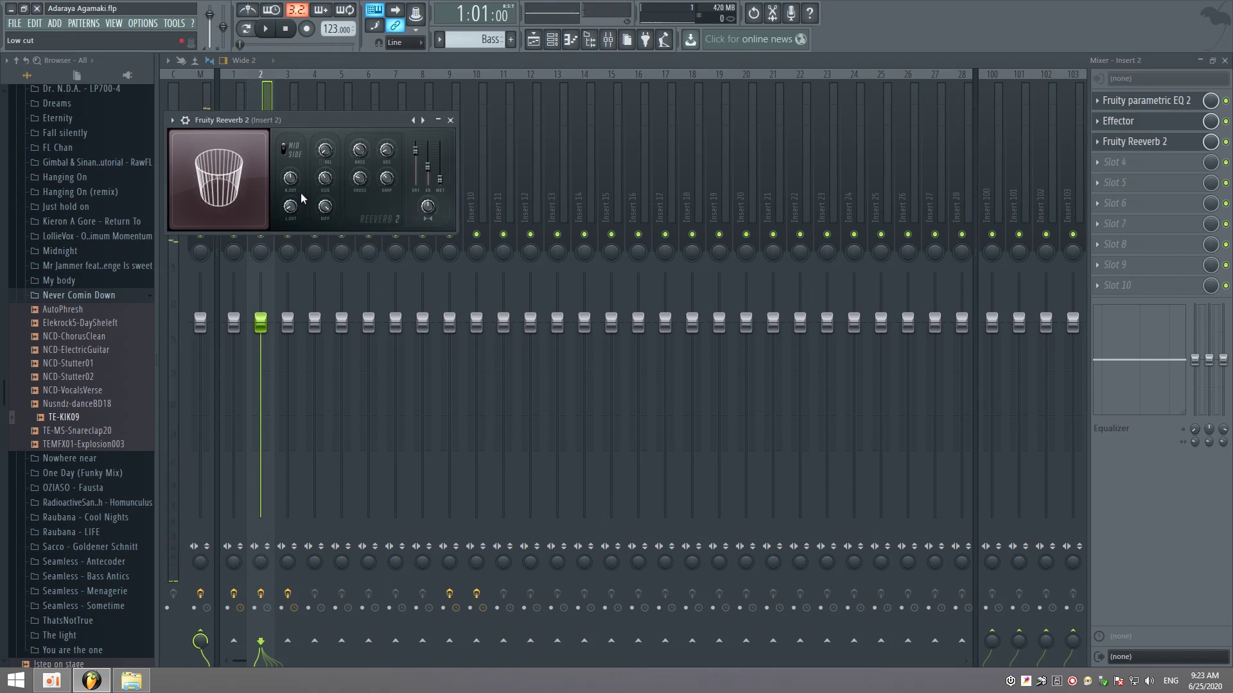
key("F5")
left_click(264, 31)
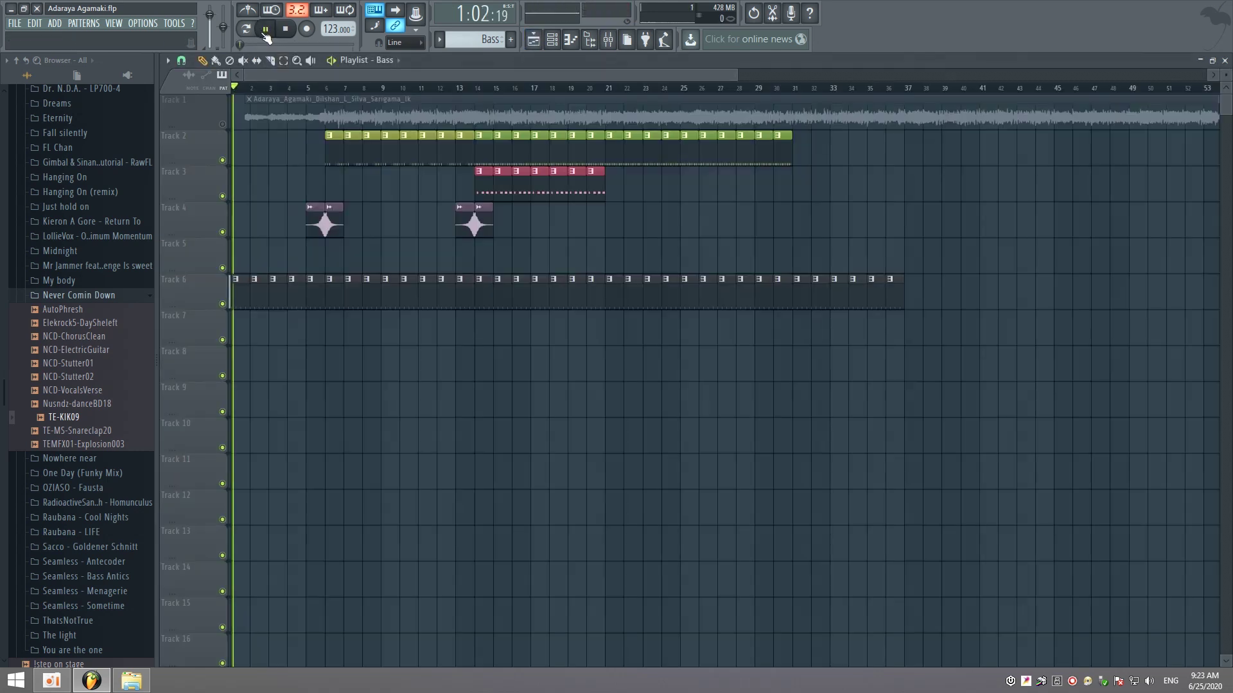
left_click(476, 88)
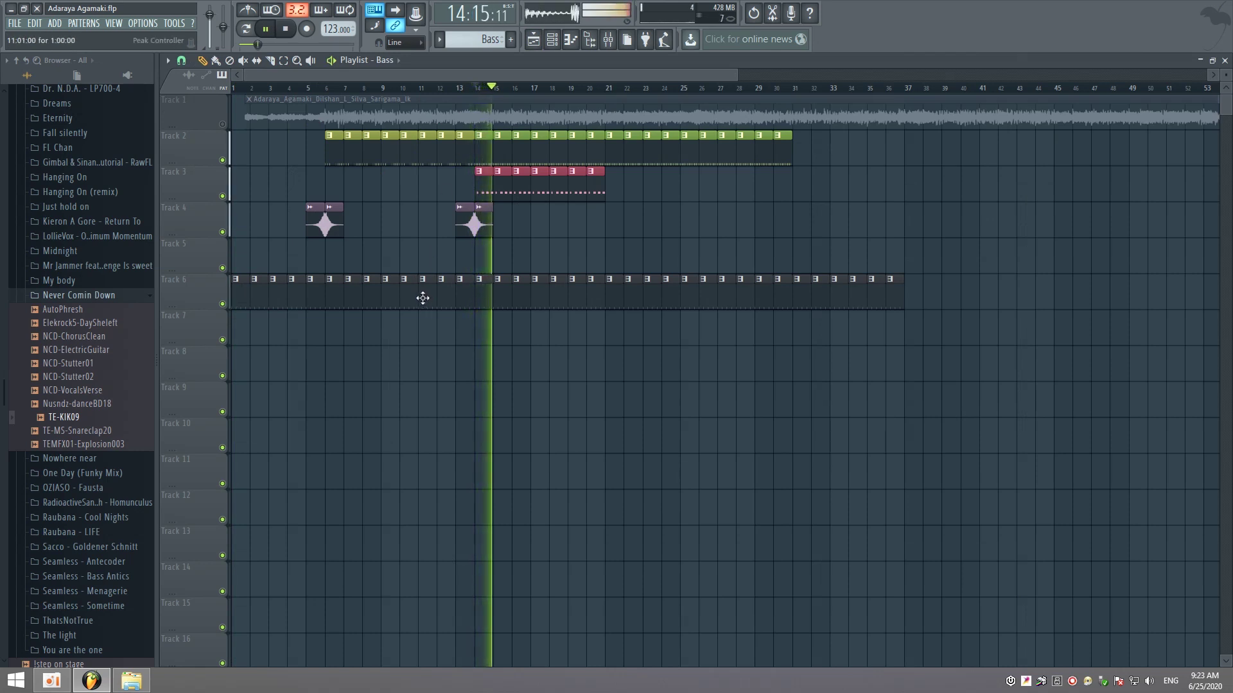
key("space")
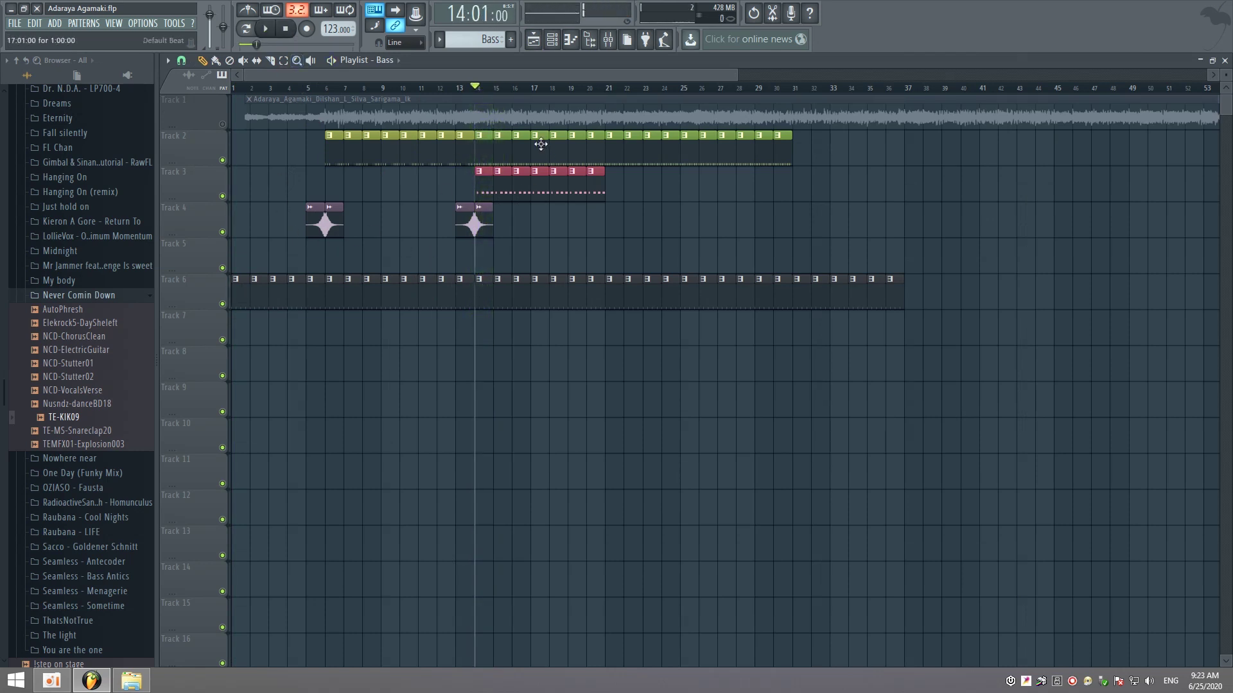
Save the project and collapse the browser's folder structure
key("ctrl+s")
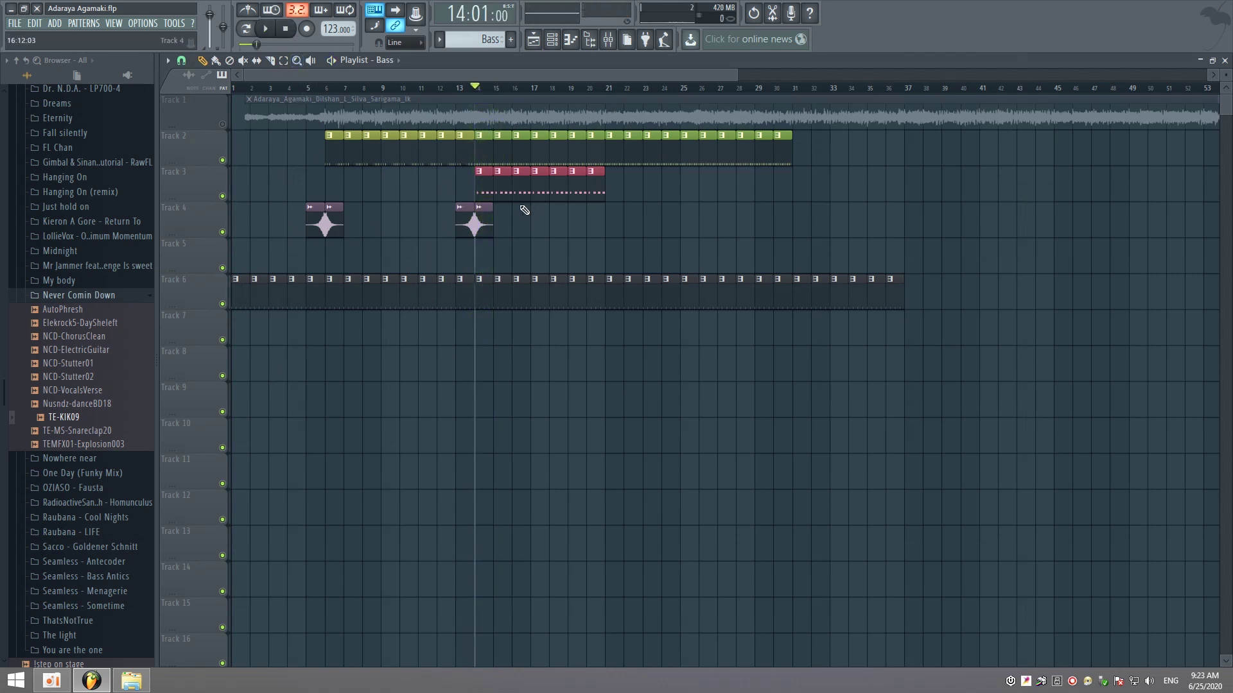
left_click(89, 296)
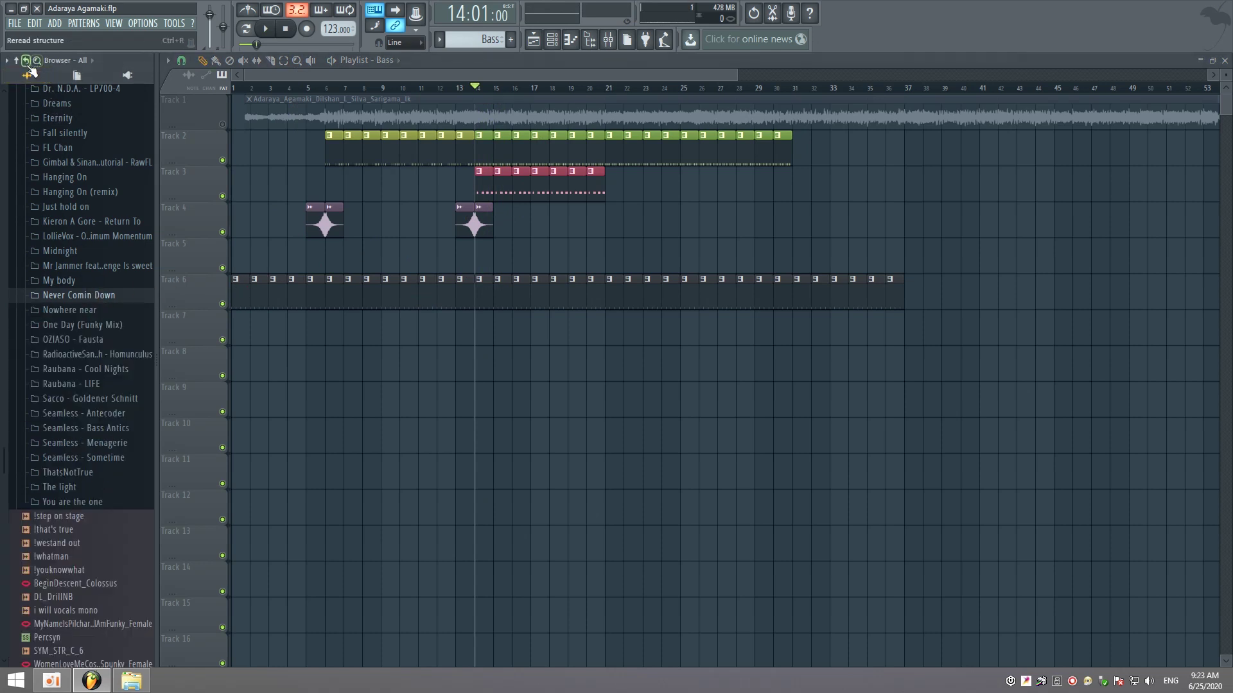
left_click(25, 61)
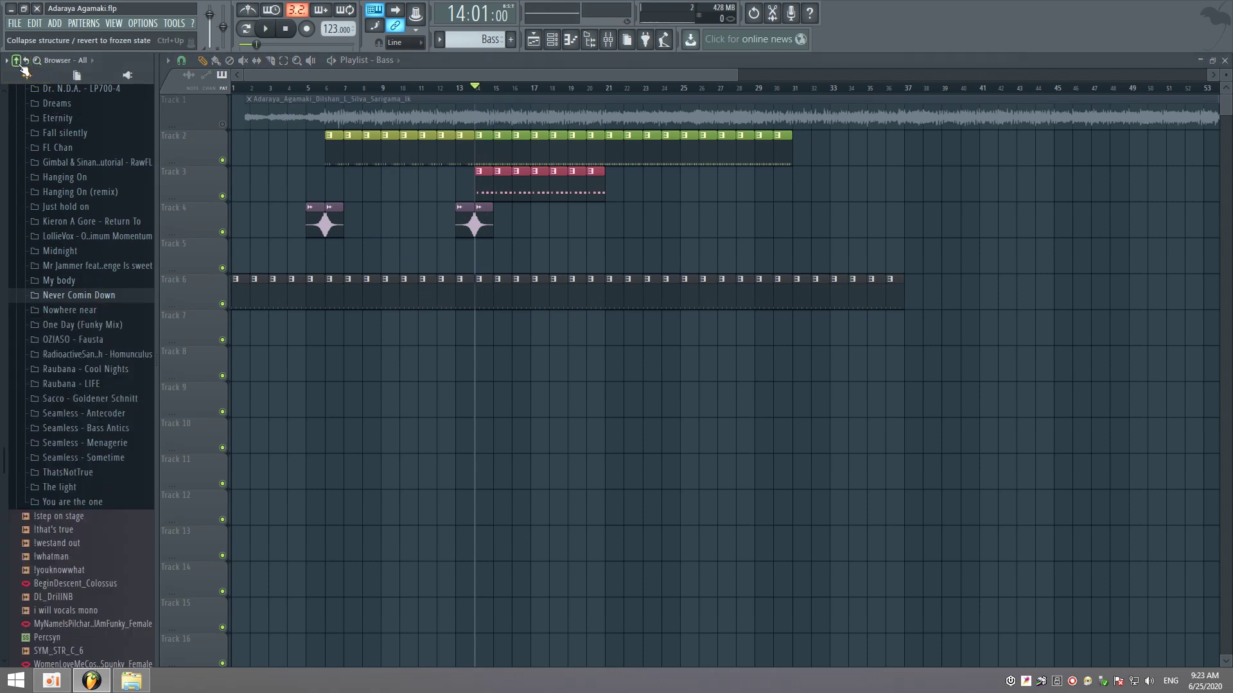
Save the project as a new file named Adaraya Agamaki 2 in the Projects folder
left_click(15, 23)
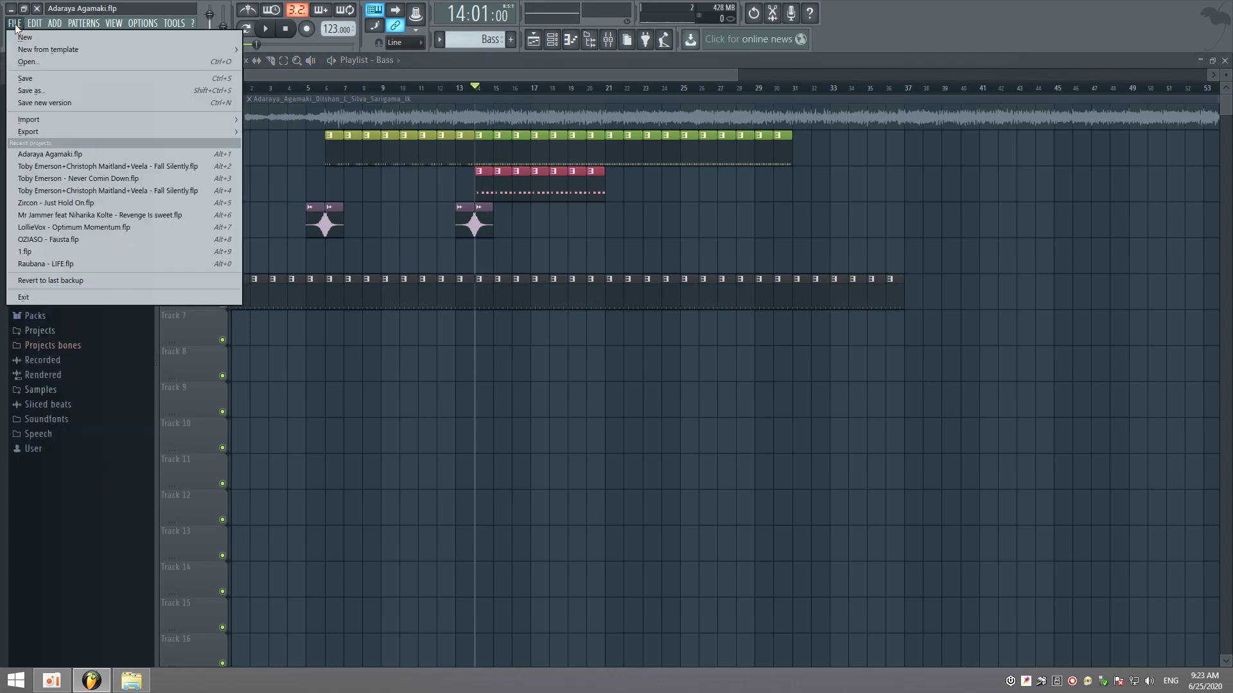
left_click(27, 90)
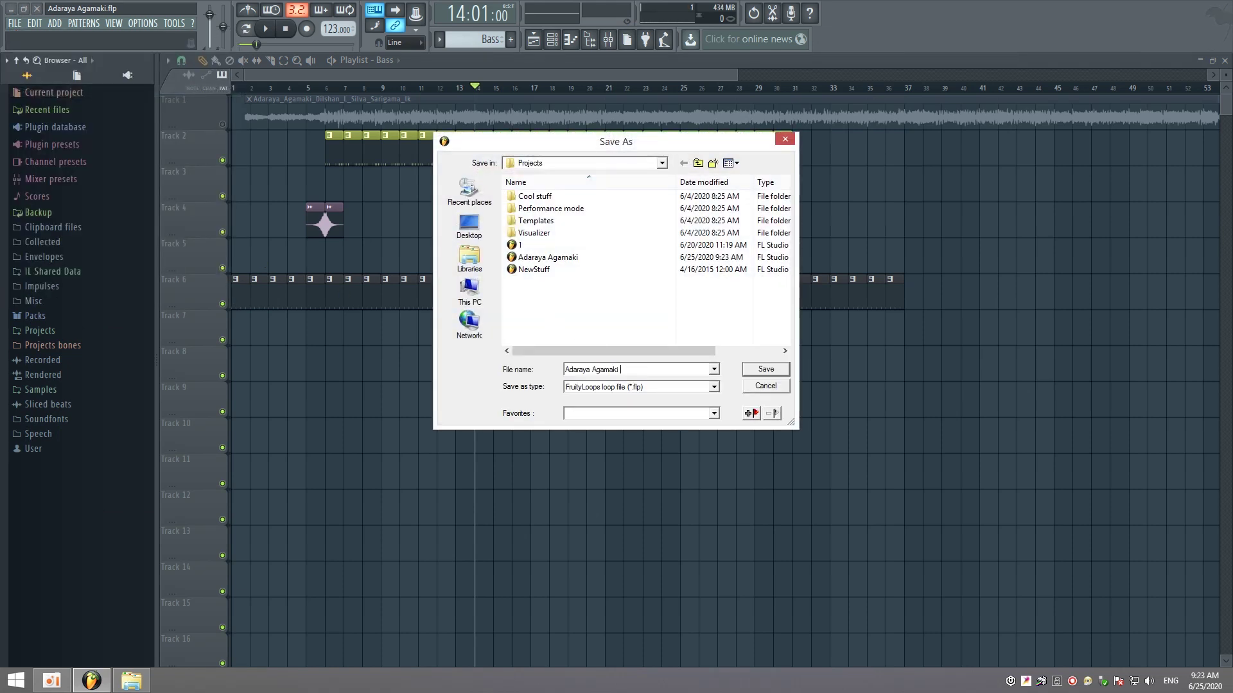
left_click(778, 369)
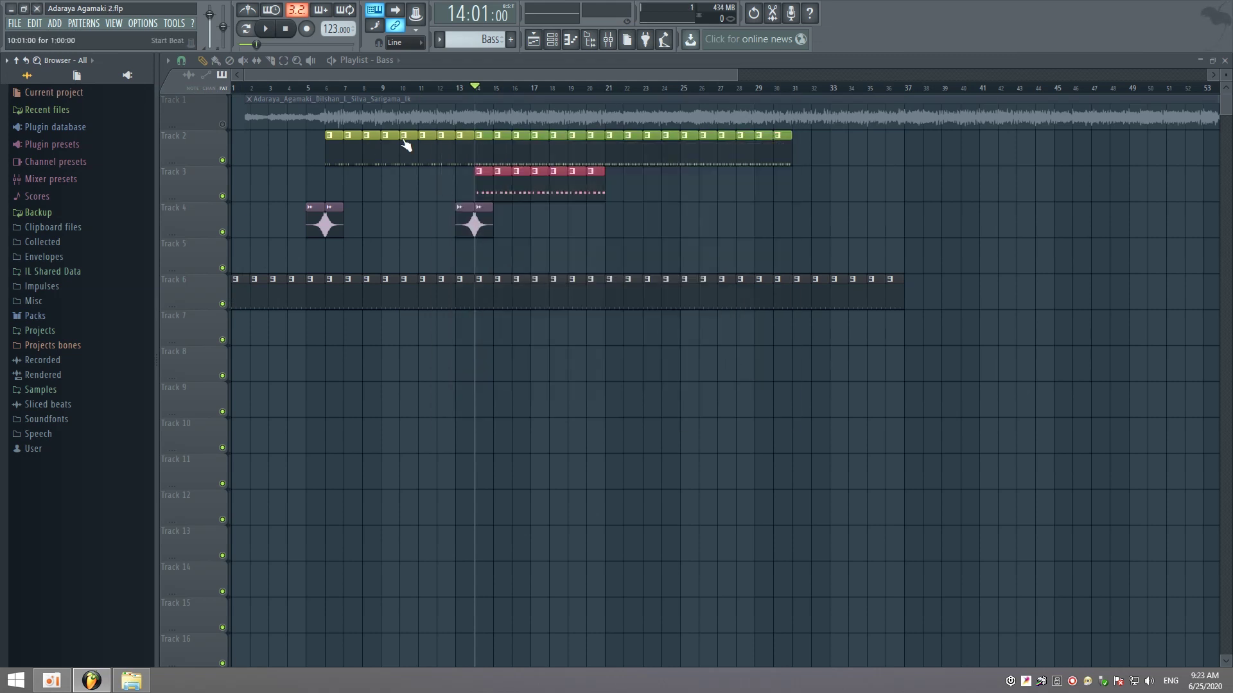
Unmute Track 1, audition the full mix from bar 12, and set the song position to bar 2
left_click(222, 124)
left_click(440, 89)
left_click(275, 32)
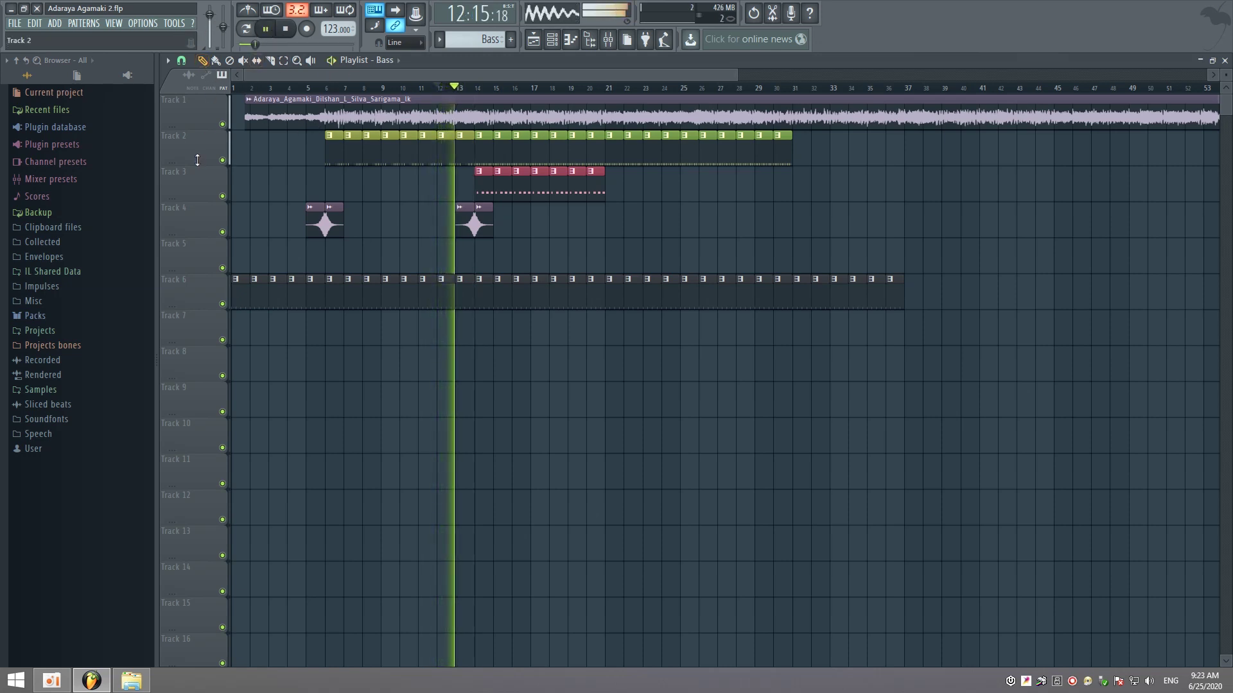
left_click(287, 30)
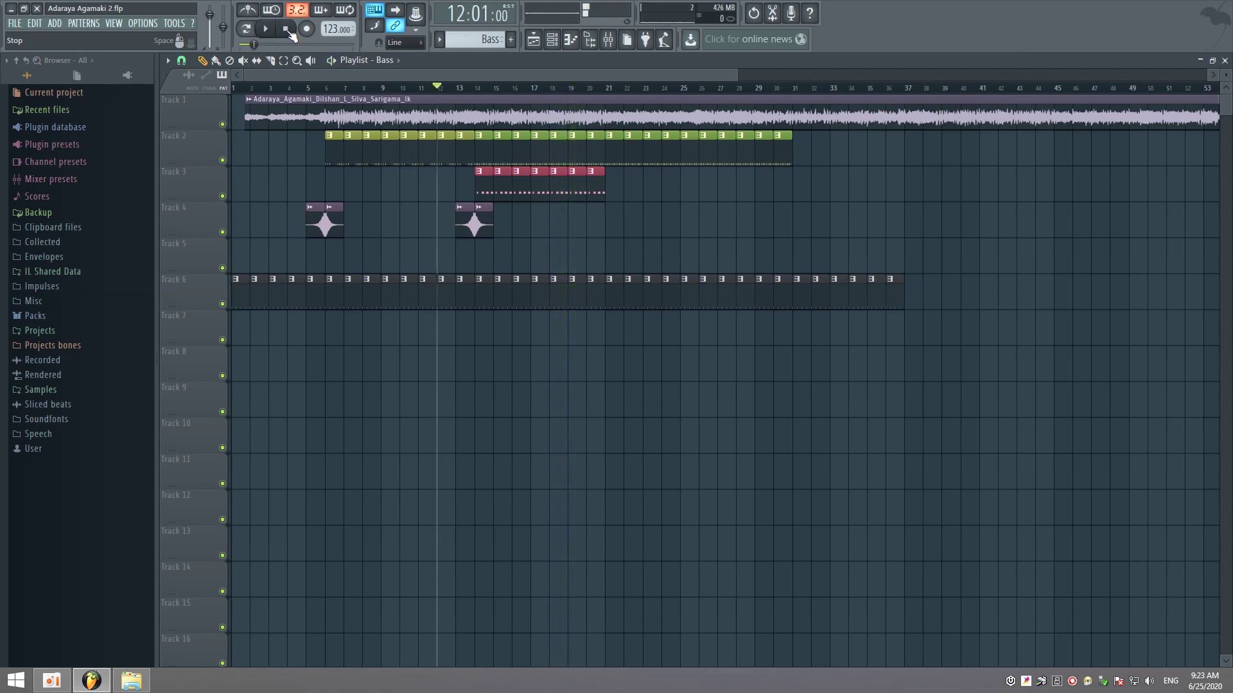
left_click(289, 32)
left_click(253, 89)
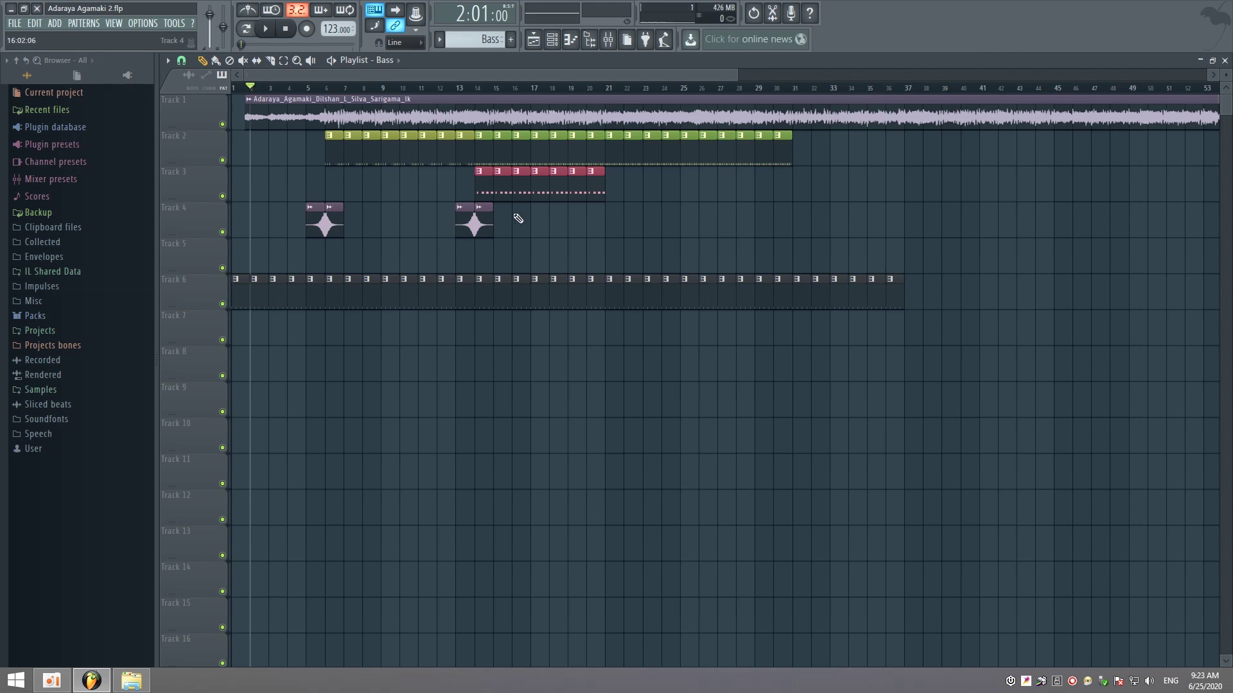